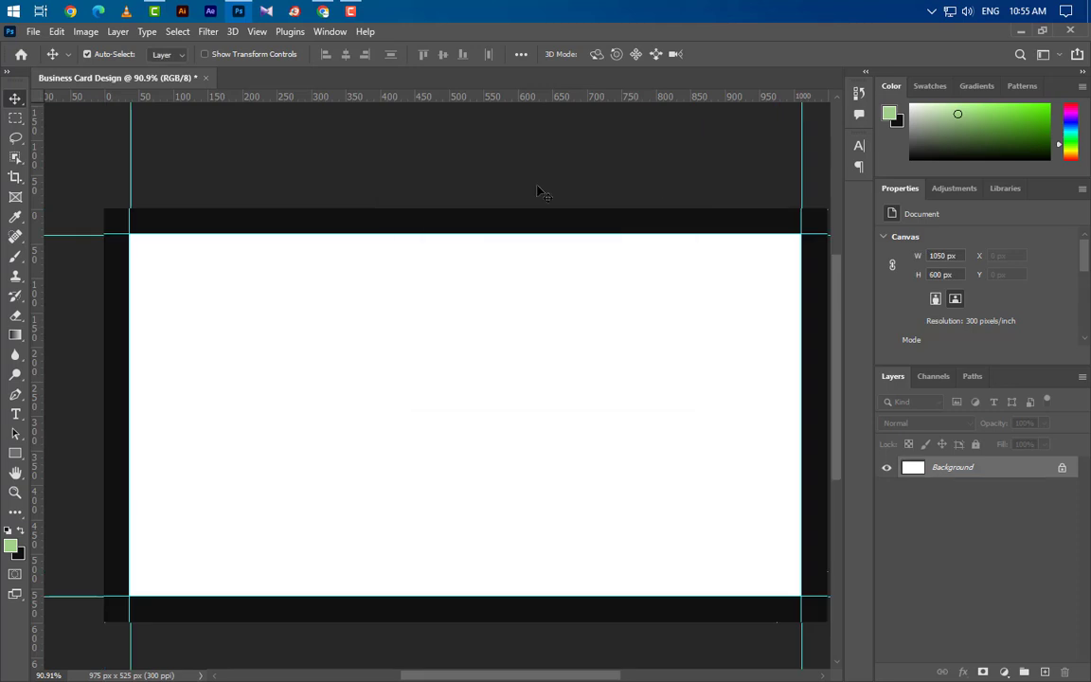
Drag guides from the rulers to the card's top, bottom and left edges.
drag(452, 115, 431, 209)
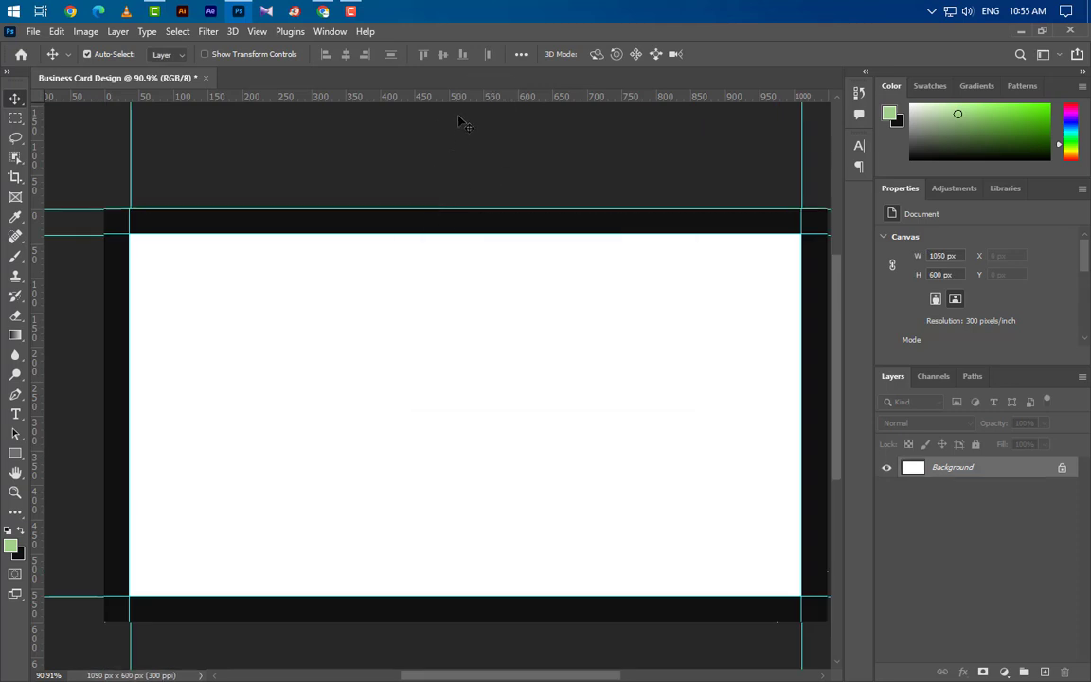
drag(452, 95, 426, 622)
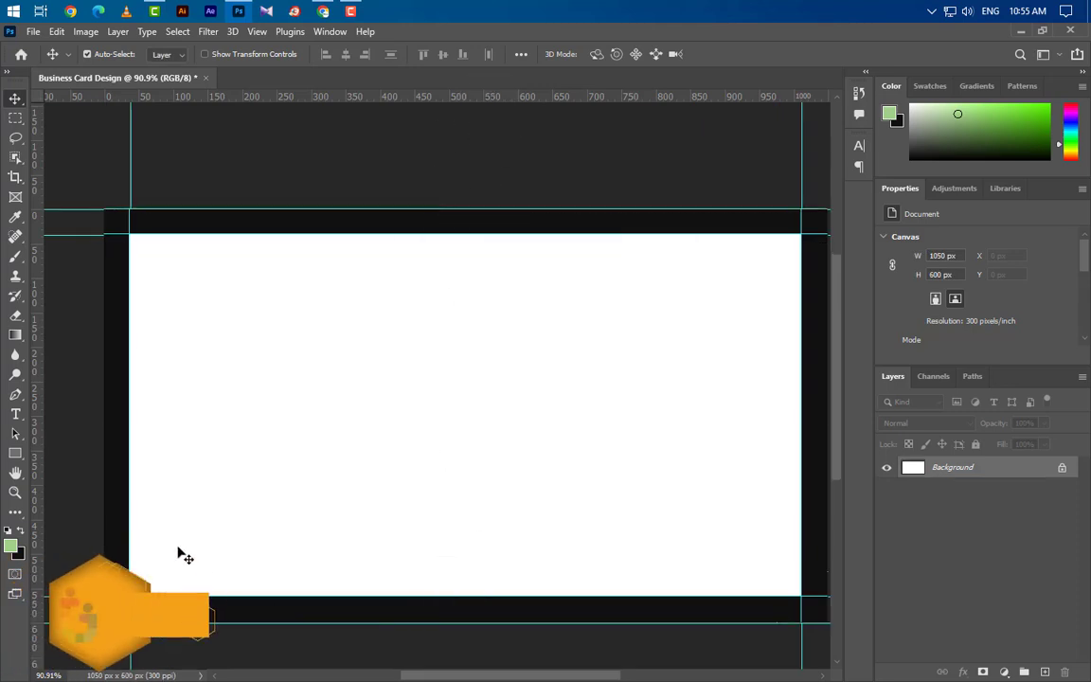
drag(36, 488, 802, 479)
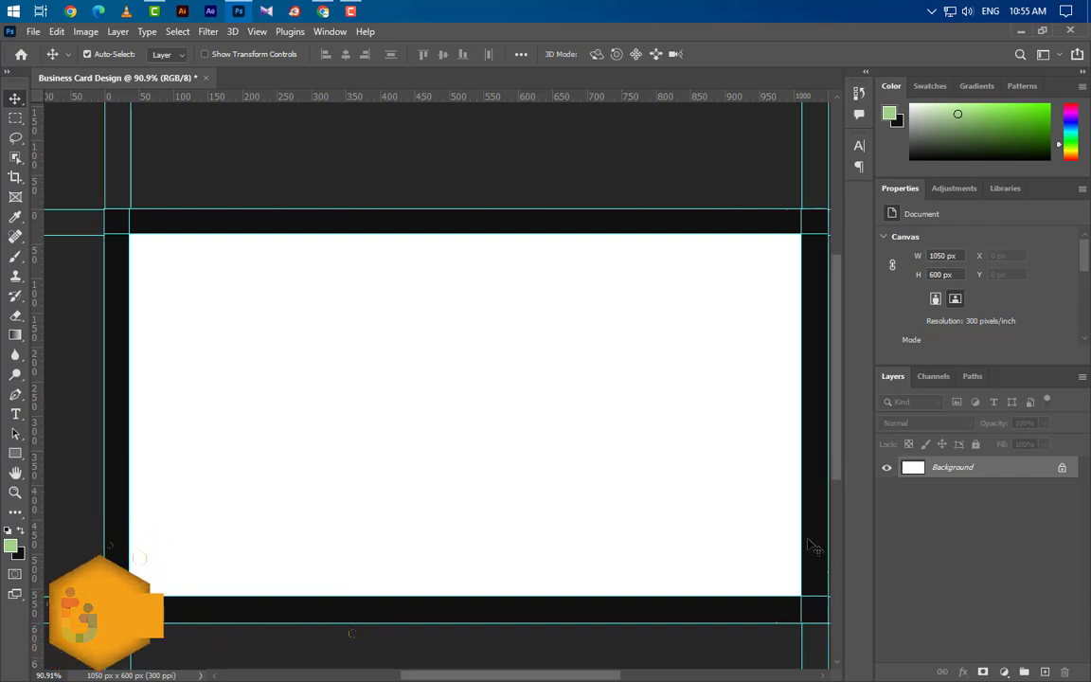
click(86, 31)
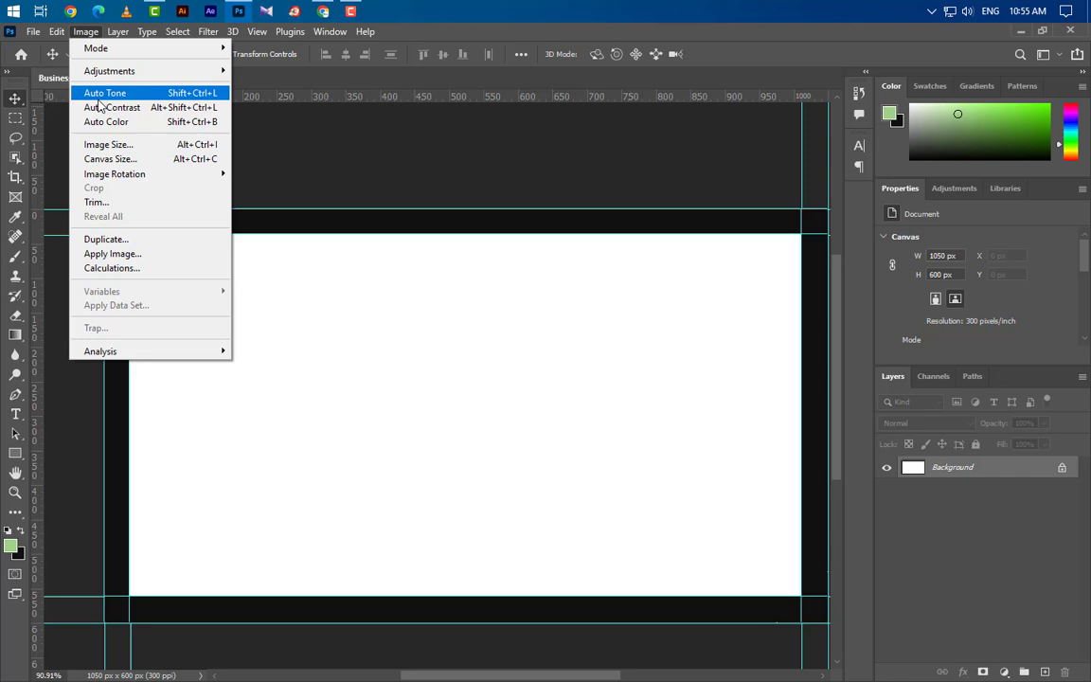
Enlarge the canvas to 3.75 inches wide (1125 × 675 px) using inch units.
click(105, 158)
click(590, 238)
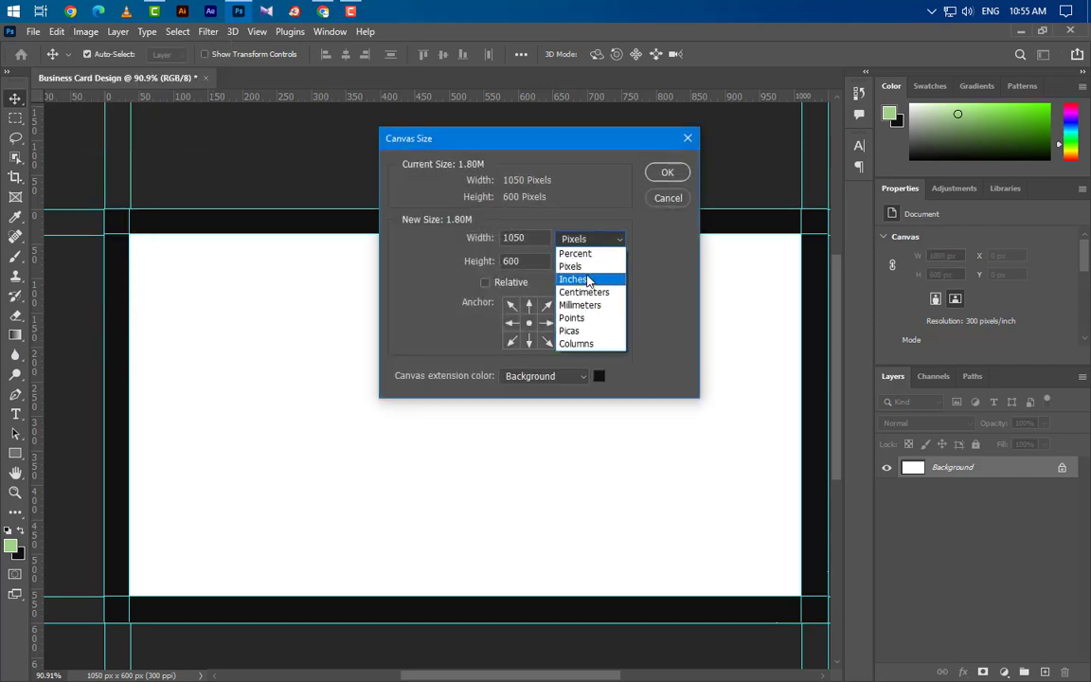
click(580, 279)
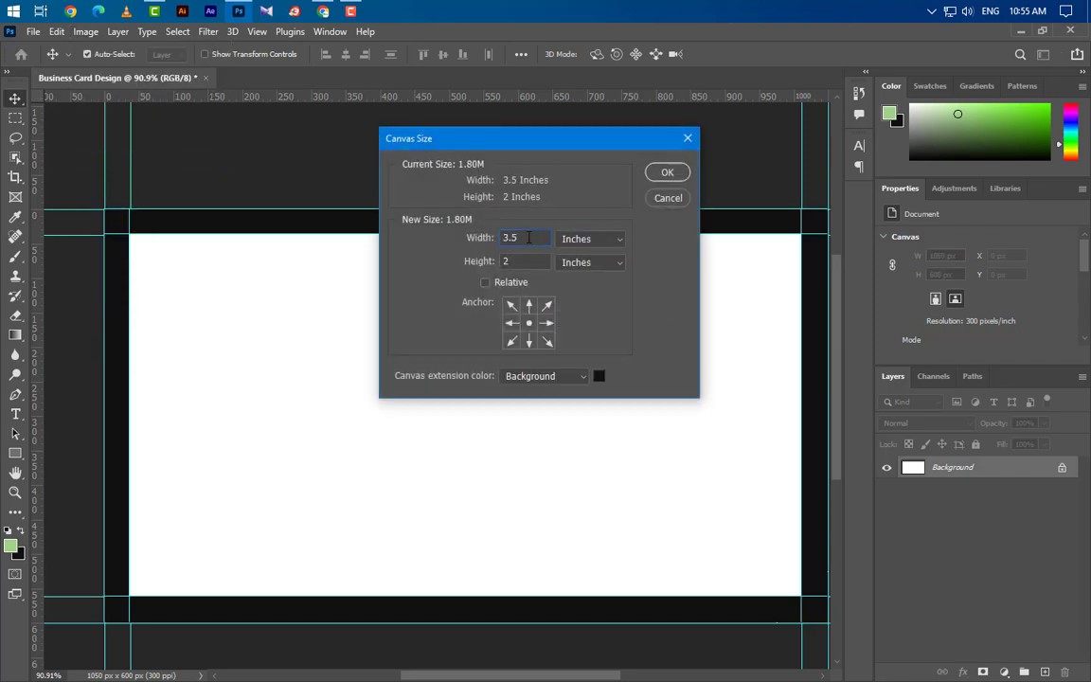
key(BackSpace)
text(75)
click(670, 171)
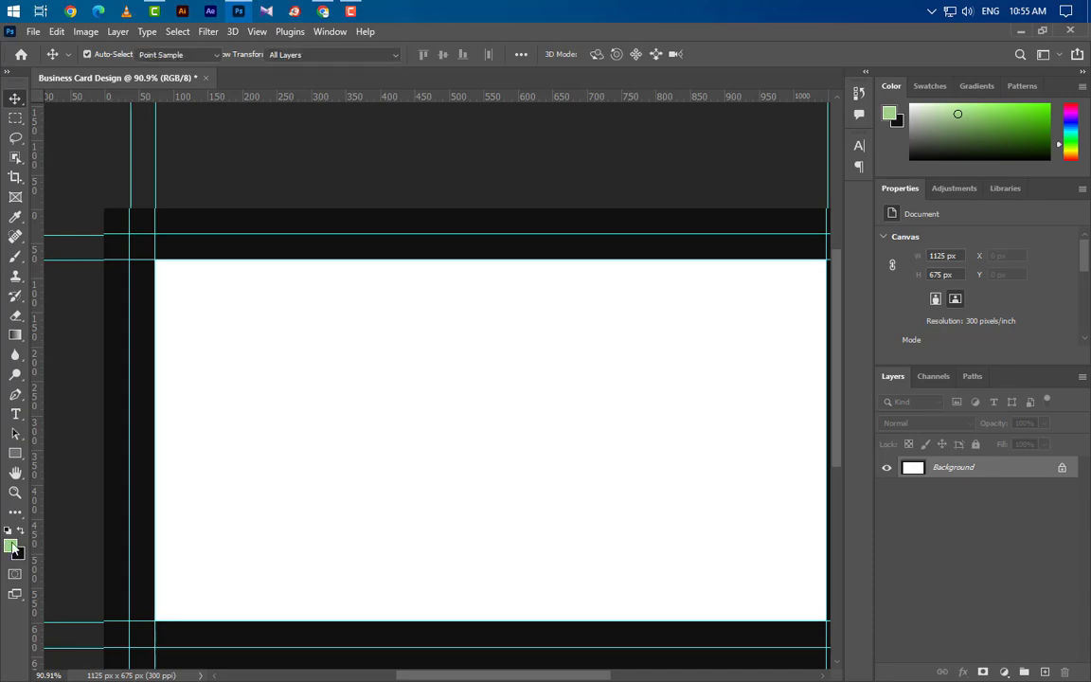
Set the foreground colour to white and fill the whole canvas with it.
click(12, 547)
click(1026, 365)
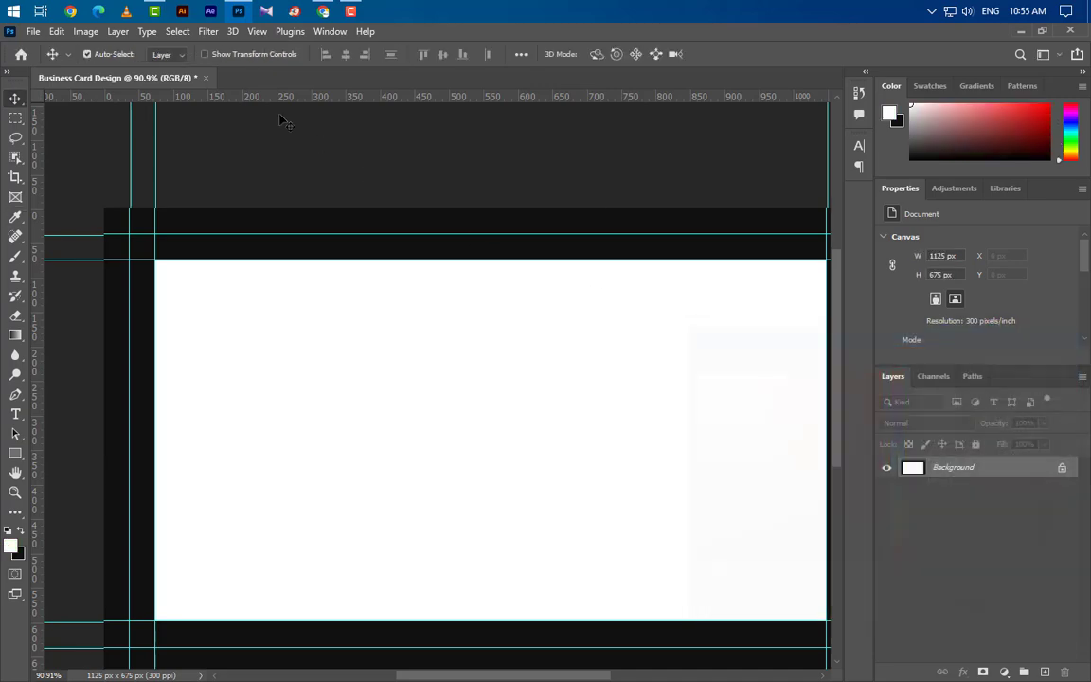
click(57, 32)
click(68, 268)
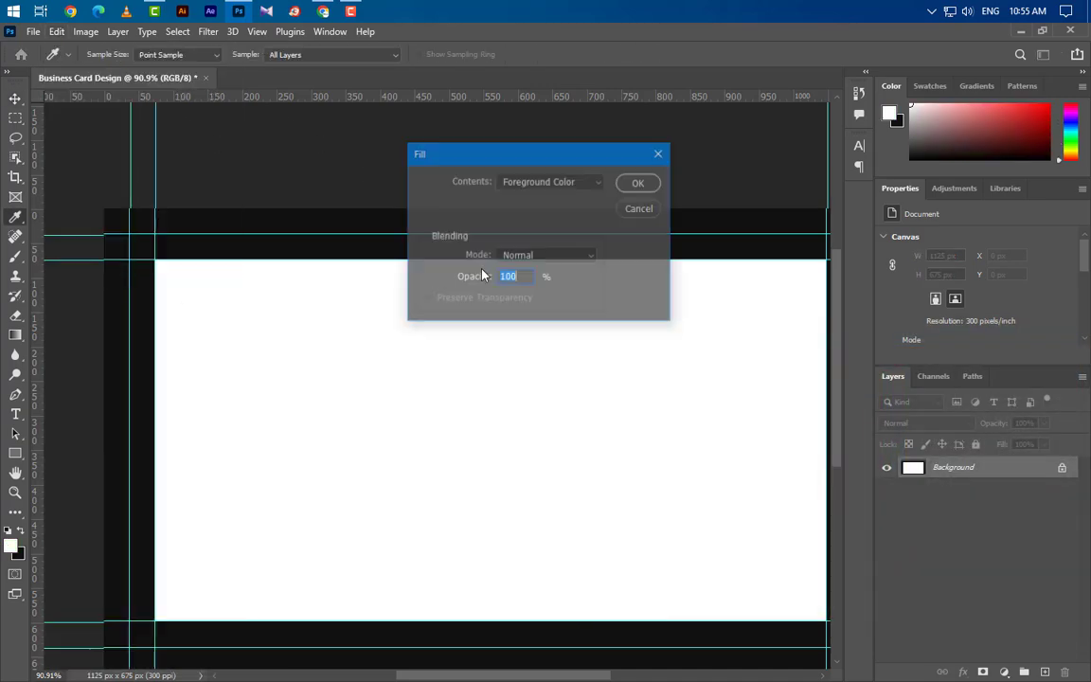
click(636, 187)
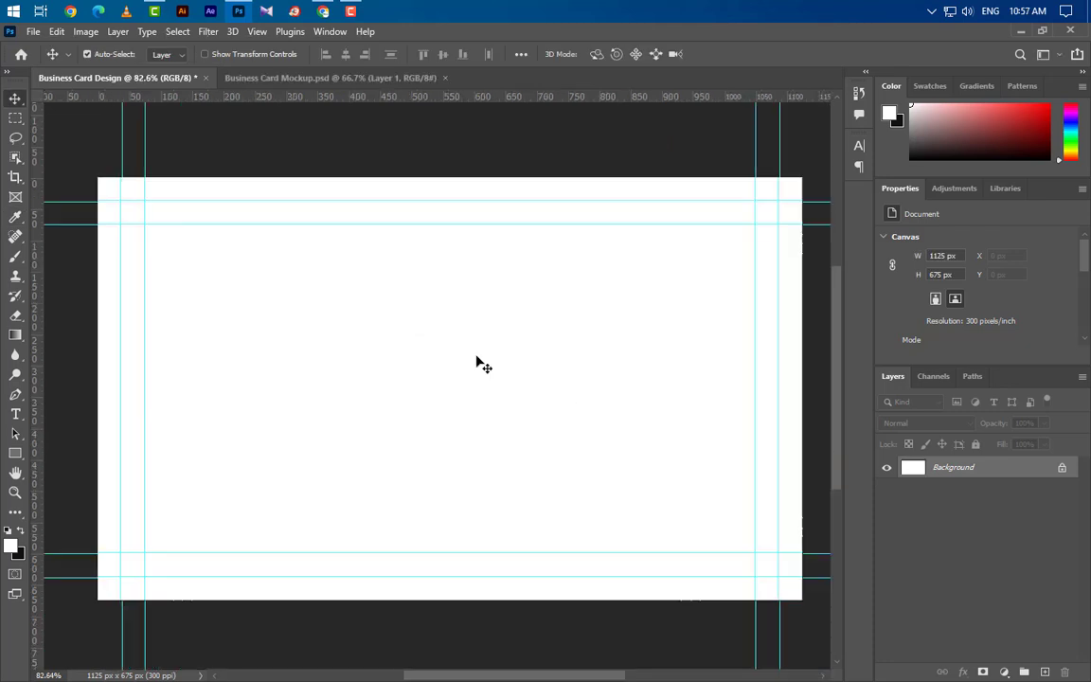
Add inset guides near the card's top and left edges.
scroll(88, 199, up, 5)
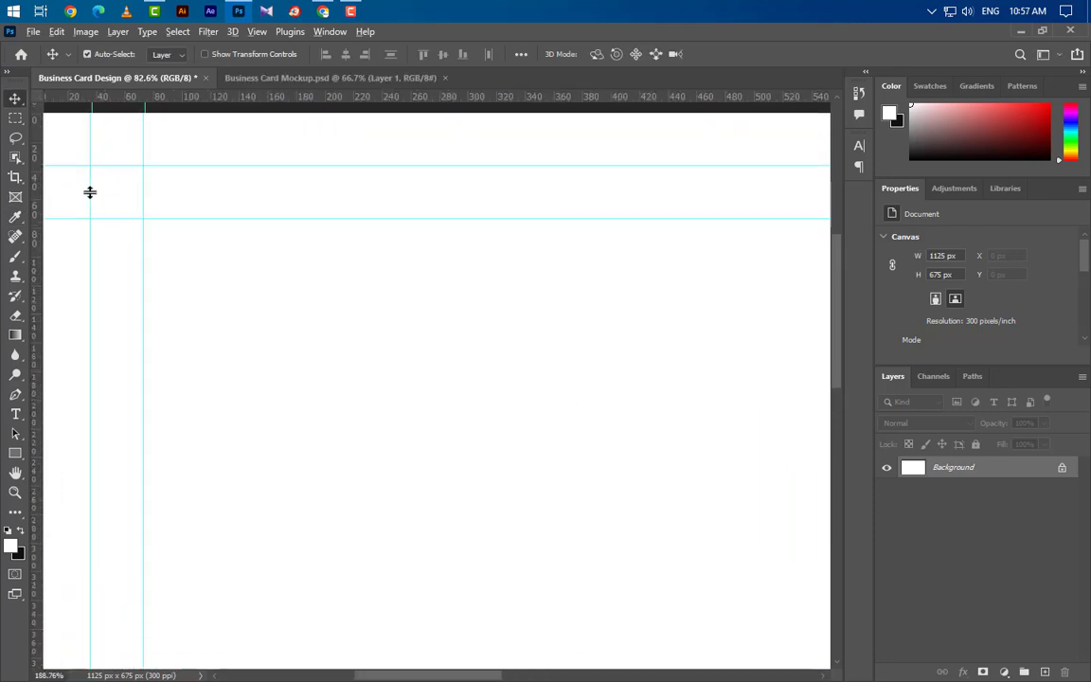
drag(315, 98, 287, 192)
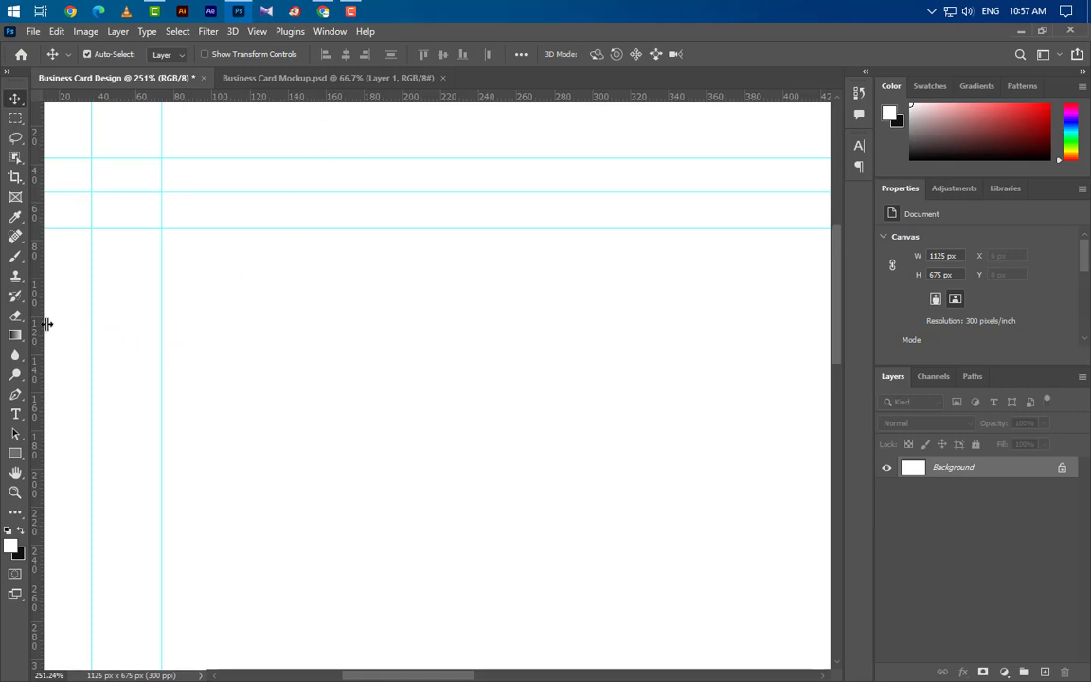
drag(41, 330, 126, 338)
Add inset guides near the bottom (about Y 619 px) and right (about X 1062 px) edges.
scroll(150, 309, down, 7)
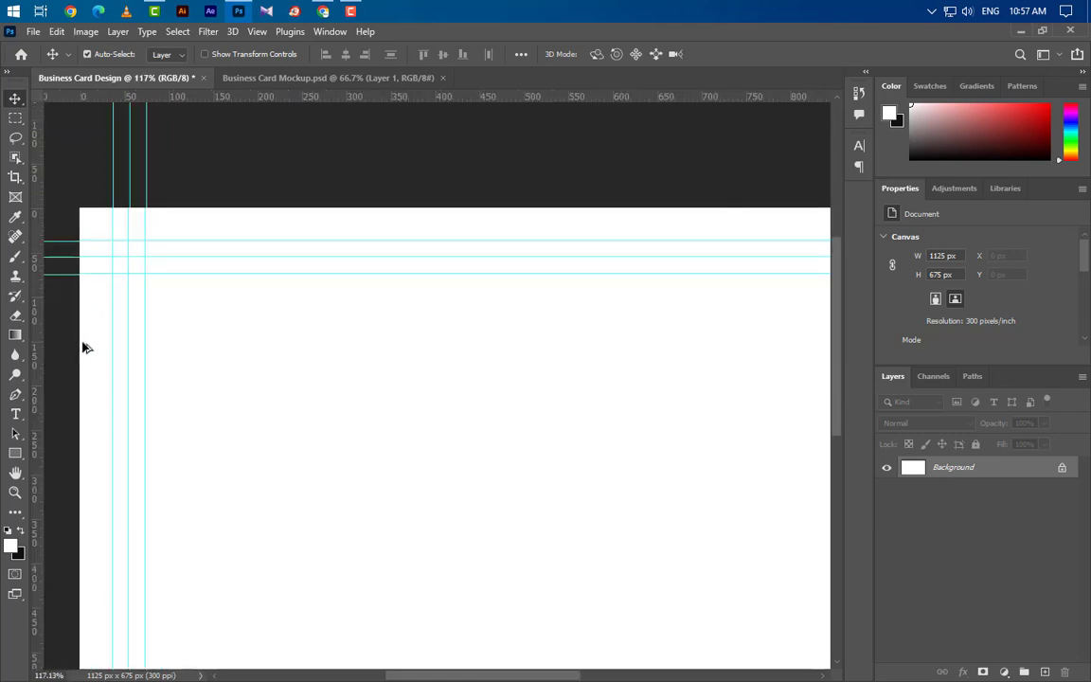
scroll(742, 643, up, 8)
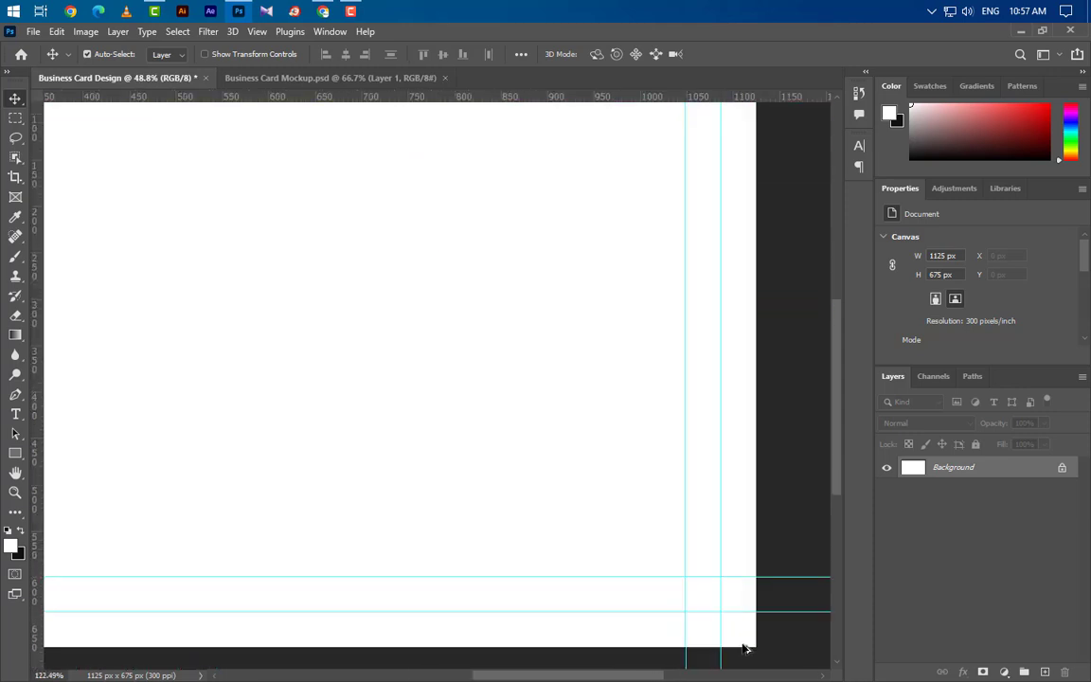
scroll(743, 643, up, 1)
scroll(558, 341, up, 2)
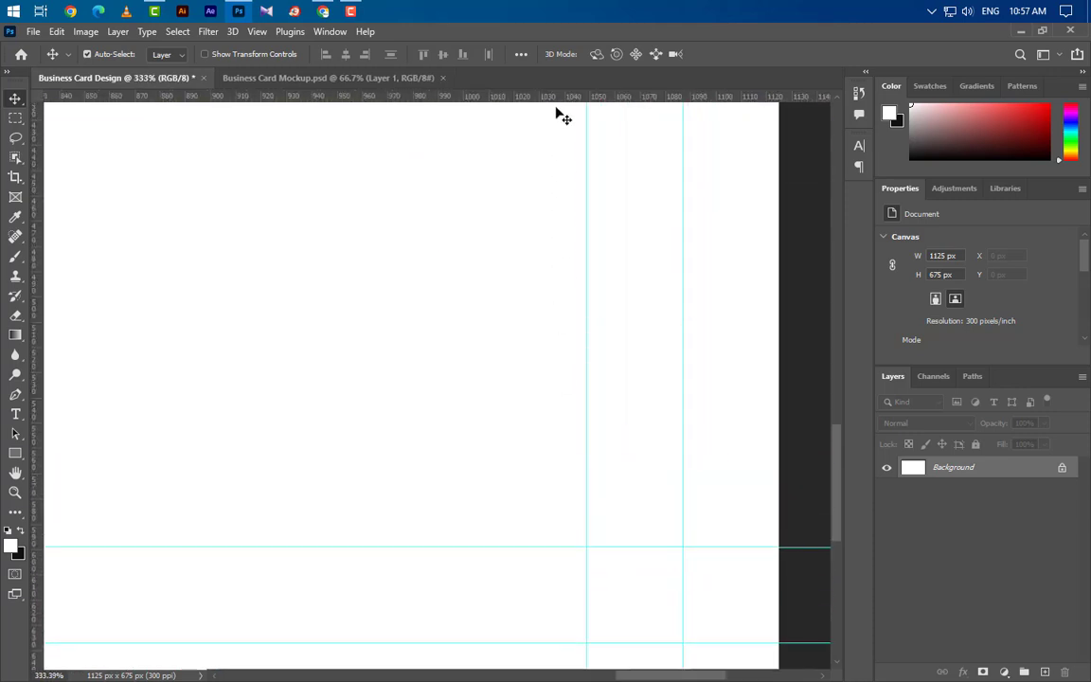
drag(555, 99, 512, 596)
drag(41, 556, 633, 531)
scroll(767, 398, down, 4)
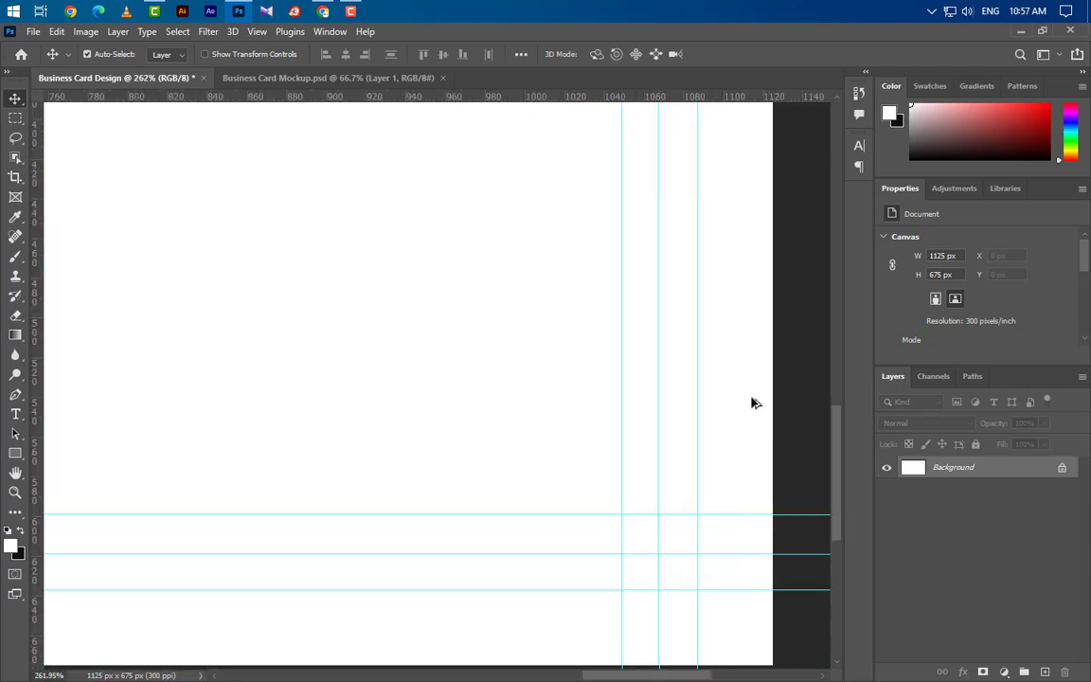
scroll(725, 456, down, 6)
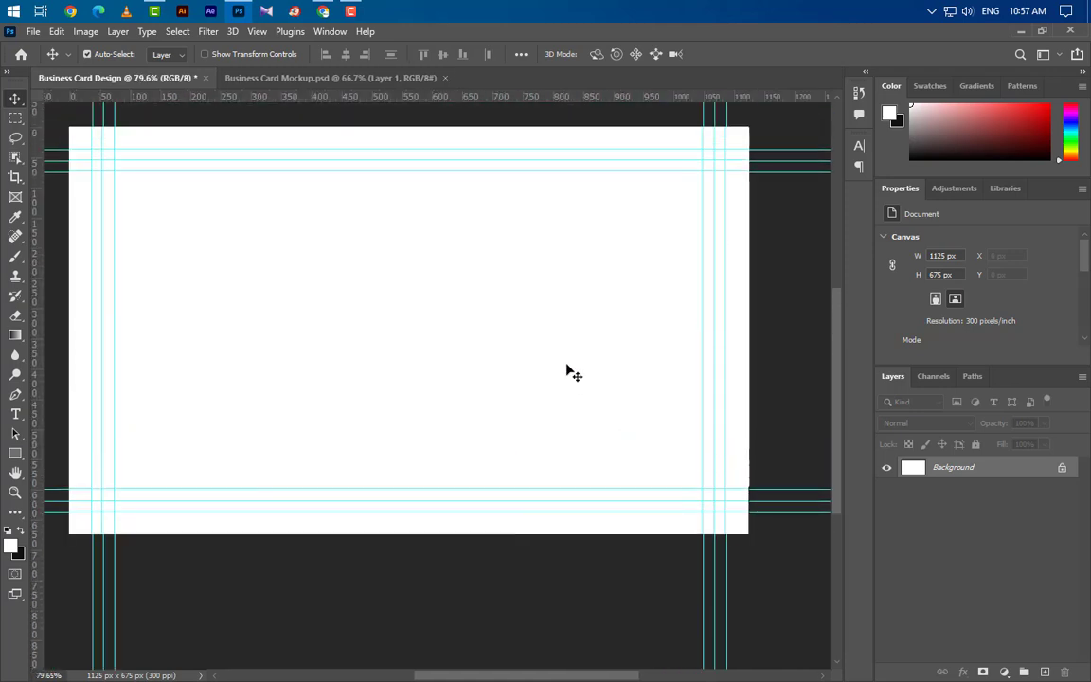
Draw a 1013 × 565 px rectangle between the inner guides with 80 px corner radius.
click(15, 455)
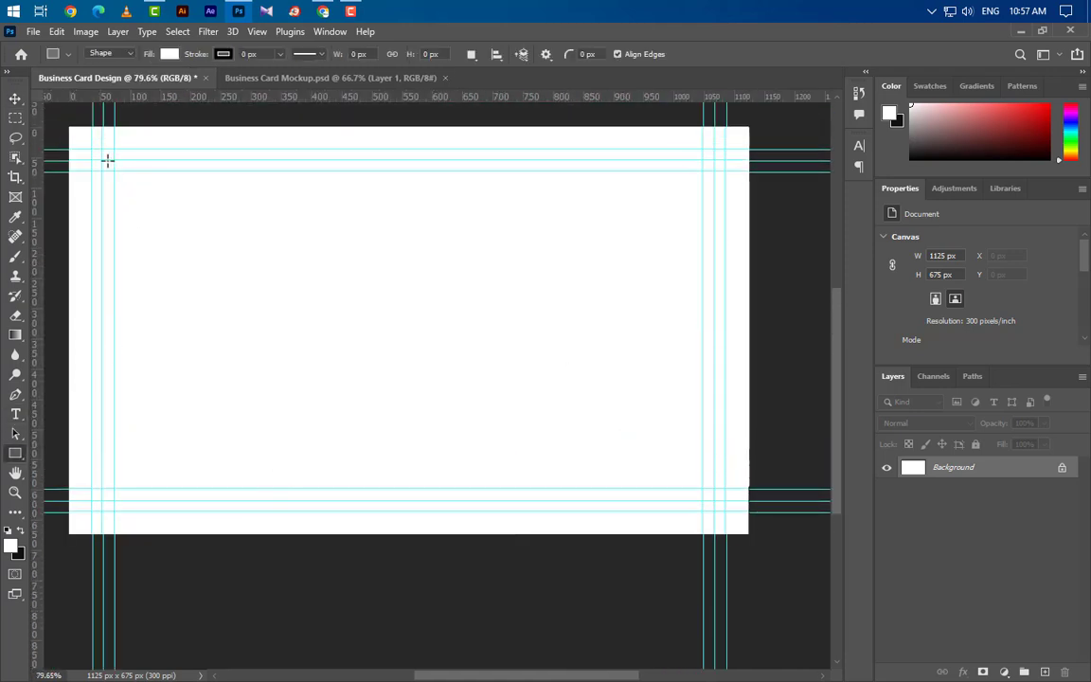
drag(102, 159, 714, 501)
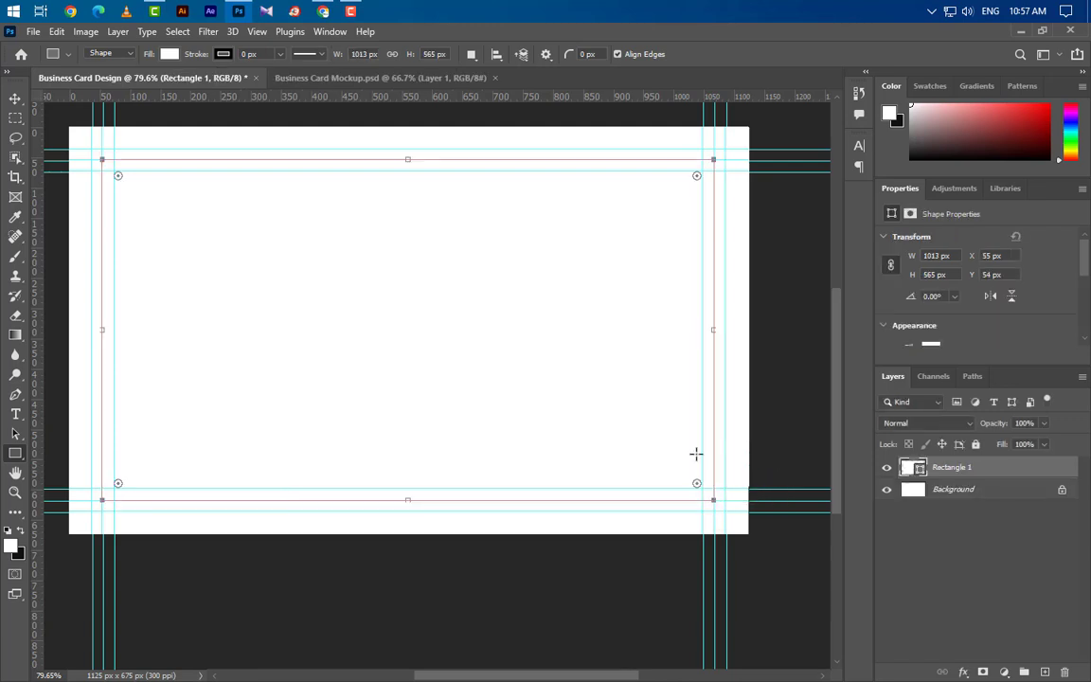
scroll(940, 260, down, 5)
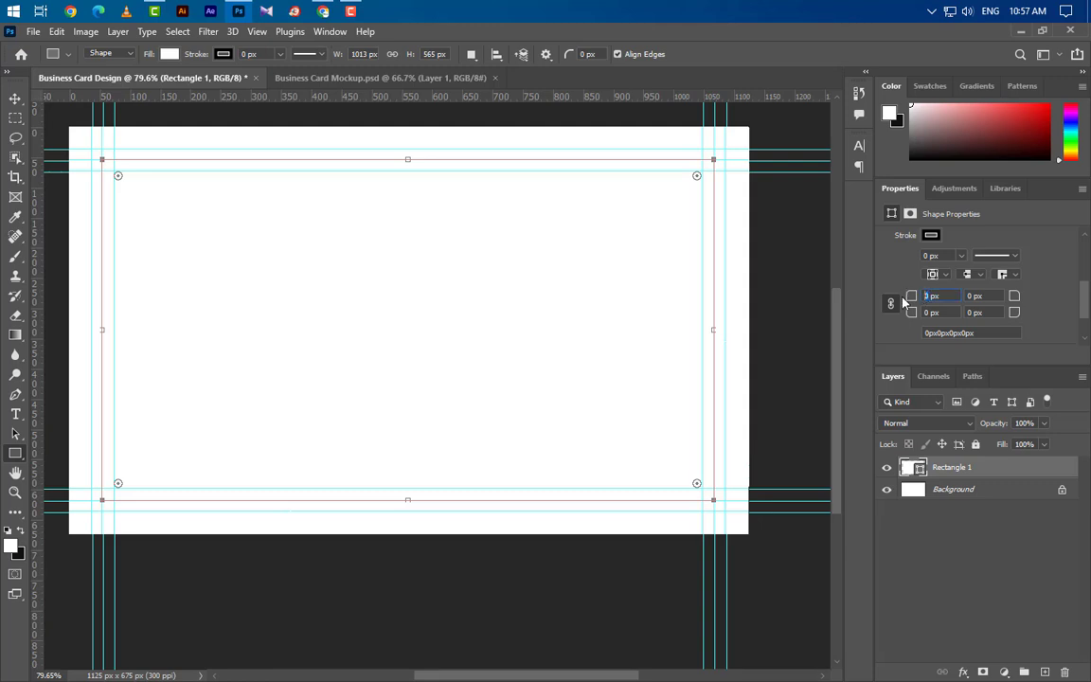
text(80)
key(Return)
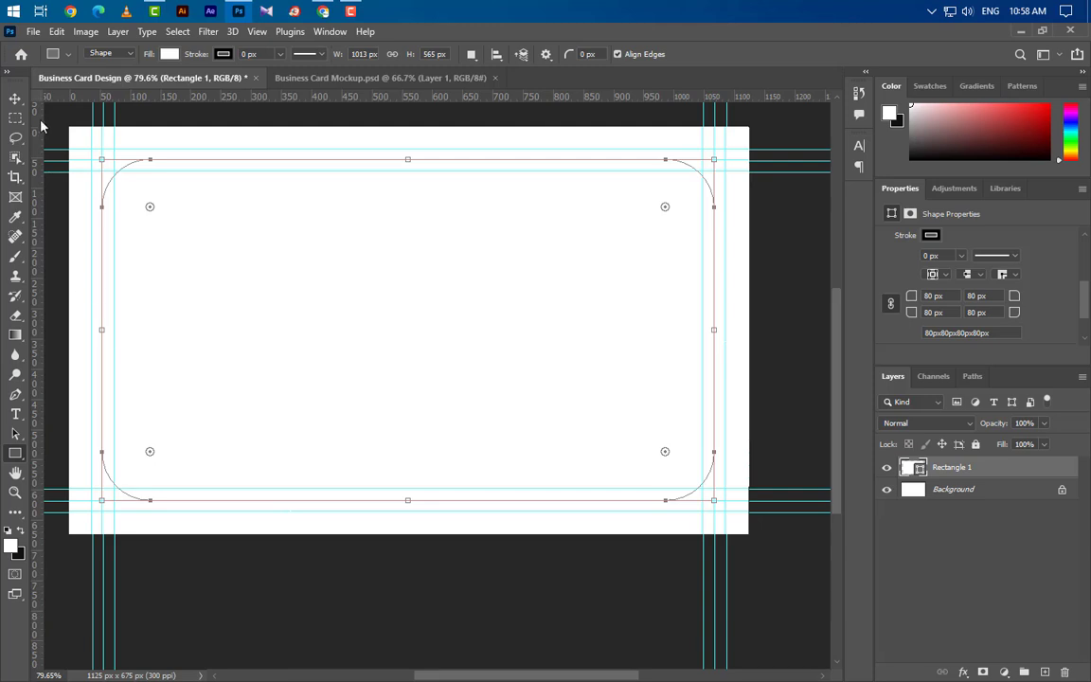
click(17, 96)
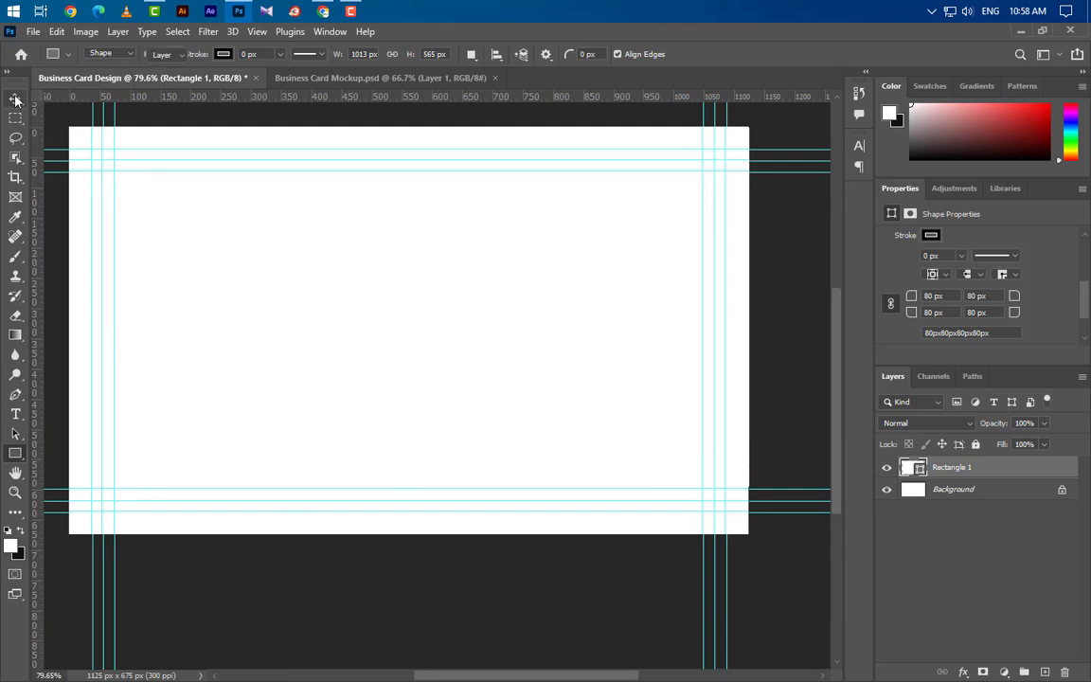
Above the Background layer, draw Rectangle 2 covering the whole card (1145 × 692 px).
click(1012, 492)
click(15, 452)
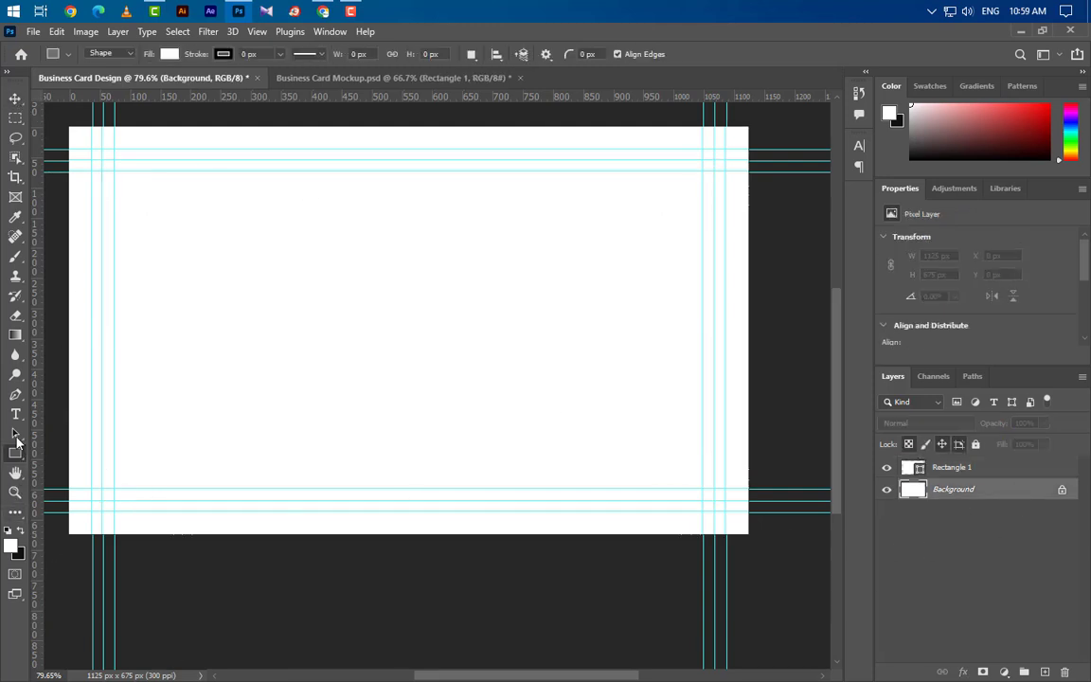
drag(62, 122, 751, 540)
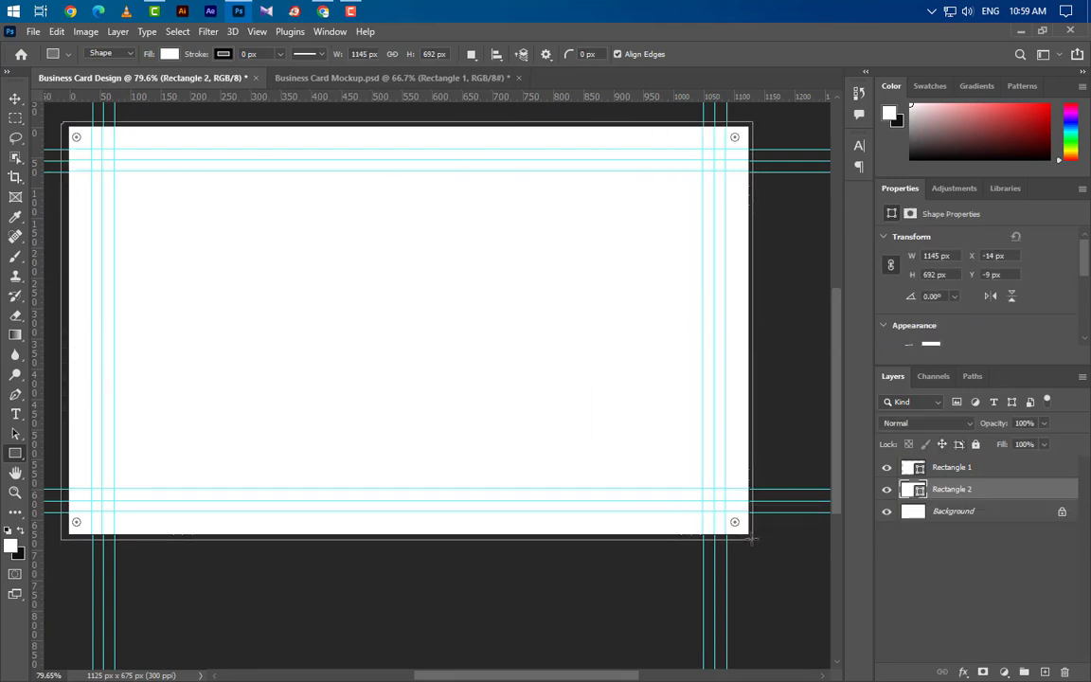
Add a gradient overlay to Rectangle 2 running from a dark brown stop to a light peach stop.
double_click(1026, 493)
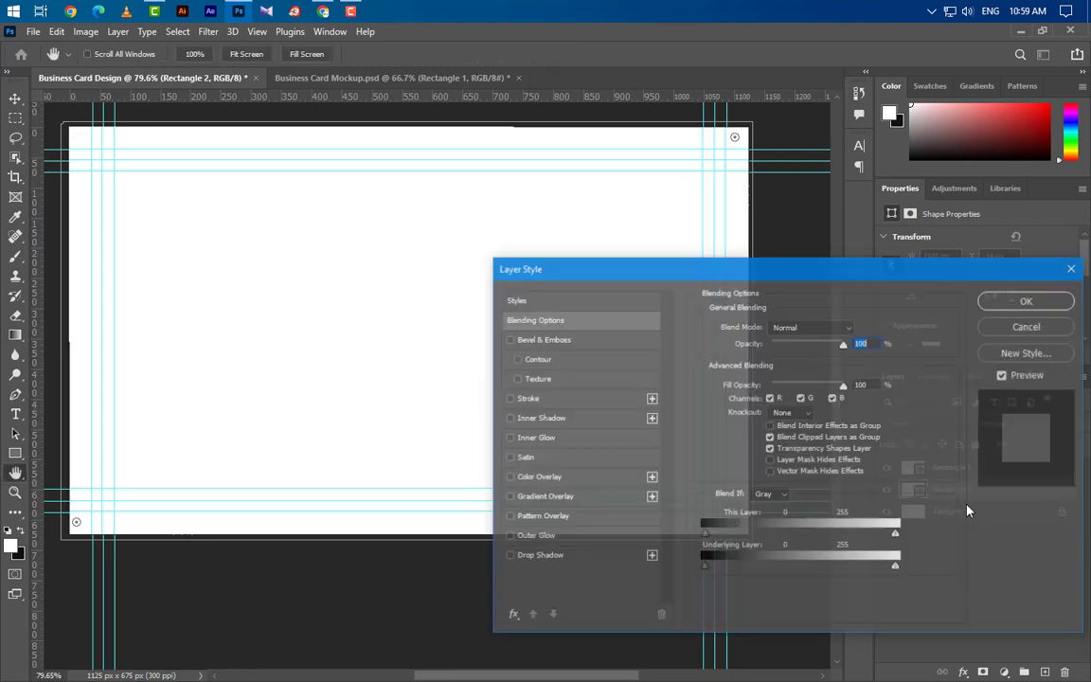
click(579, 496)
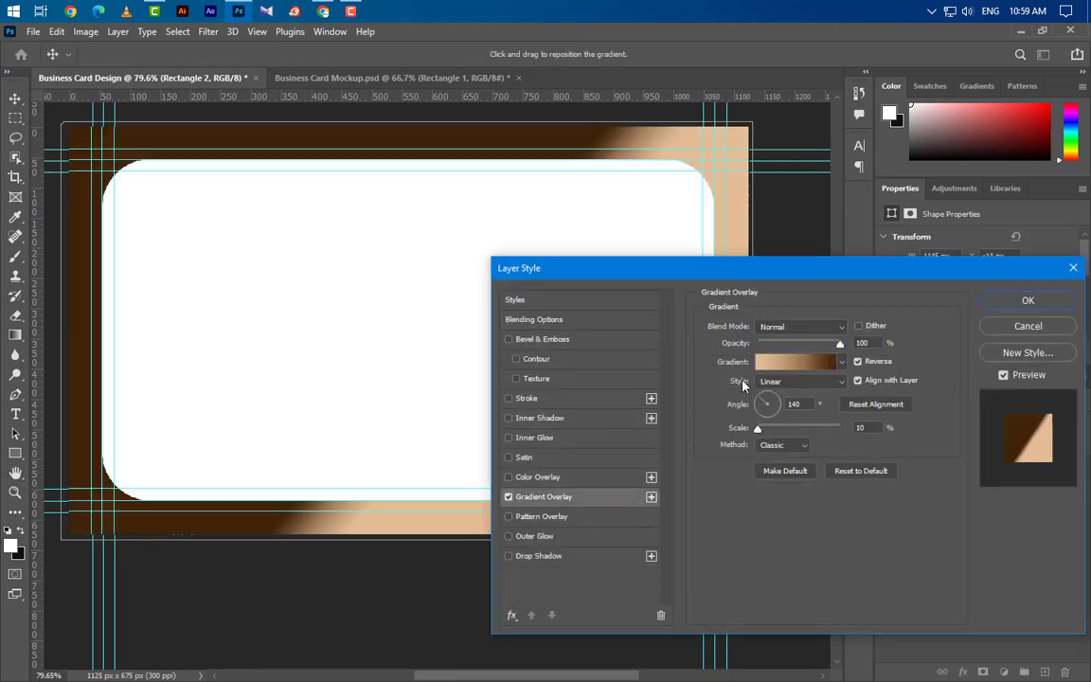
click(795, 326)
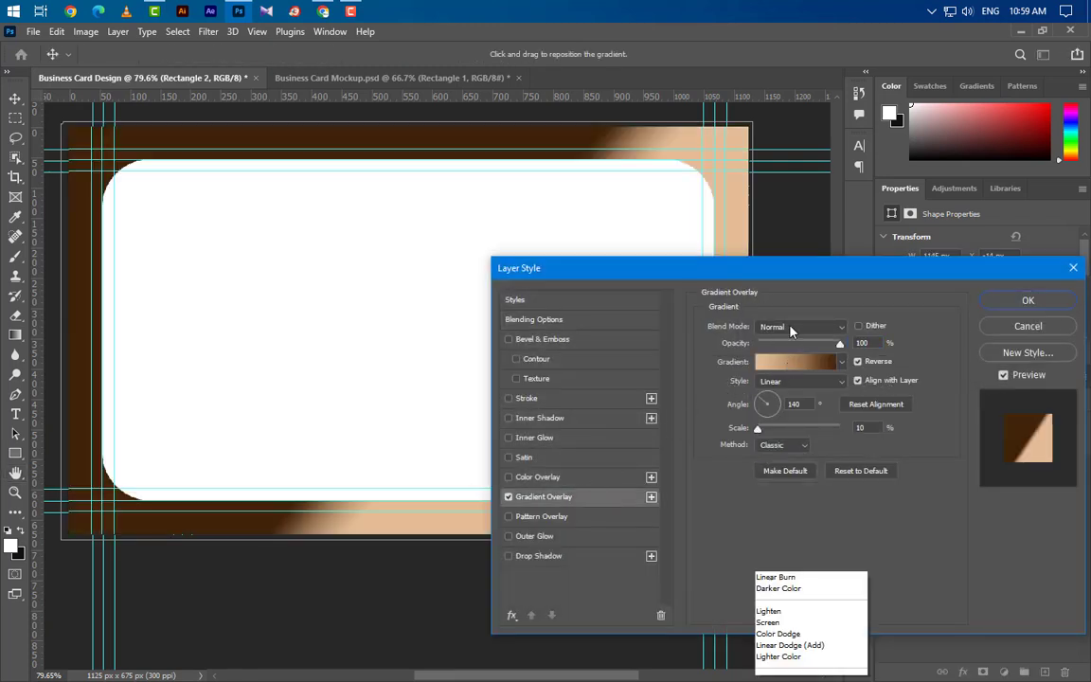
click(790, 313)
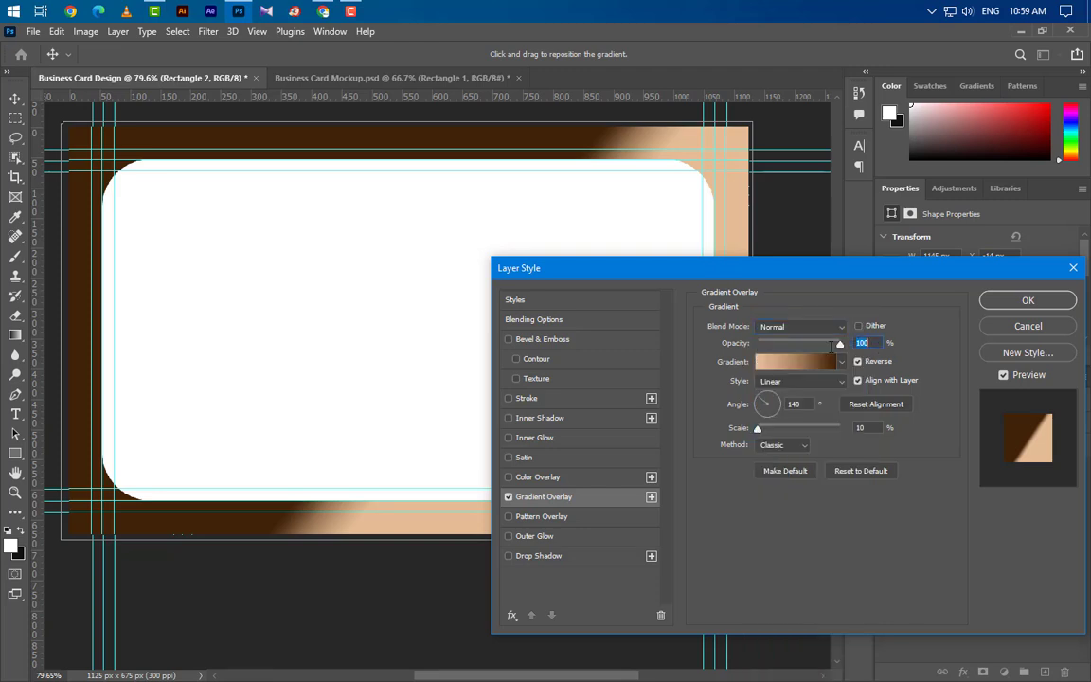
click(796, 362)
double_click(614, 388)
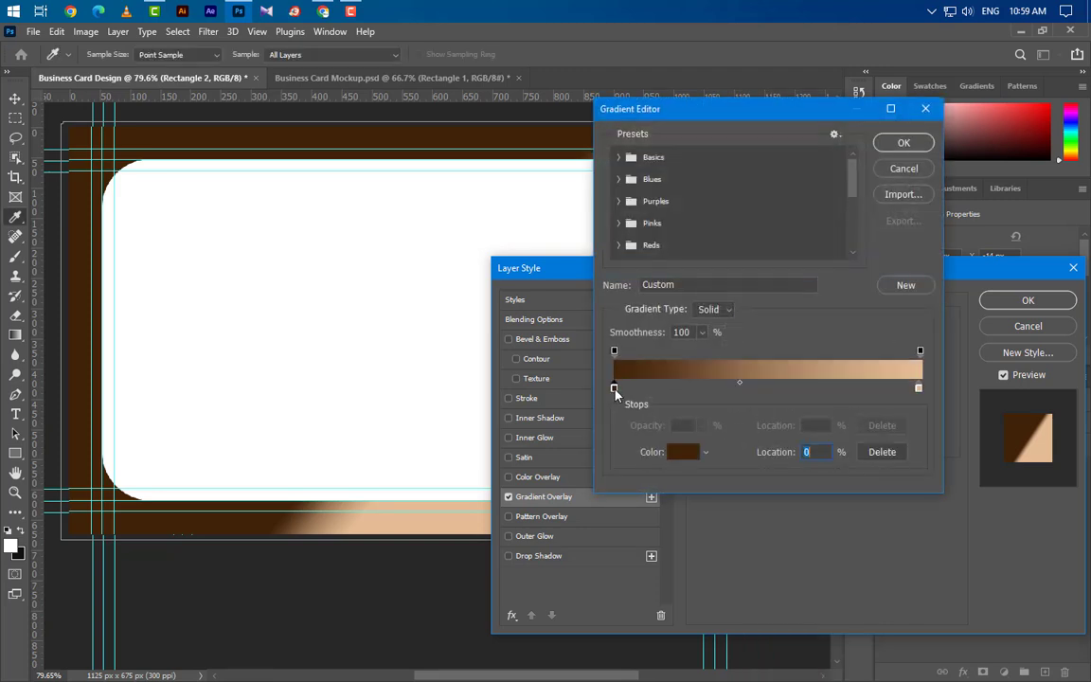
double_click(965, 609)
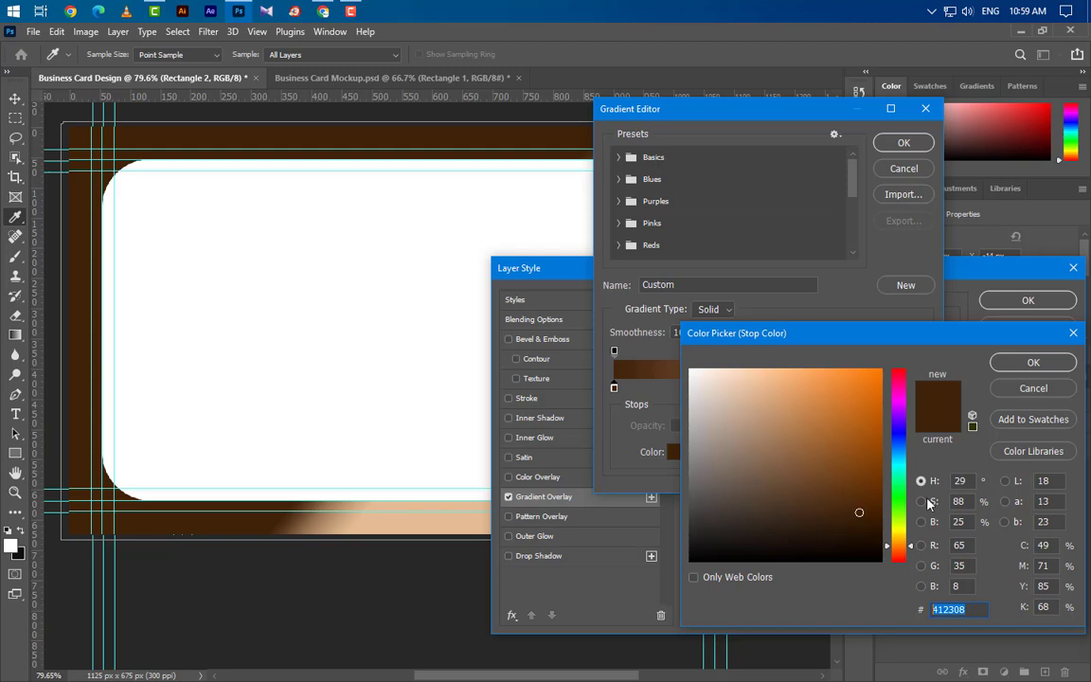
click(994, 366)
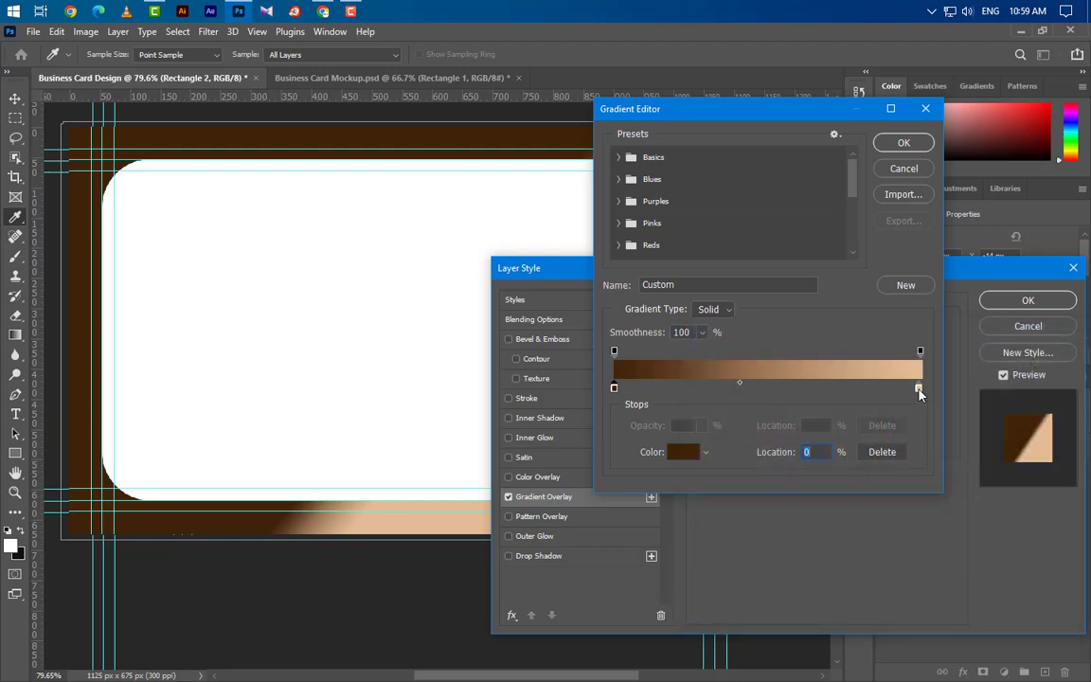
double_click(917, 388)
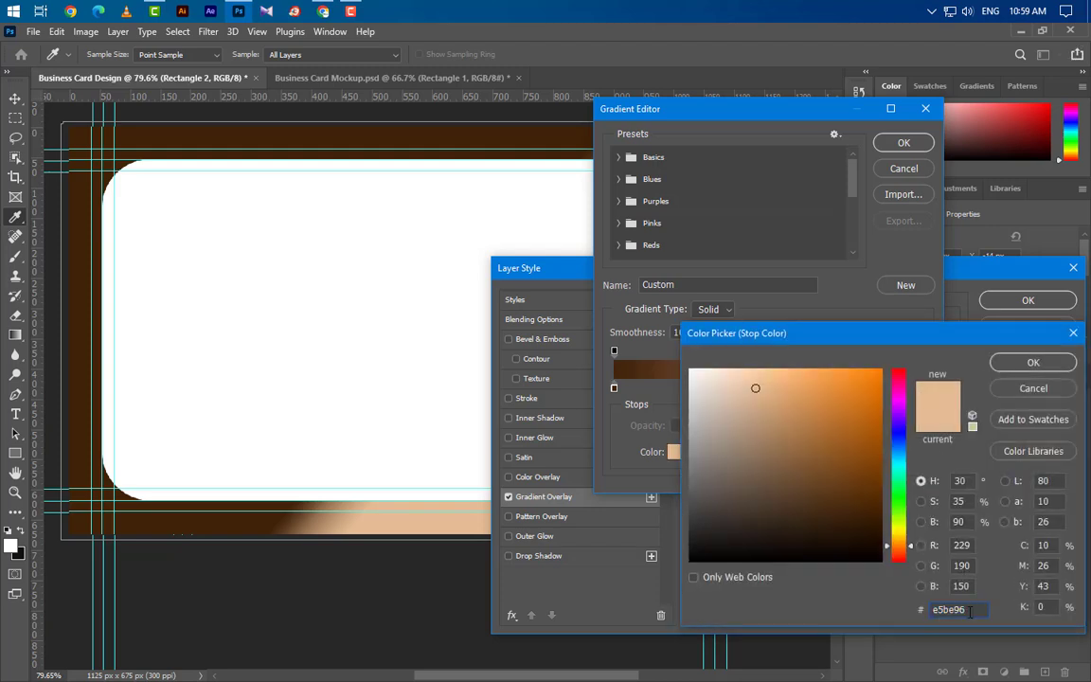
click(1032, 362)
drag(916, 388, 908, 388)
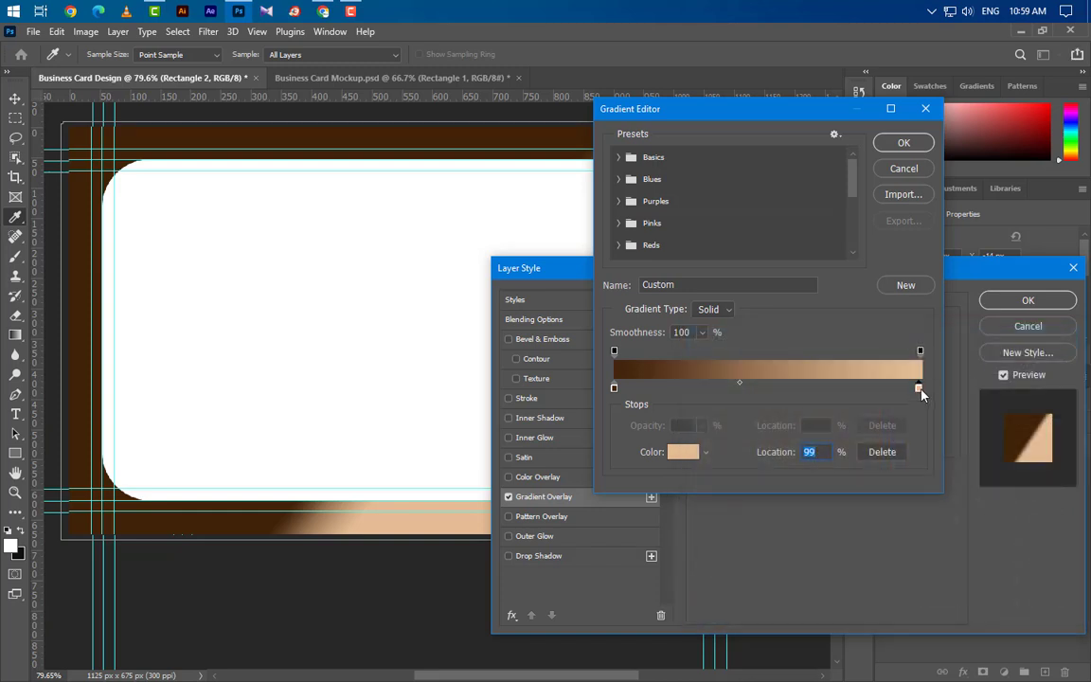
Accept the brown-to-peach gradient, set its angle to 140° and adjust its scale.
click(904, 142)
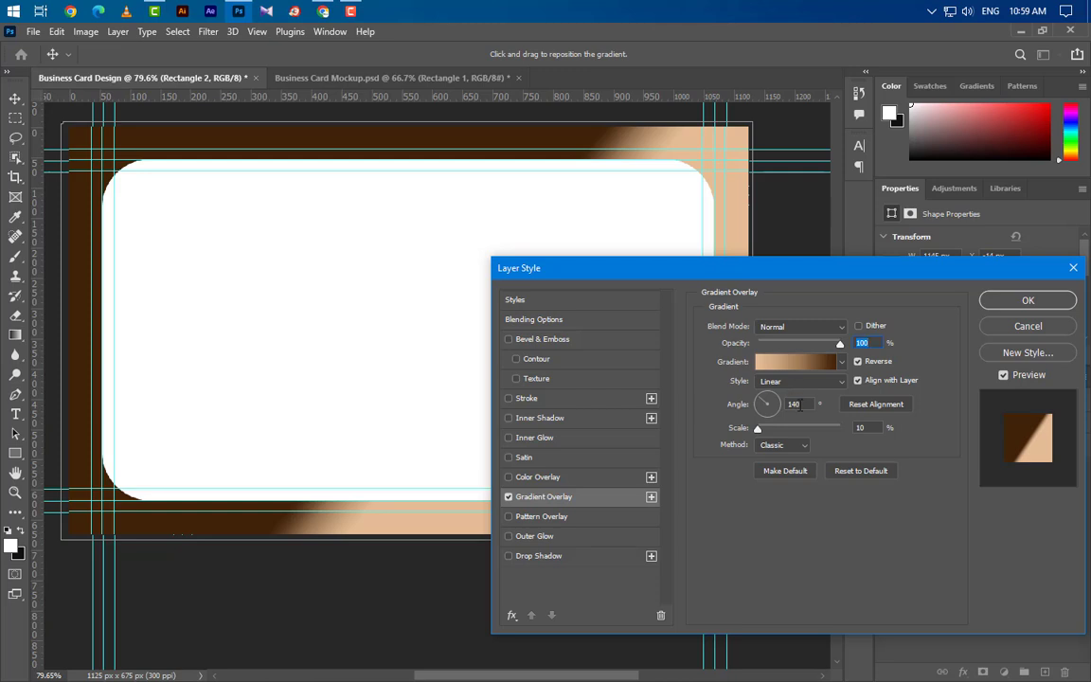
click(797, 404)
click(862, 428)
click(1028, 300)
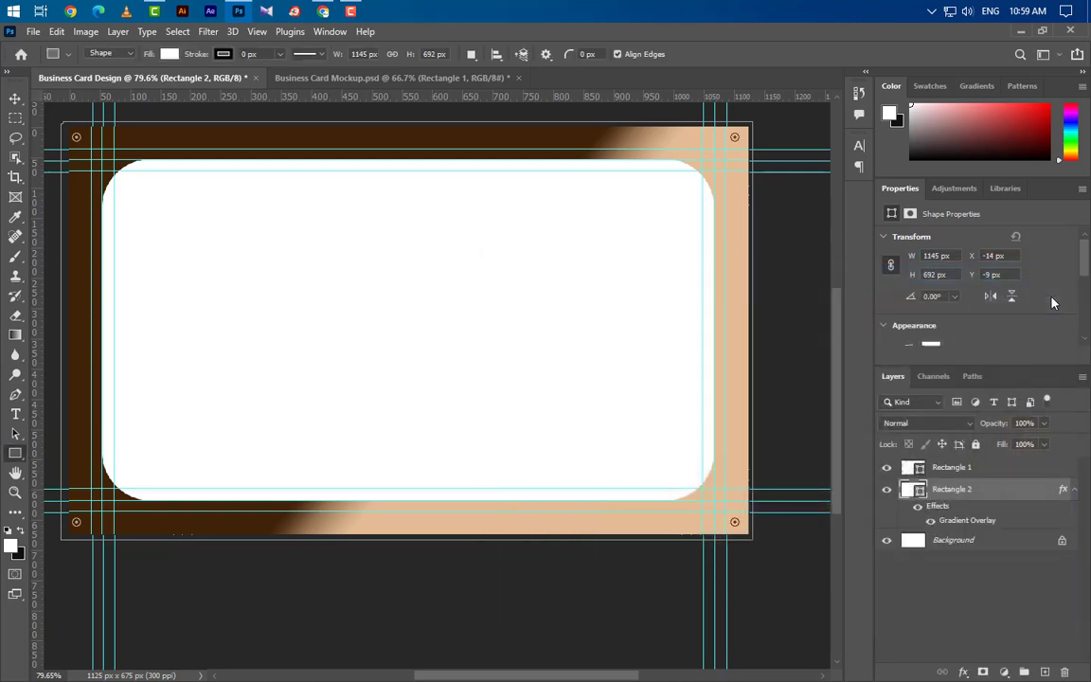
Convert Rectangle 2 into a smart object and bring back its layer style settings.
right_click(1008, 506)
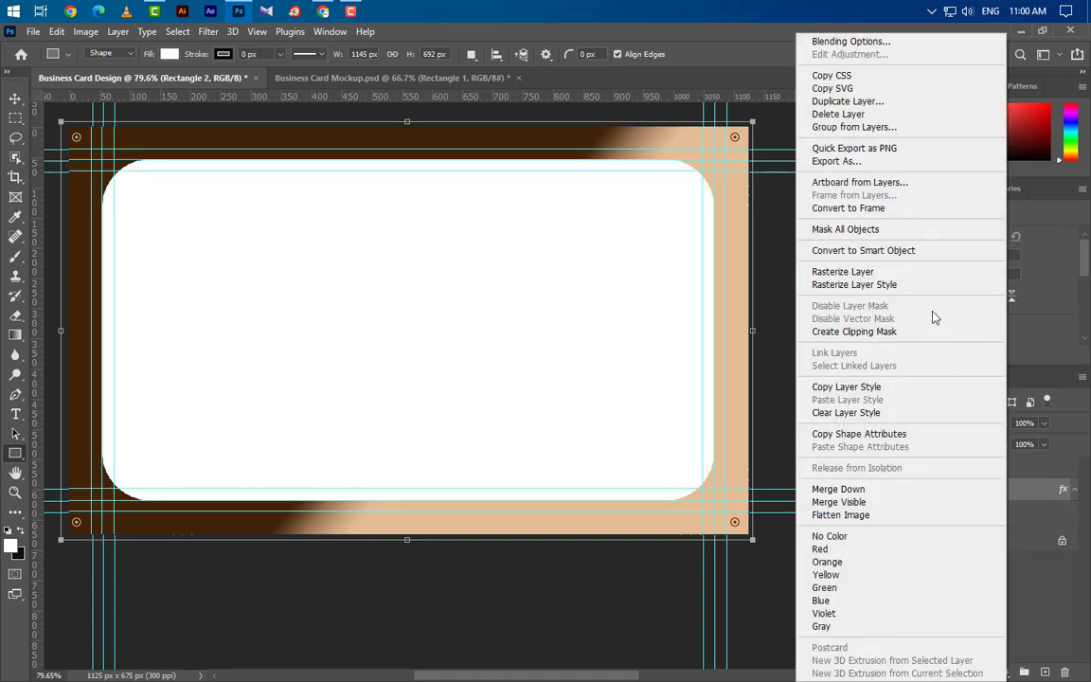
click(924, 254)
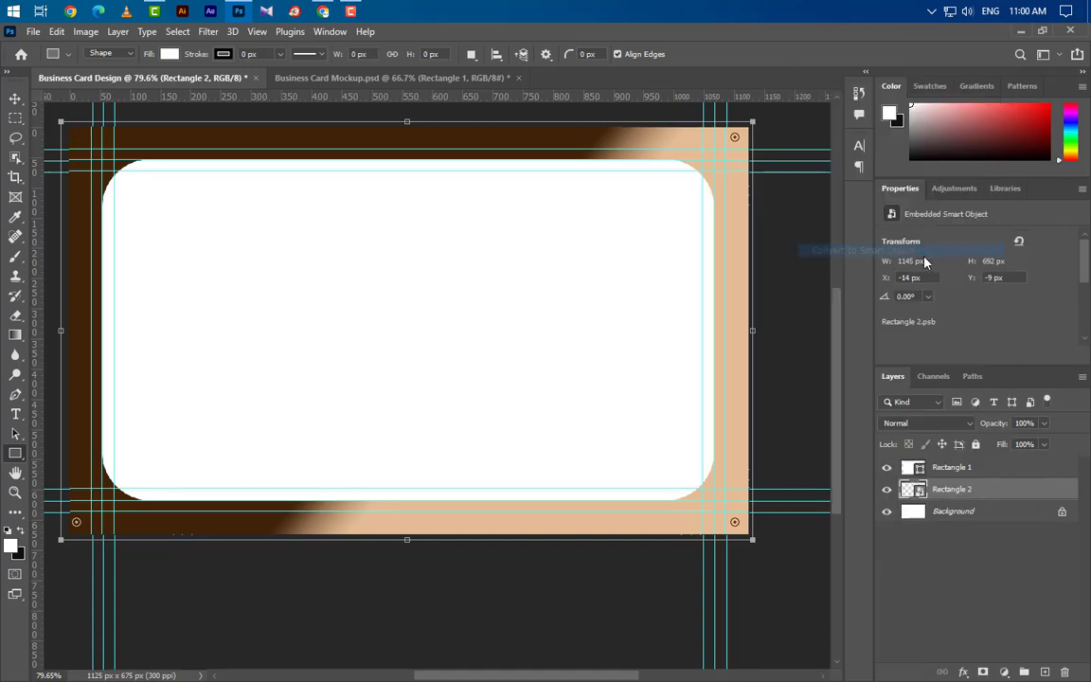
double_click(1009, 493)
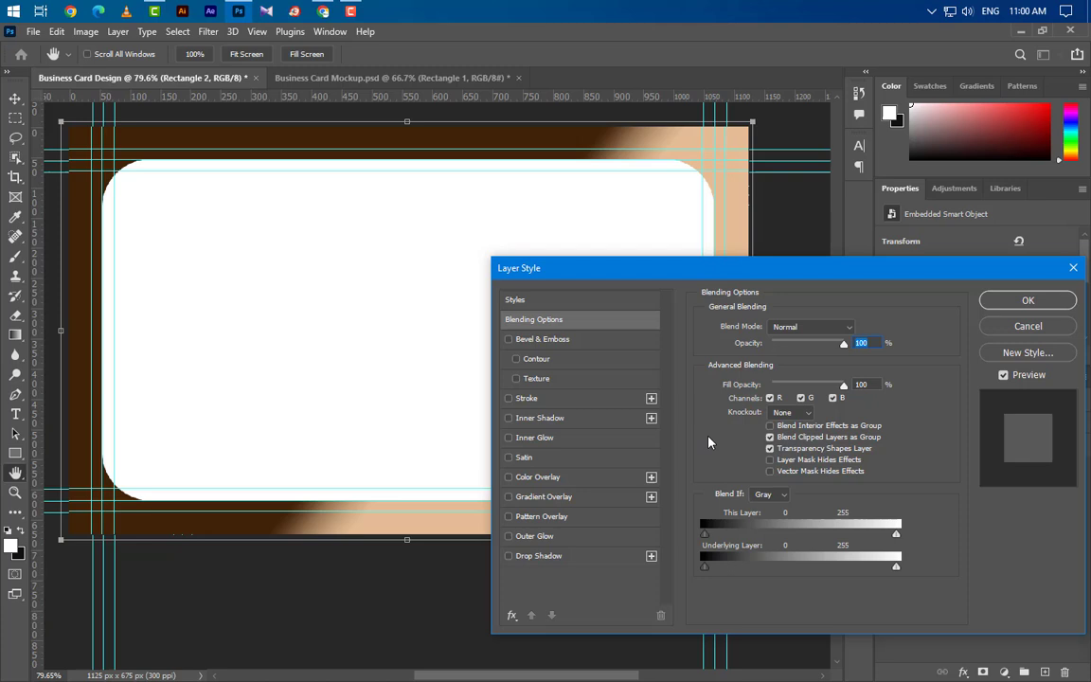
Add a gold glitter Pattern Overlay in Soft Light at 25% opacity and 34% scale.
click(605, 516)
click(808, 379)
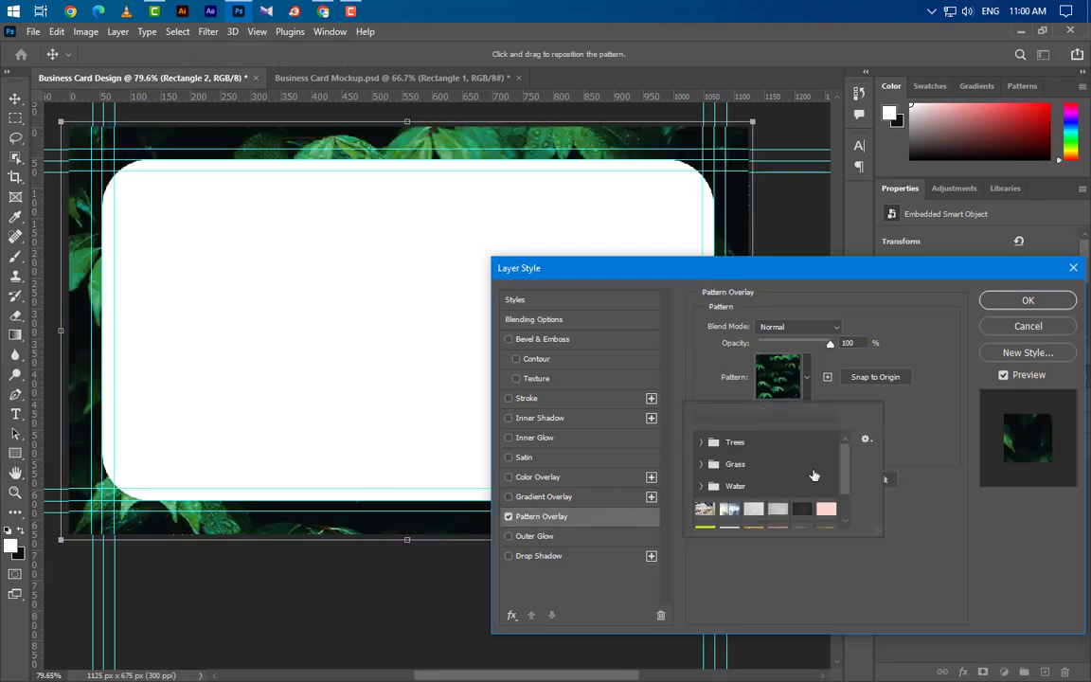
scroll(734, 455, down, 2)
click(803, 514)
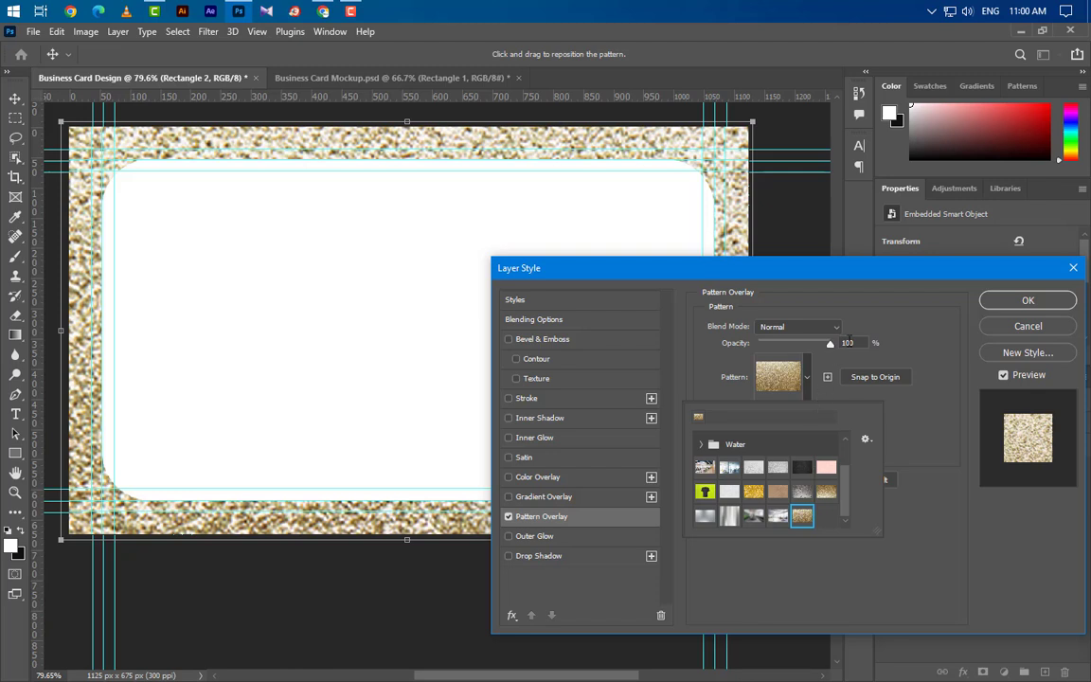
click(821, 329)
click(820, 327)
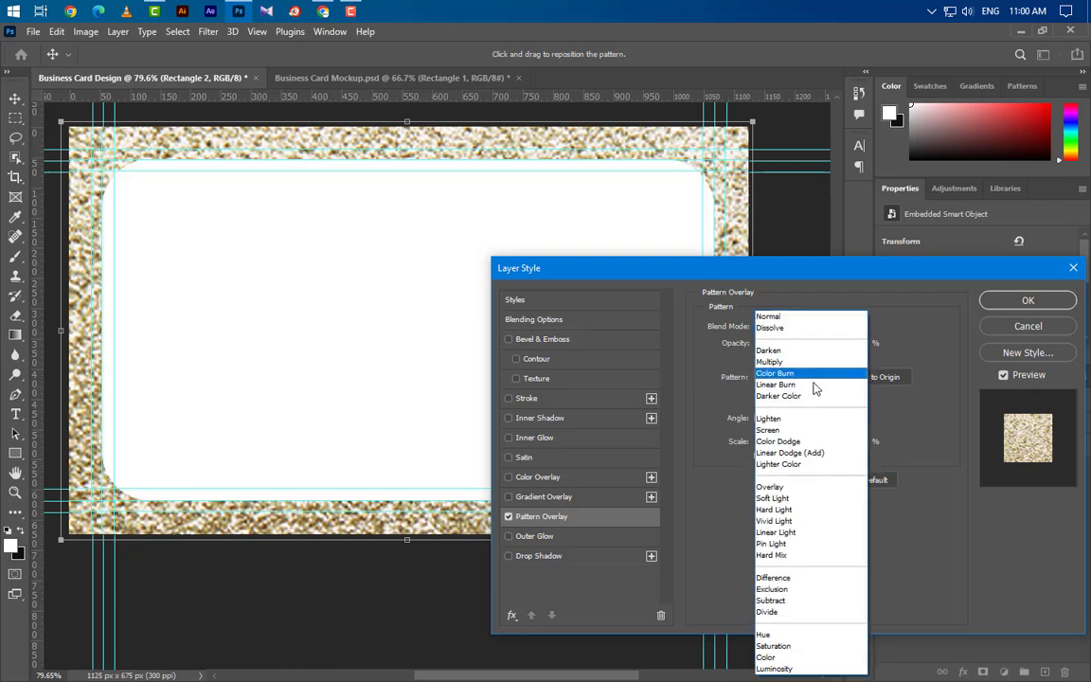
click(799, 500)
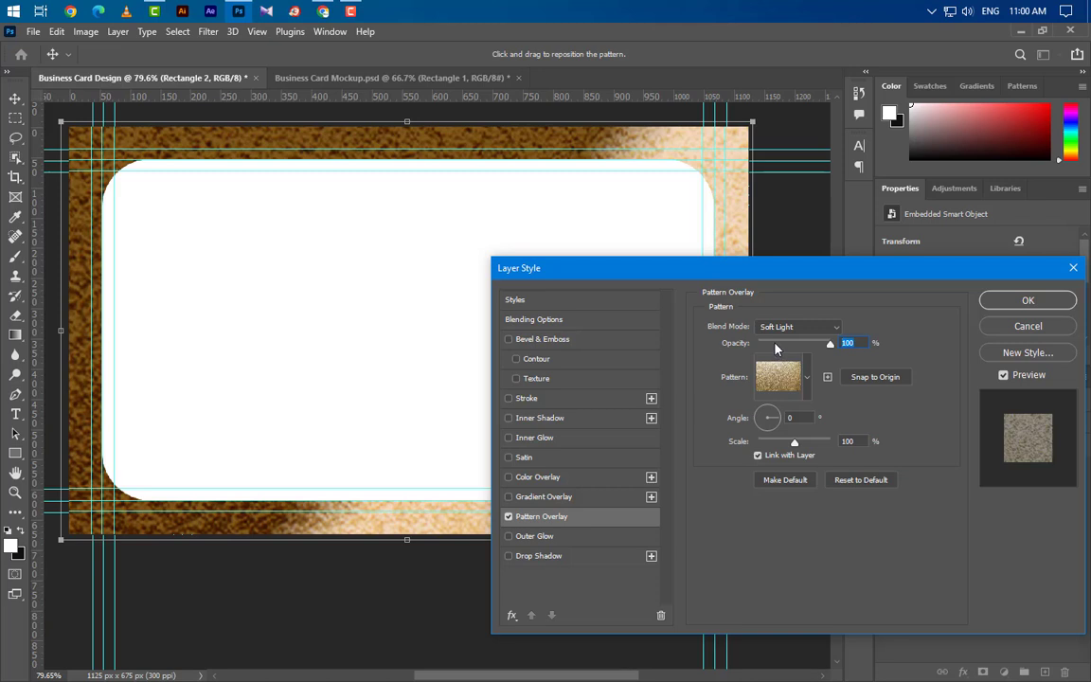
text(25)
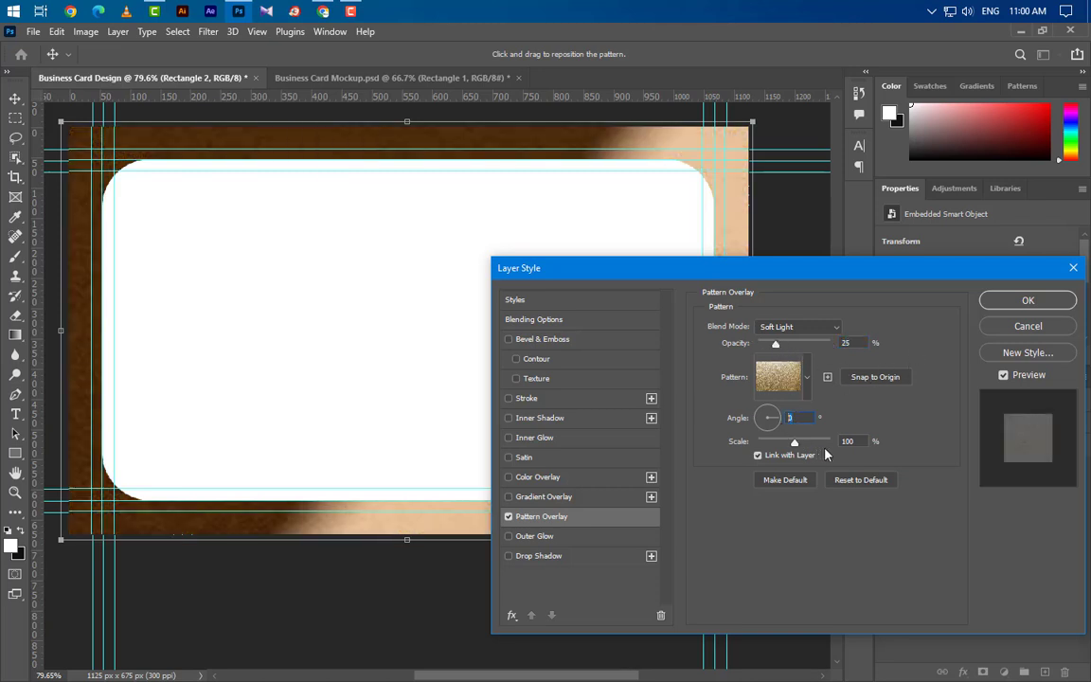
text(34)
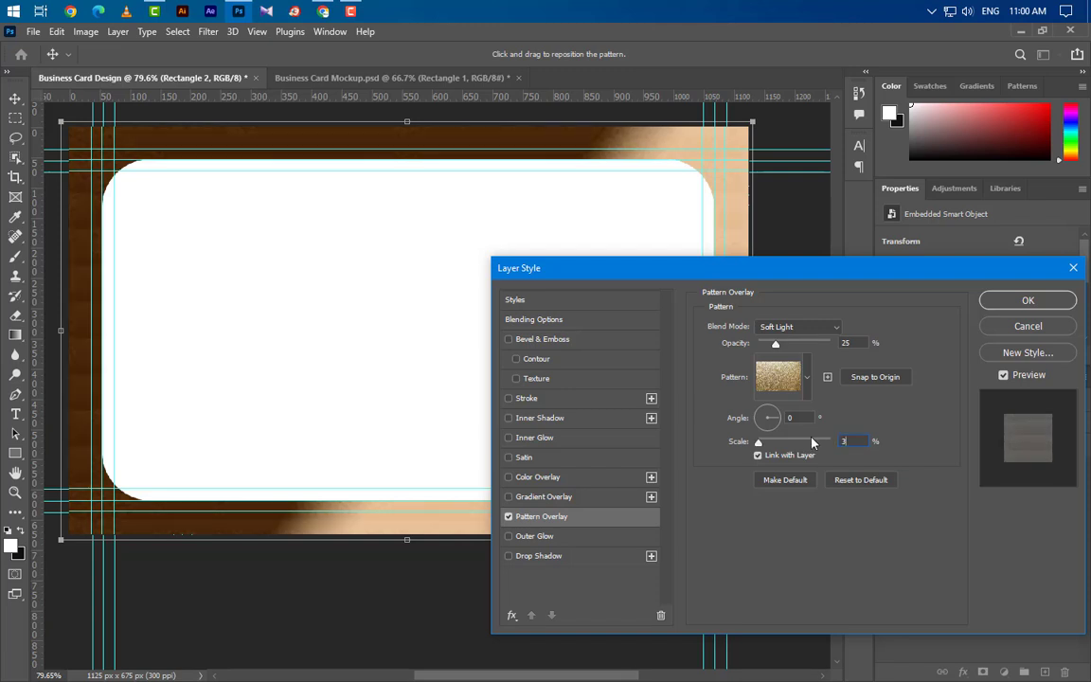
click(1006, 301)
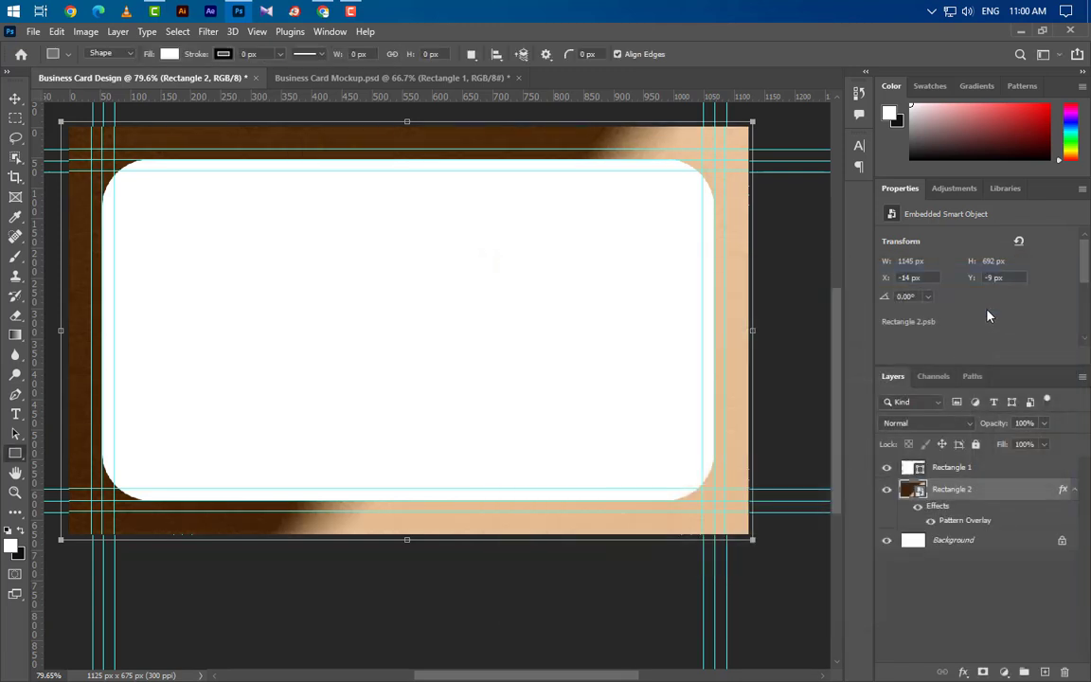
click(1008, 467)
Place Gold Effects.jpg, rotate it 90° counter-clockwise and scale it over the white card.
click(1022, 32)
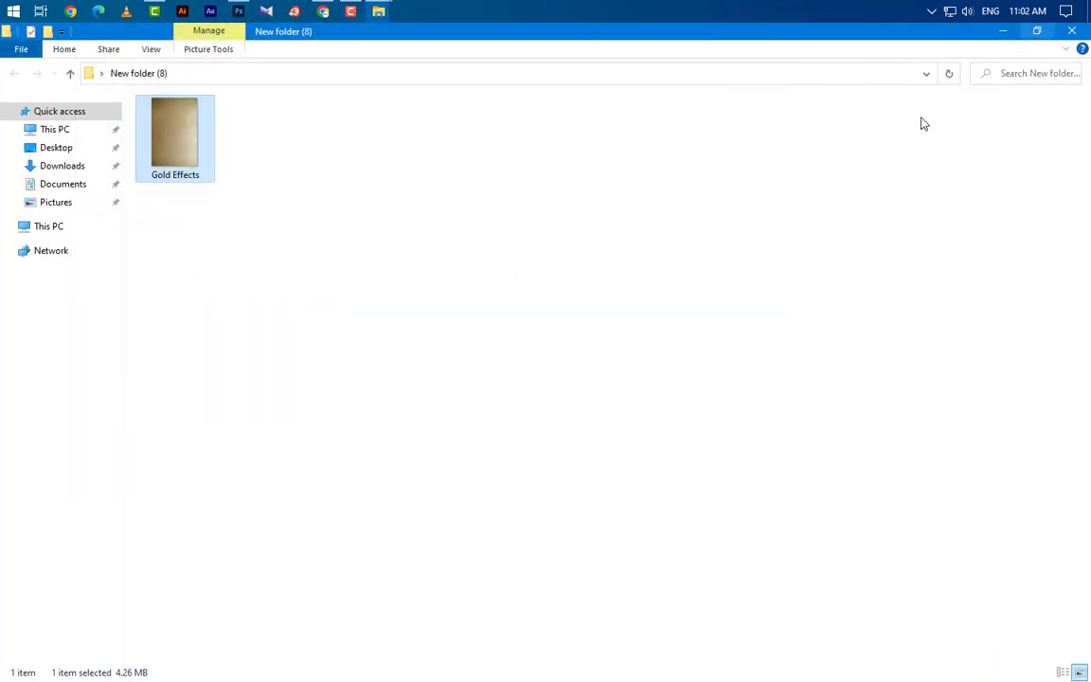
drag(167, 116, 413, 370)
right_click(412, 370)
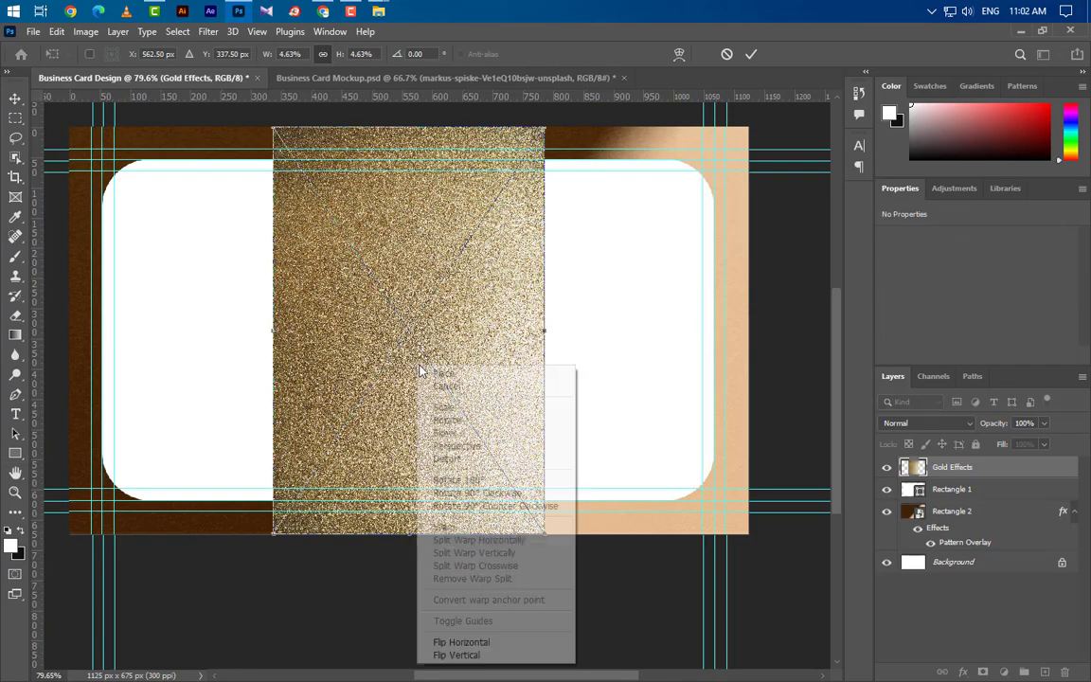
click(499, 507)
drag(490, 348, 489, 305)
drag(408, 431, 410, 569)
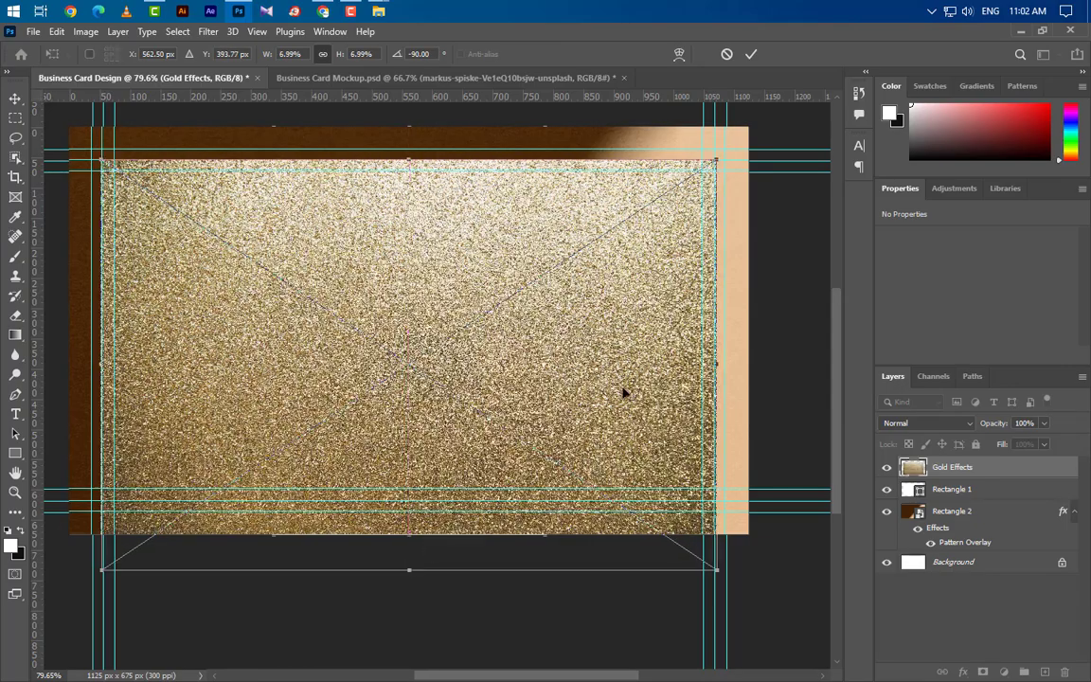
key(Left)
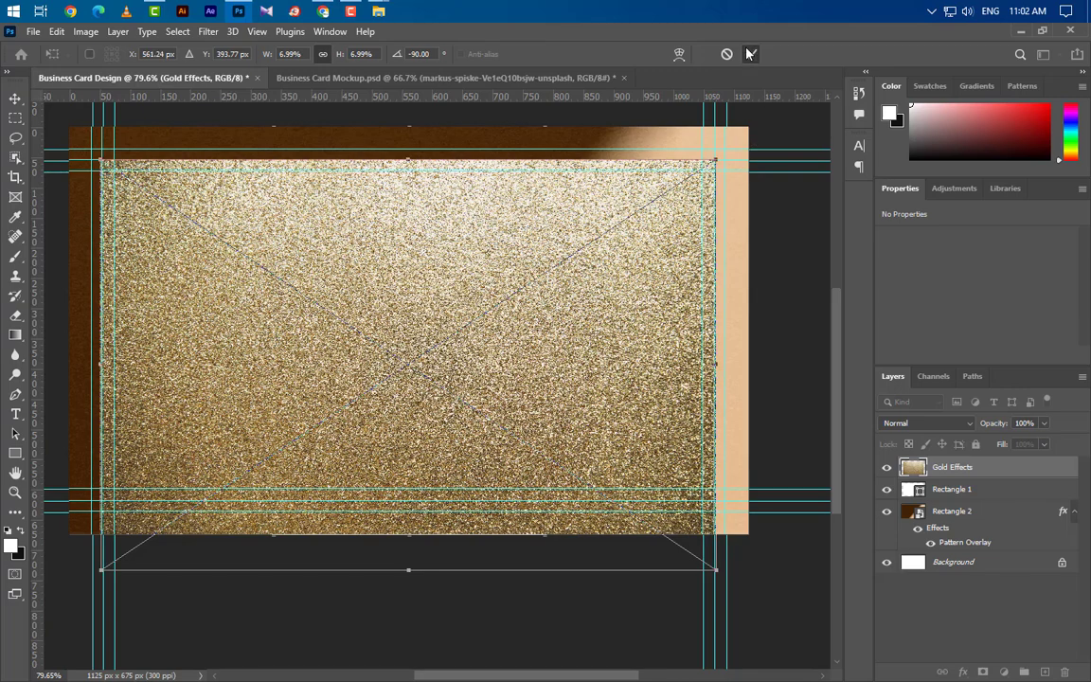
click(748, 54)
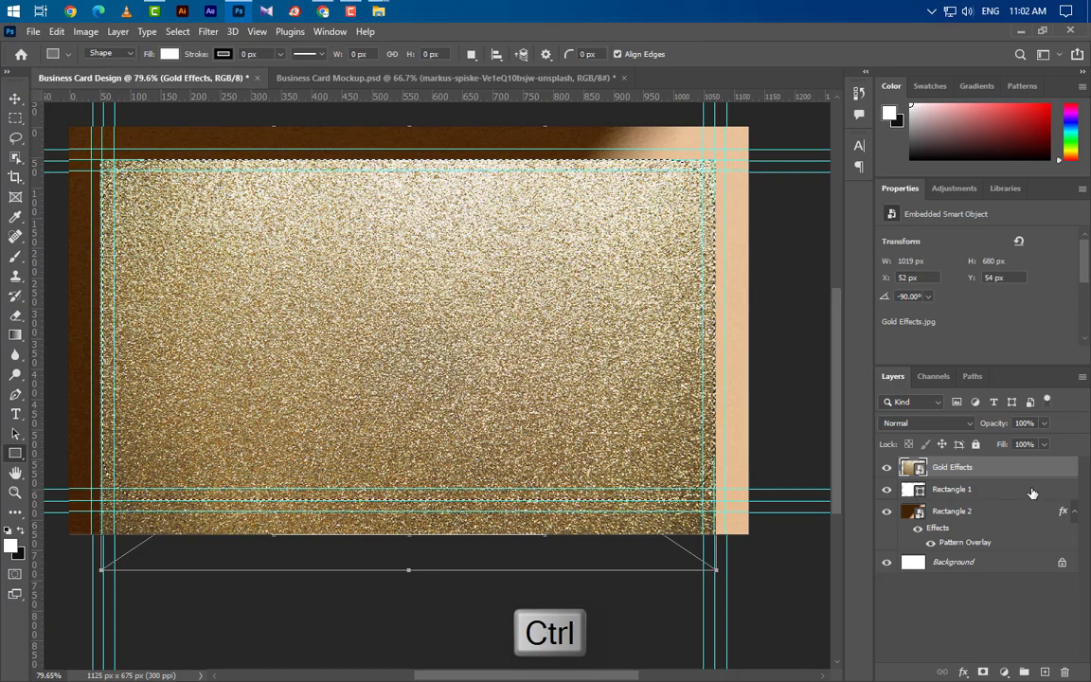
Delete Rectangle 1, rasterize Gold Effects and trim its texture to the rounded-rectangle selection.
drag(1051, 495, 1066, 672)
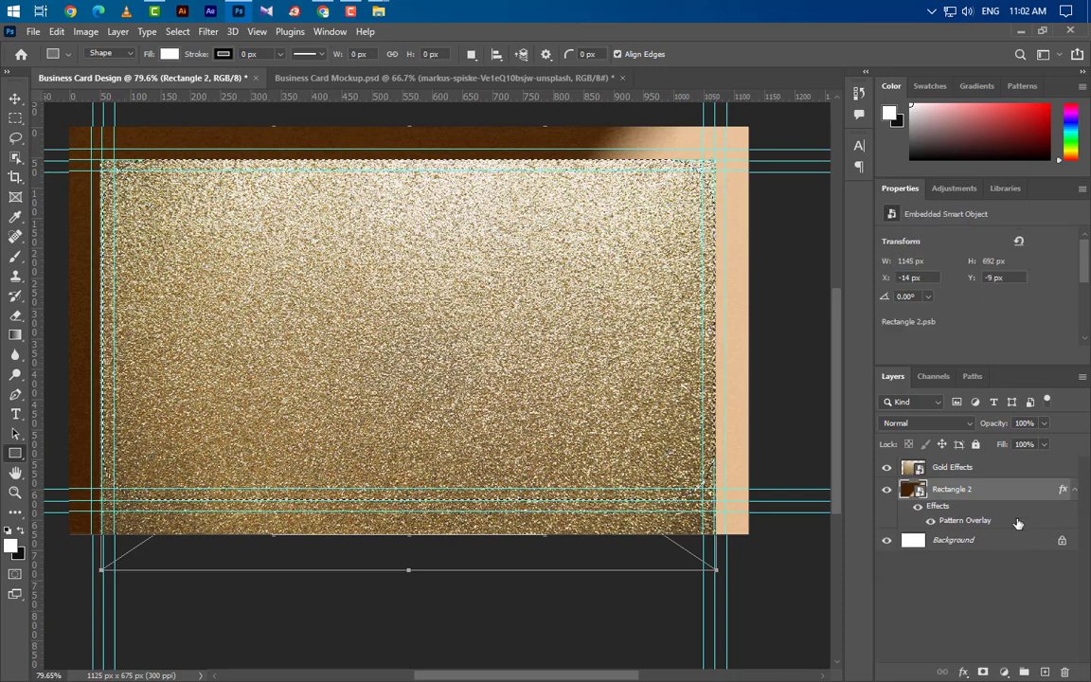
click(995, 467)
right_click(933, 467)
click(871, 326)
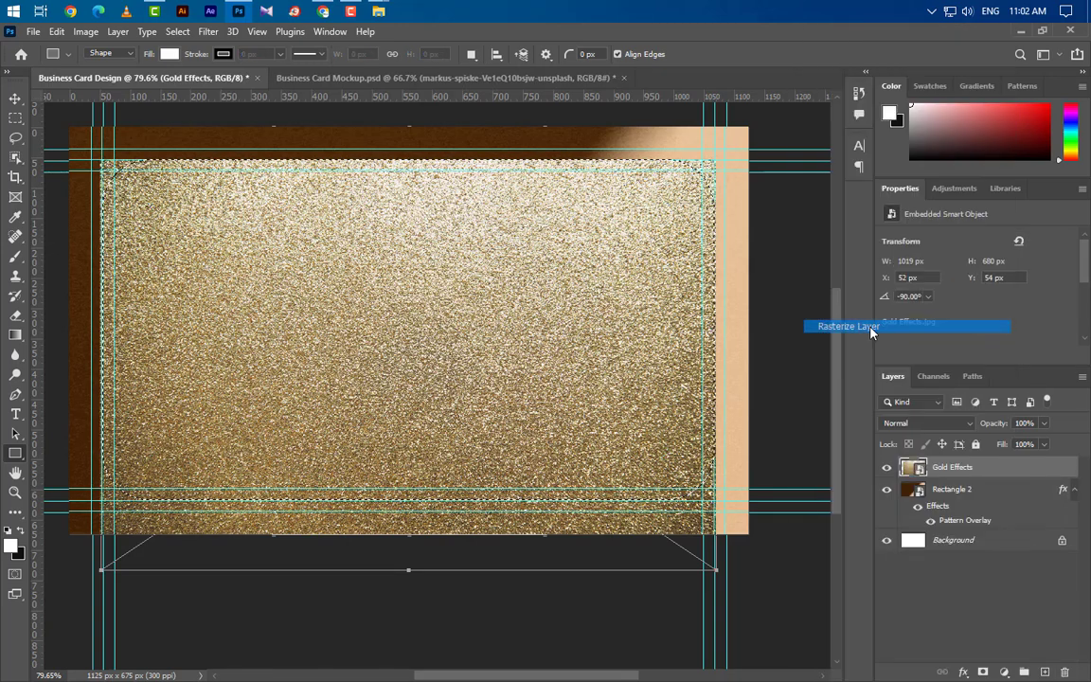
click(177, 31)
click(189, 86)
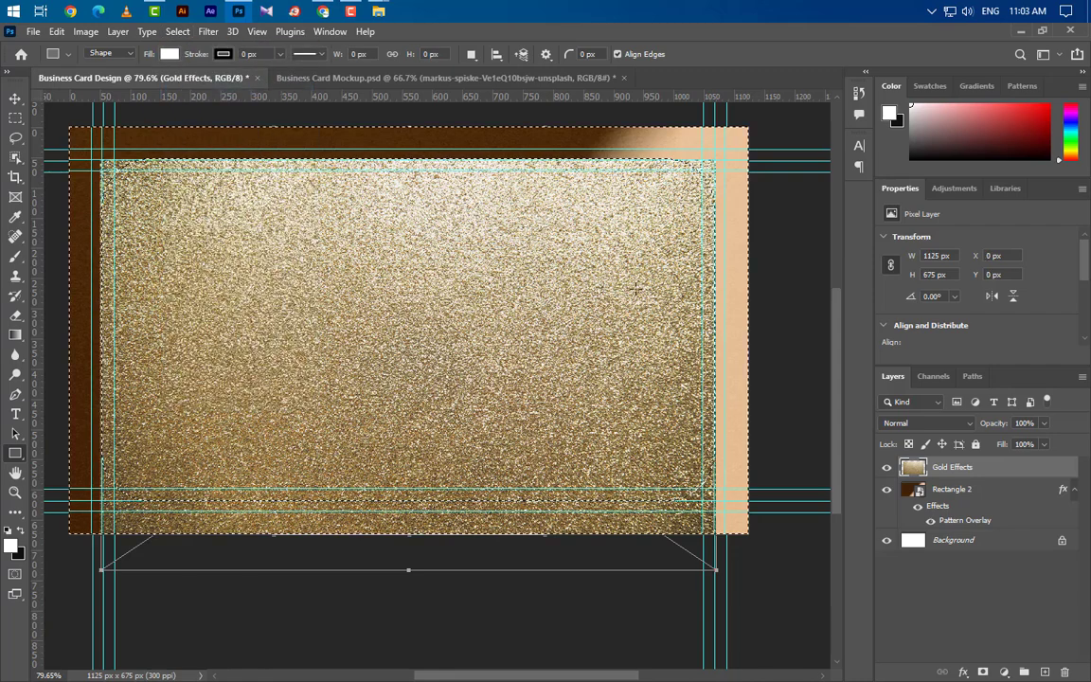
key(Delete)
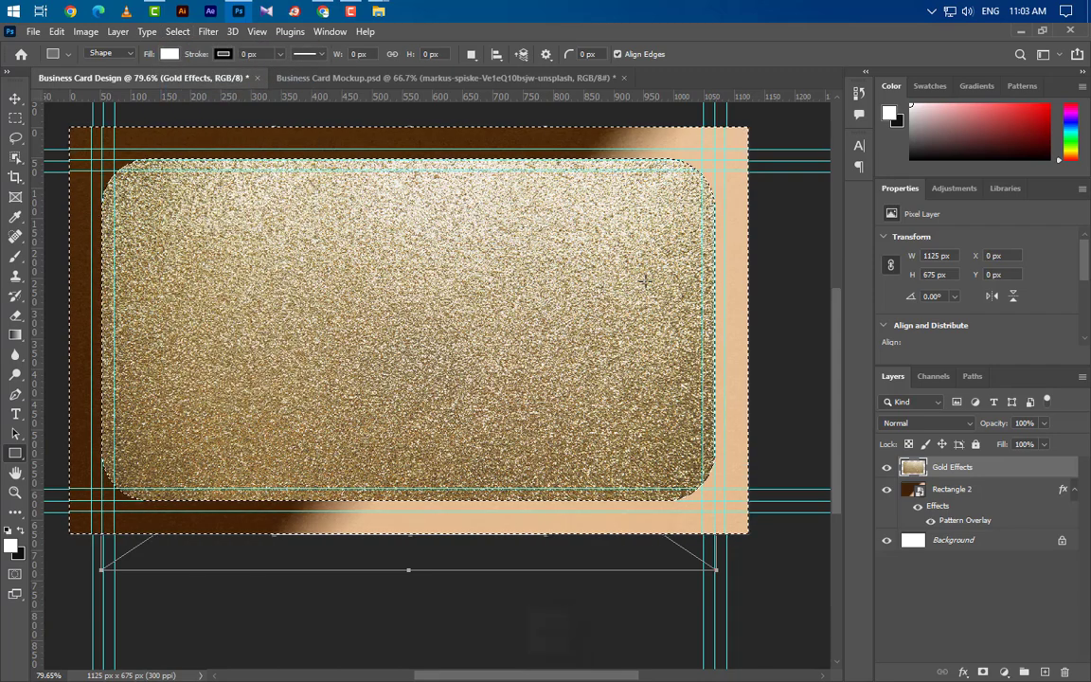
key(ctrl+d)
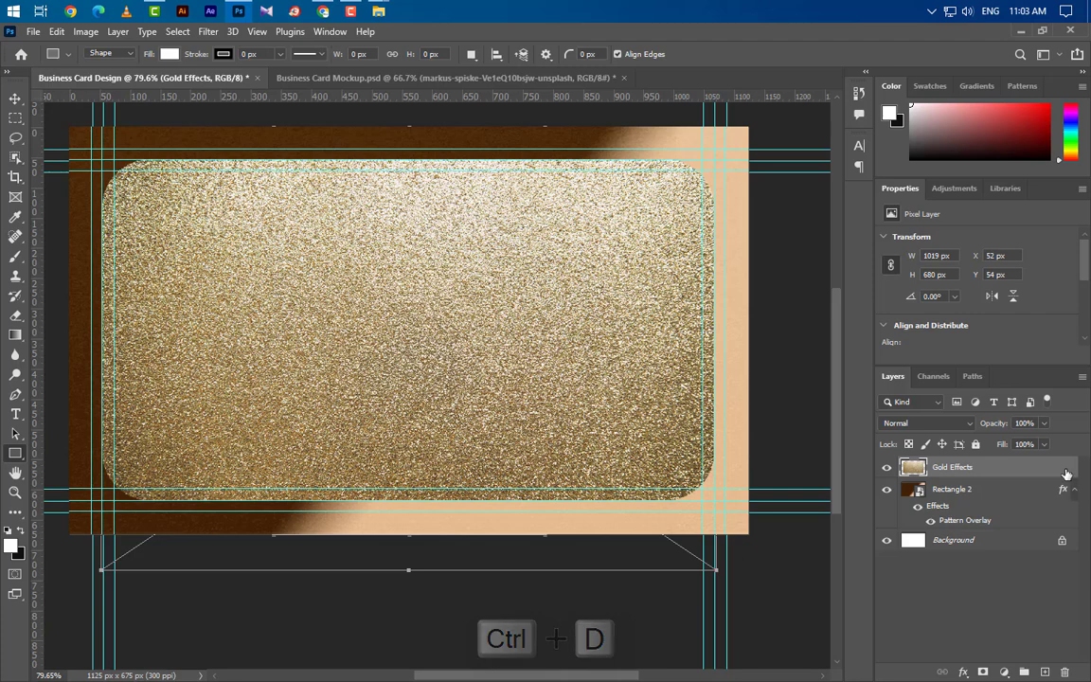
Give Gold Effects a black Multiply inner shadow and adjust its size.
double_click(1066, 469)
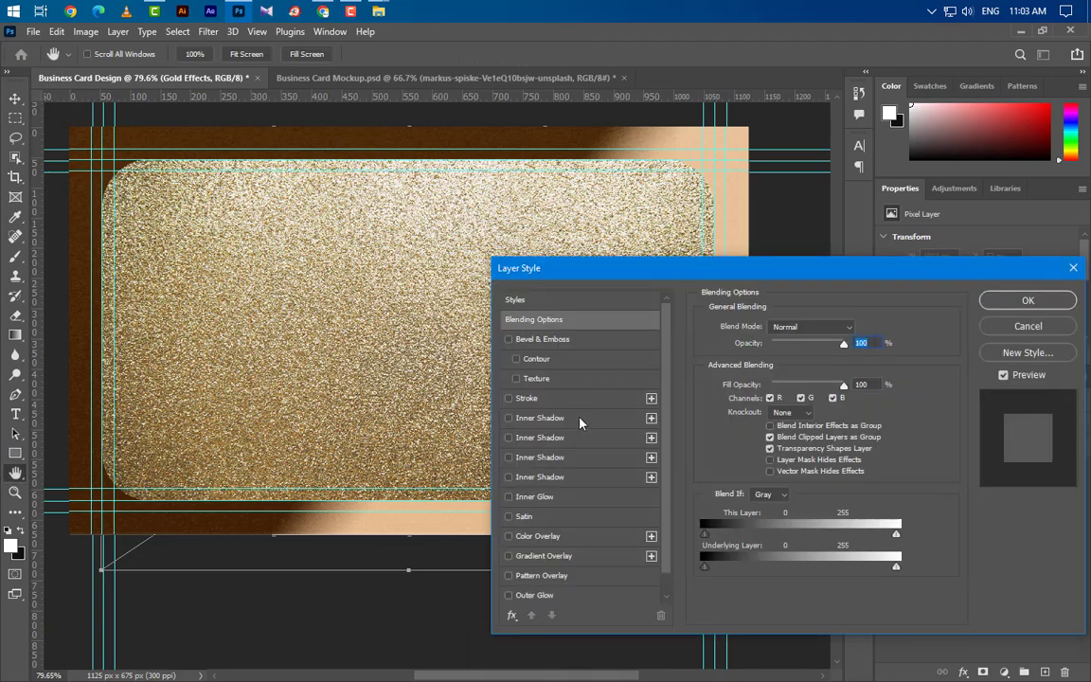
click(581, 421)
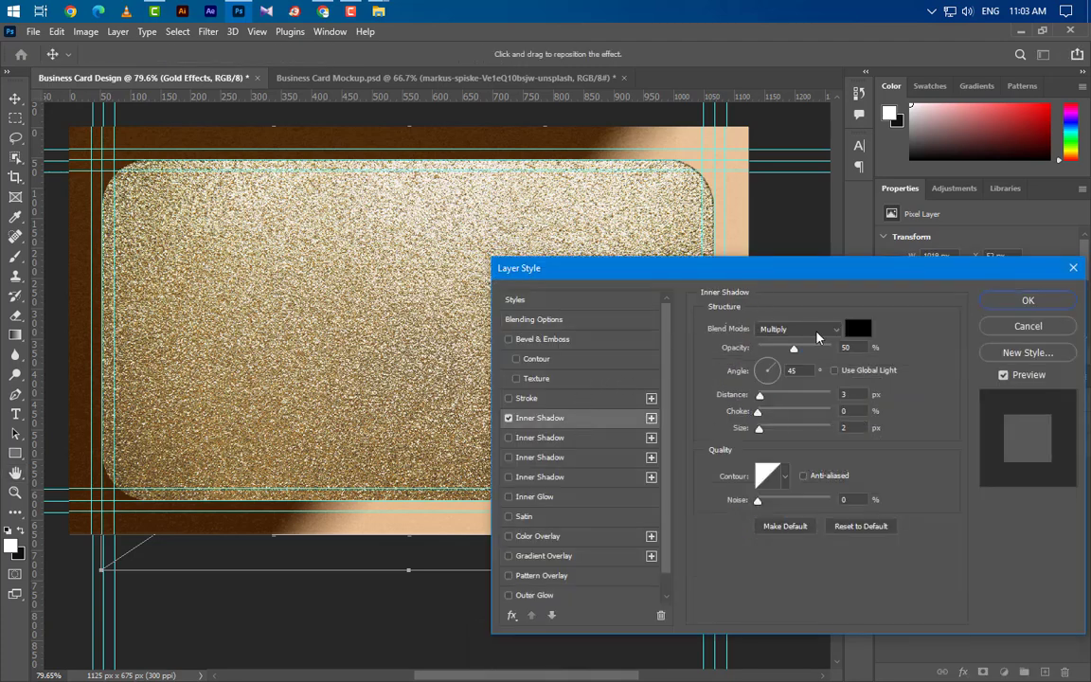
click(816, 329)
click(805, 362)
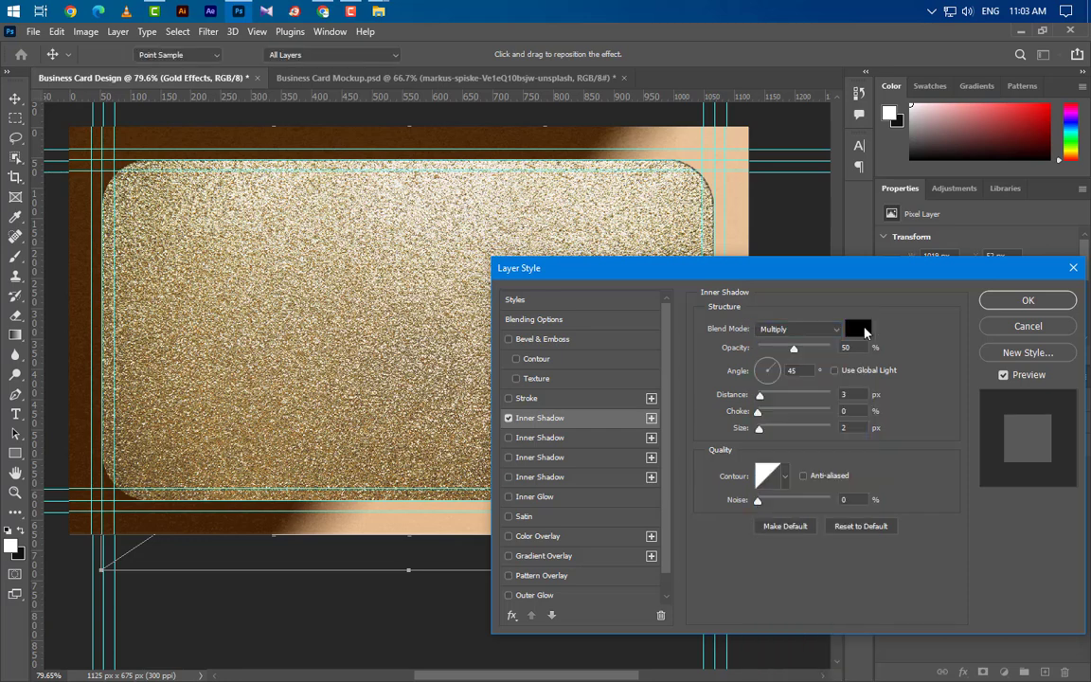
click(857, 328)
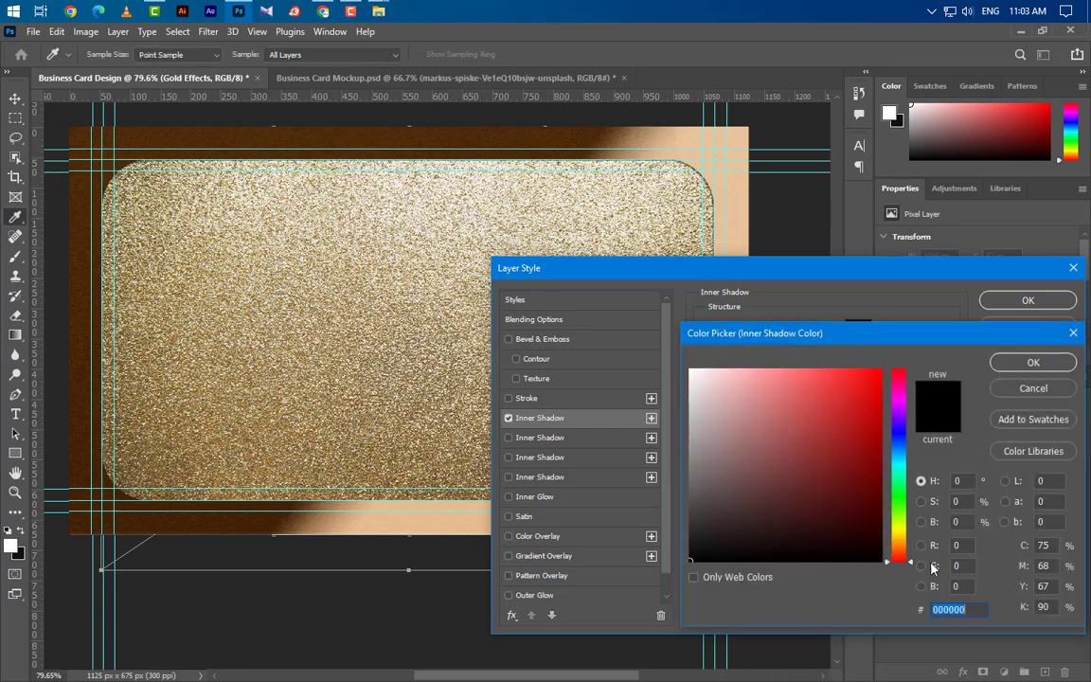
click(999, 361)
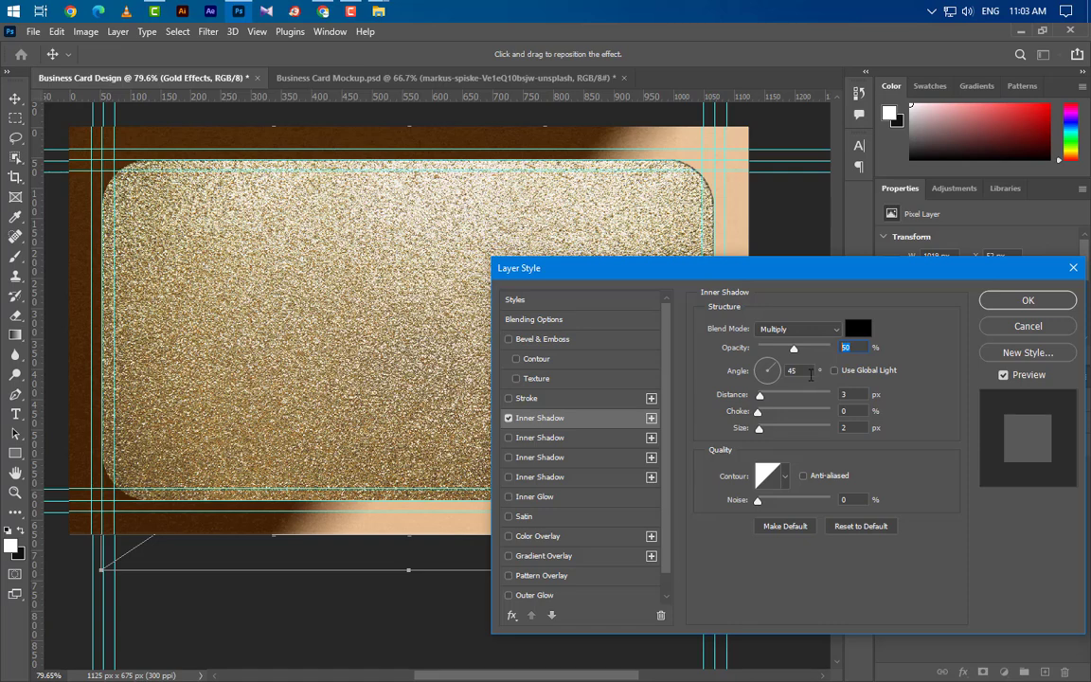
click(836, 428)
Add second and third inner shadows with their own opacity and size values.
click(586, 441)
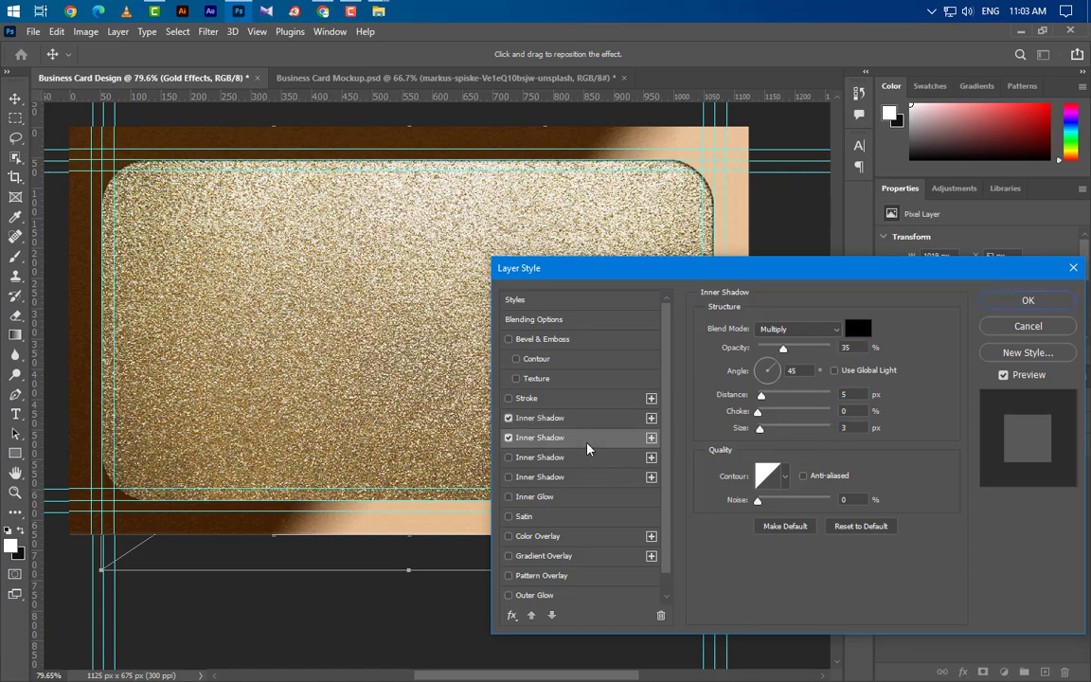
click(846, 346)
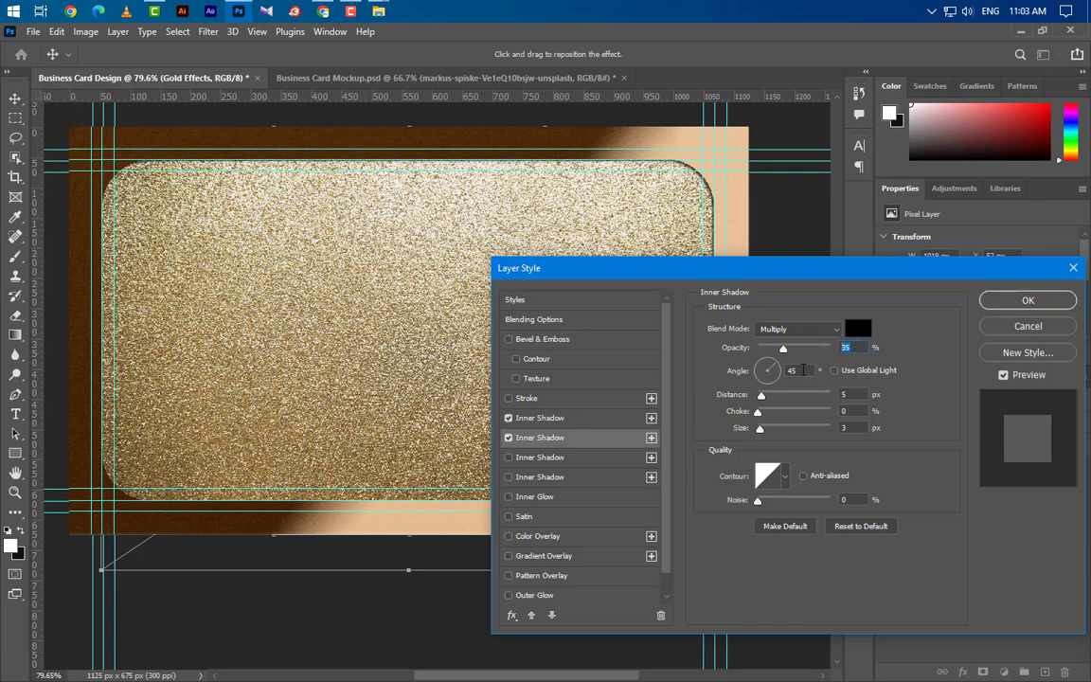
click(843, 428)
click(596, 461)
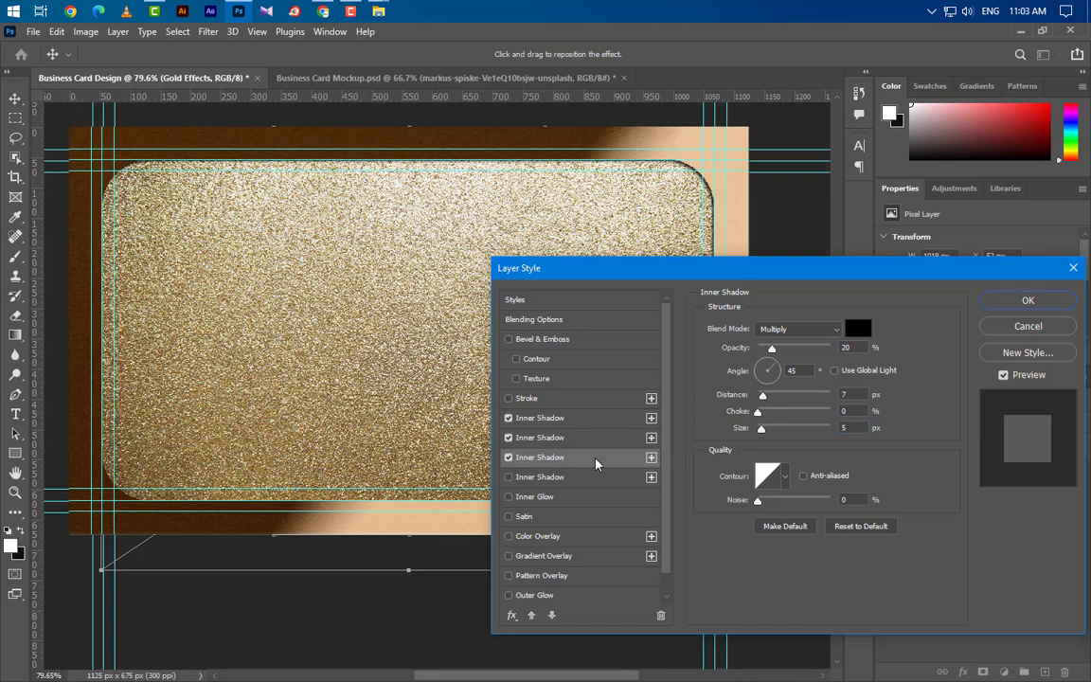
click(838, 346)
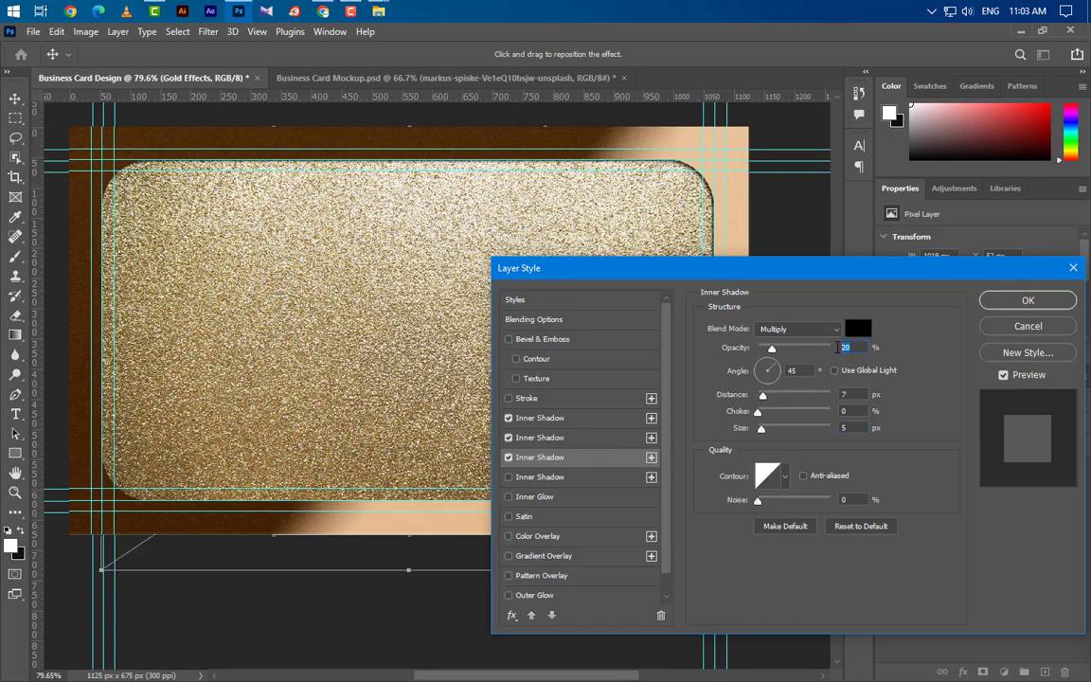
click(850, 427)
double_click(847, 427)
Add a fourth inner shadow at 75% opacity, 135° angle, 2 px distance and 3 px size.
click(568, 477)
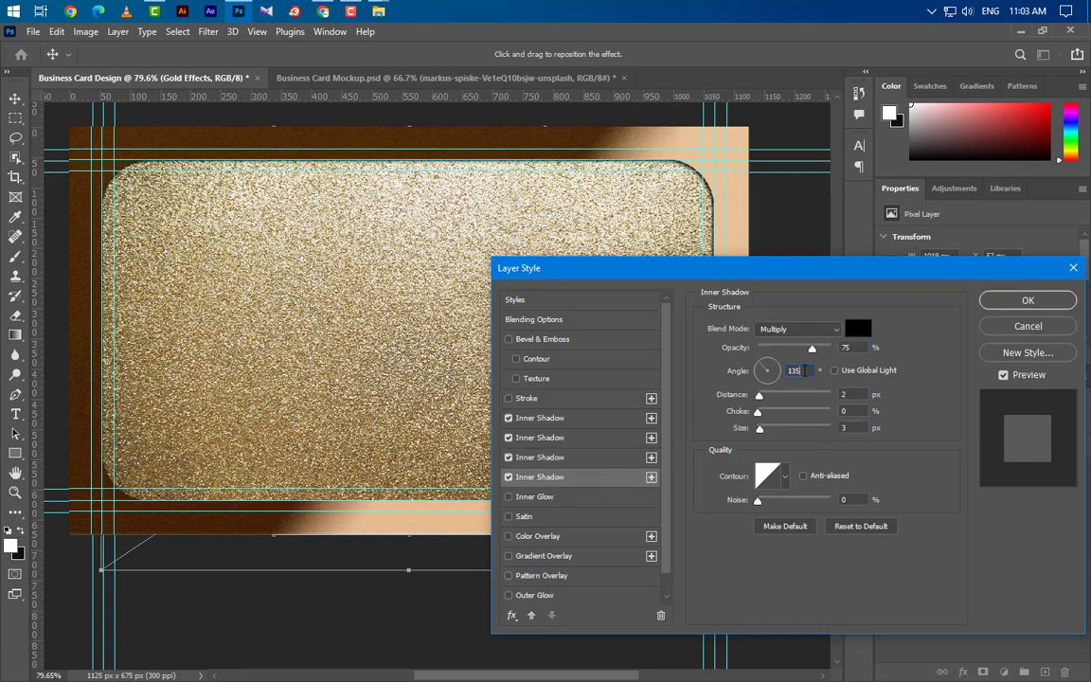
key(Tab)
click(834, 395)
key(Tab)
key(Tab)
Add a Screen inner glow at 30% in tan cb9e72, size 200, to the gold panel.
click(587, 498)
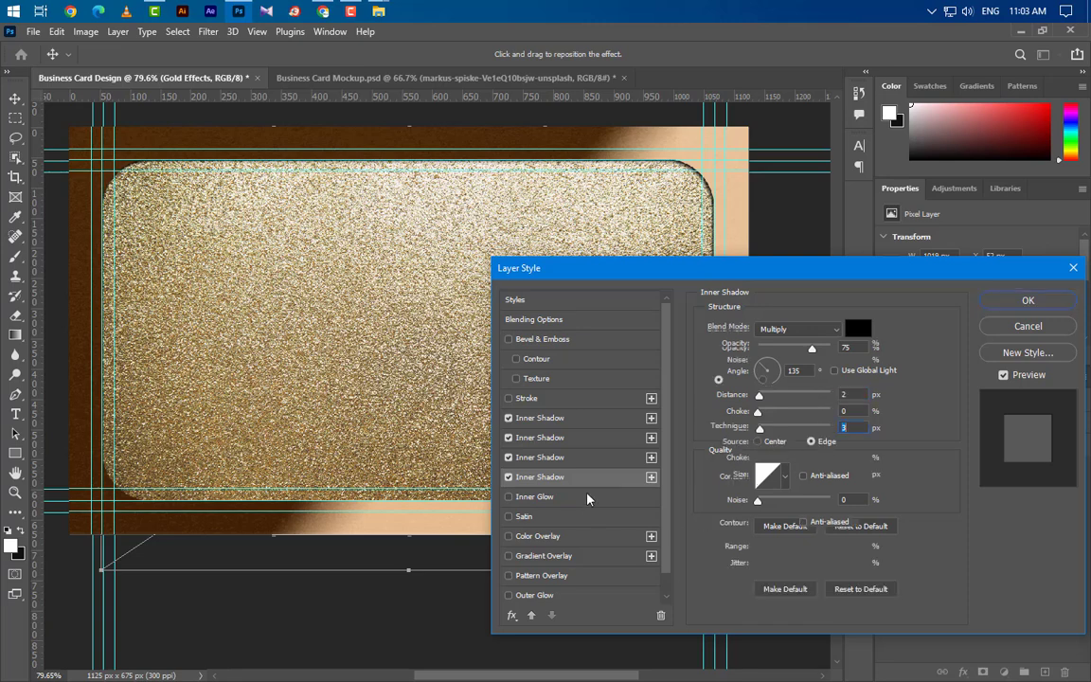
click(816, 329)
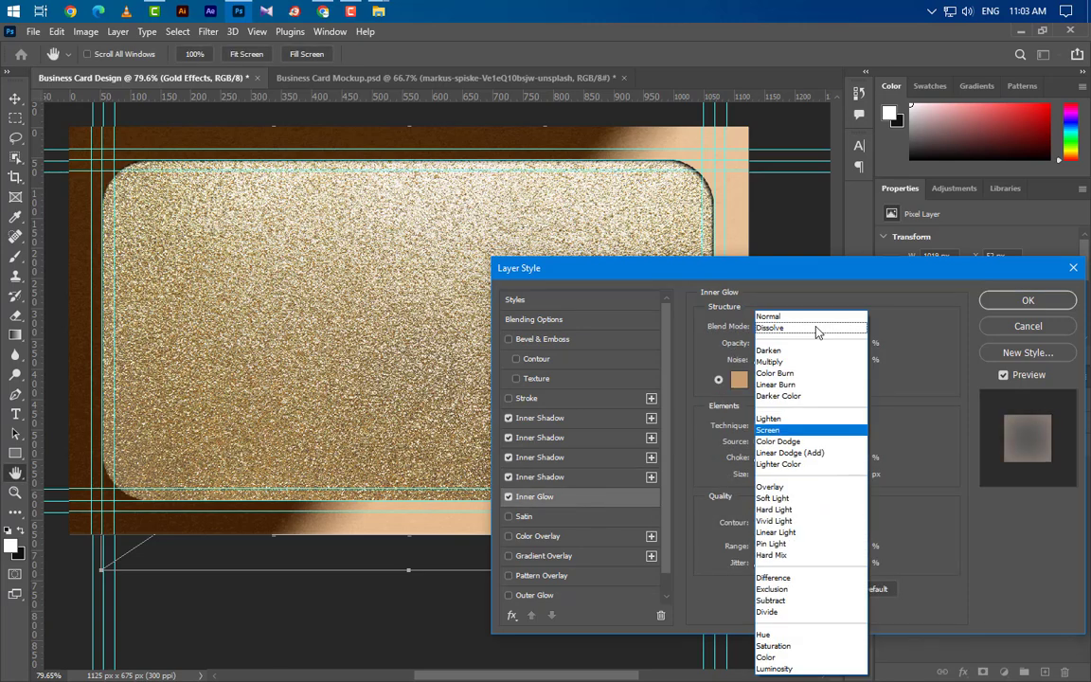
click(864, 409)
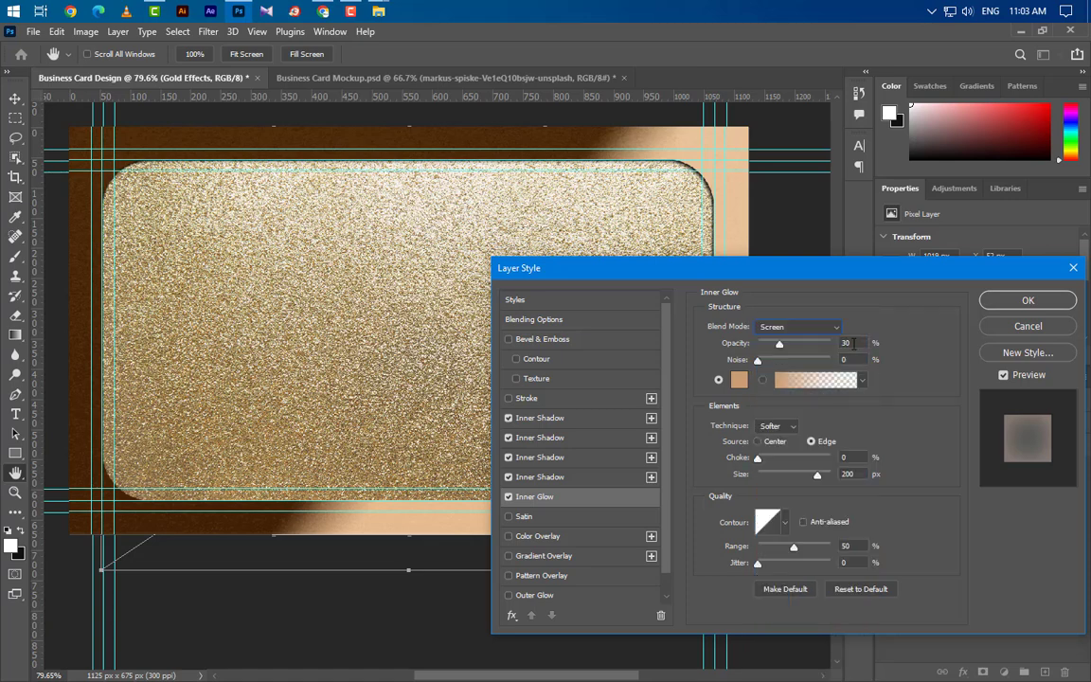
click(740, 381)
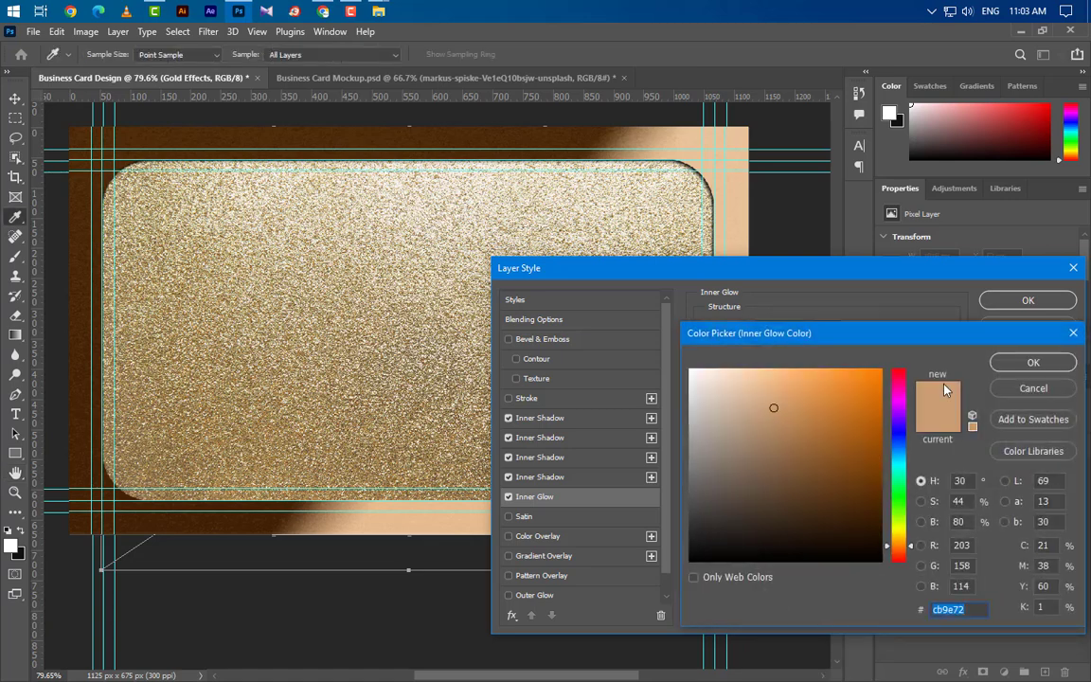
click(1033, 363)
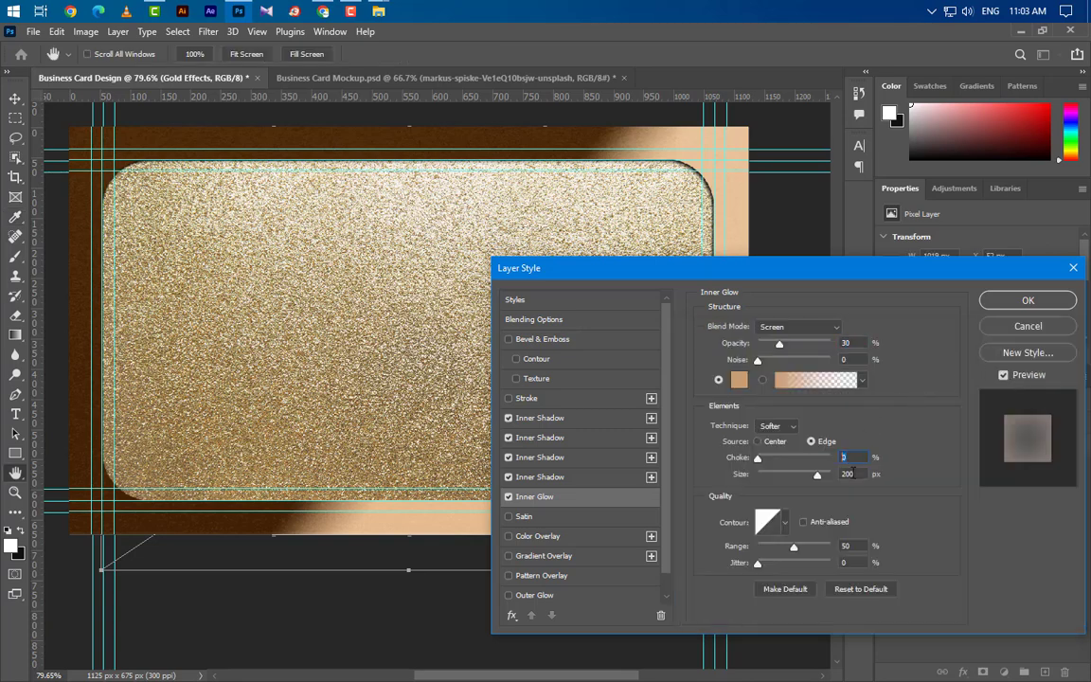
click(852, 473)
click(851, 547)
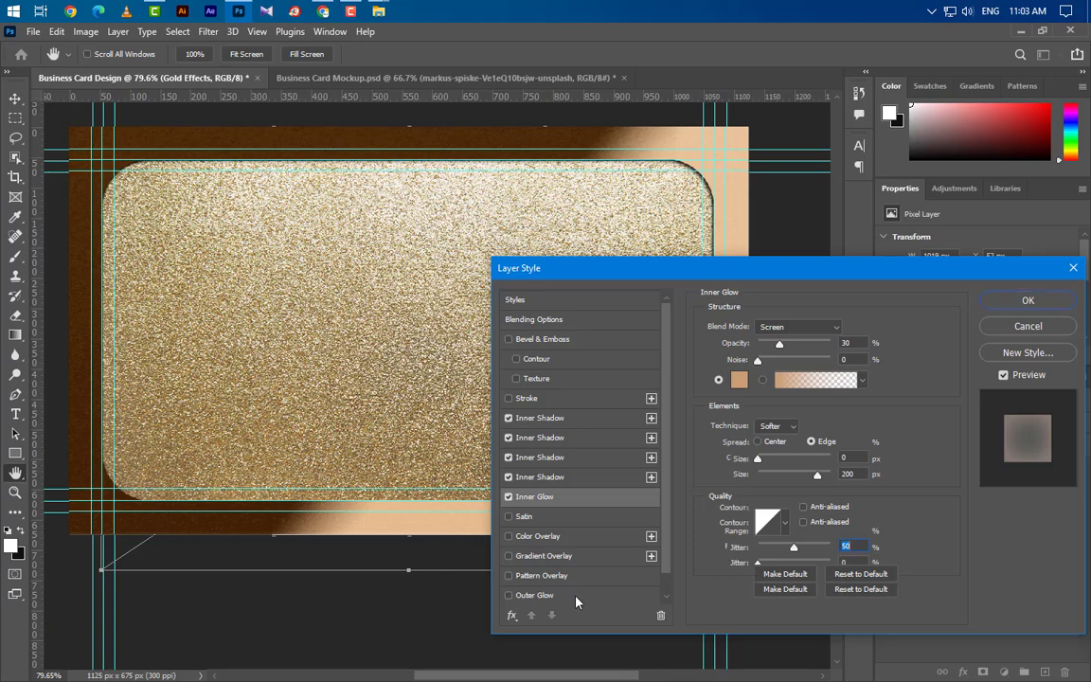
Add a black Multiply outer glow at 75%, size 2, and apply the layer style.
click(535, 595)
click(796, 328)
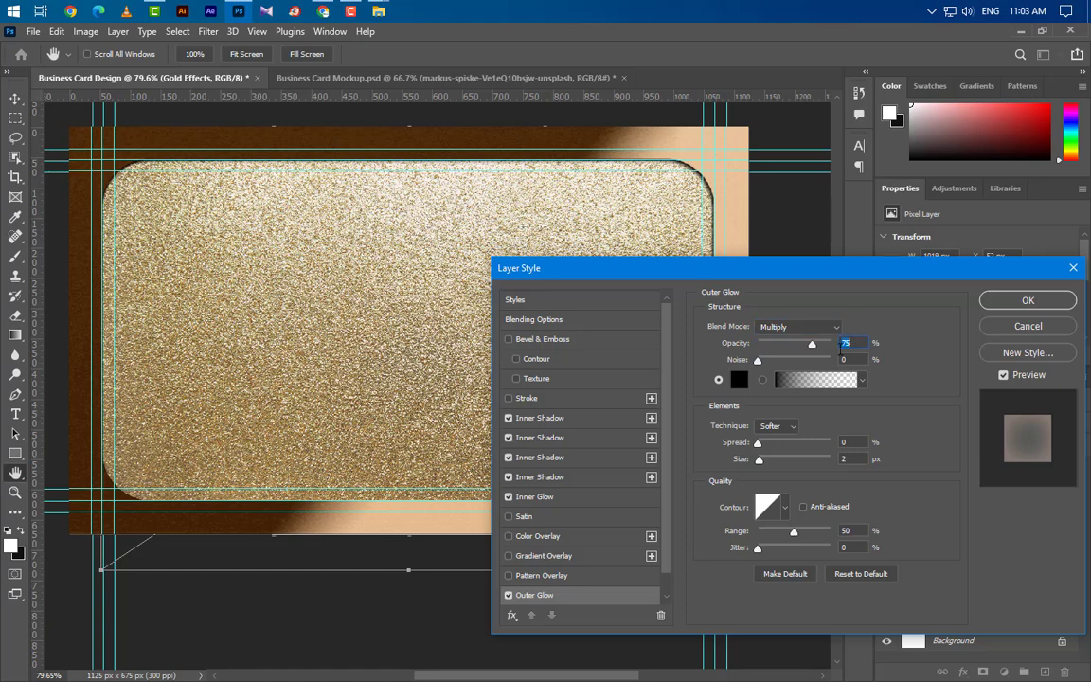
click(739, 380)
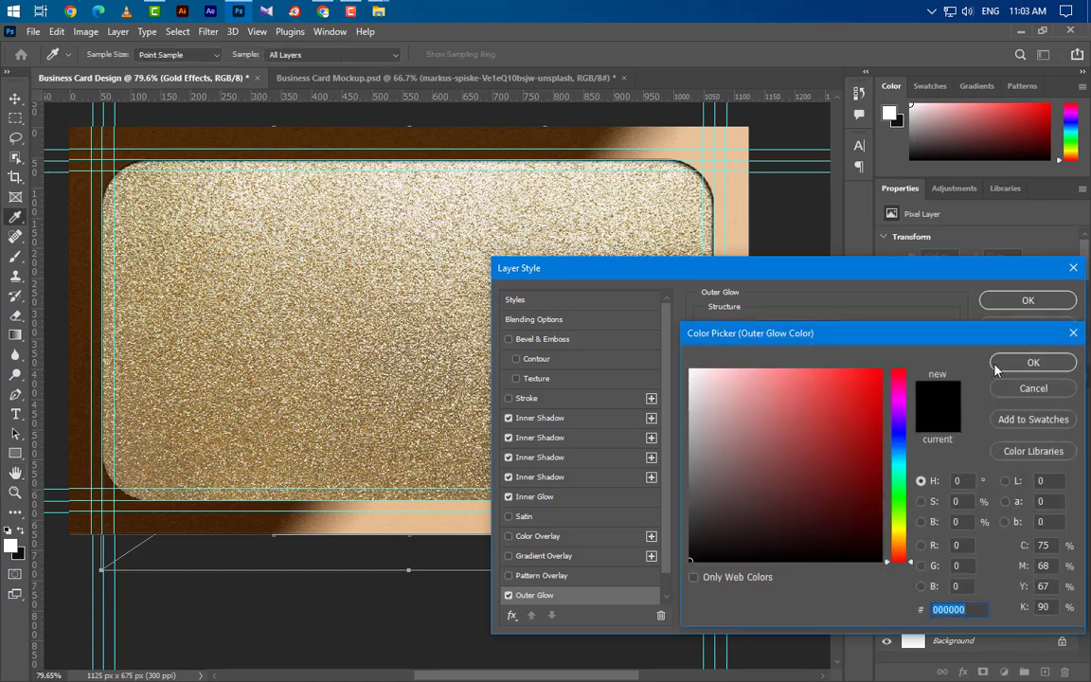
click(1035, 361)
click(849, 442)
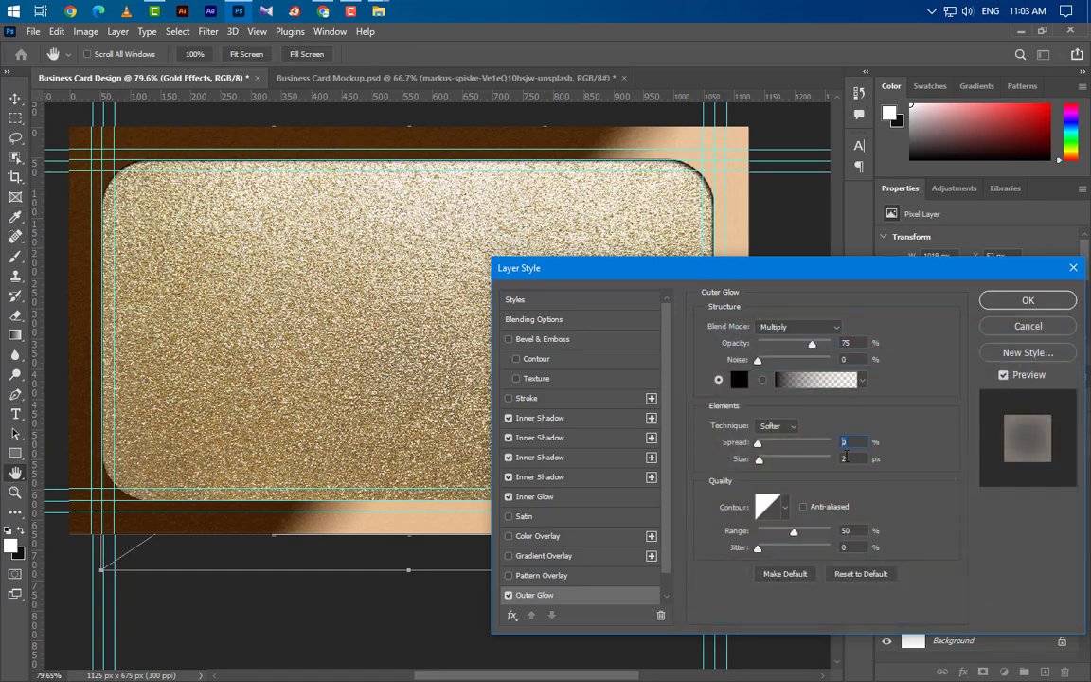
click(842, 459)
click(1028, 300)
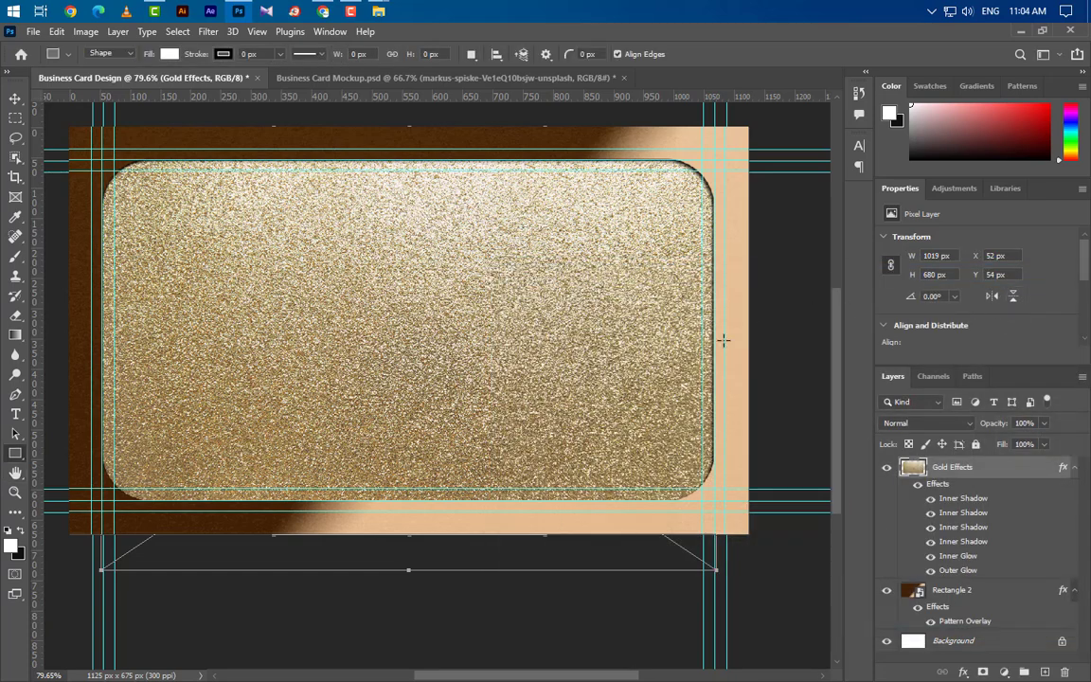
Add a Solid Color fill a9845e at 50% opacity, clipped to the Gold Effects layer.
click(1074, 468)
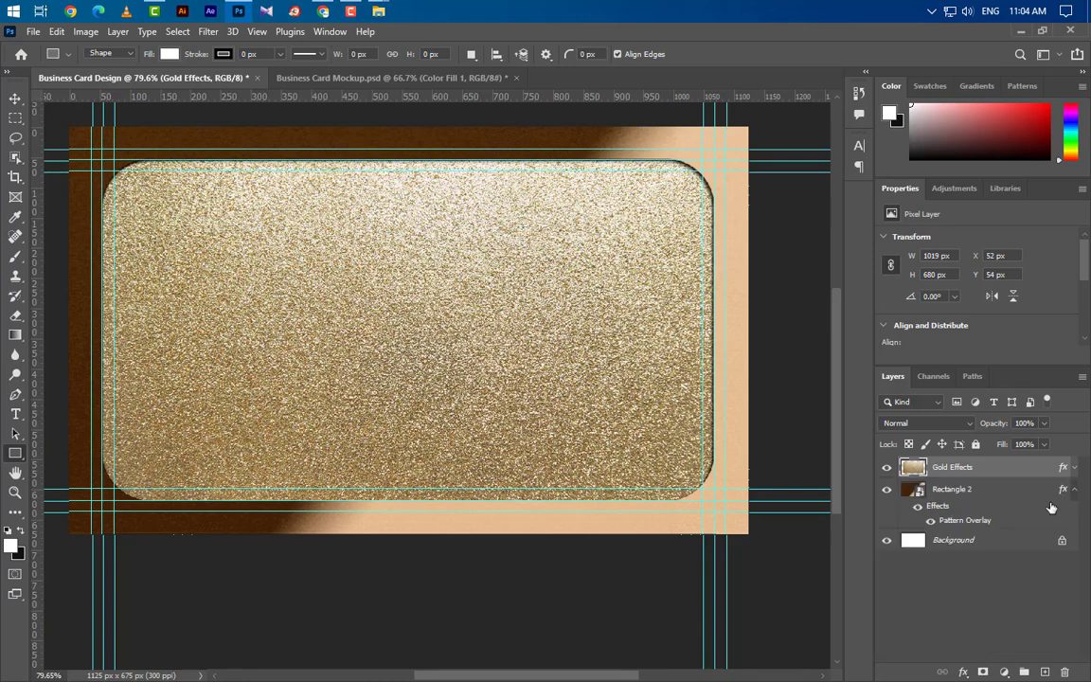
click(1005, 671)
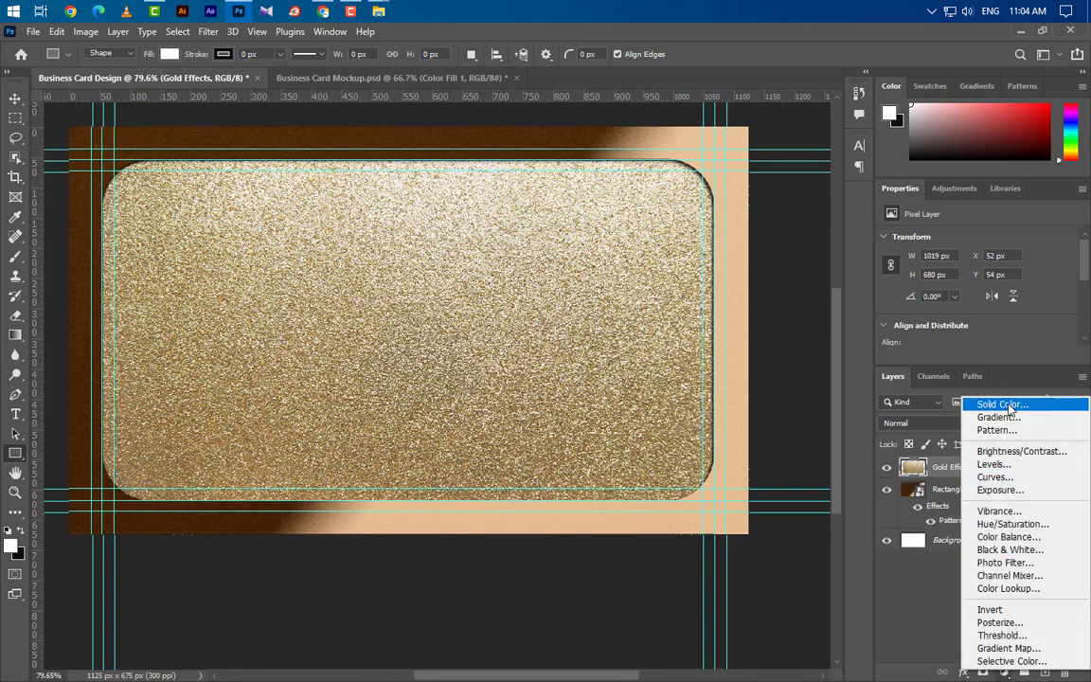
click(1007, 407)
text(a9845e)
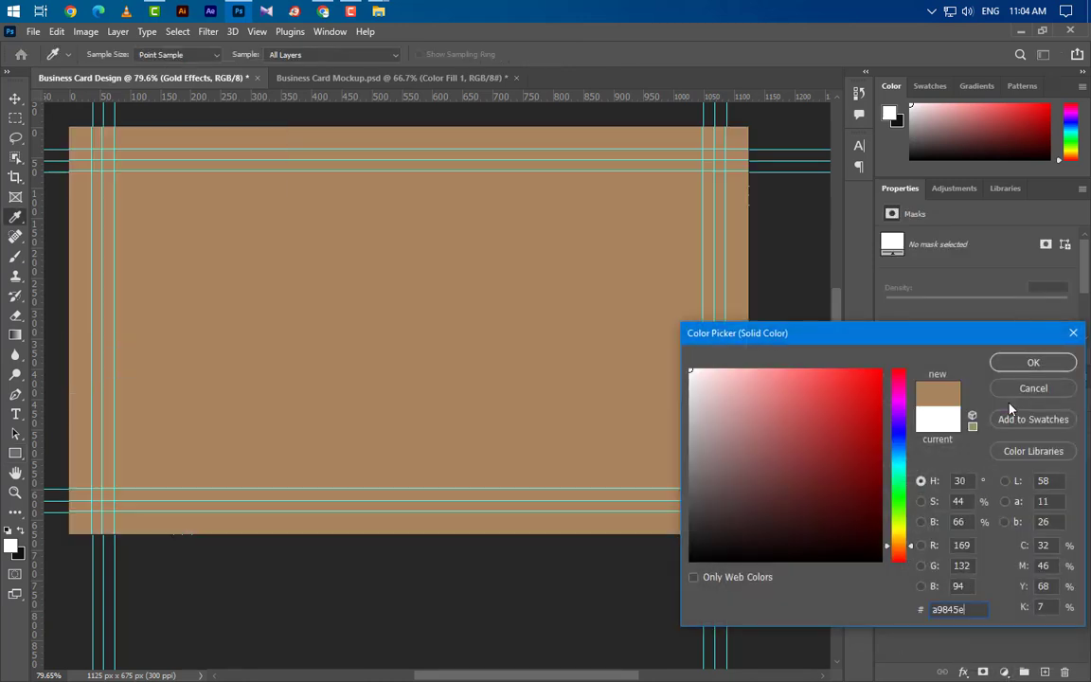
click(1012, 366)
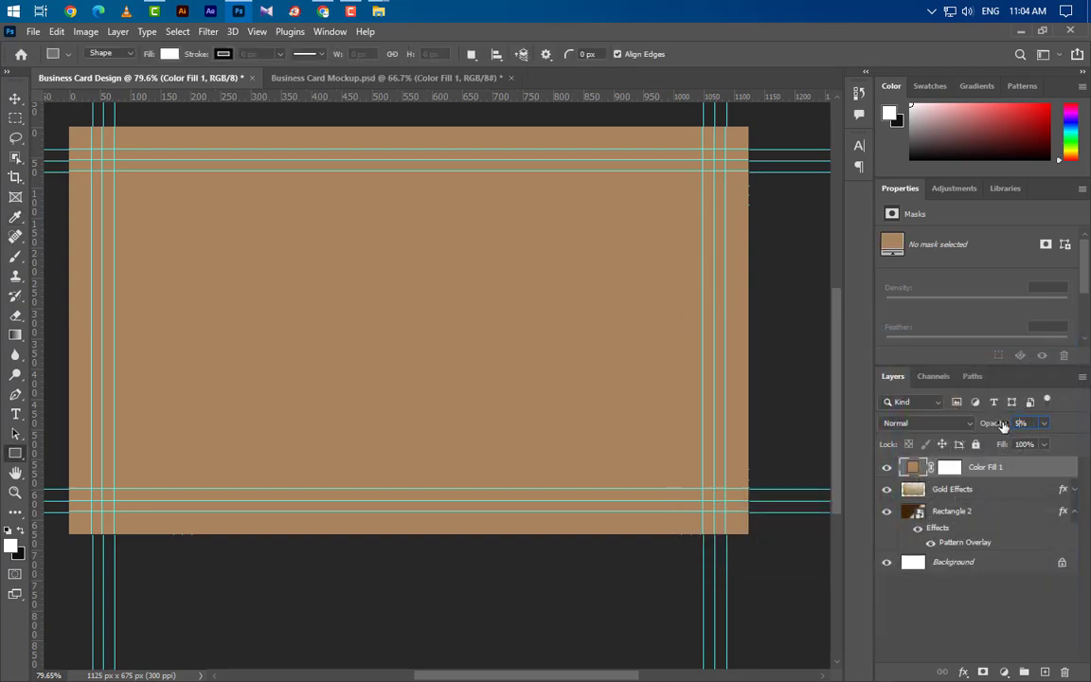
text(50)
key(Return)
right_click(1016, 468)
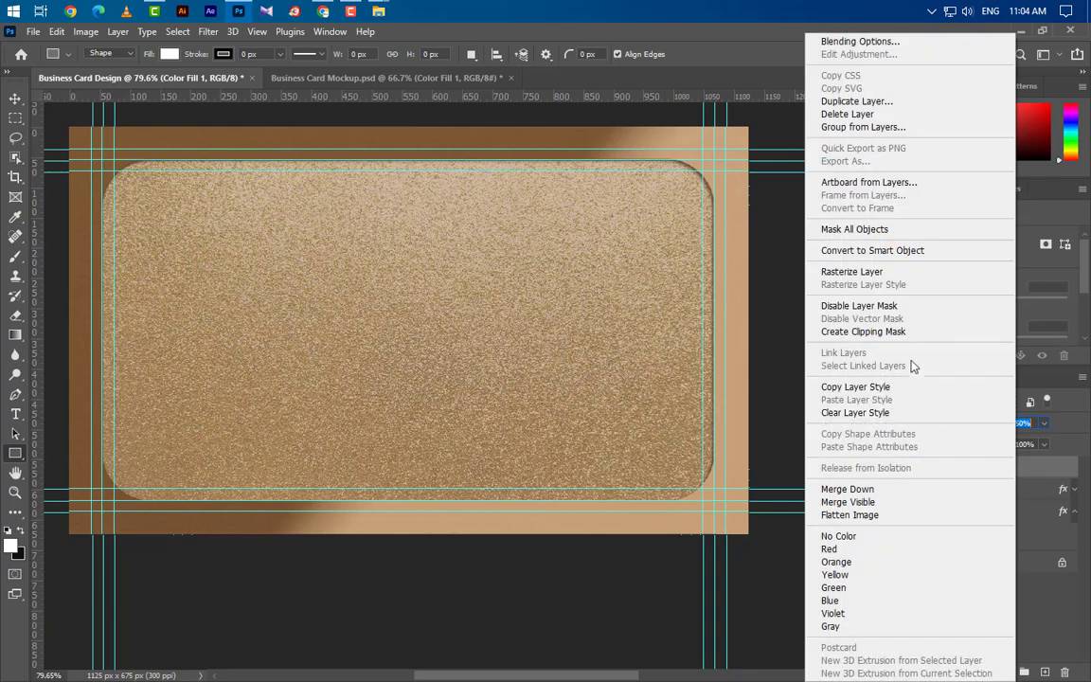
click(908, 333)
Place Logo Design PSD onto the card, scaled to about 351 × 317 px and centred on the gold panel.
scroll(592, 360, up, 2)
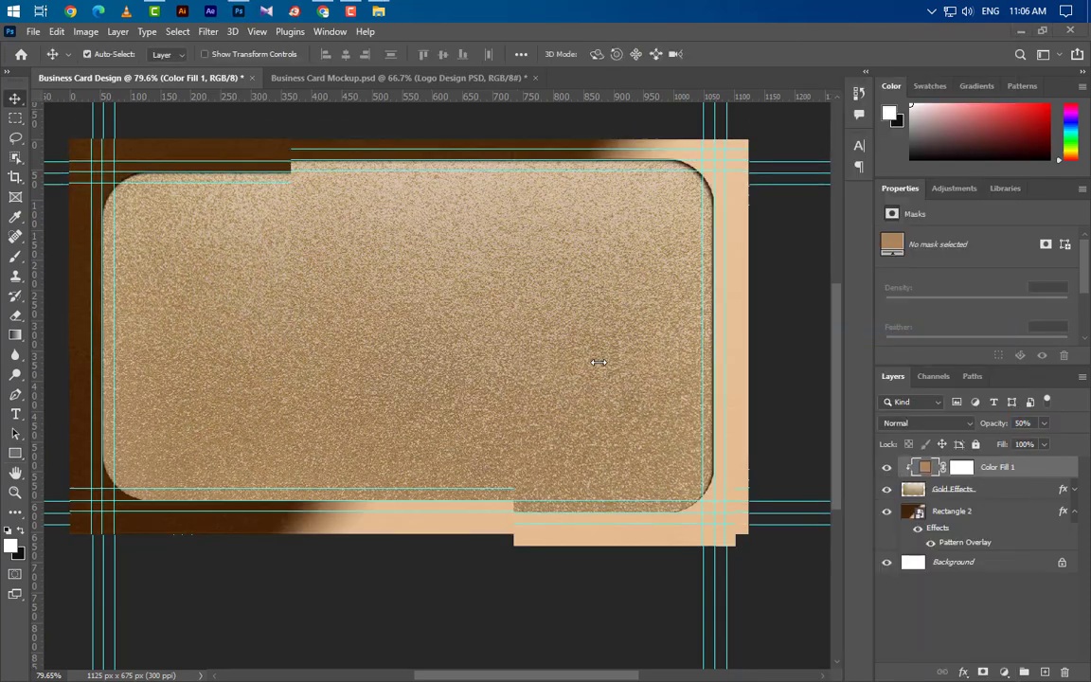
click(378, 11)
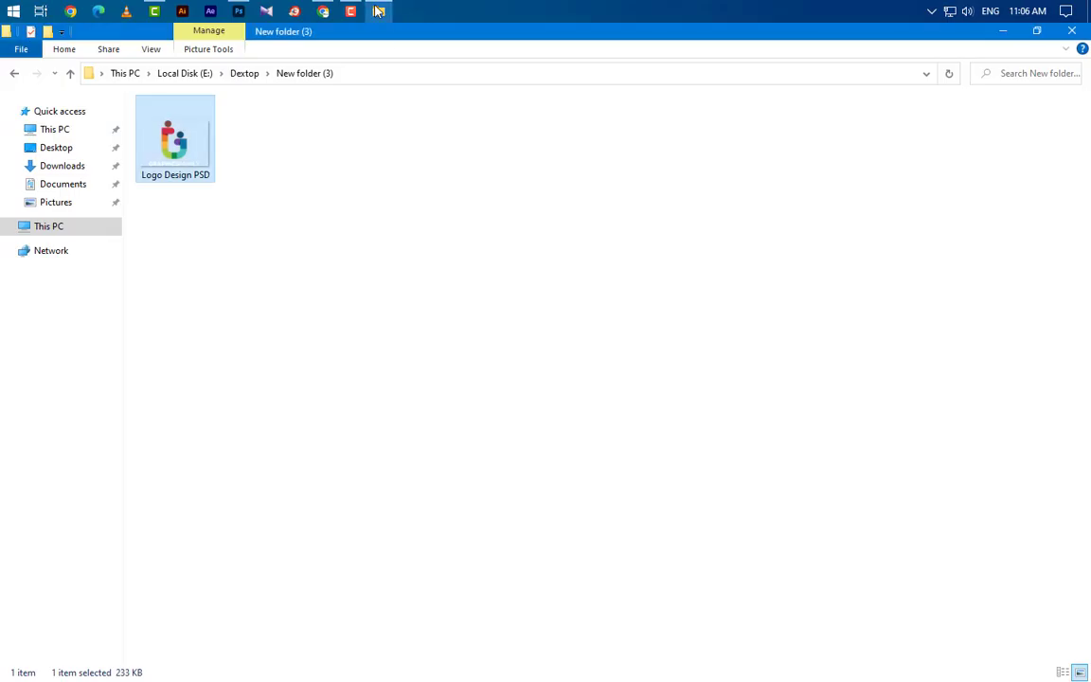
drag(200, 124, 415, 365)
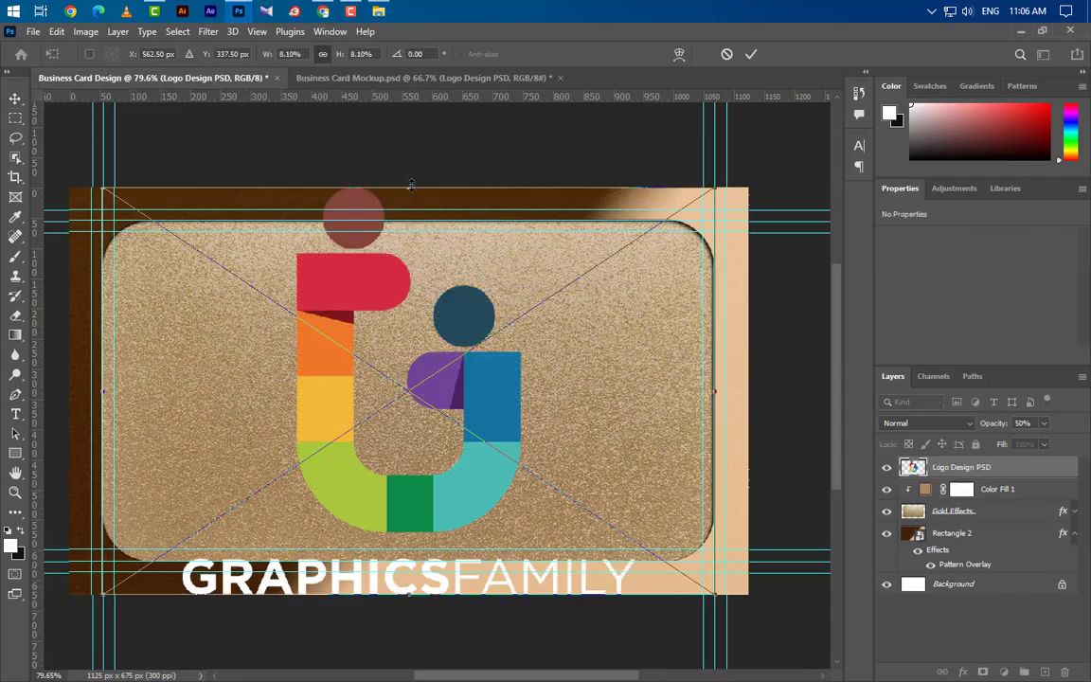
drag(408, 189, 408, 401)
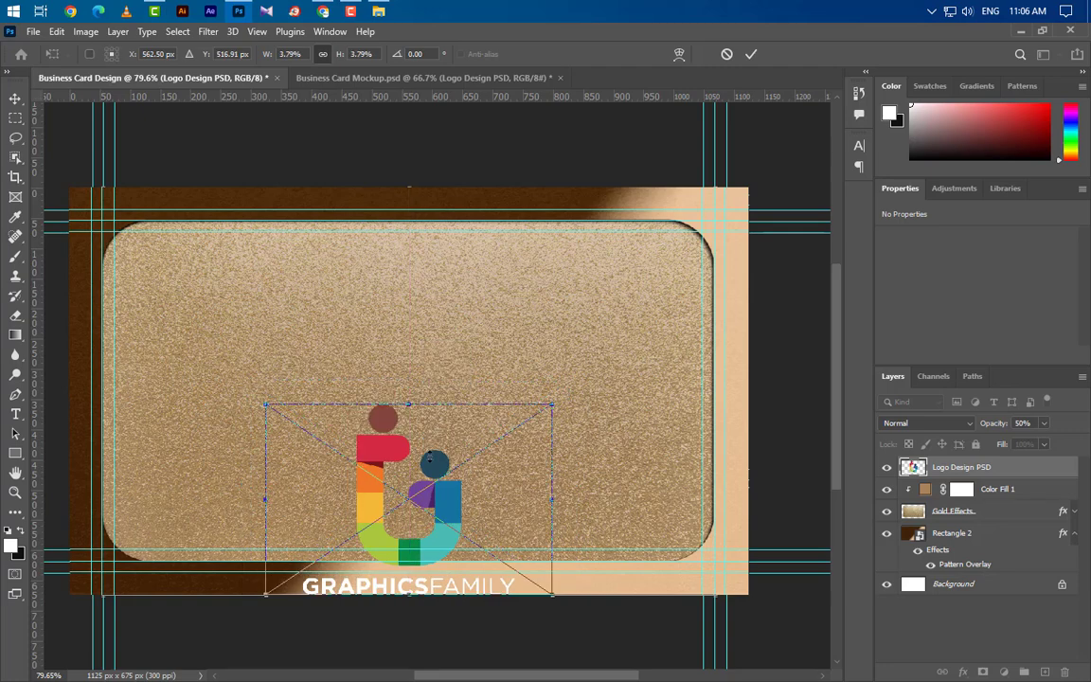
drag(426, 454, 429, 356)
click(751, 54)
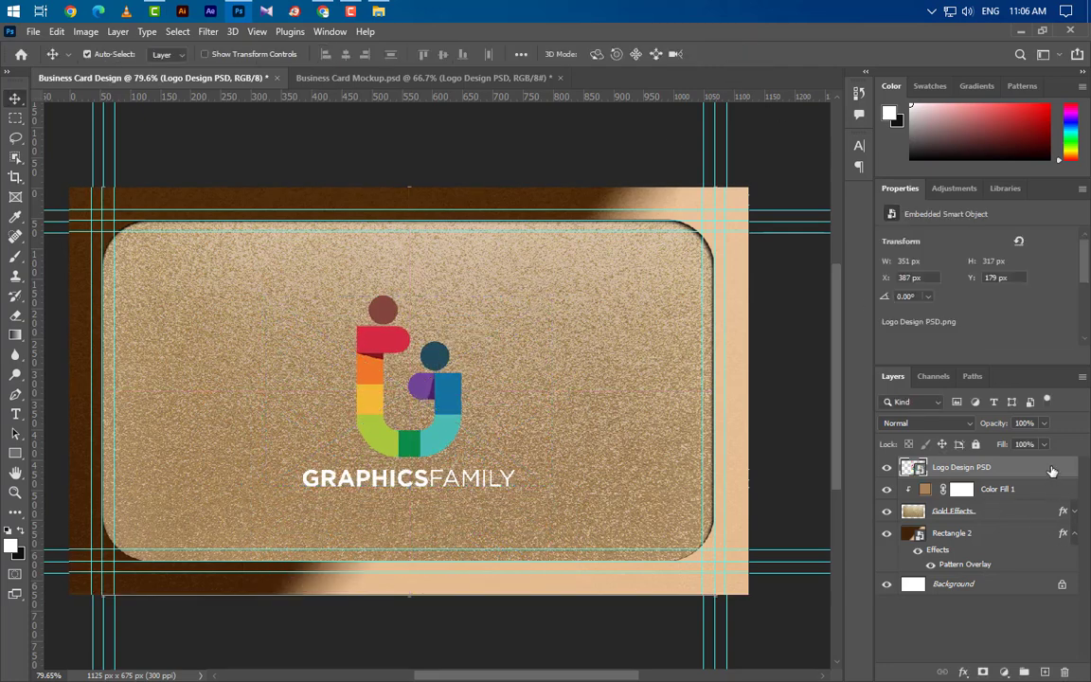
Give the logo a Bevel & Emboss: Inner Bevel, Smooth, depth 198, size 2.
double_click(1052, 471)
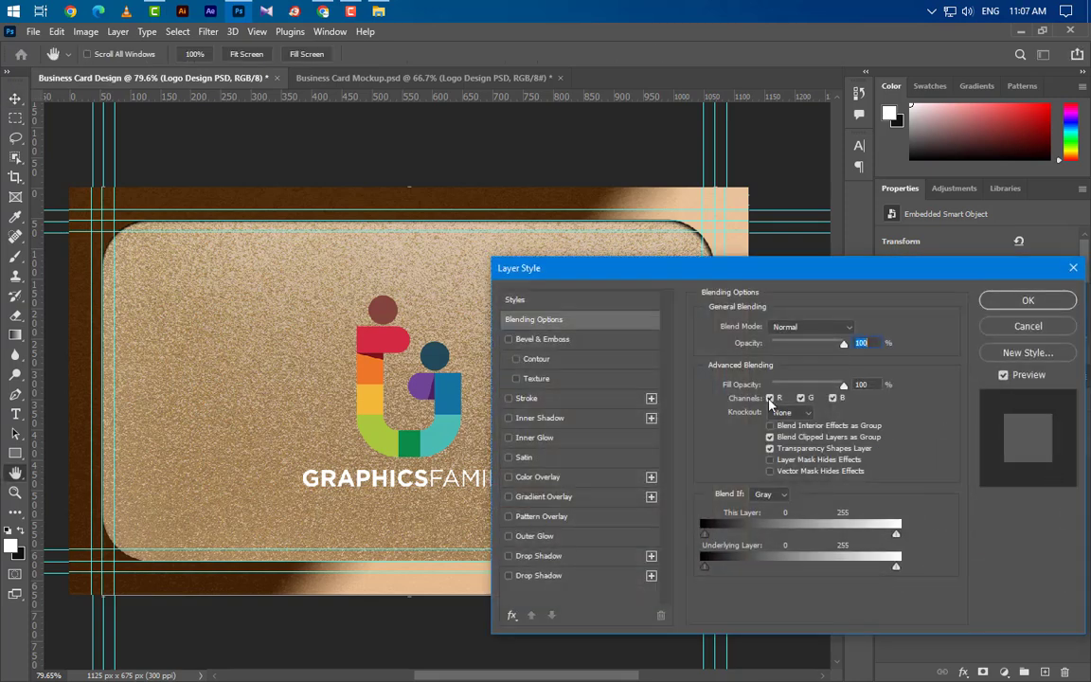
click(595, 338)
click(795, 326)
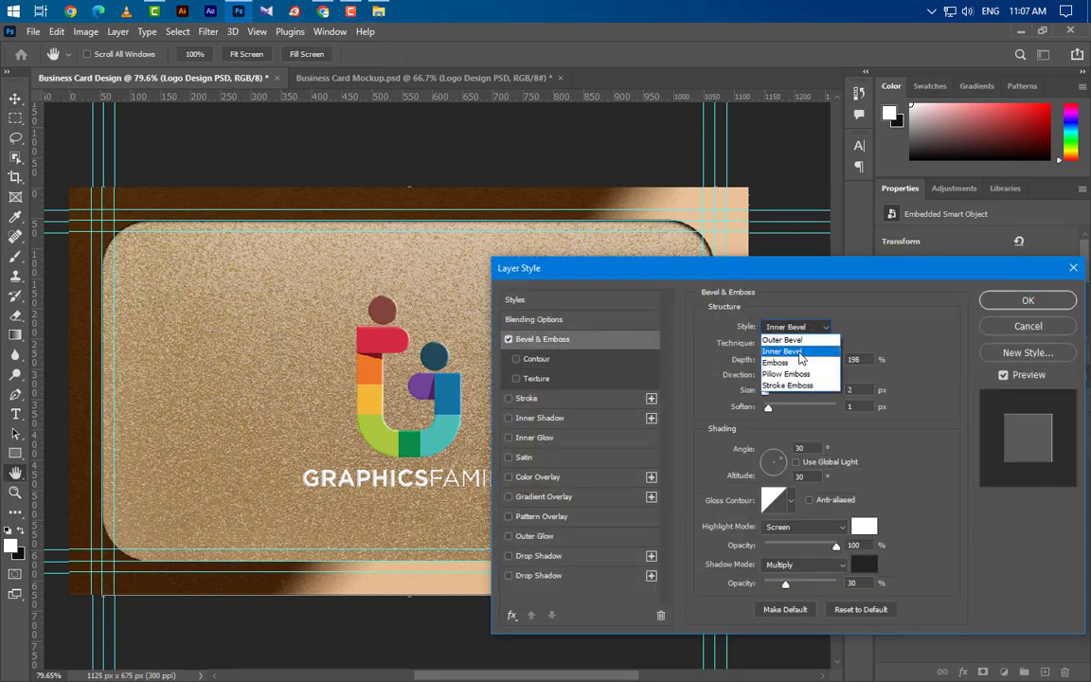
click(799, 351)
click(791, 343)
click(785, 352)
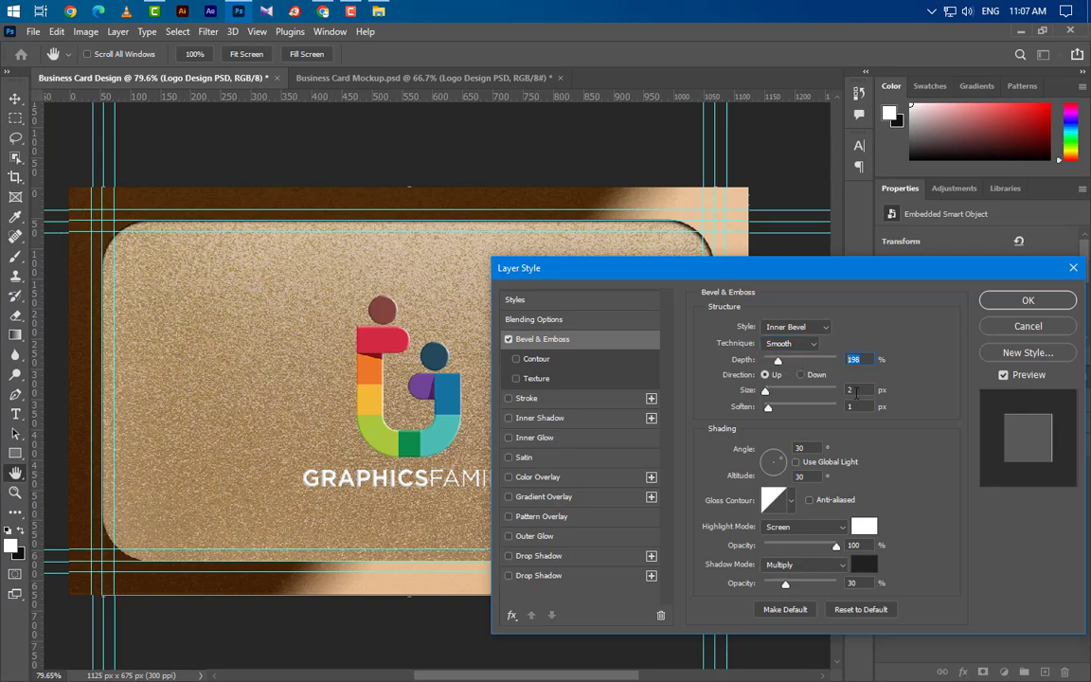
key(Tab)
Set the bevel highlight to Screen white and the shadow to Multiply 212121 at 30%.
click(803, 527)
click(796, 386)
click(864, 526)
click(1030, 364)
click(822, 567)
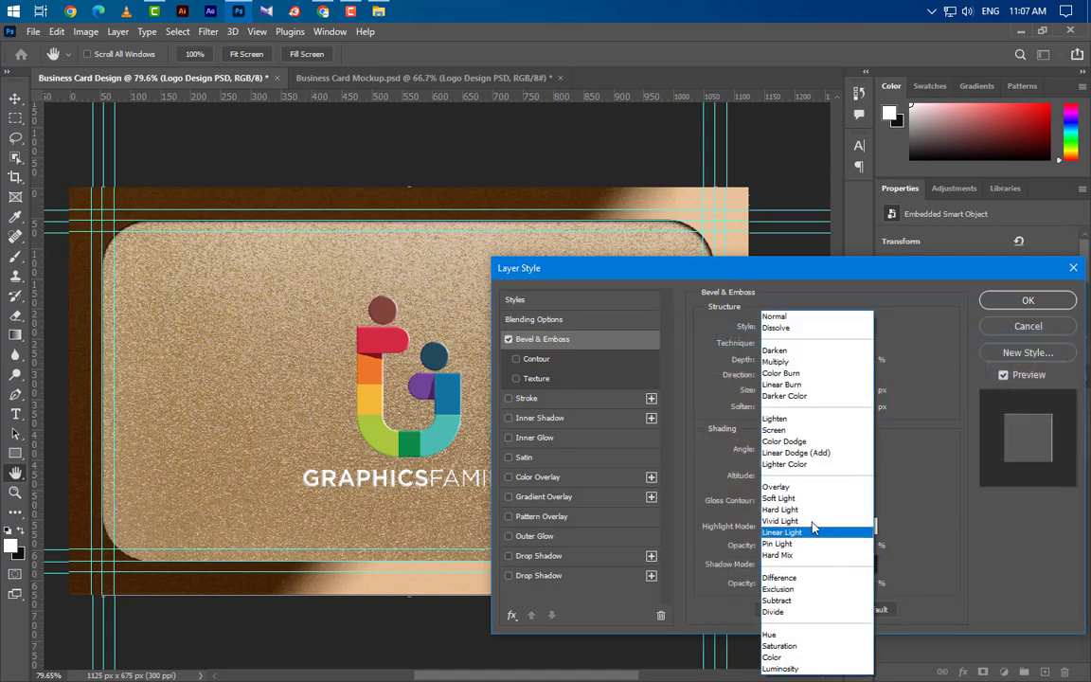
click(776, 361)
click(867, 566)
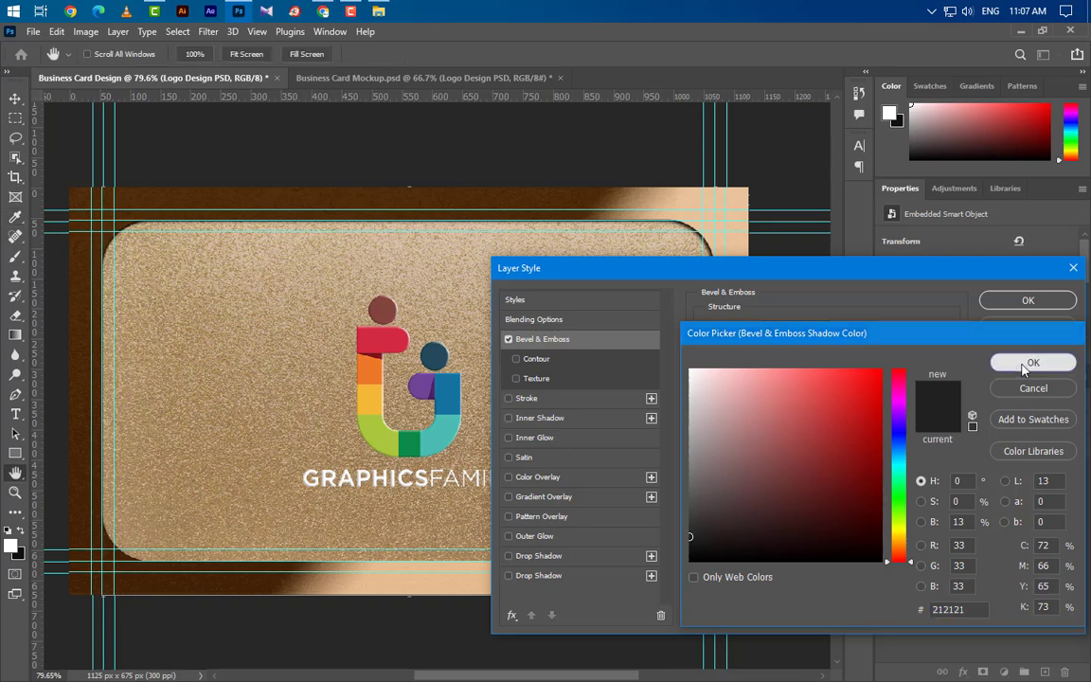
click(1036, 365)
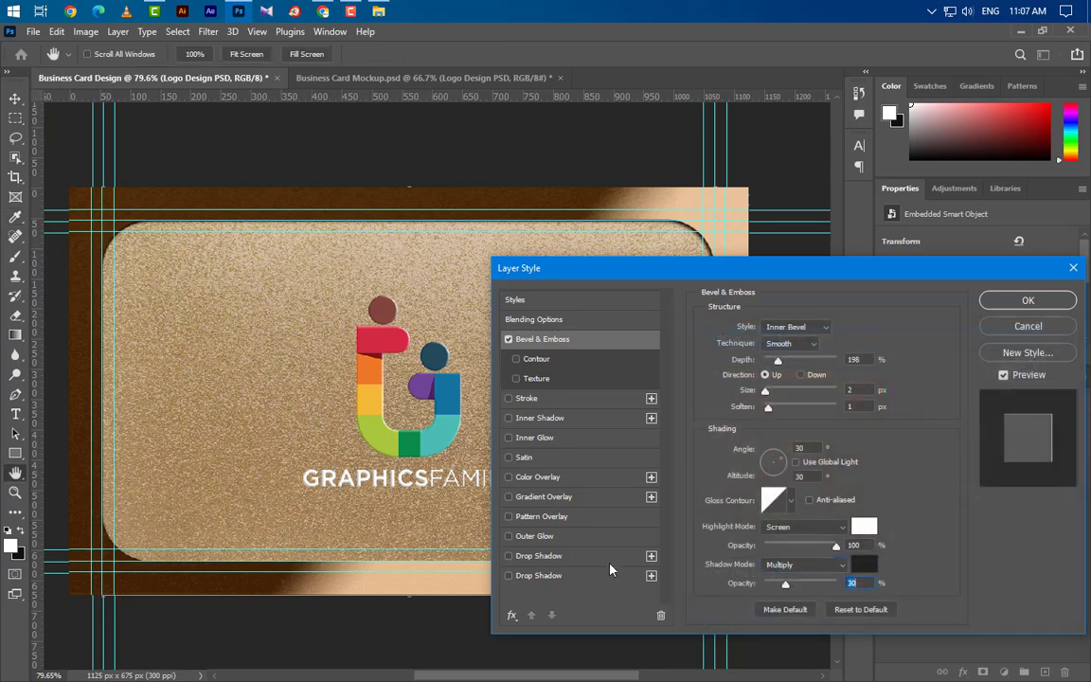
Add a reversed Linear gradient overlay from brown 462608 to peach e5be96, 140° angle, 10% scale.
click(557, 498)
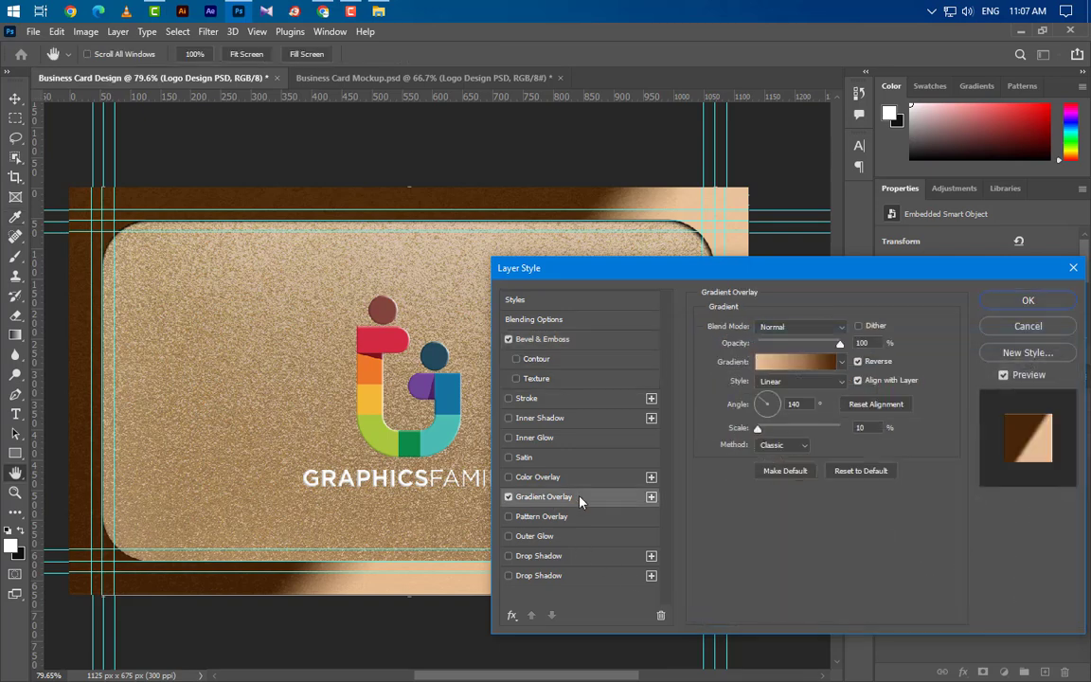
click(789, 366)
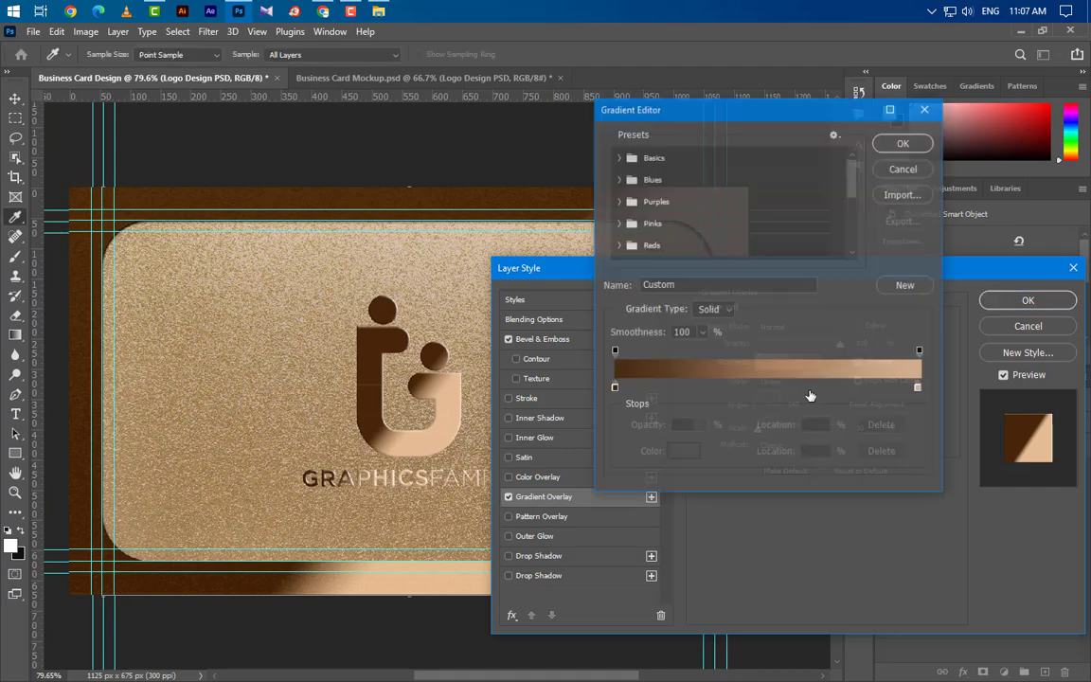
click(613, 388)
double_click(614, 388)
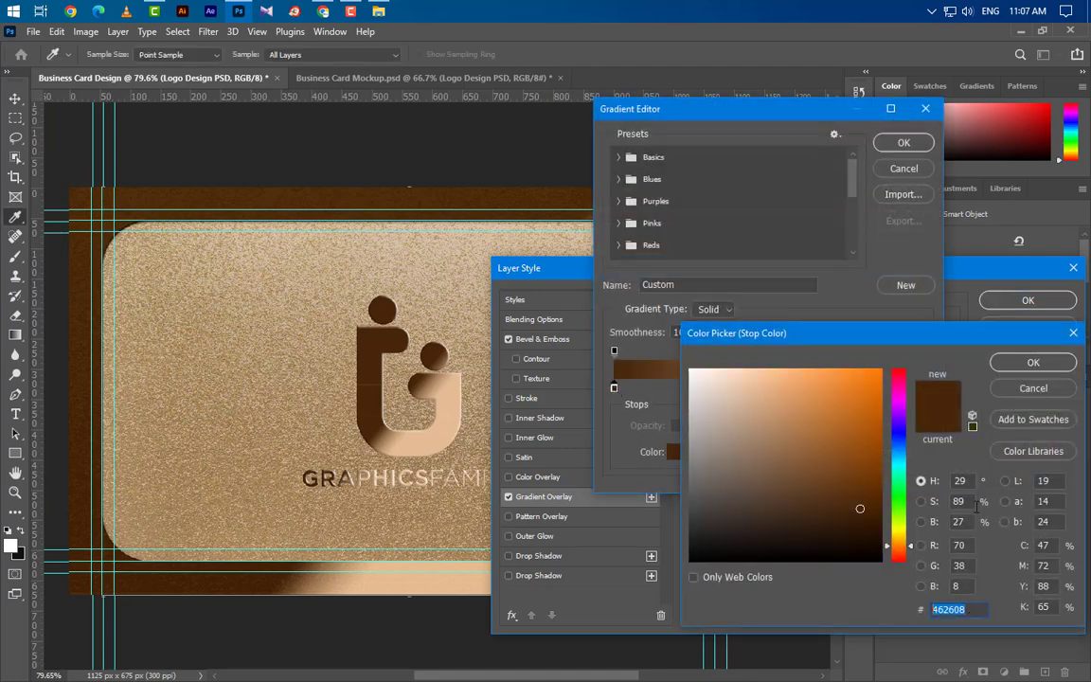
click(1006, 369)
click(918, 388)
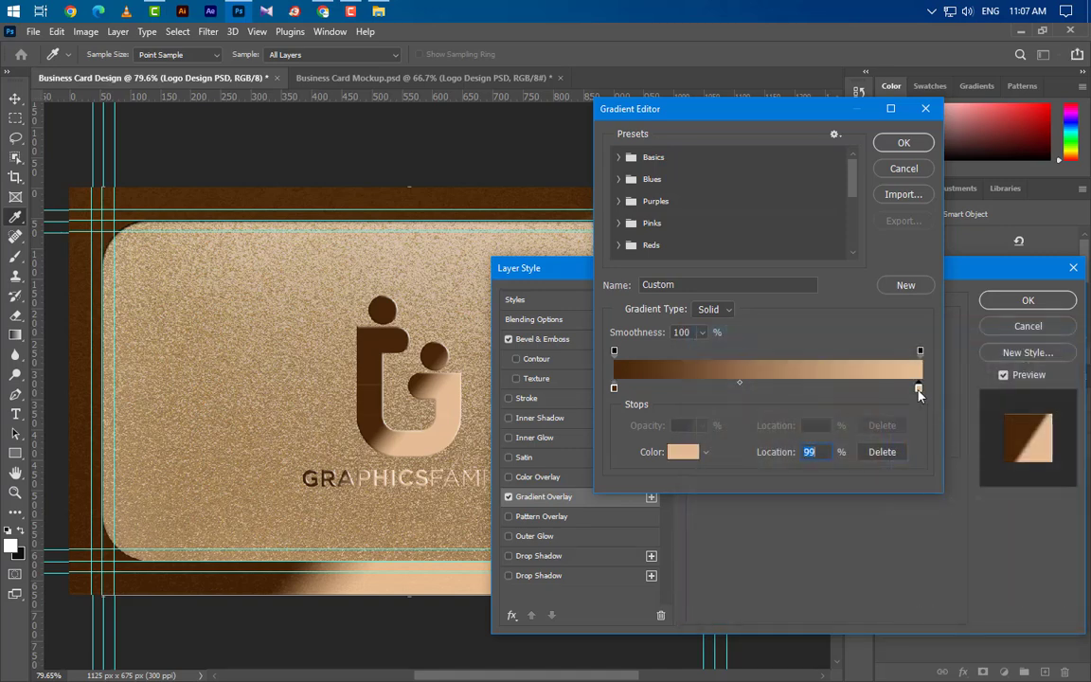
double_click(918, 388)
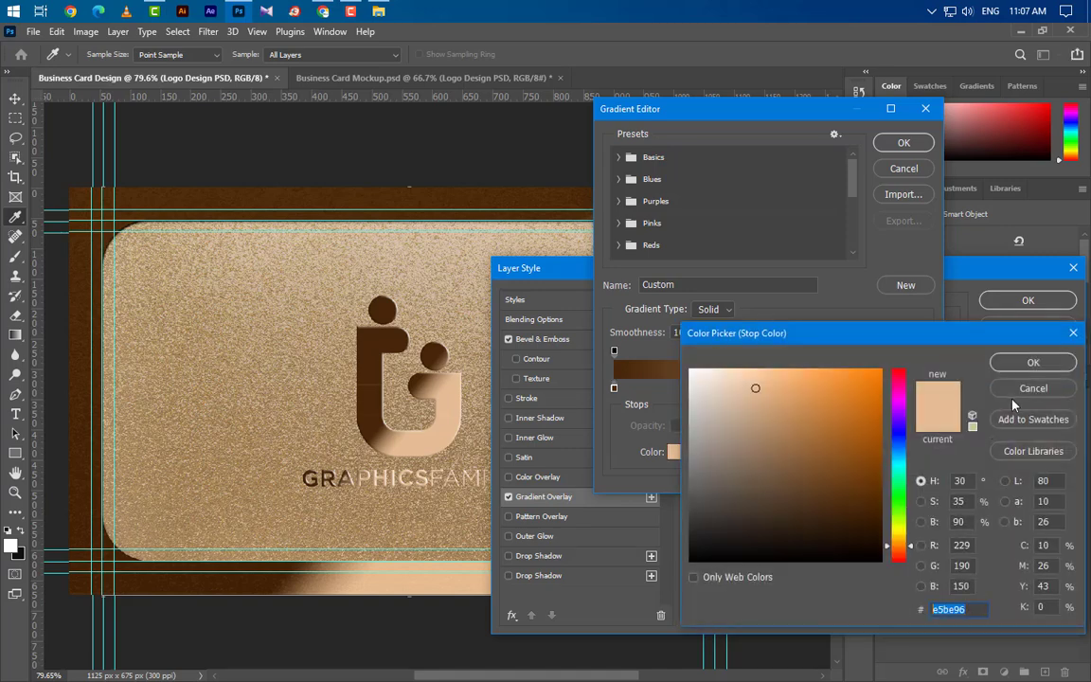
click(1034, 362)
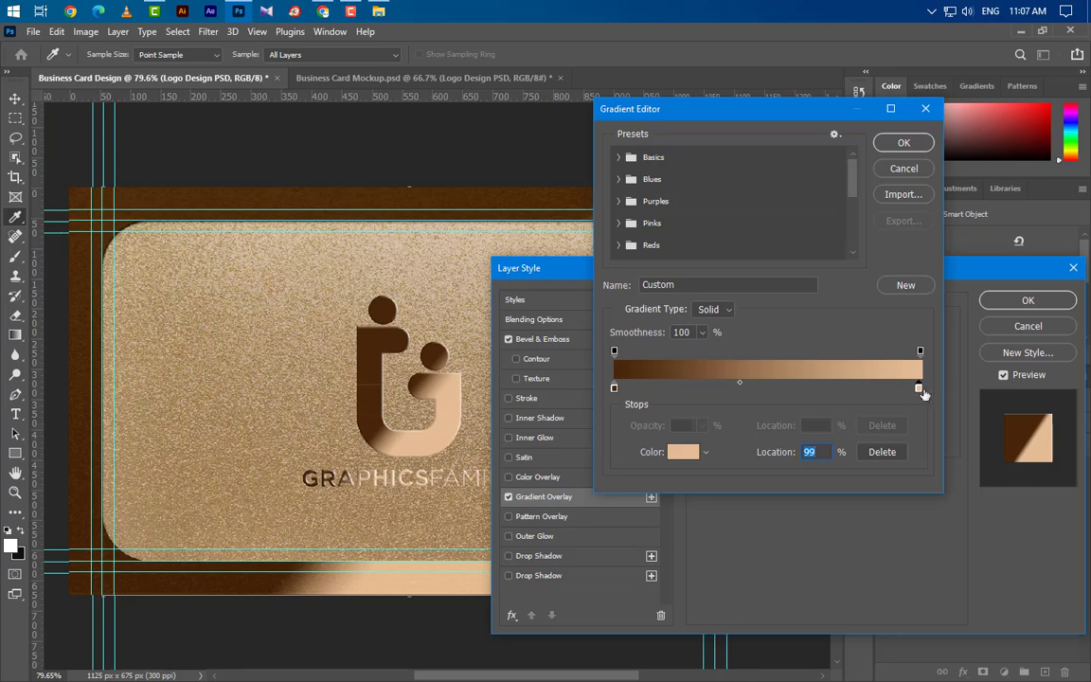
click(904, 143)
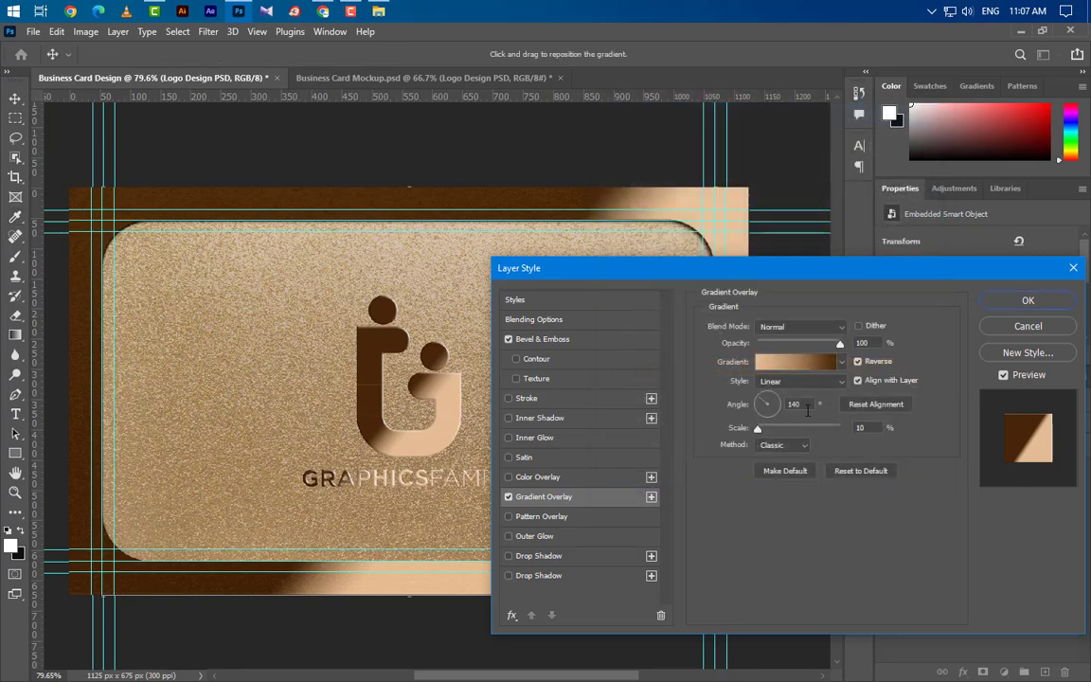
double_click(806, 405)
double_click(872, 427)
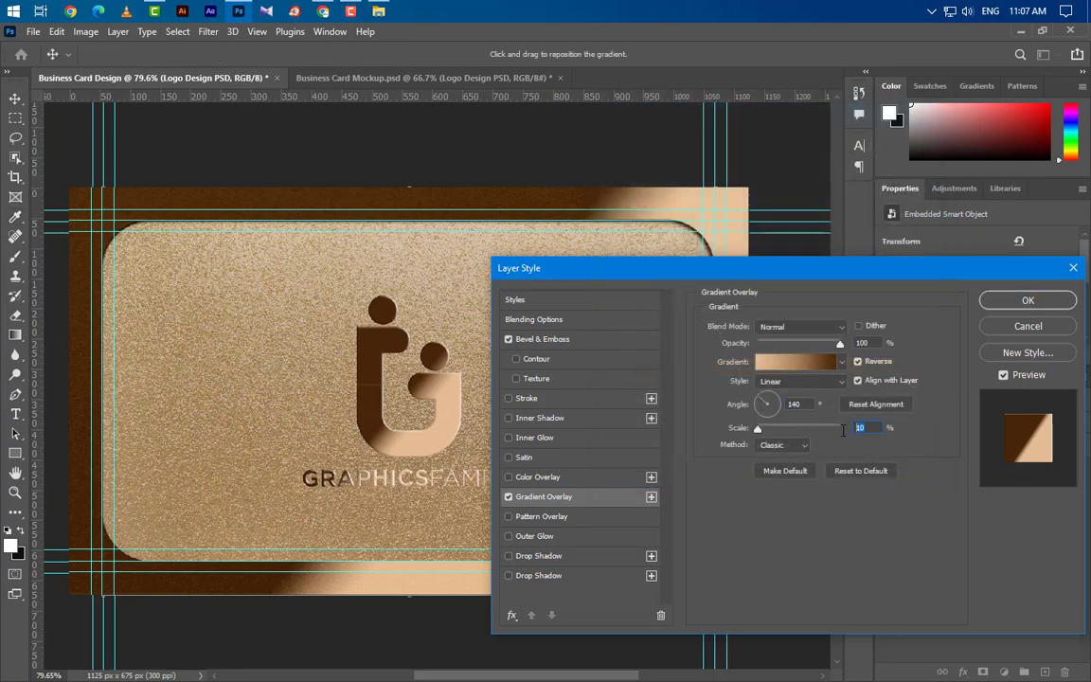
Add a black Multiply drop shadow at 75% with distance and size 2 to the logo.
click(568, 555)
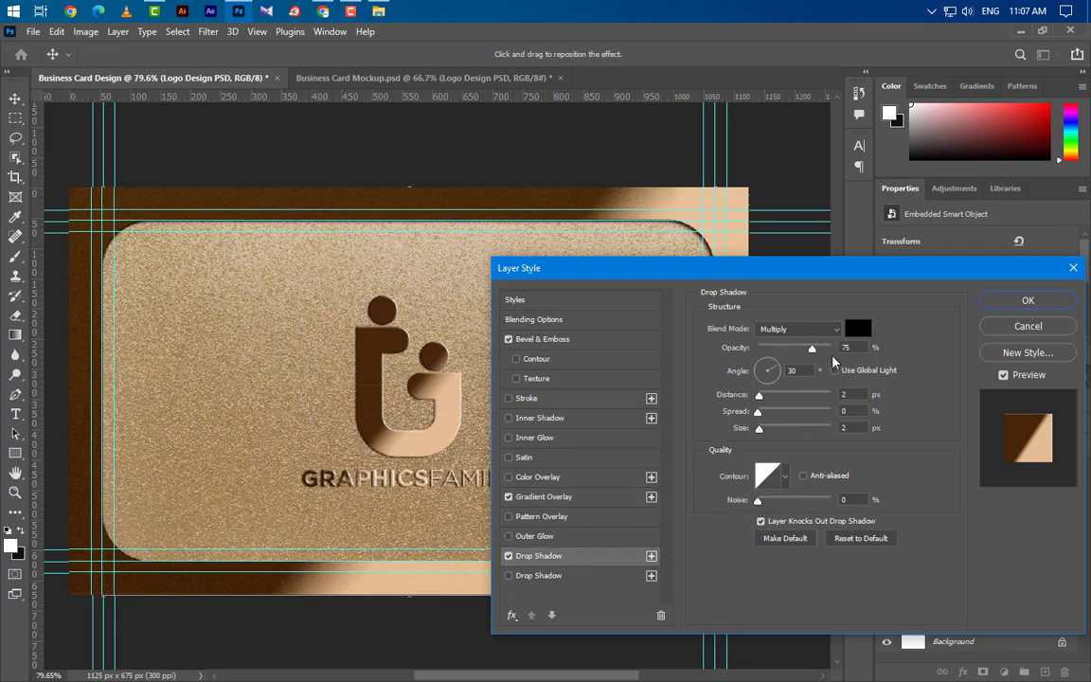
click(800, 328)
click(772, 355)
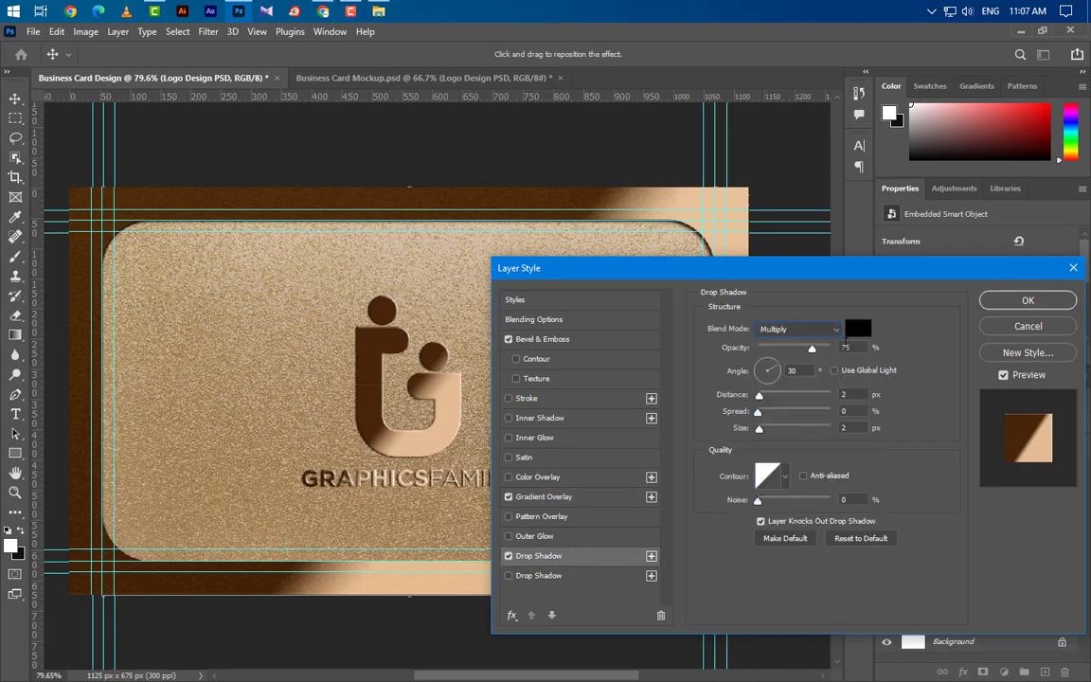
click(859, 329)
click(962, 361)
click(838, 394)
key(Tab)
key(Tab)
Add a second drop shadow at 50% with distance and size 3, and apply the style.
click(583, 585)
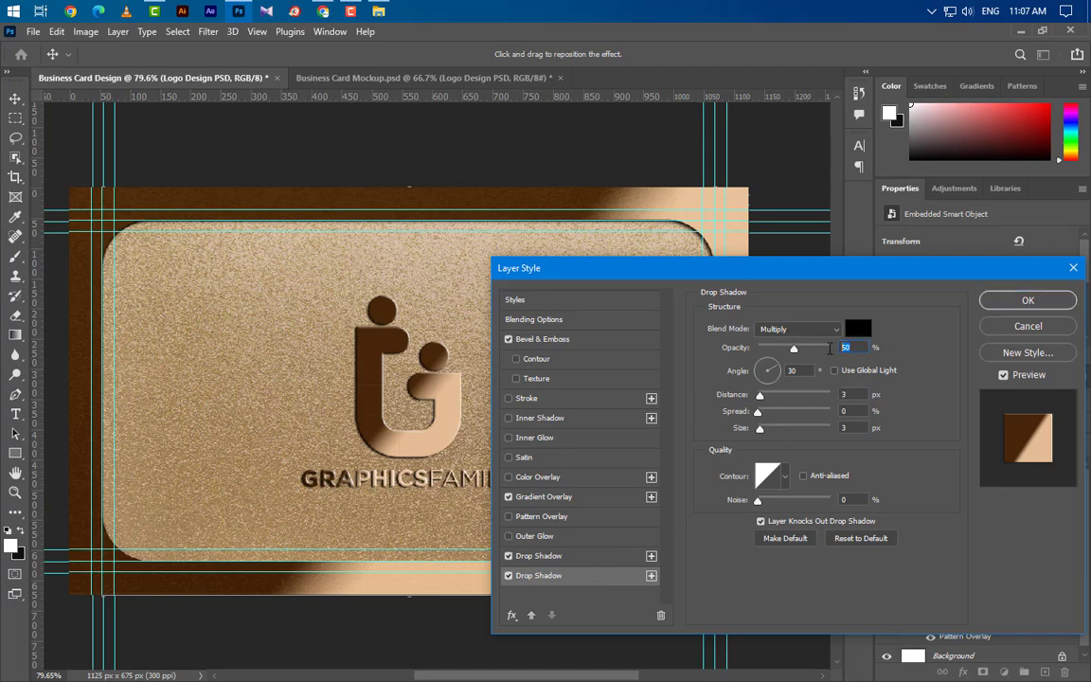
click(824, 427)
click(1010, 299)
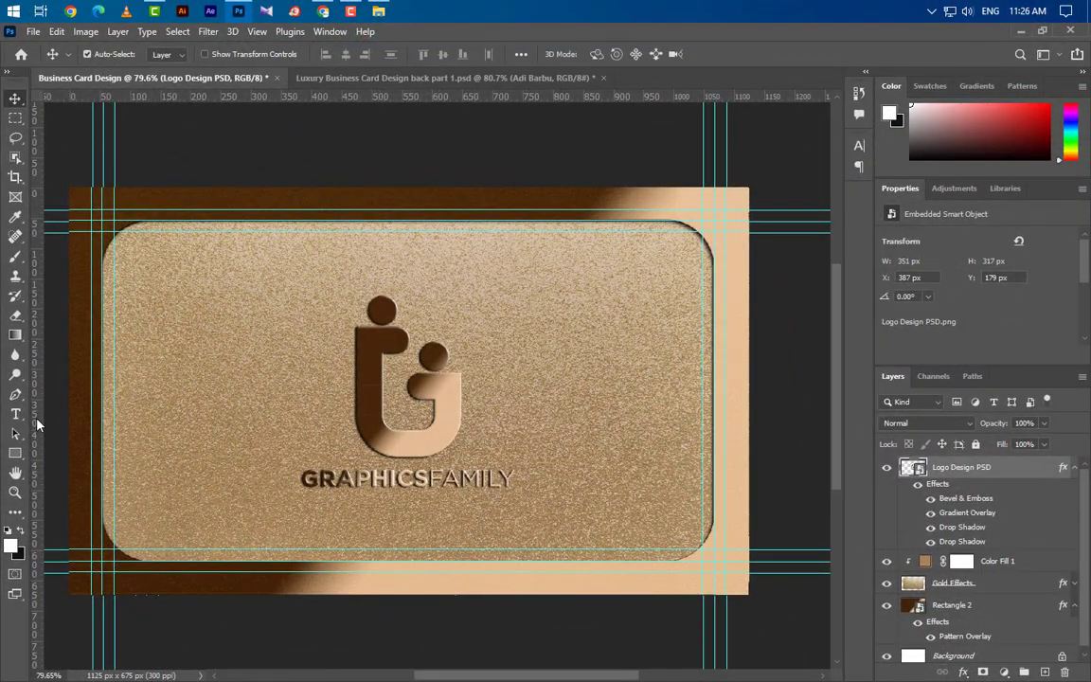
Delete the gold texture from the card's left half, using a centre guide and rectangular selection.
drag(38, 426, 409, 428)
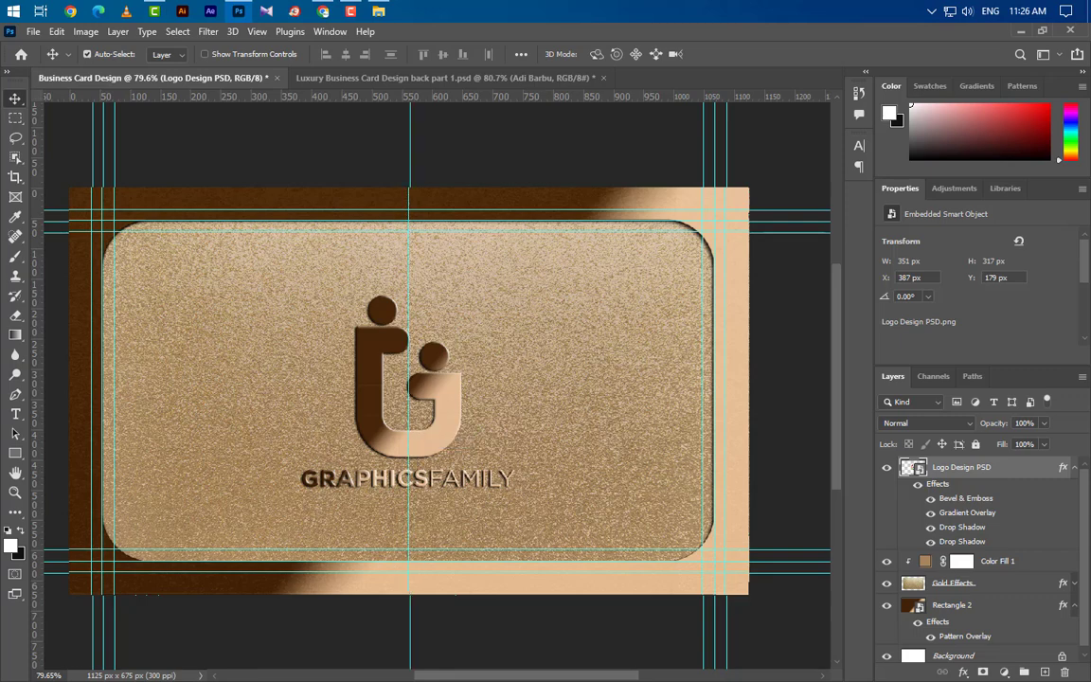
click(15, 118)
drag(69, 187, 410, 595)
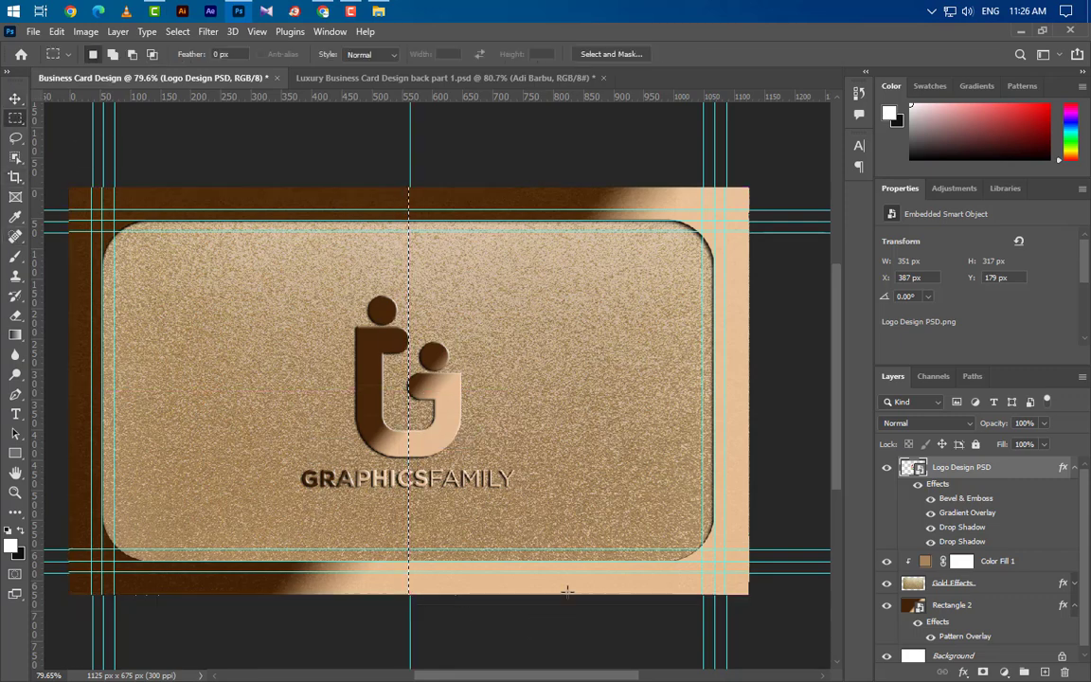
click(1007, 583)
key(Delete)
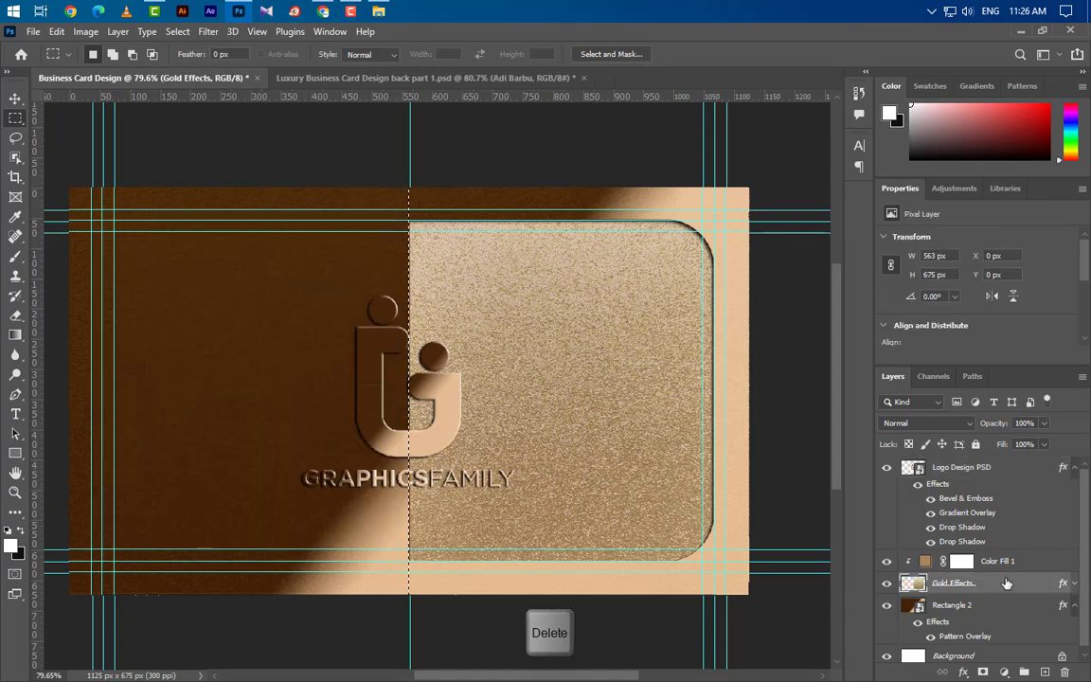
key(ctrl+d)
Copy the logo's layer style, then delete the logo layer.
key(v)
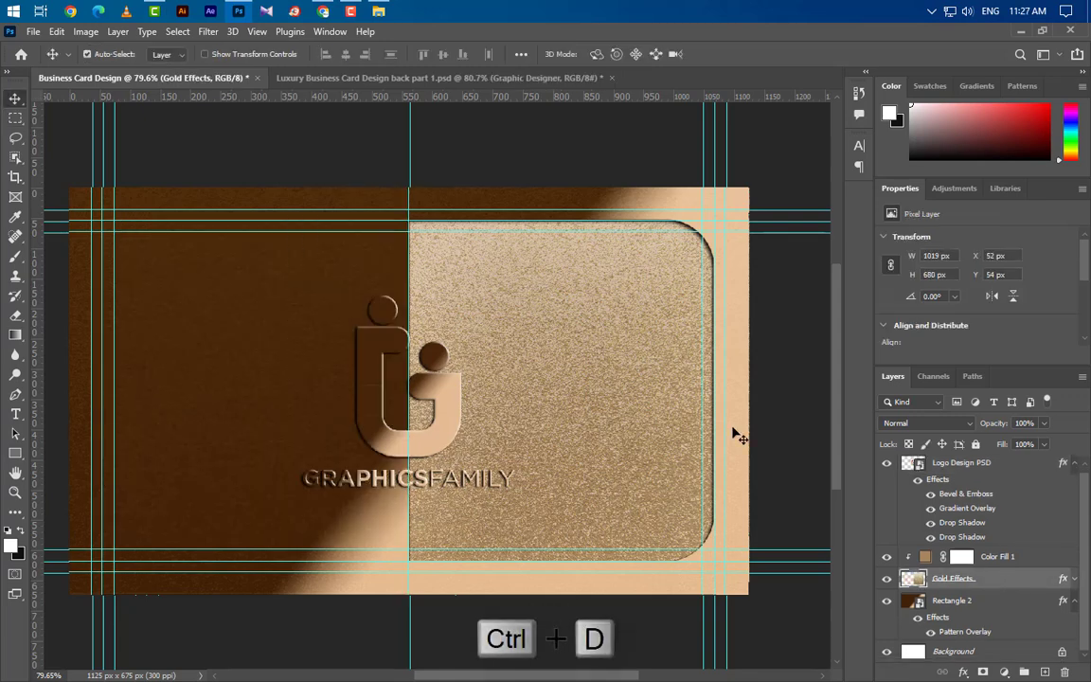
scroll(602, 350, up, 4)
click(322, 398)
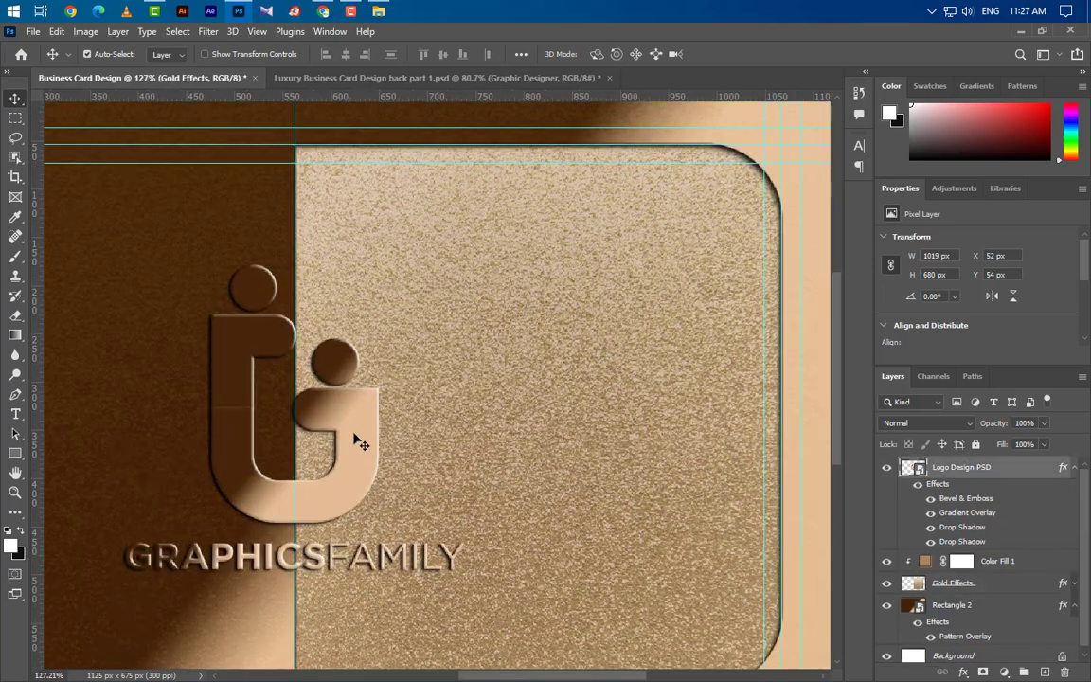
right_click(1021, 476)
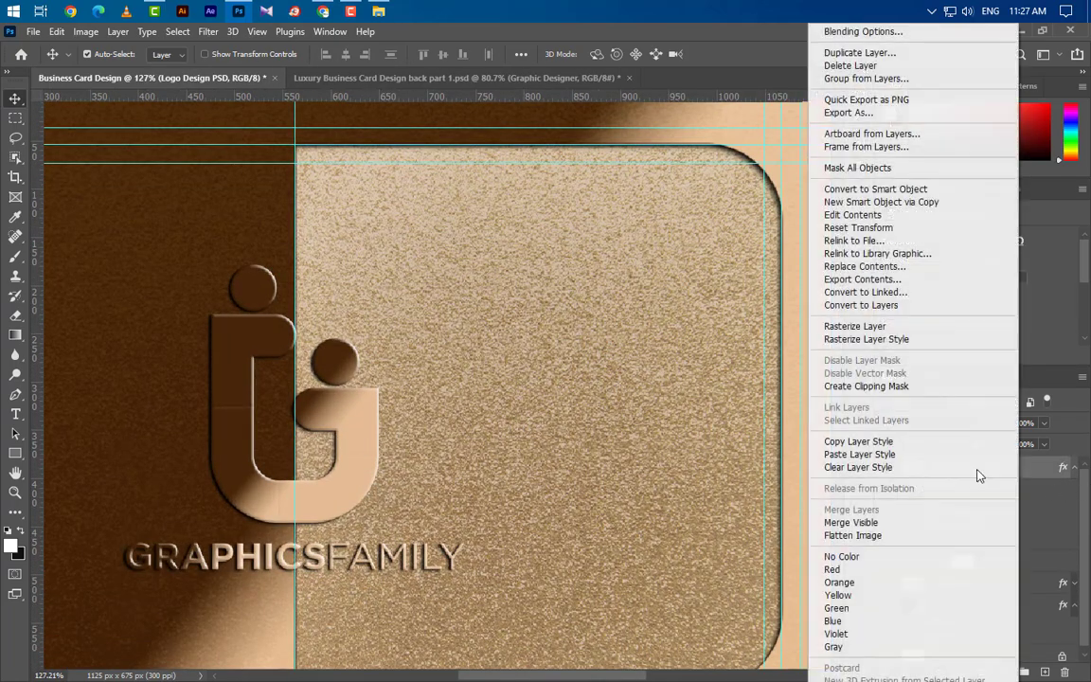
click(868, 444)
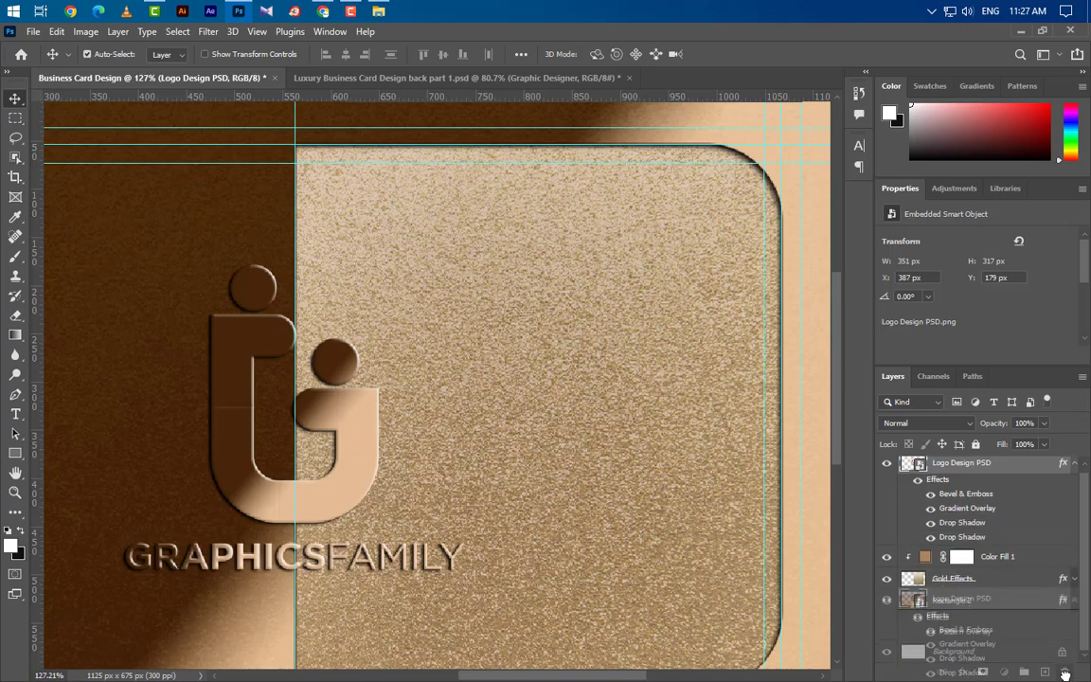
key(Delete)
Type the cardholder's full name as a text line on the gold half.
click(15, 414)
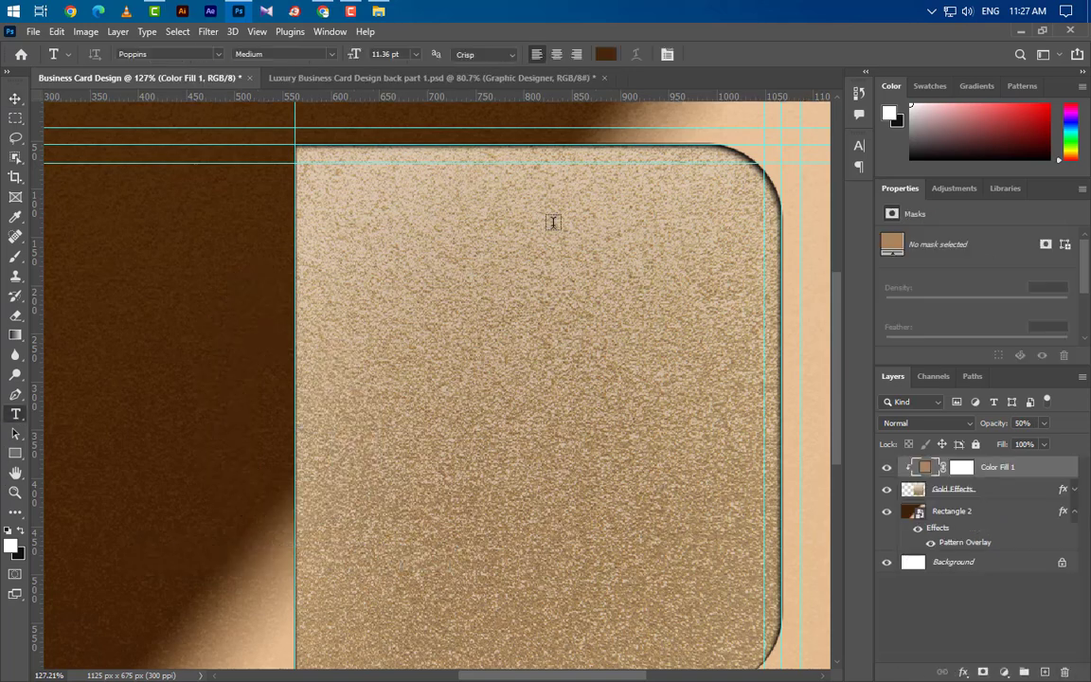
click(368, 254)
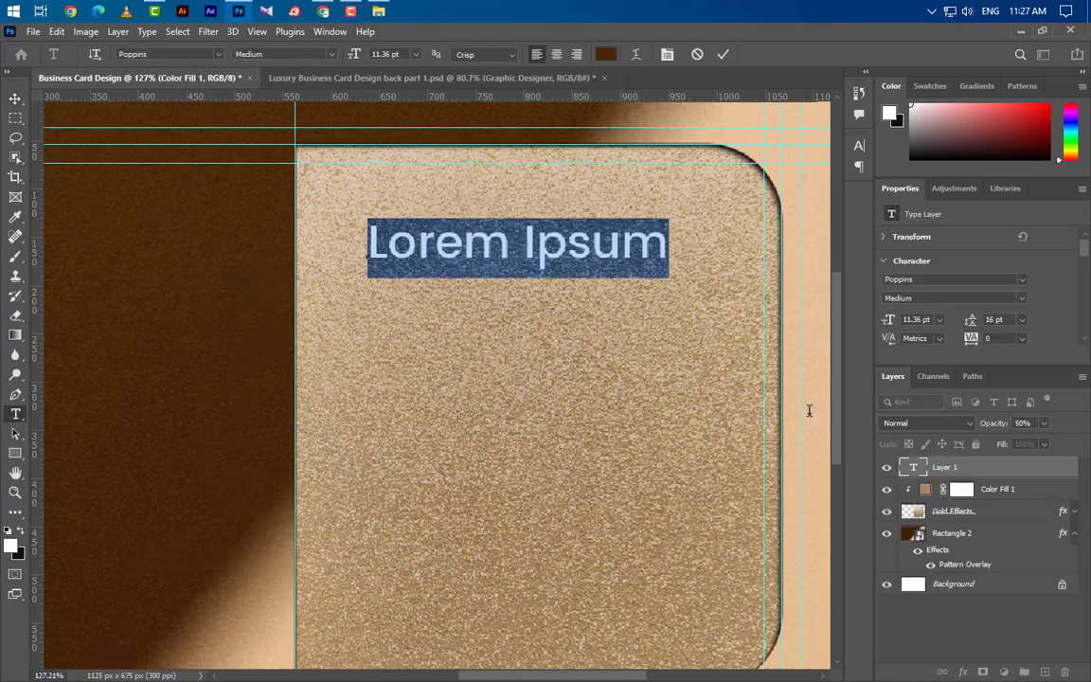
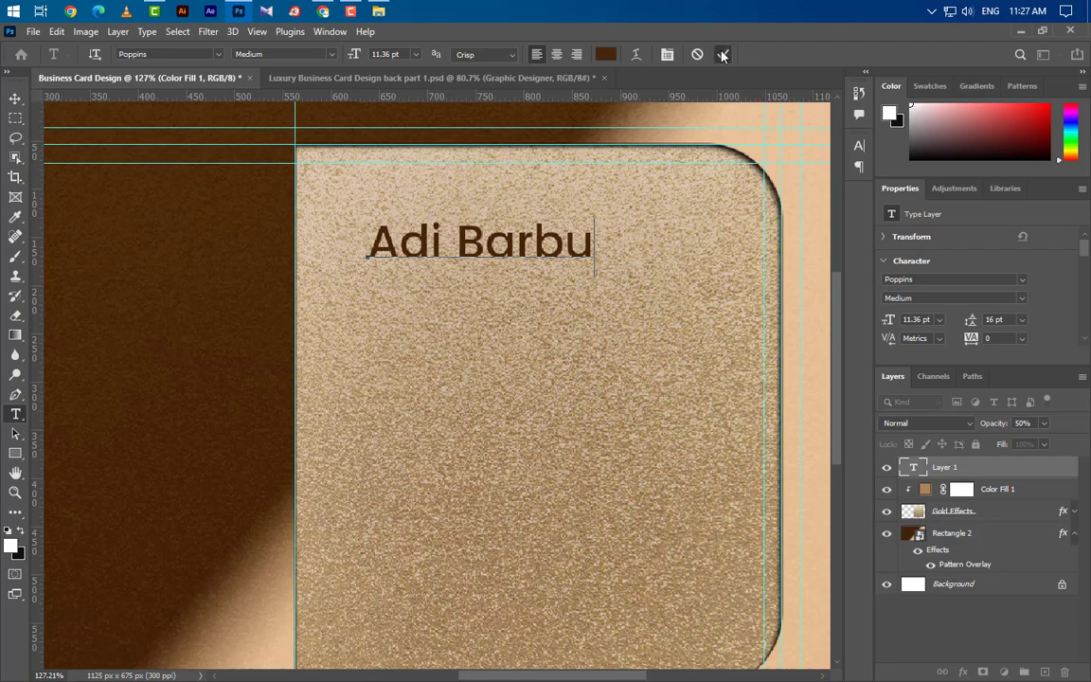
click(723, 55)
Set the name in All Caps, Bold, 14.7 pt.
click(859, 145)
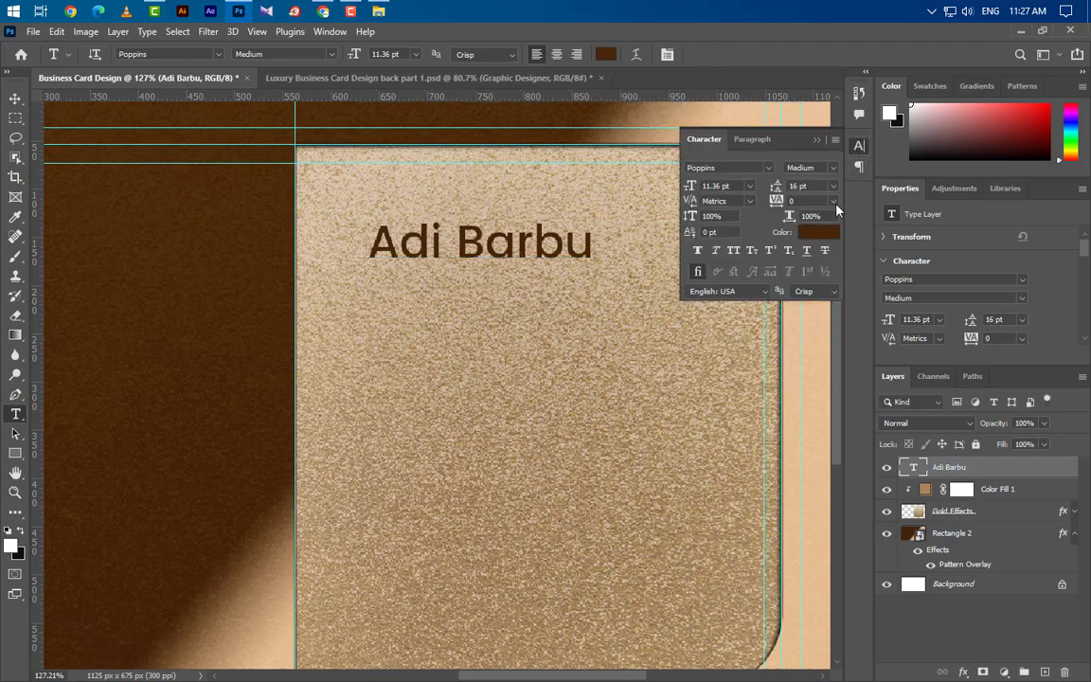
click(735, 251)
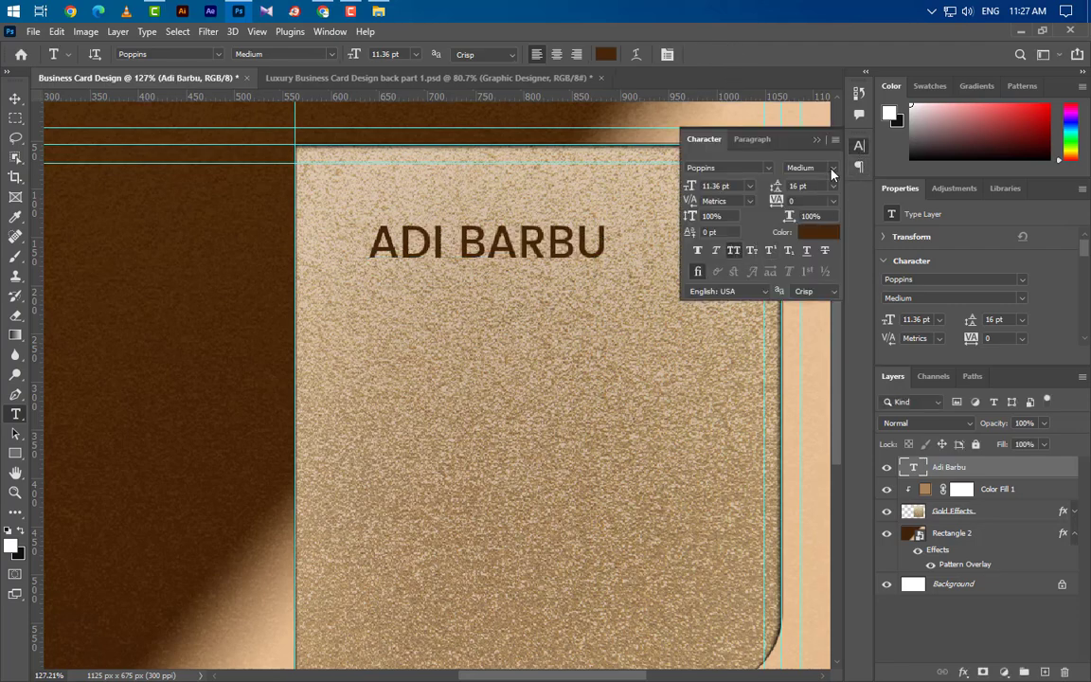
click(833, 171)
click(819, 232)
click(720, 186)
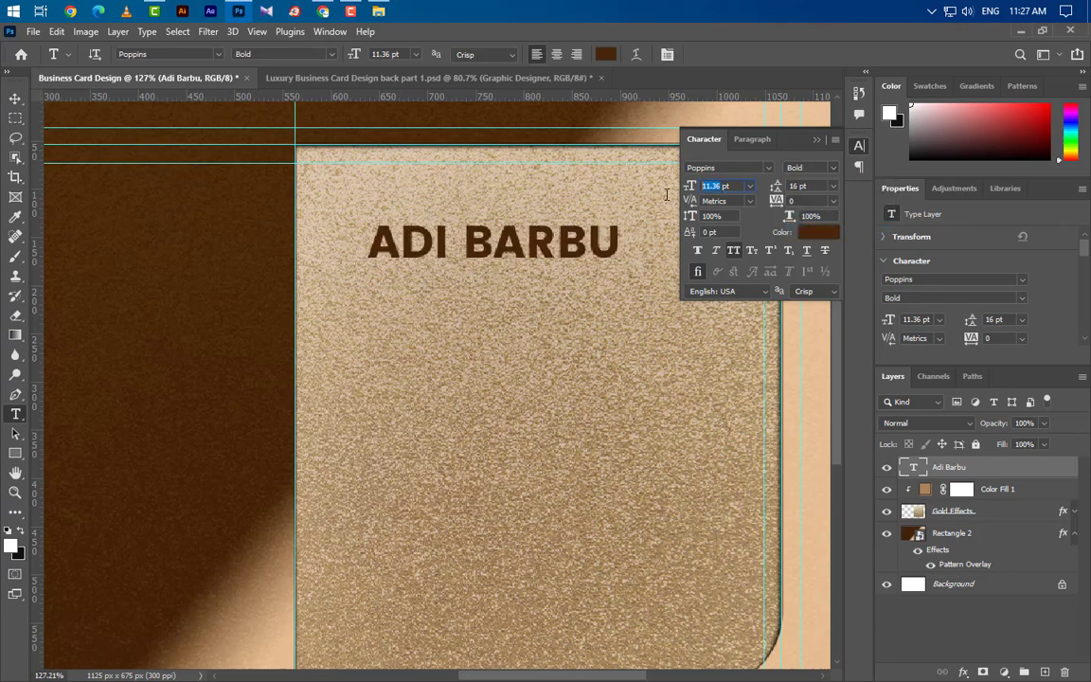
text(14.7)
key(Return)
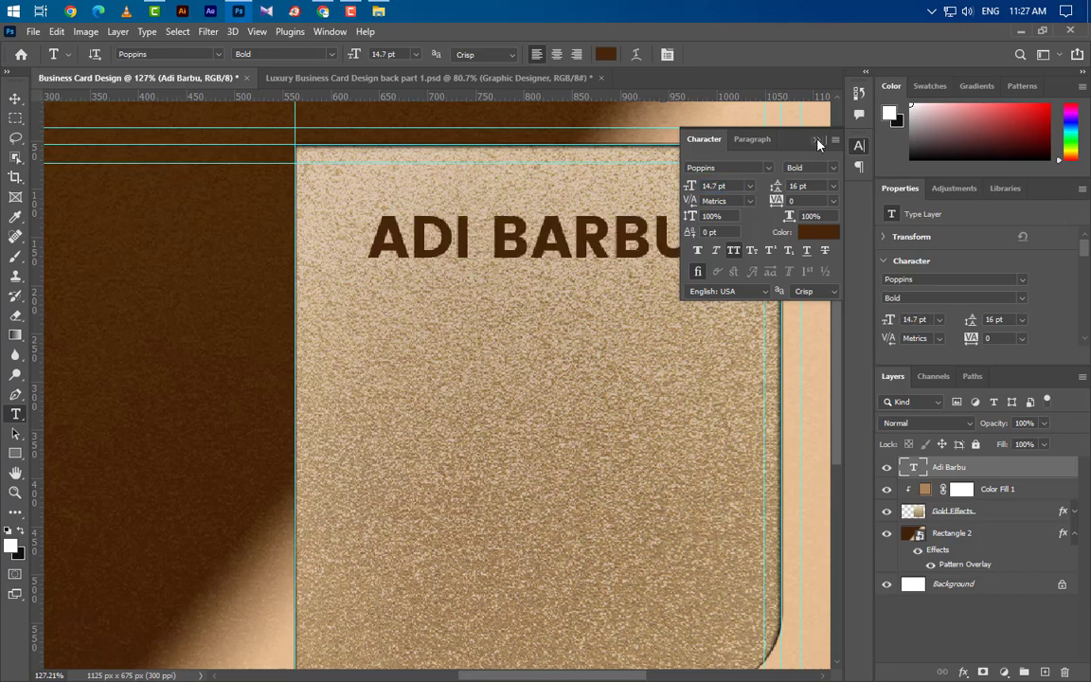
click(817, 140)
Paste the logo's layer style onto the name and remove its Gradient Overlay.
right_click(1003, 474)
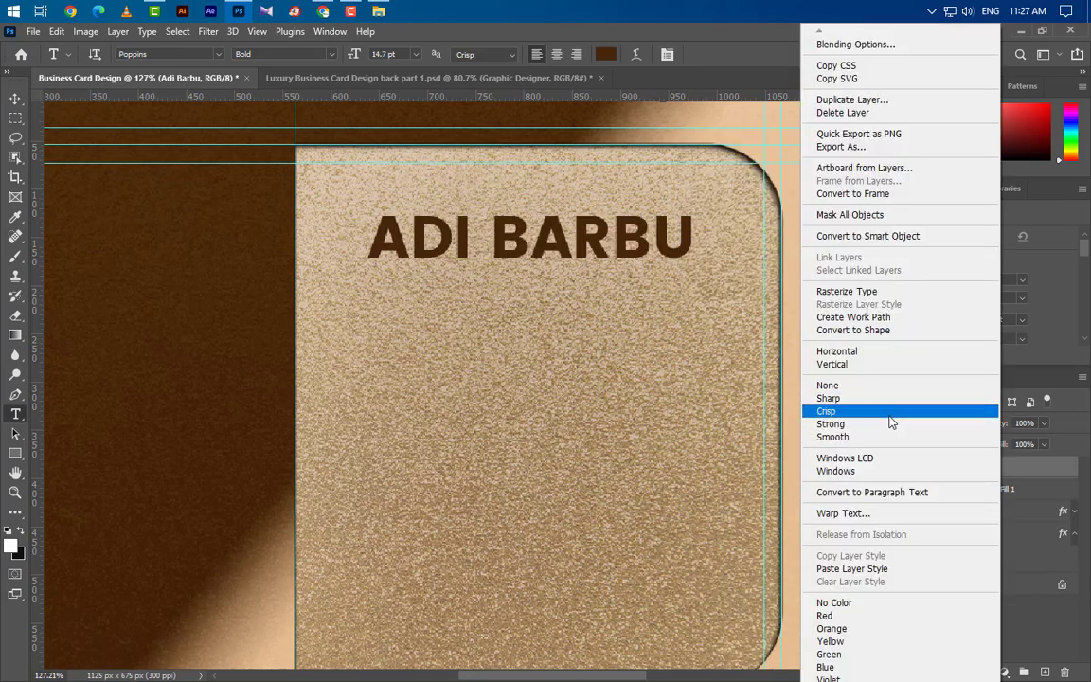
click(855, 570)
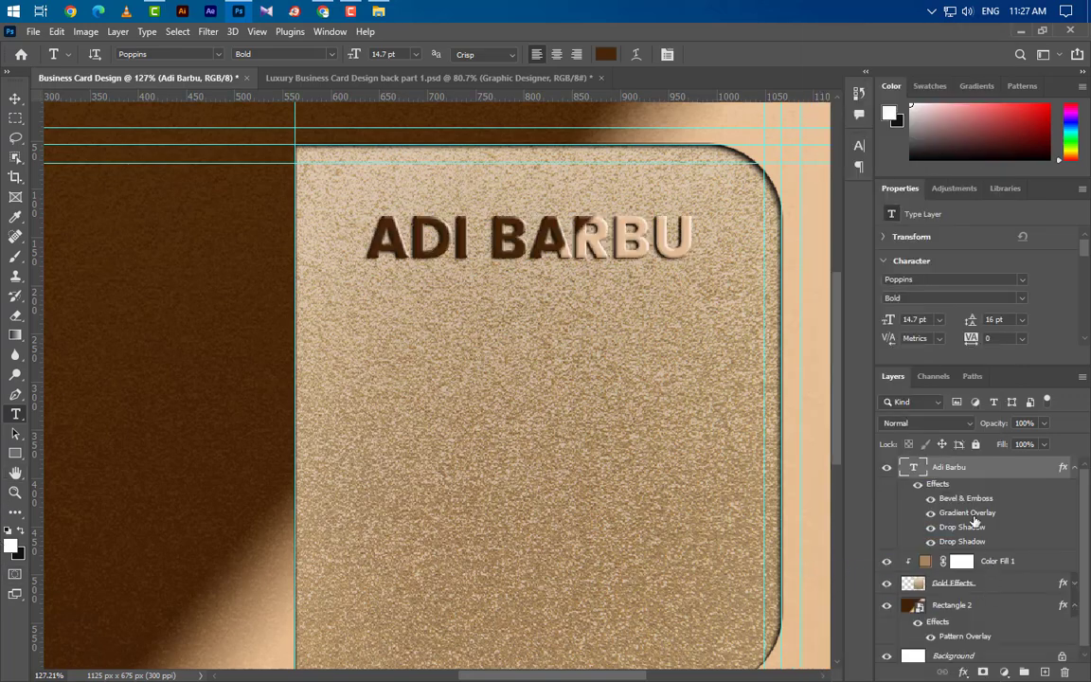
drag(975, 520, 1066, 674)
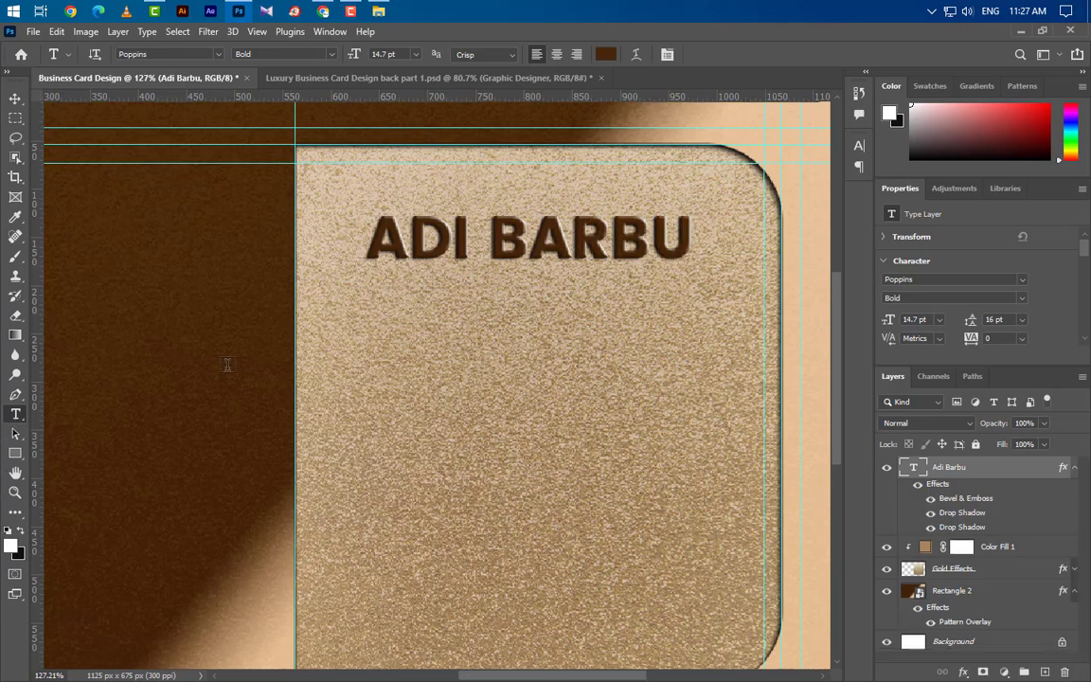
Add a 'GRAPHIC DESIGNER' text line below the name at 7.6 pt.
click(366, 299)
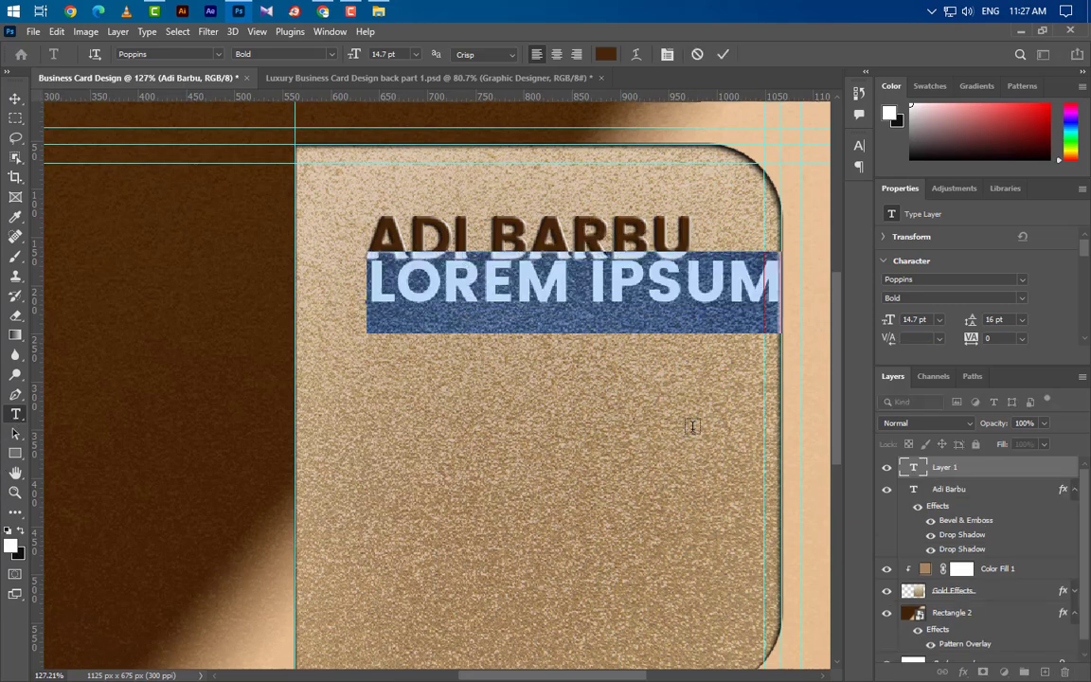
text(GRA)
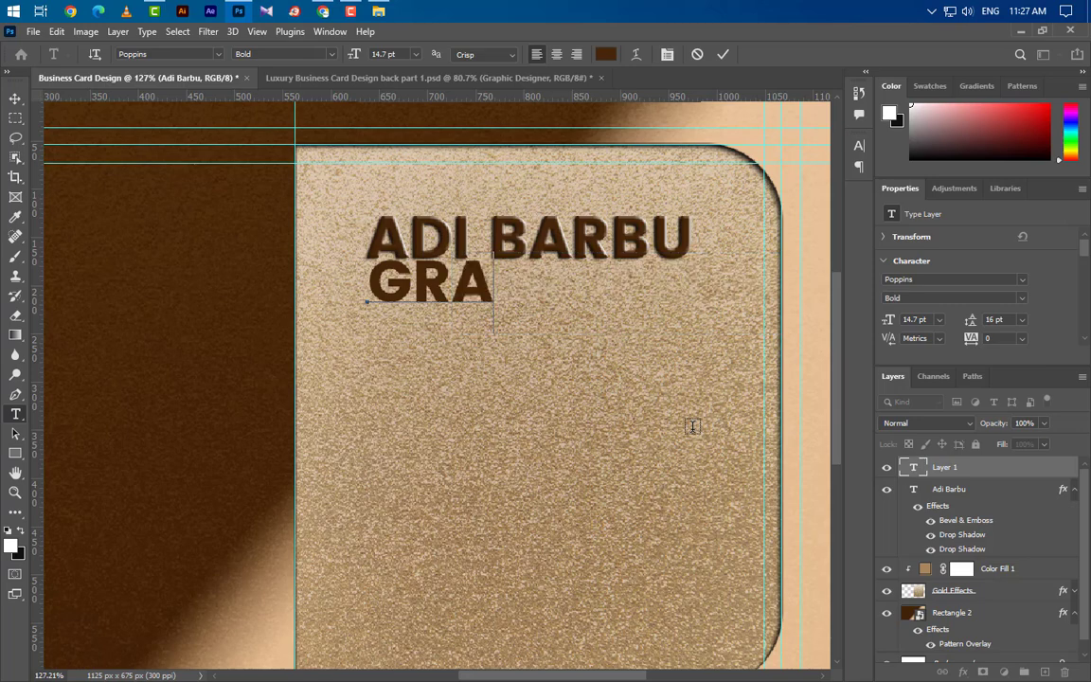
text(PHIC)
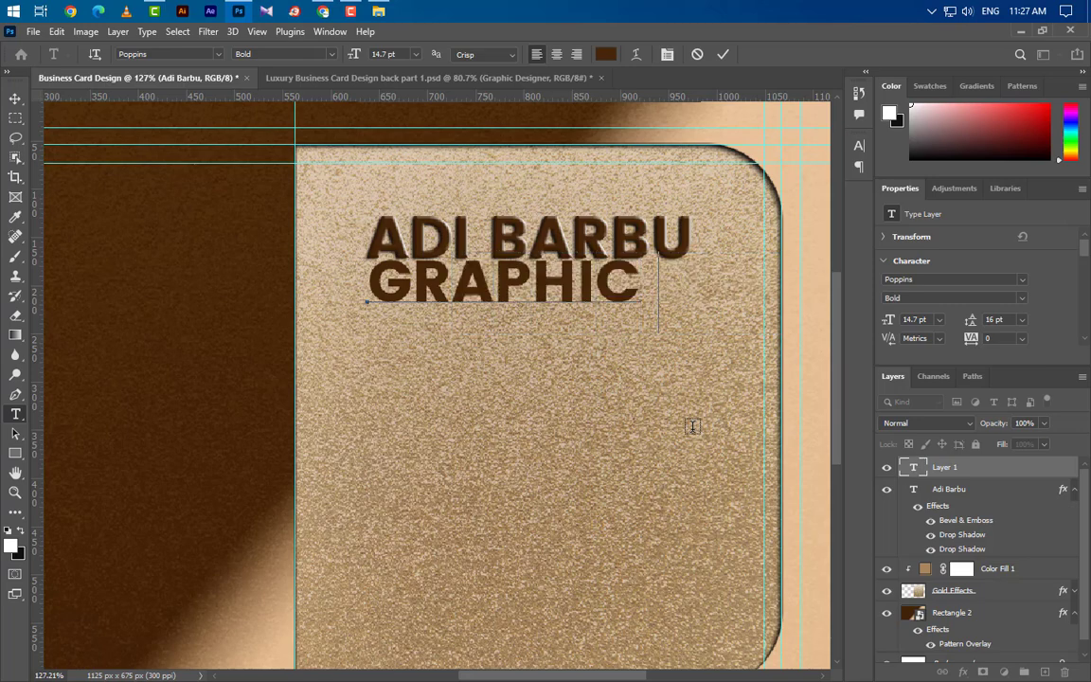
text( DESIG)
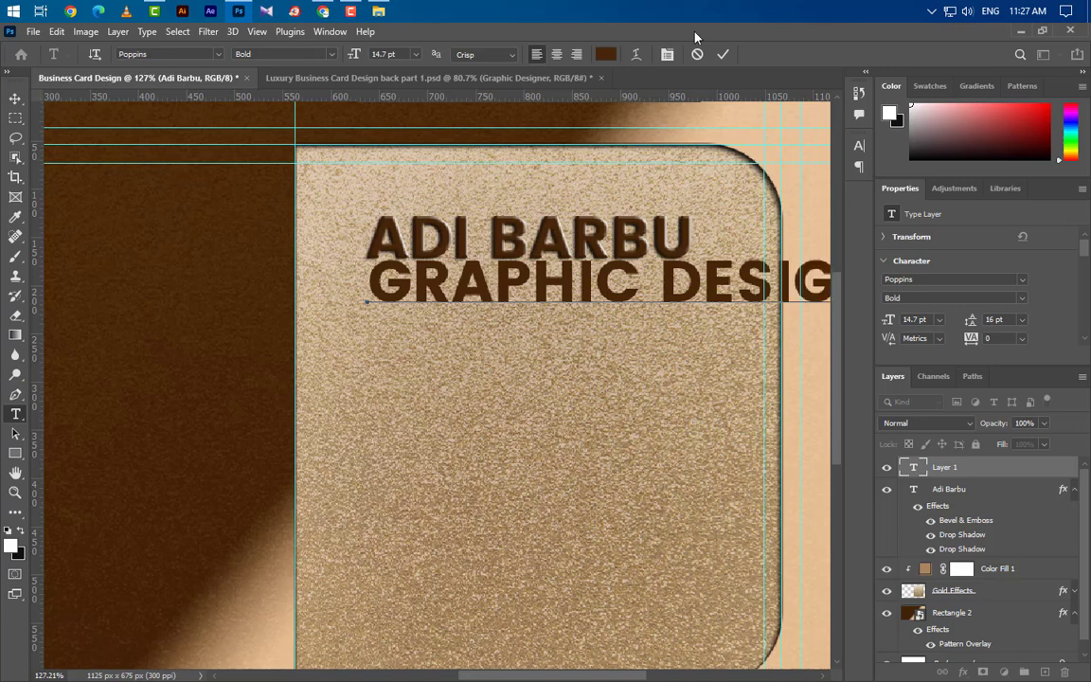
click(722, 55)
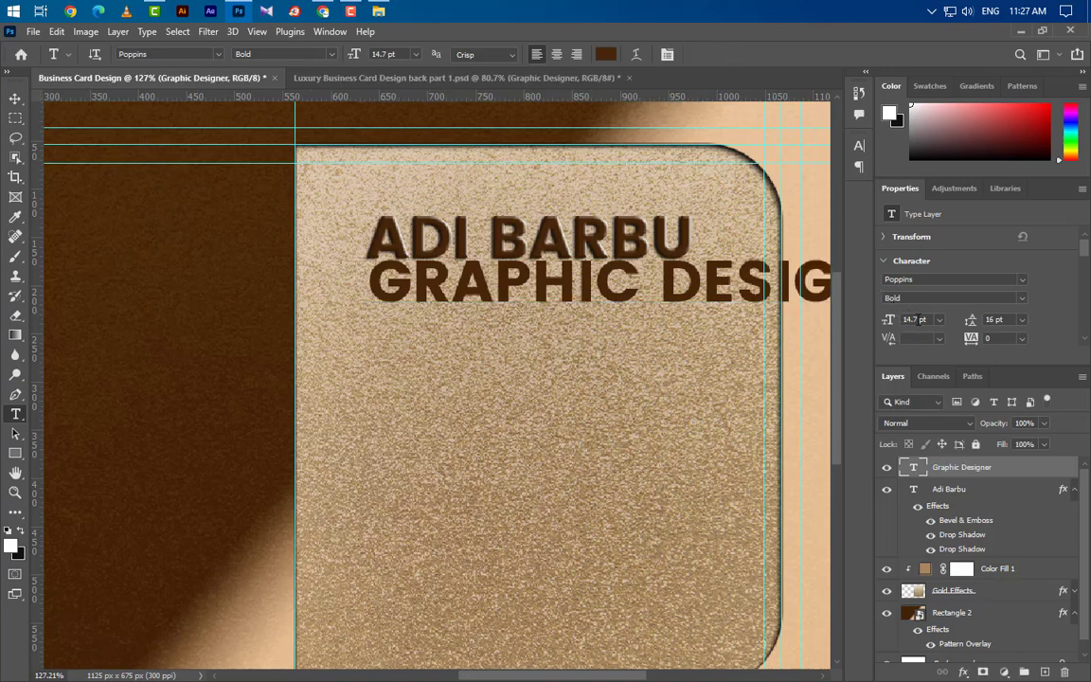
text(7.60)
key(Return)
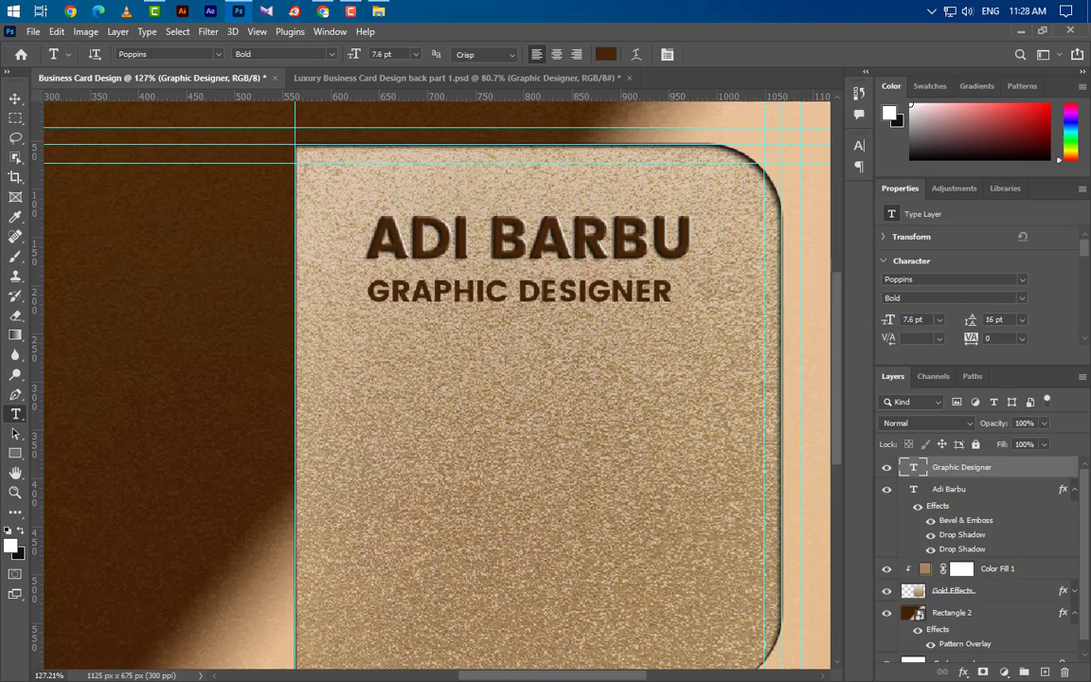
Set the title to Poppins Medium and turn off All Caps so it reads 'Graphic Designer'.
click(1022, 298)
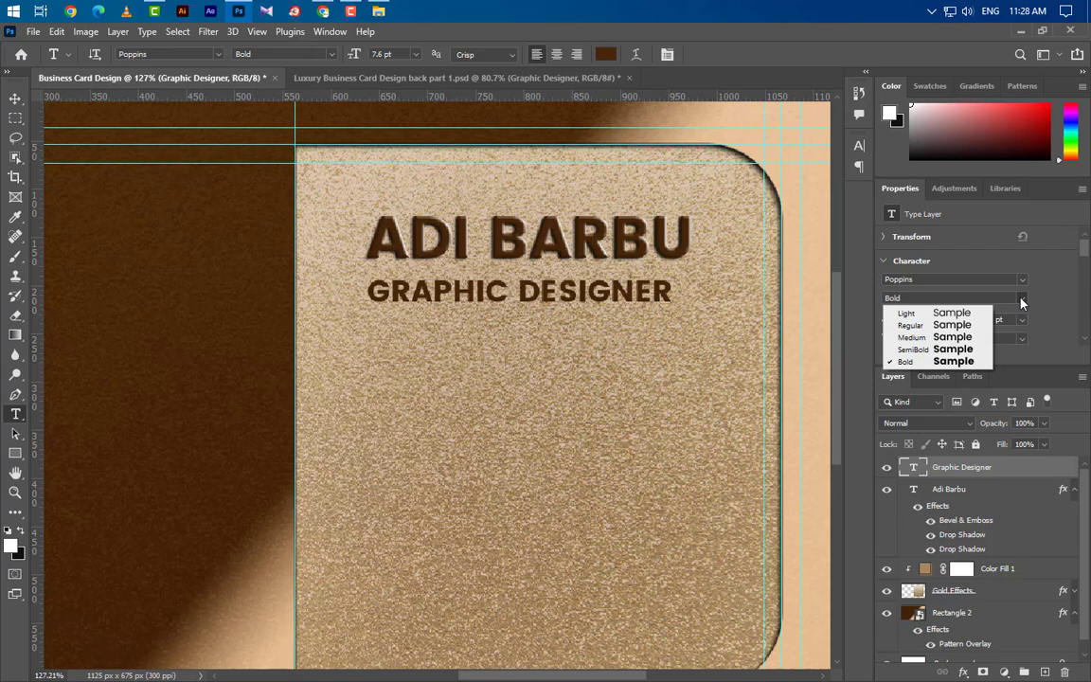
click(926, 337)
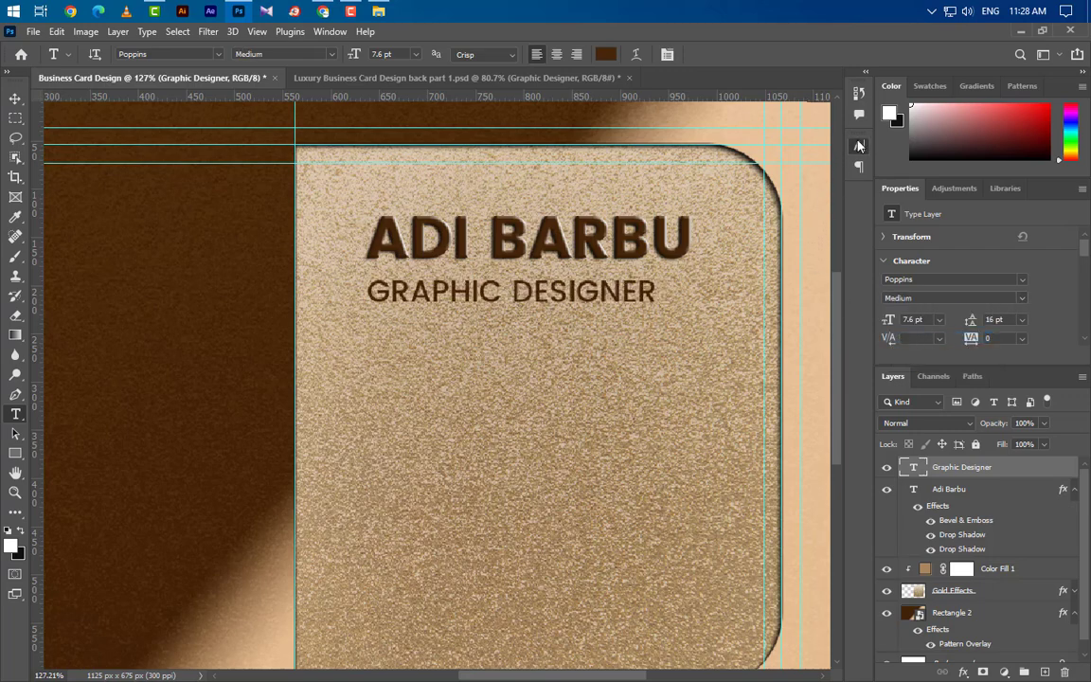
click(859, 146)
click(733, 251)
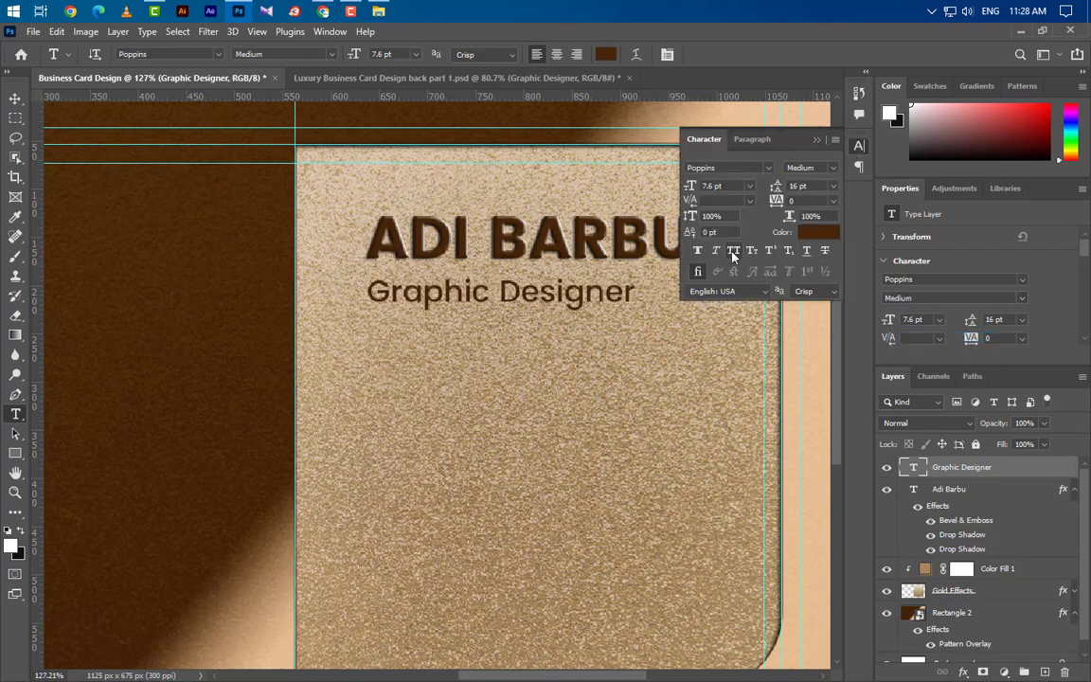
click(819, 140)
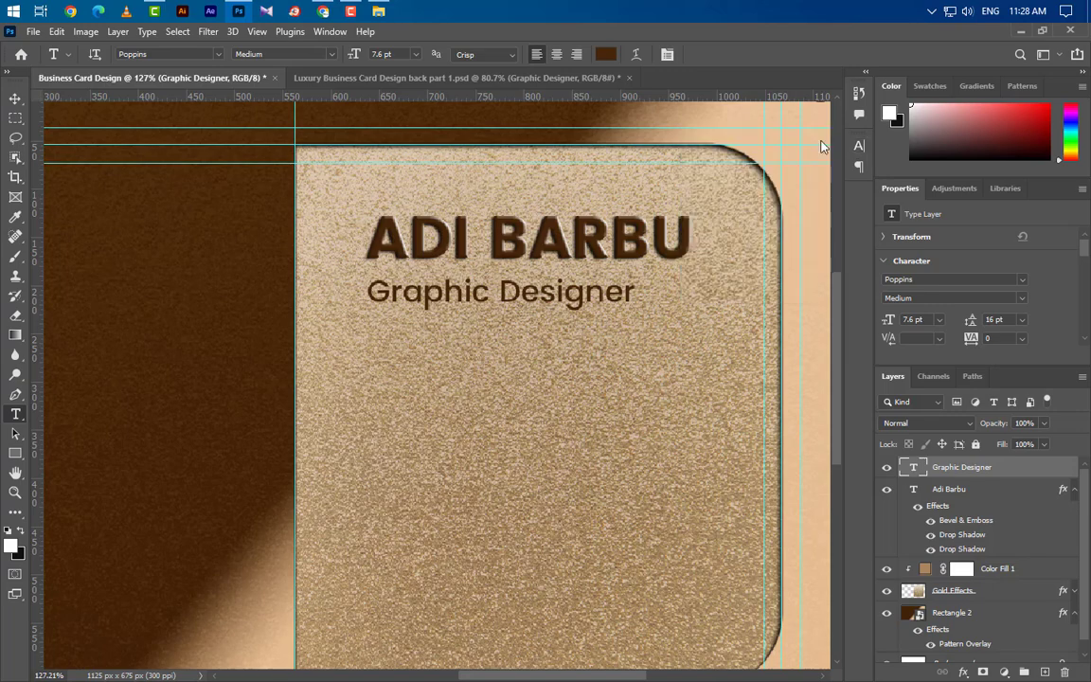
Paste the name's style onto the Graphic Designer title, drop its Gradient Overlay, and nudge it up.
right_click(1005, 469)
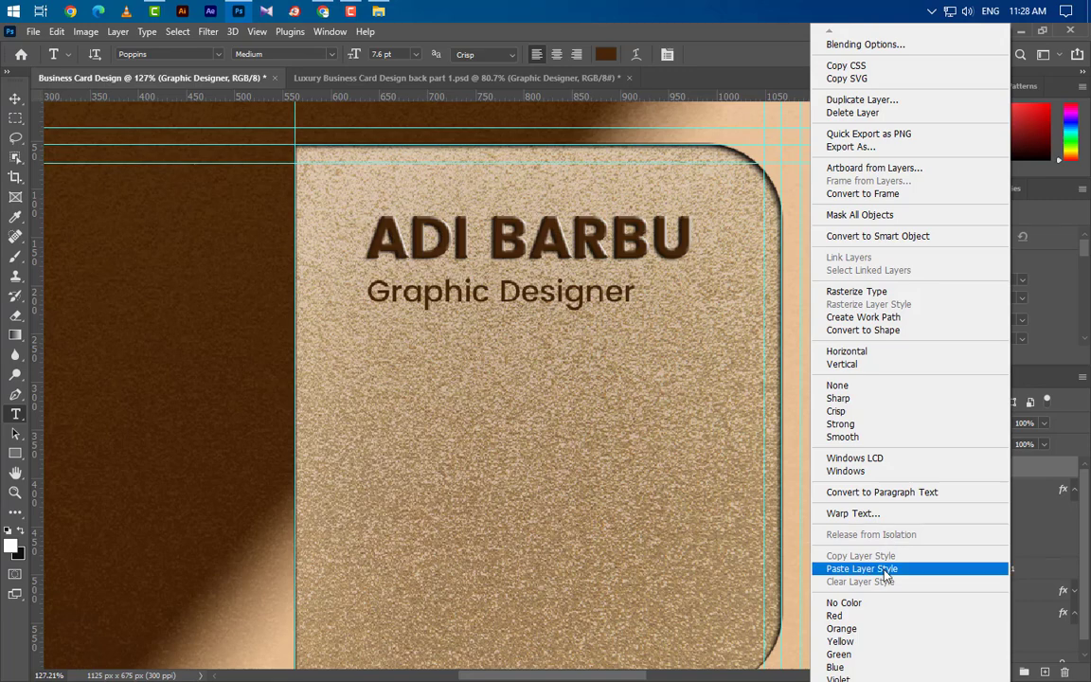
click(877, 568)
click(15, 100)
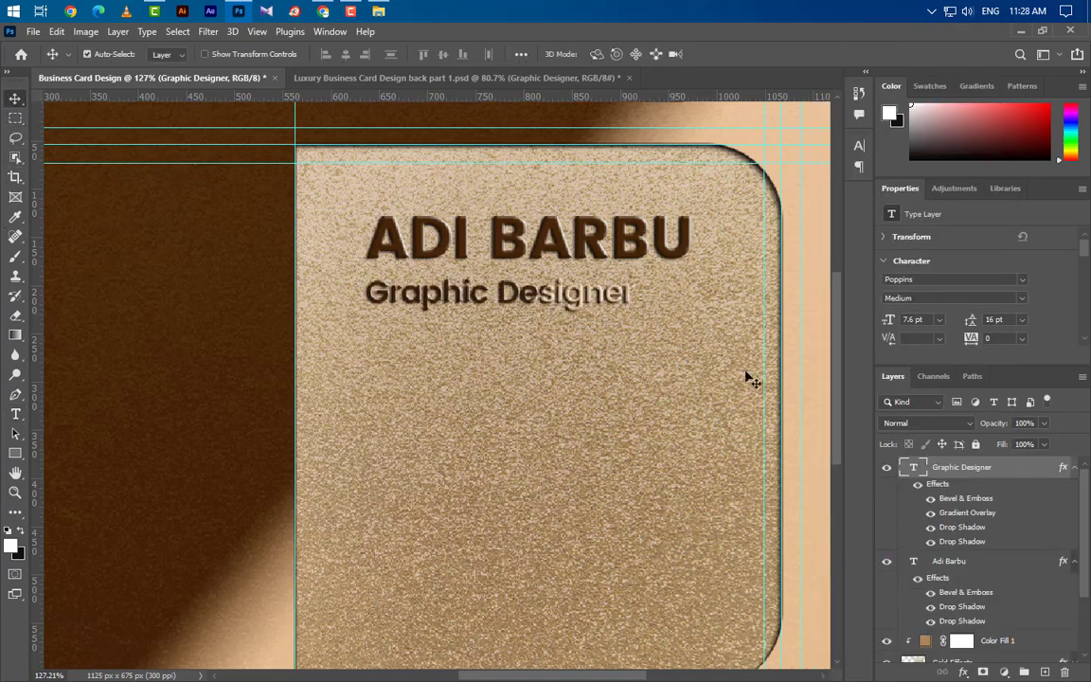
drag(985, 516, 469, 381)
key(Up)
key(Up)
key(Up)
key(Up)
key(Up)
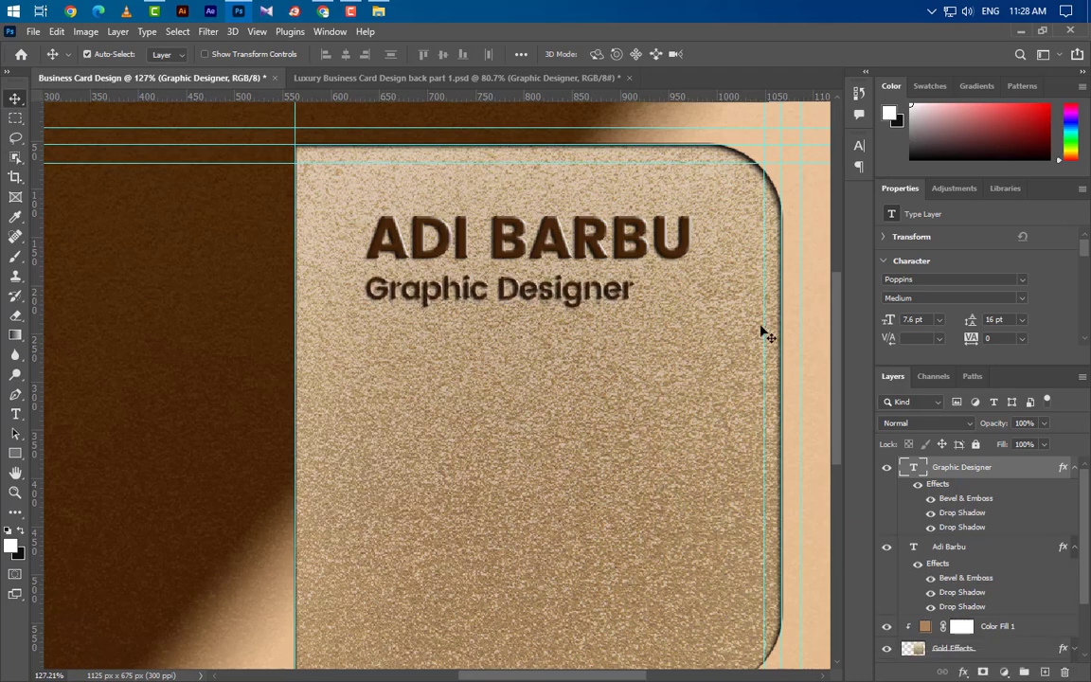
scroll(707, 264, up, 5)
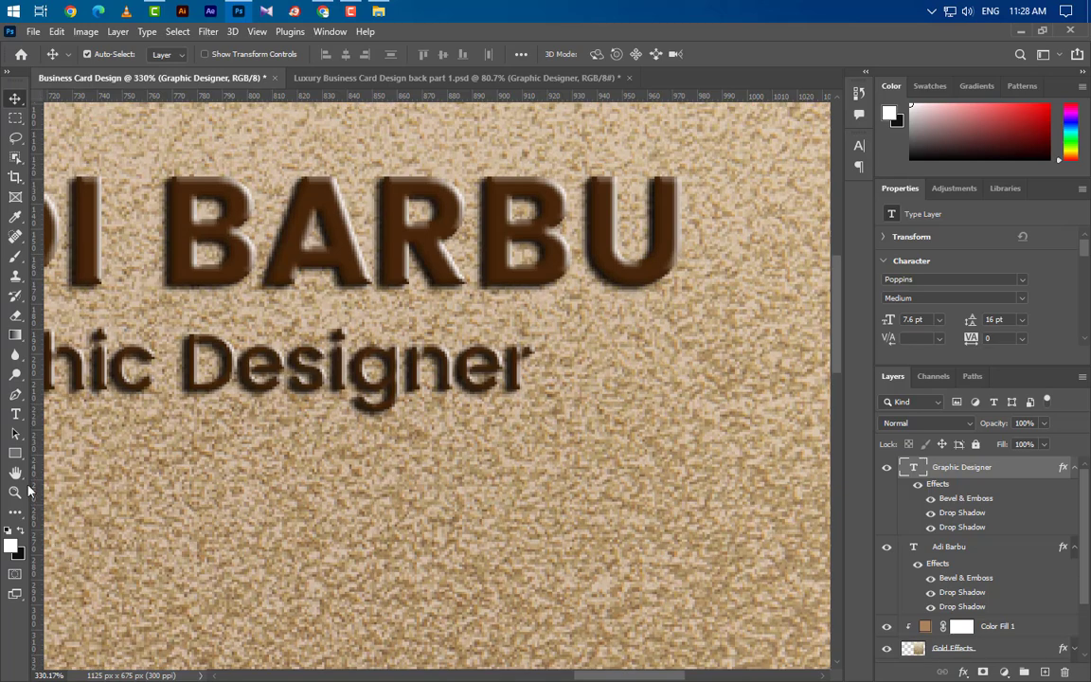
key(u)
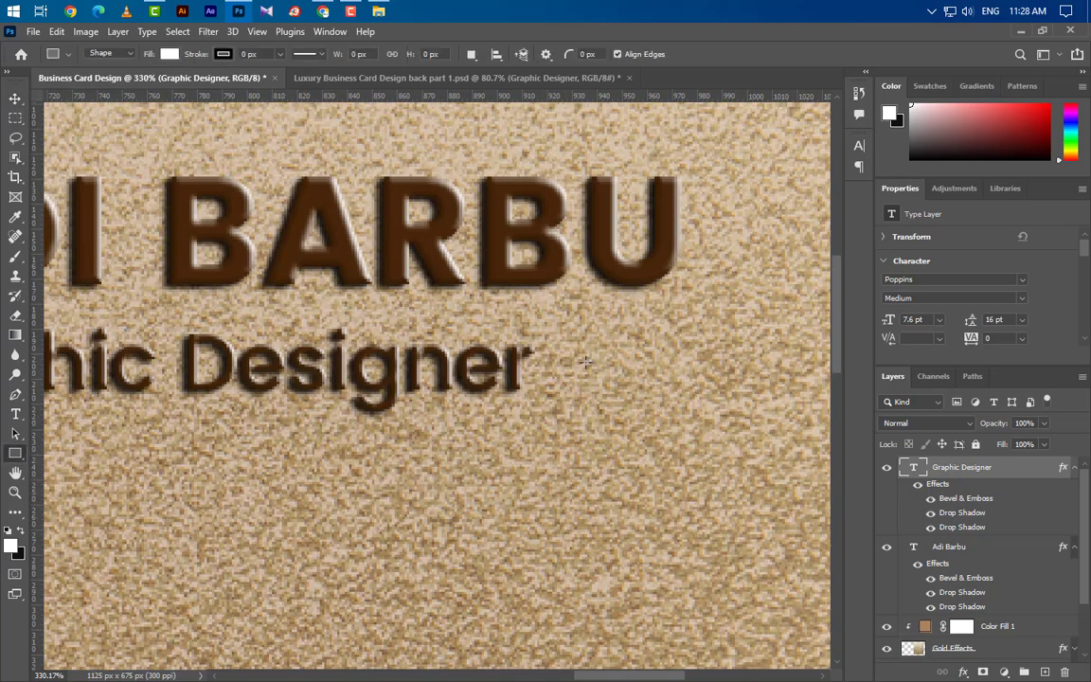
drag(584, 362, 674, 368)
right_click(923, 453)
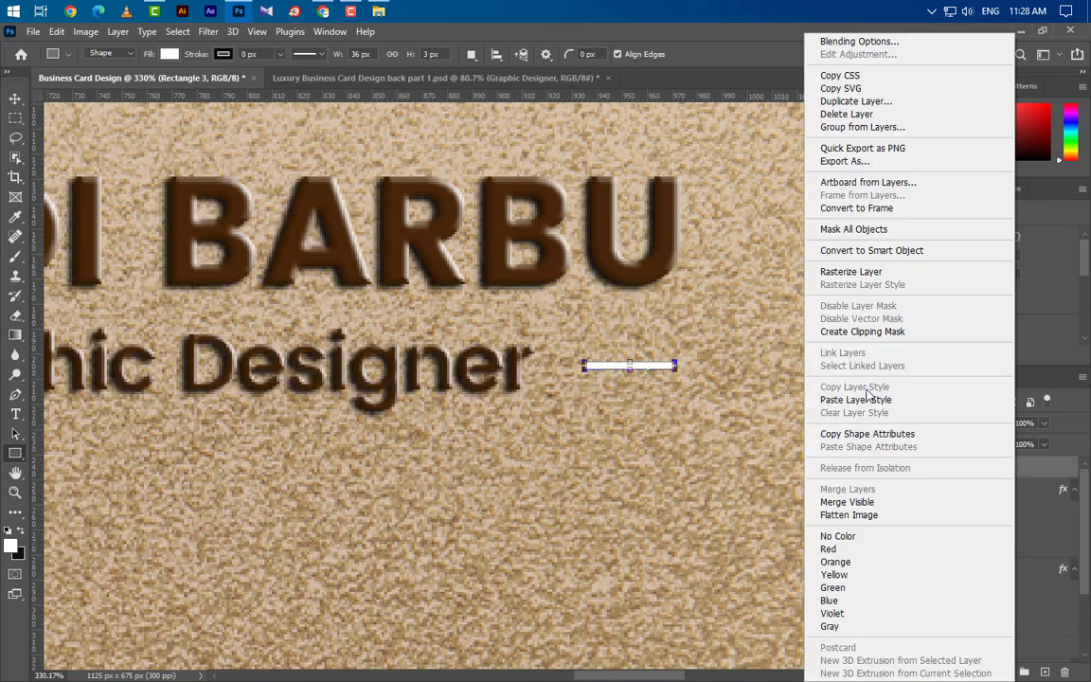
click(821, 399)
drag(989, 516, 1064, 671)
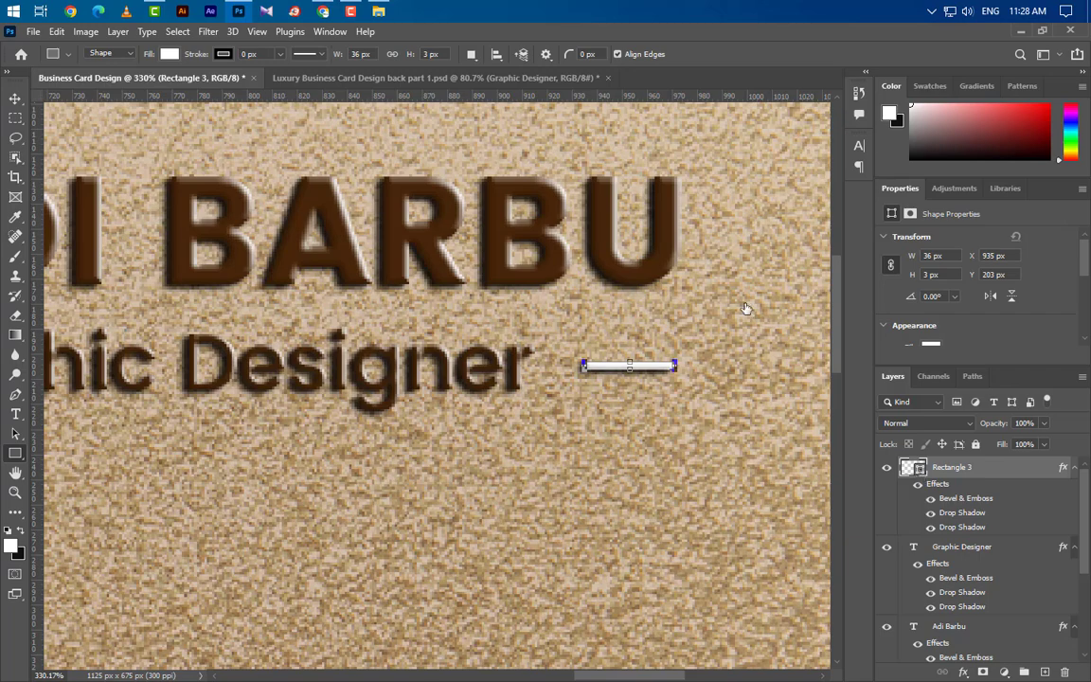
double_click(913, 466)
click(374, 369)
click(1030, 360)
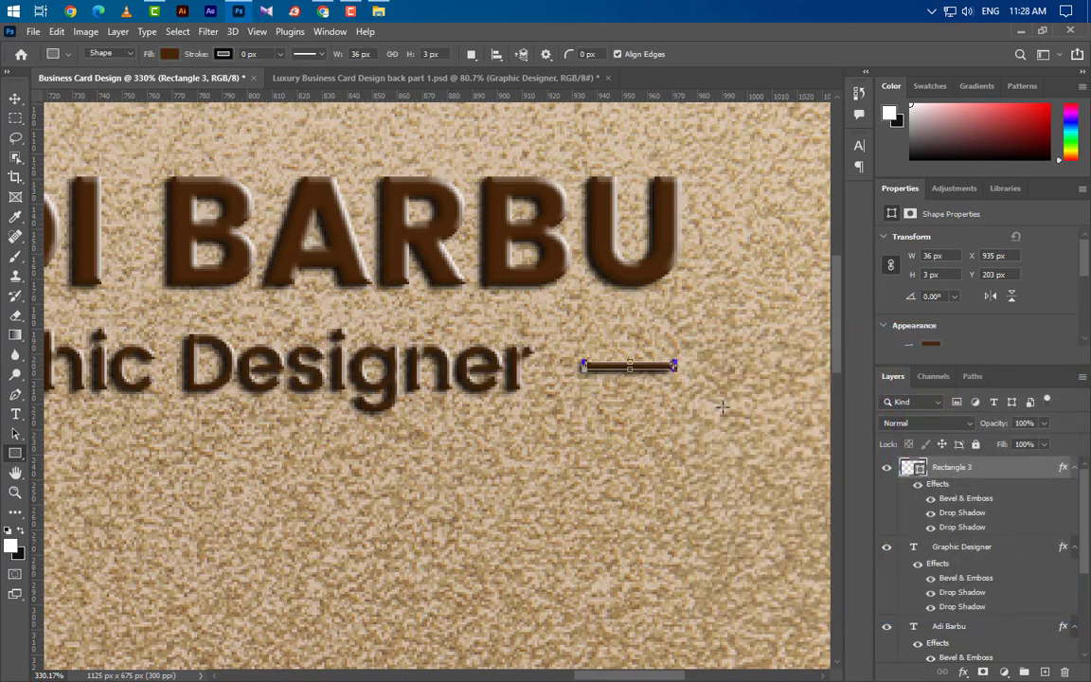
scroll(722, 407, down, 8)
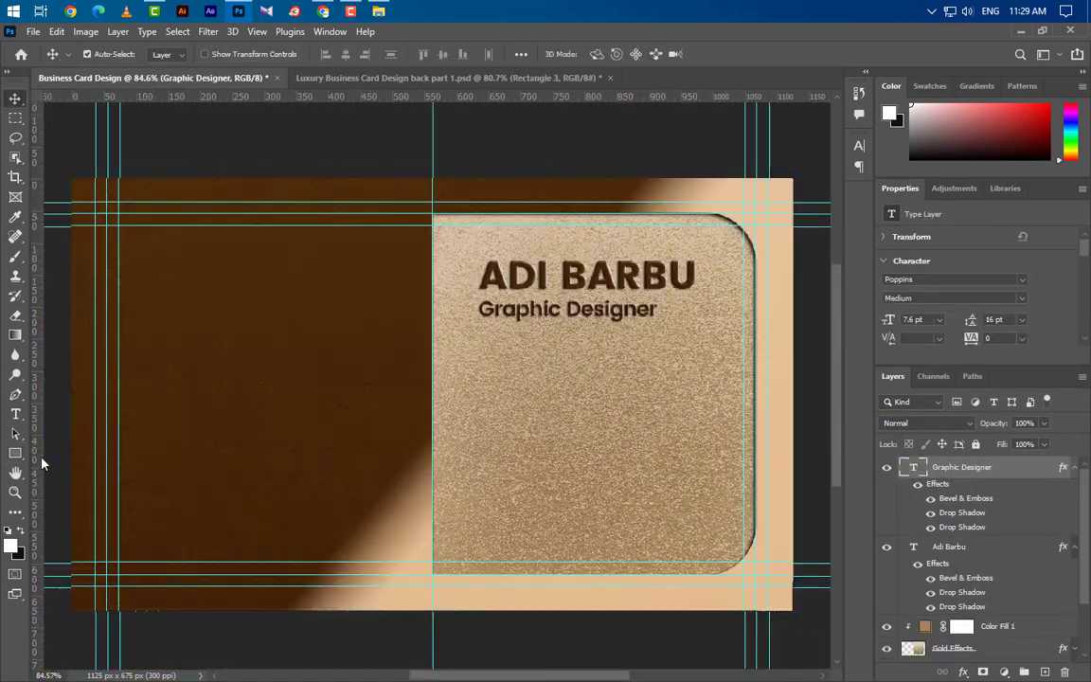
Draw a white square below the title on the gold panel, sized 142.5 × 142.5 px.
click(15, 453)
right_click(15, 453)
click(90, 453)
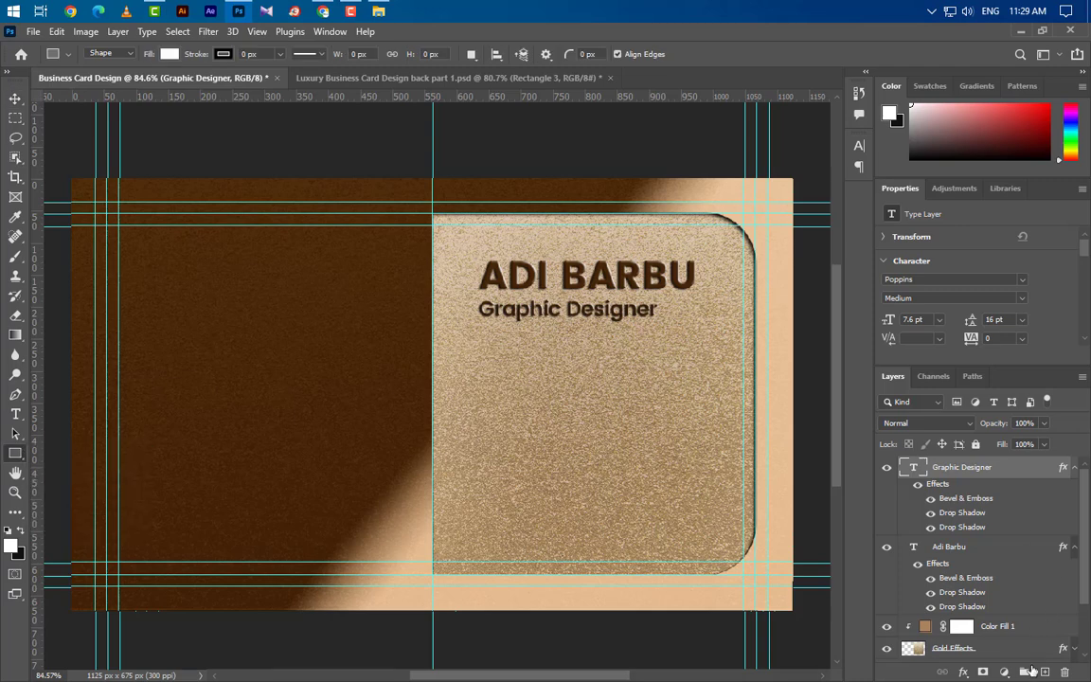
click(1045, 672)
drag(537, 413, 654, 521)
click(930, 255)
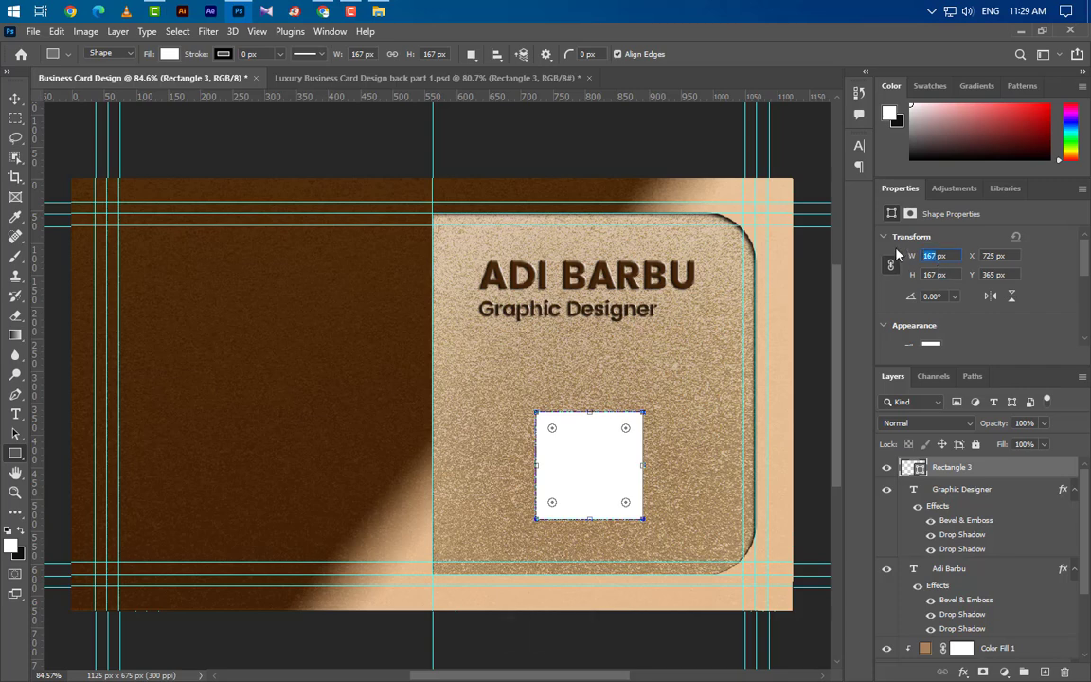
text(142.5)
key(Return)
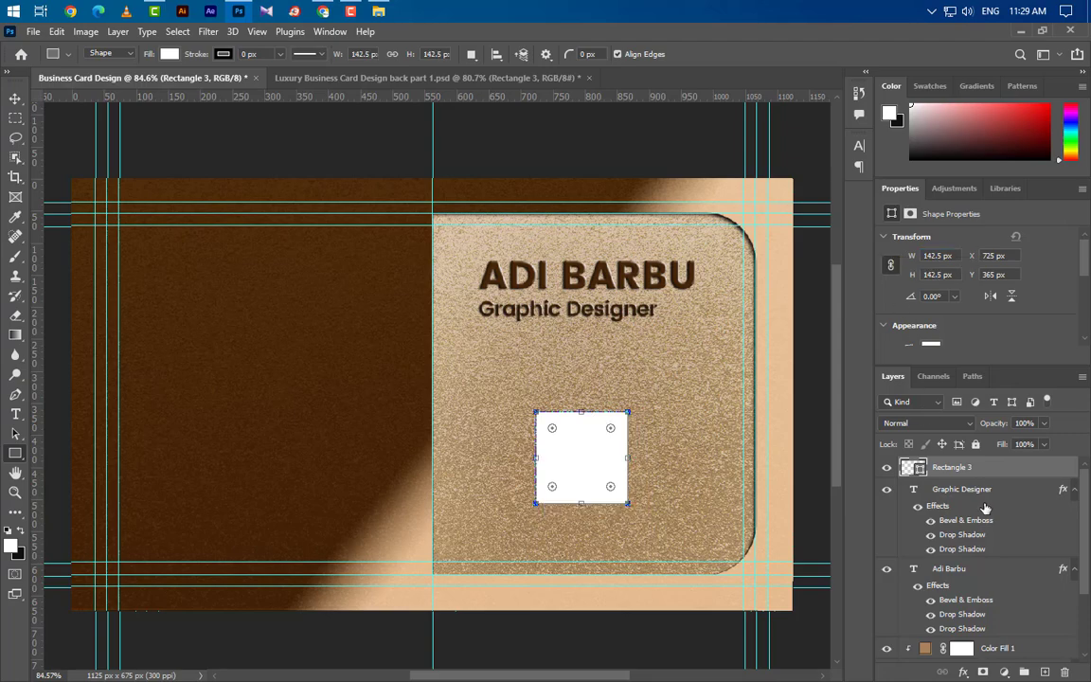
Enable an Inner Bevel style Bevel & Emboss on Rectangle 3.
double_click(1038, 472)
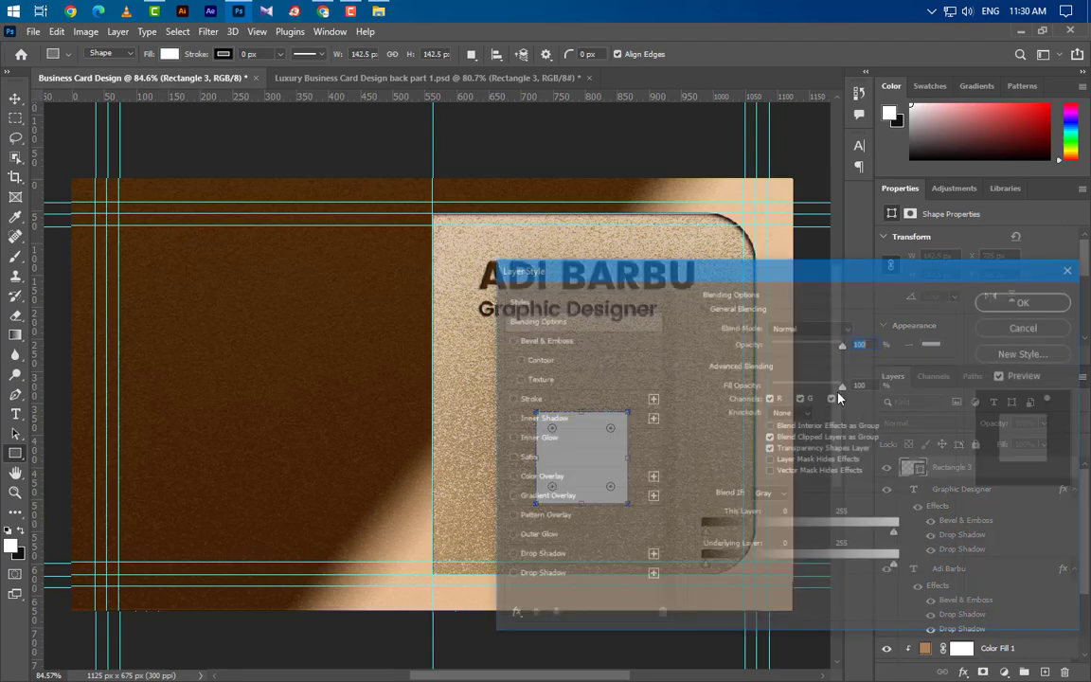
drag(636, 263, 796, 207)
click(750, 283)
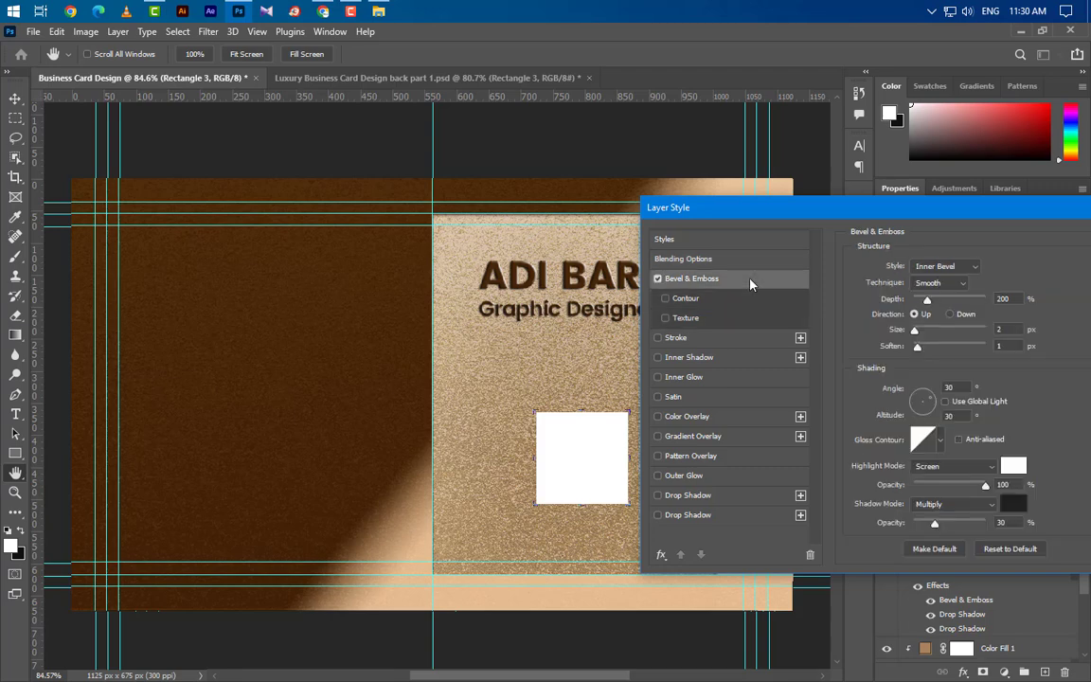
click(956, 268)
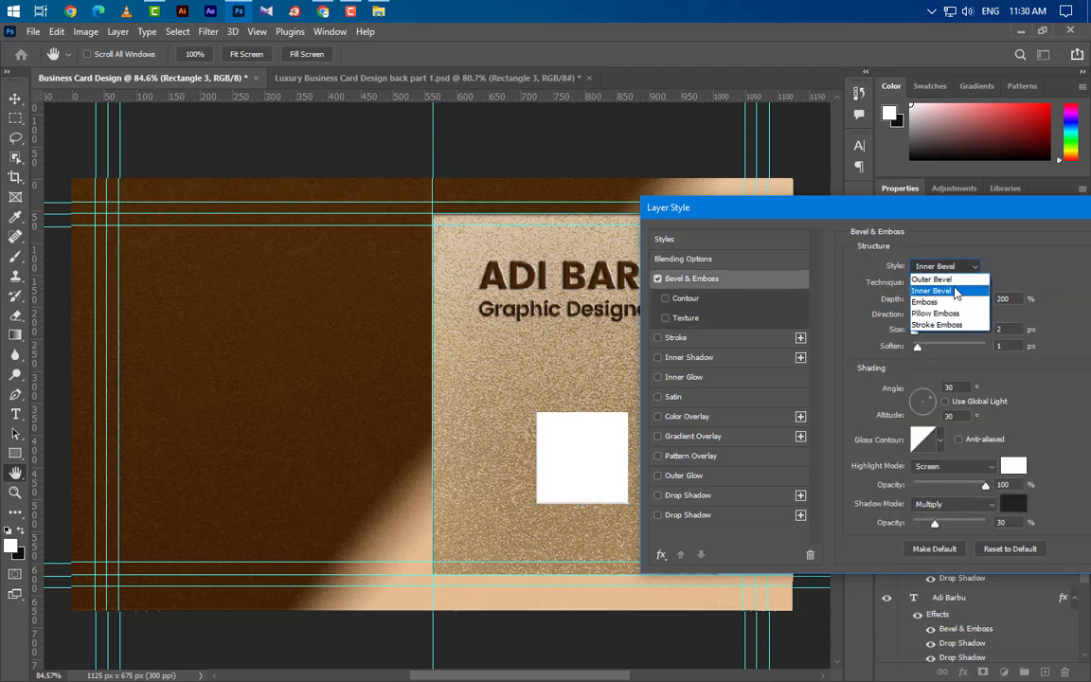
click(958, 291)
click(1010, 299)
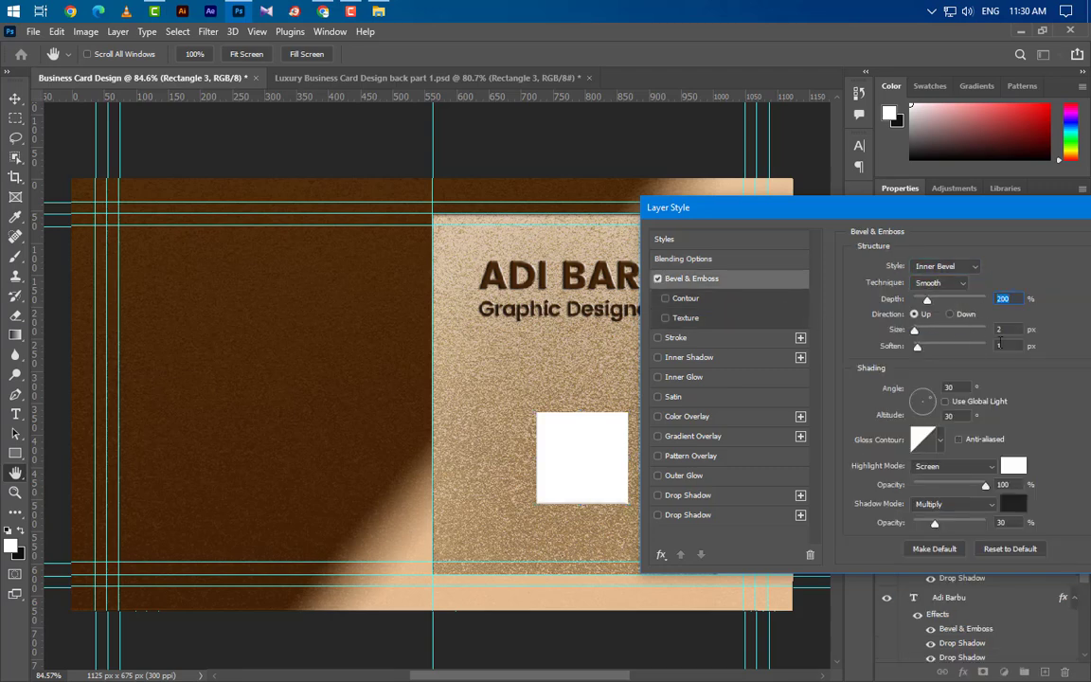
click(997, 329)
drag(1006, 347, 990, 347)
drag(956, 388, 929, 389)
click(951, 417)
click(1003, 484)
click(1001, 523)
Add two Drop Shadows to the square and apply the layer styles.
click(716, 496)
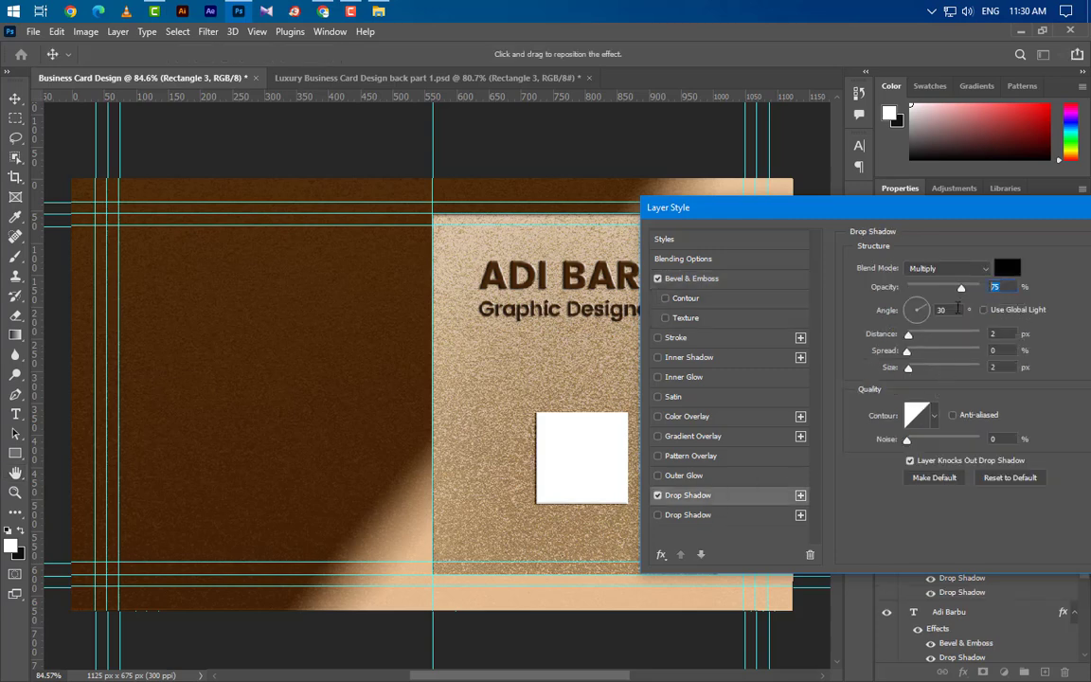
click(978, 332)
click(763, 514)
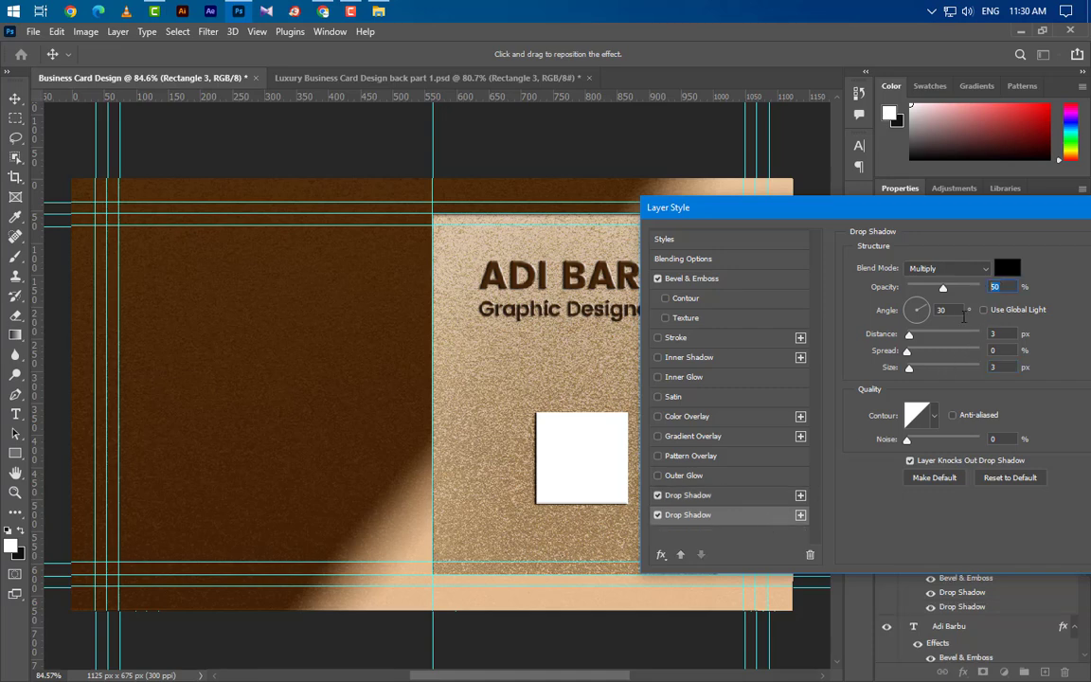
click(941, 310)
key(Tab)
key(Tab)
key(Tab)
drag(992, 218, 981, 219)
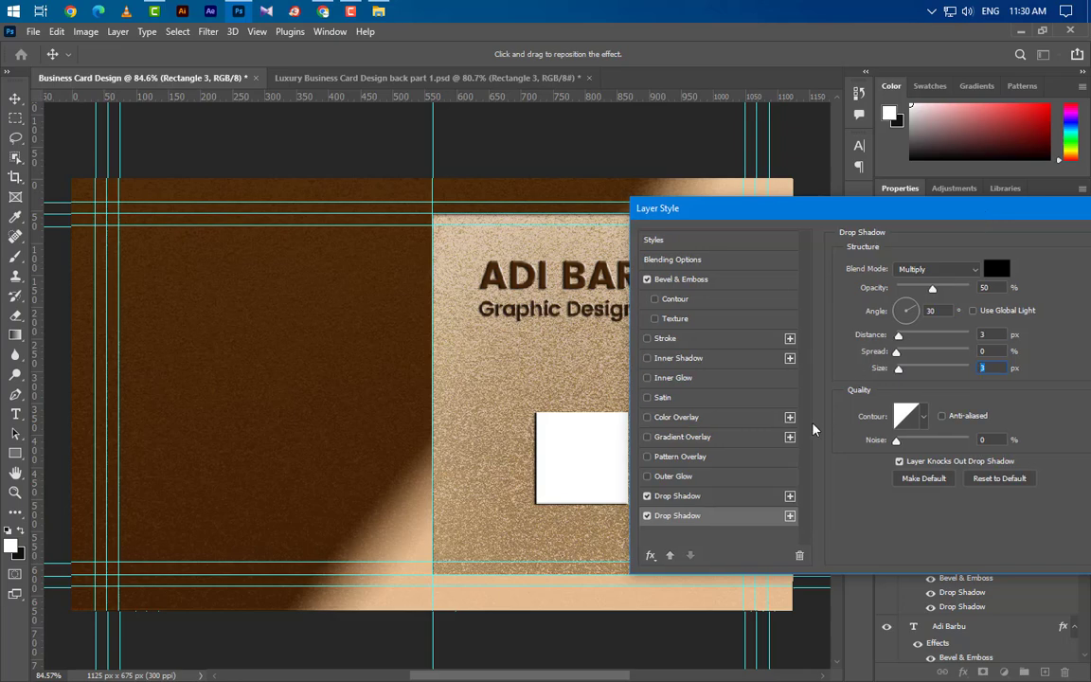
drag(905, 212, 713, 212)
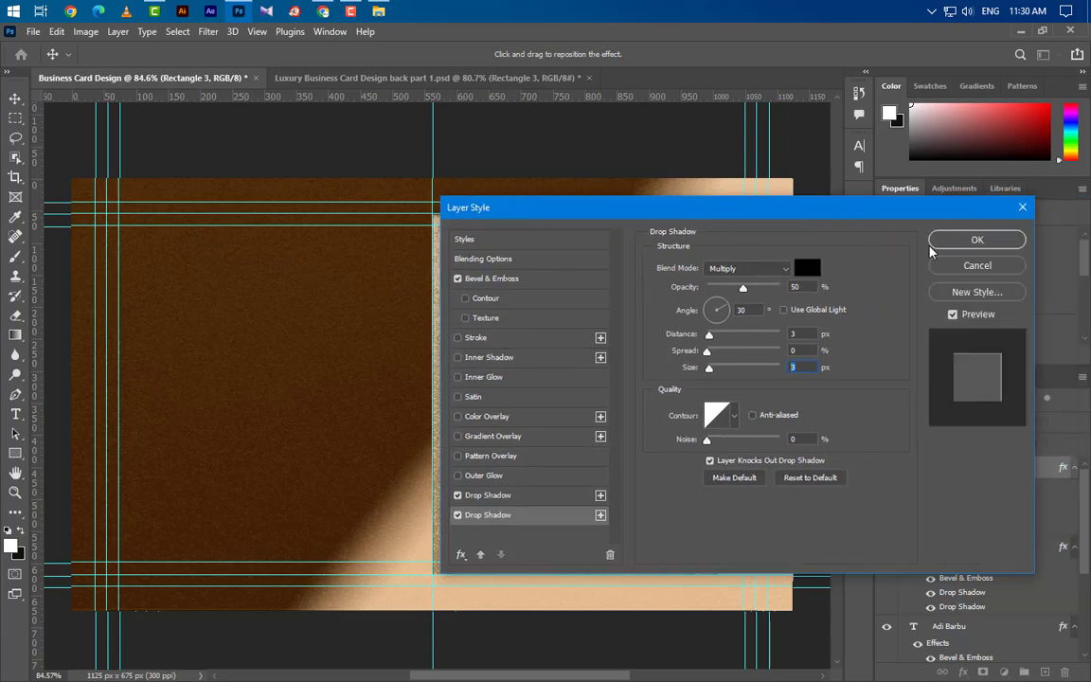
key(Return)
Fill the square dark brown #462608 and drag the QR code image onto the card.
double_click(922, 469)
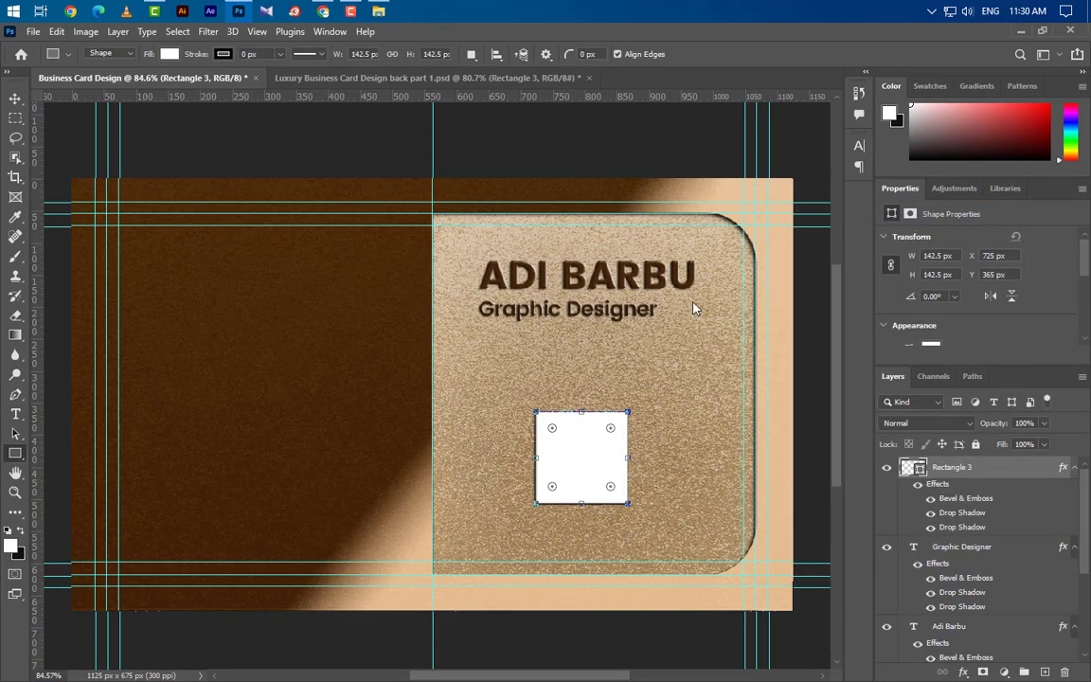
click(666, 279)
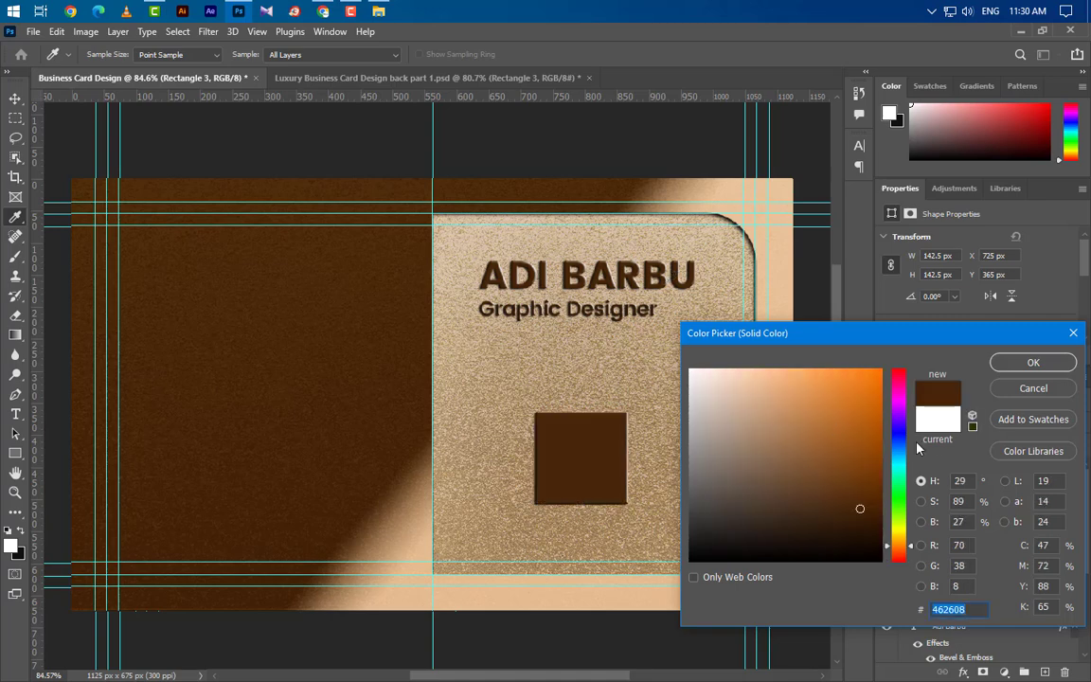
click(1035, 363)
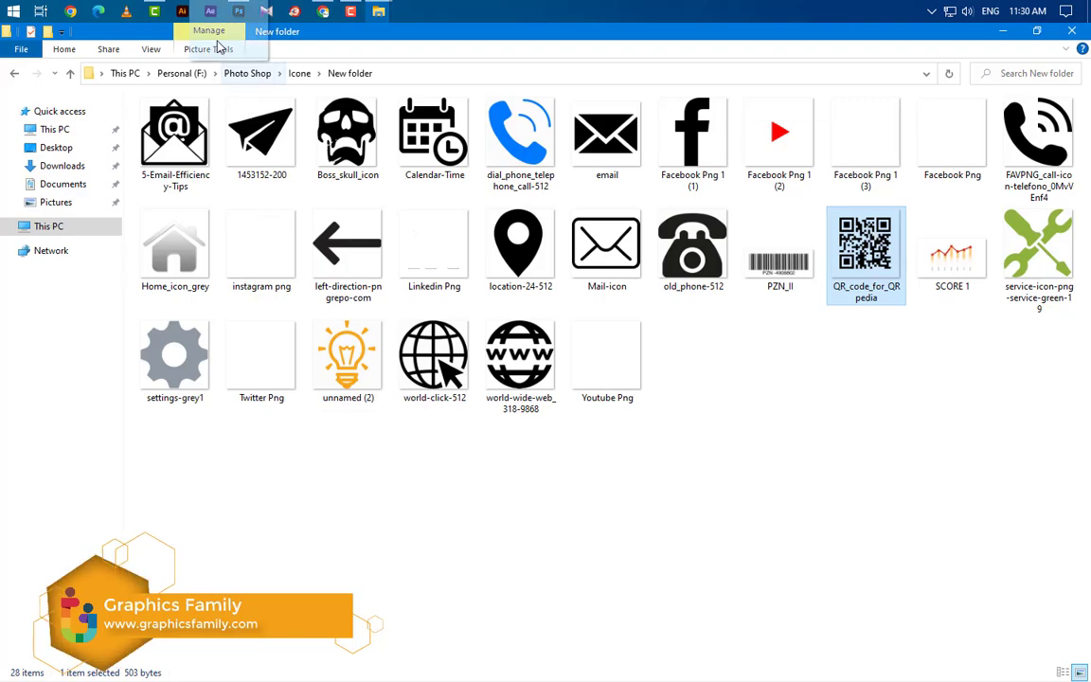
click(237, 10)
drag(382, 146, 698, 310)
Scale the QR_code_for_QRpedia image to 118 × 118 px so it fits the brown square.
scroll(584, 196, up, 3)
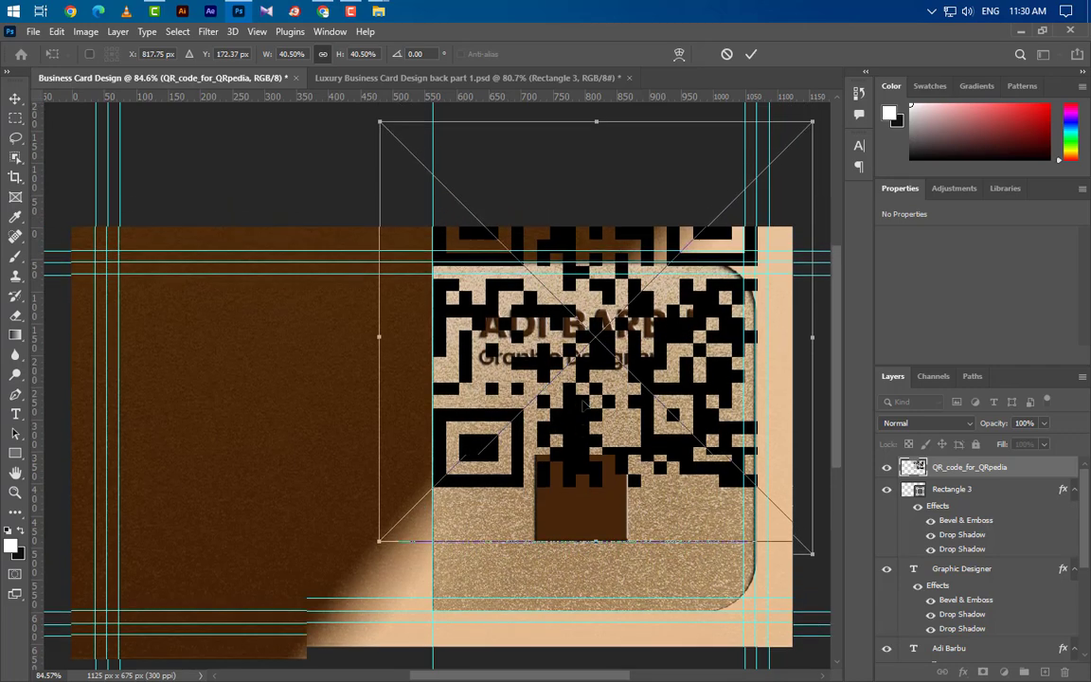
drag(596, 159, 586, 493)
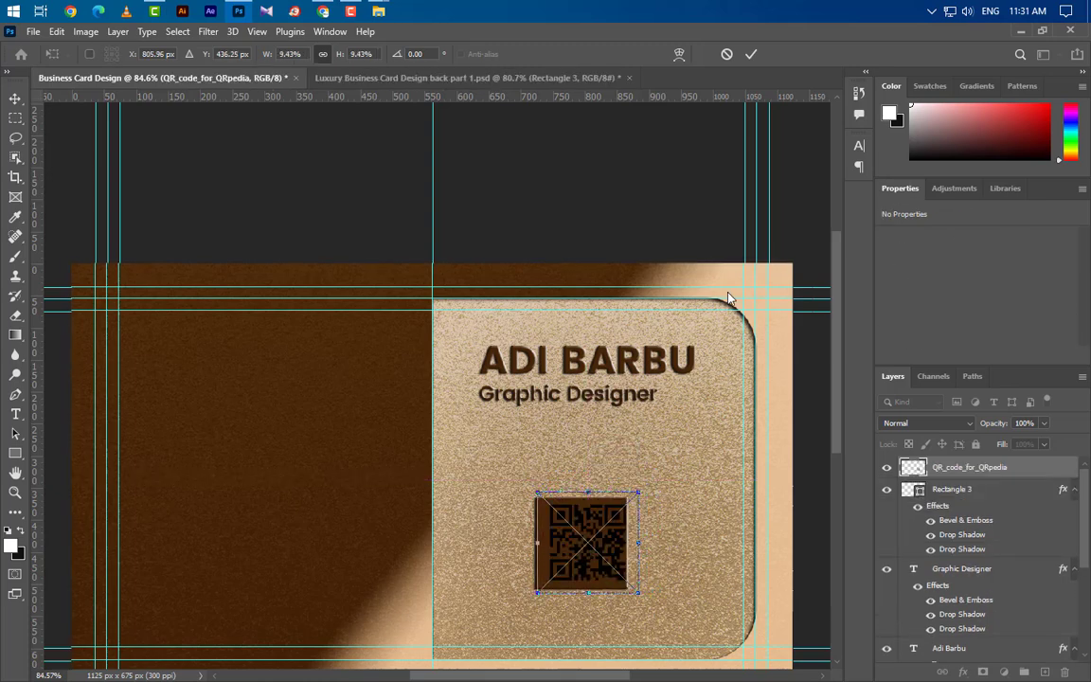
click(752, 54)
ctrl+click(912, 467)
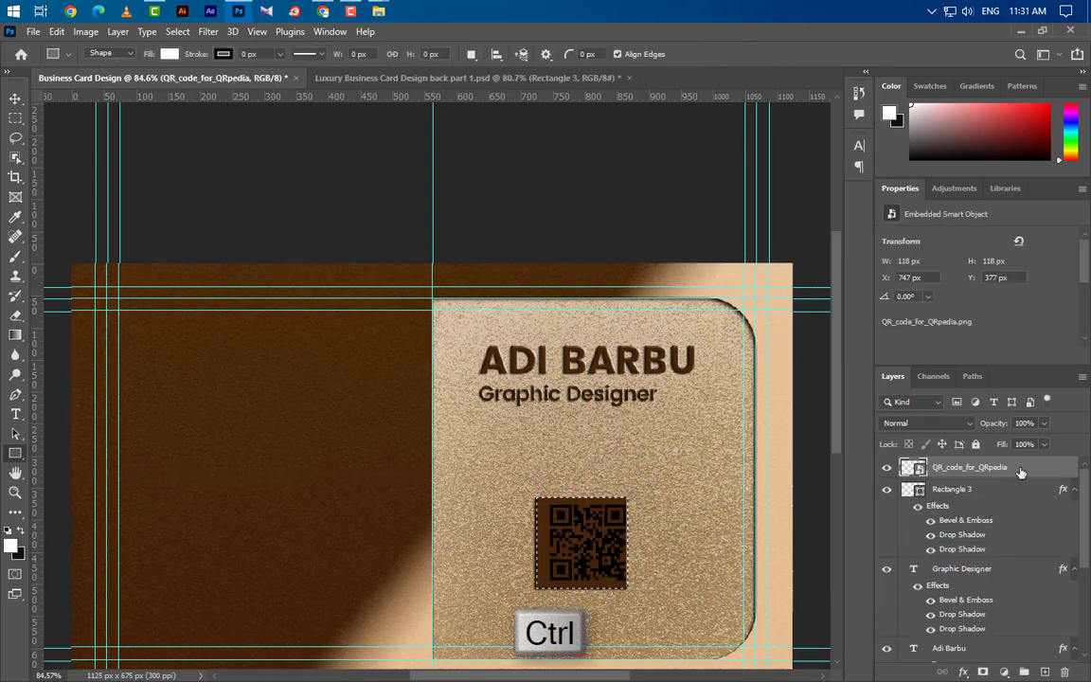
key(v)
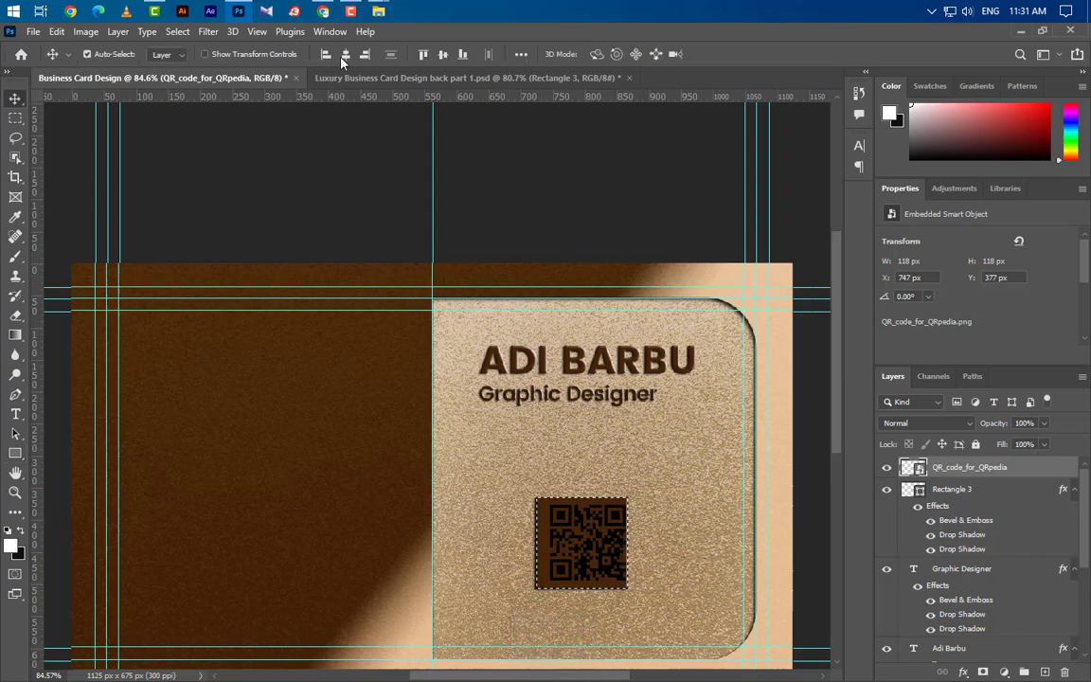
key(ctrl+d)
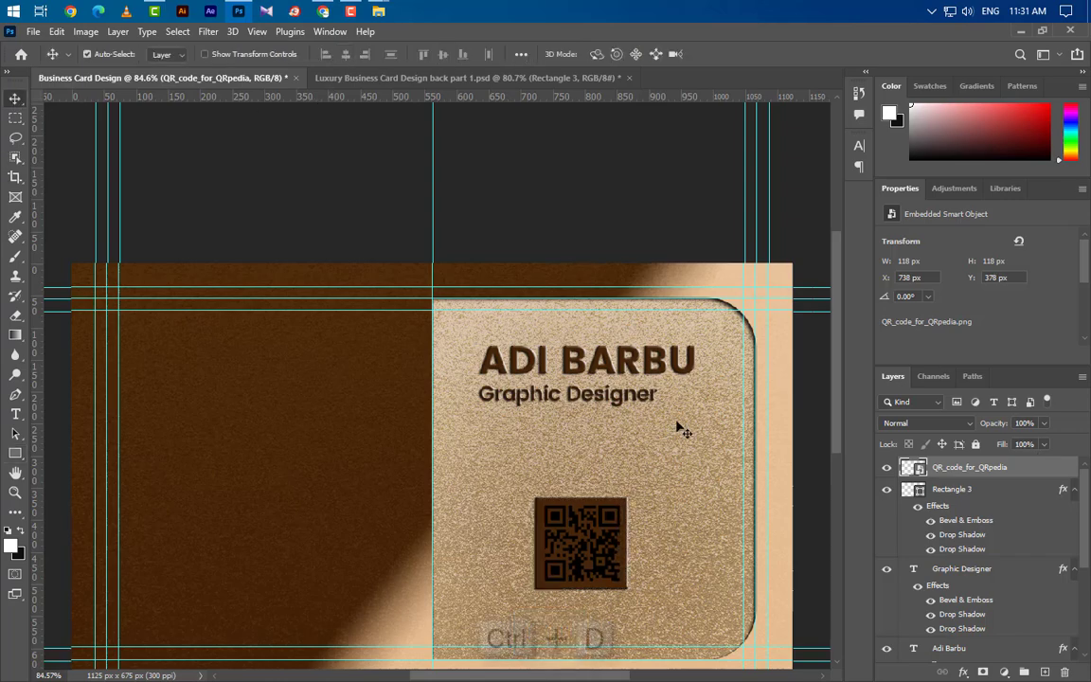
scroll(606, 573, down, 1)
scroll(606, 573, up, 4)
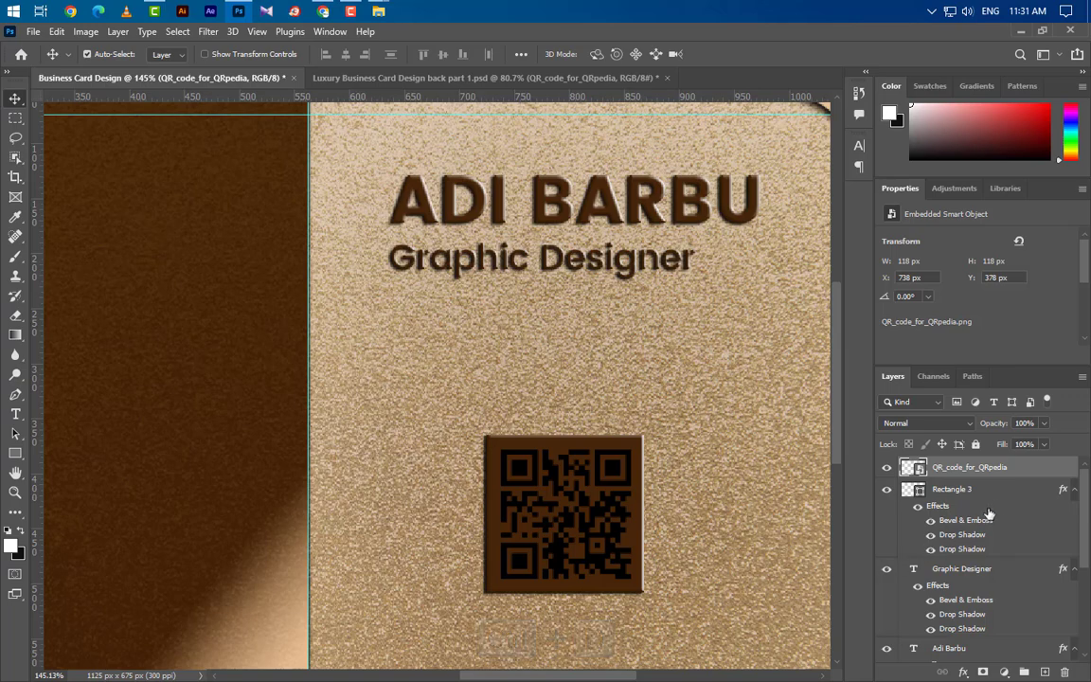
Give the QR code a Smooth Inner Bevel emboss with depth 34% and size 3 px.
double_click(1035, 477)
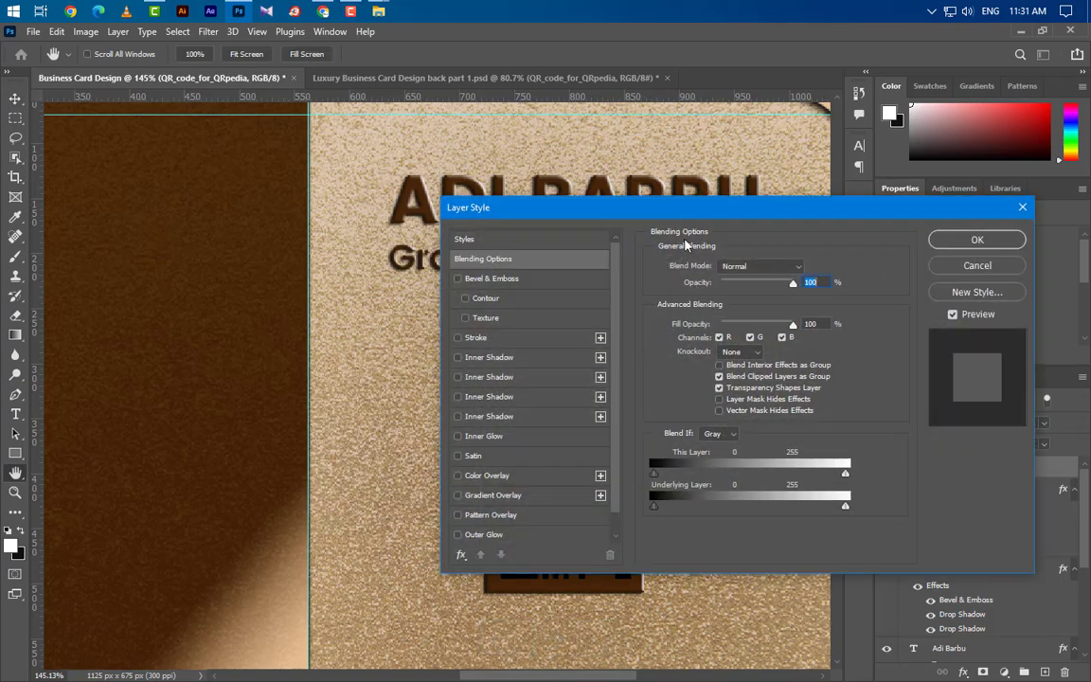
drag(493, 208, 663, 139)
click(717, 210)
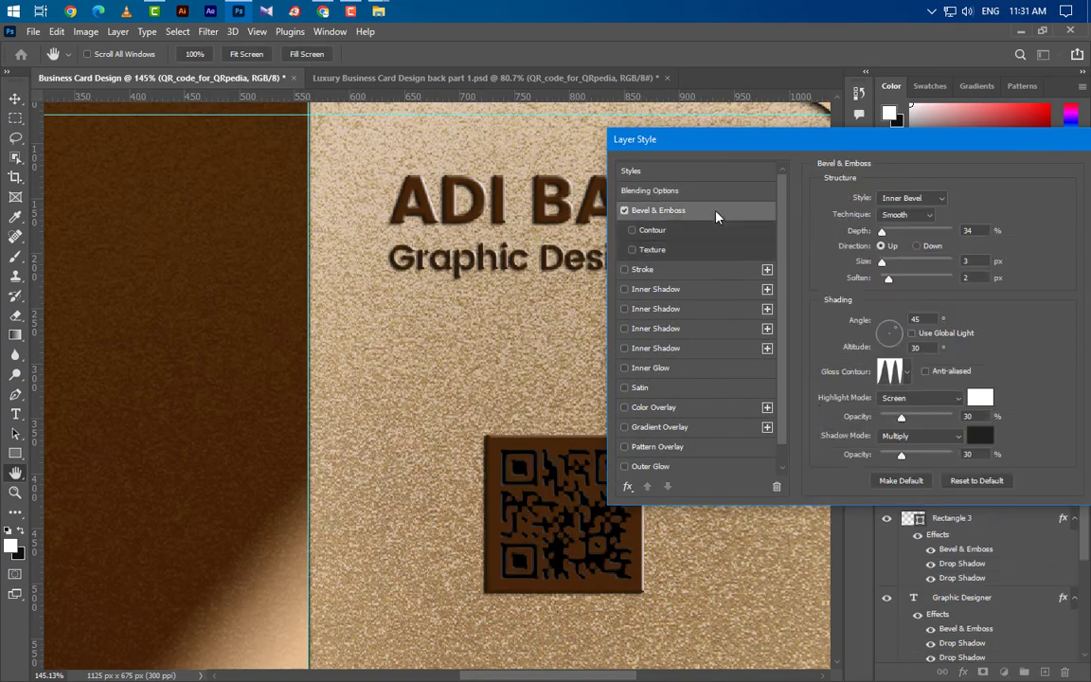
click(911, 198)
click(902, 210)
click(915, 216)
click(917, 228)
Keep Screen highlight and Multiply shadow modes, confirm the dark shadow colour, and enable Inner Shadow.
click(907, 319)
click(919, 349)
click(907, 373)
click(1023, 398)
click(934, 401)
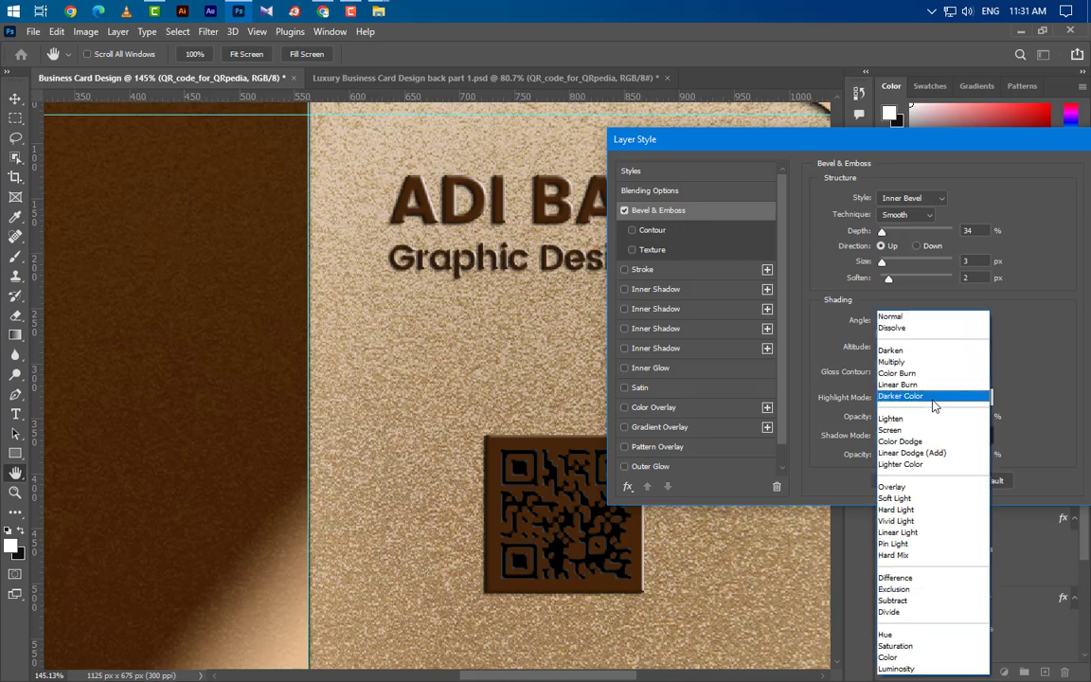
click(934, 430)
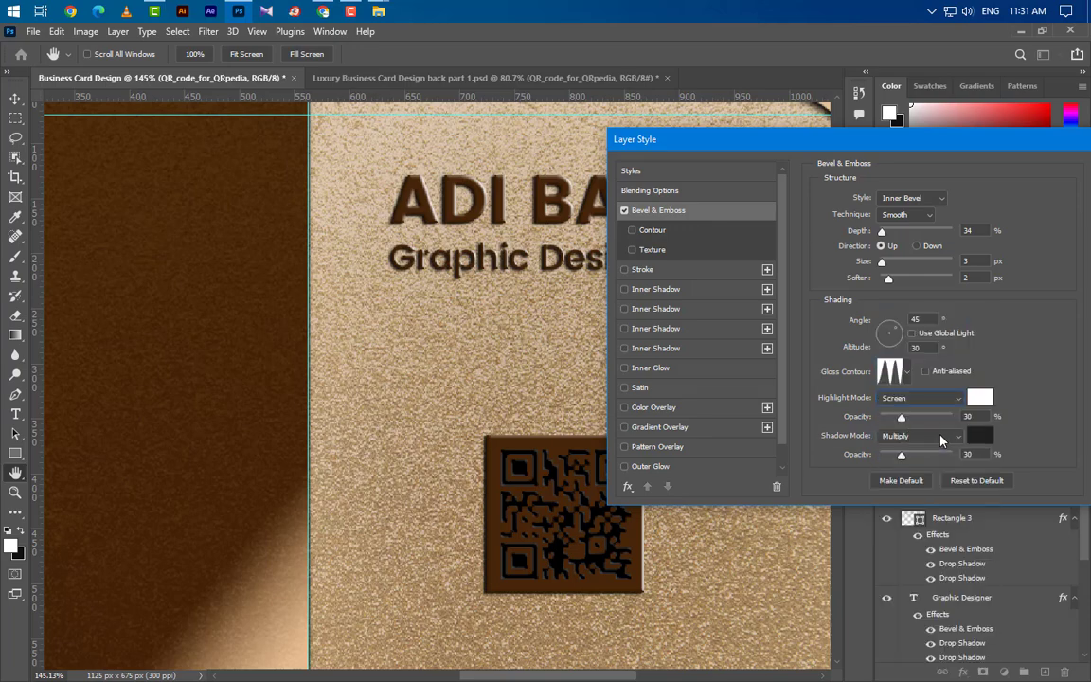
click(940, 436)
click(909, 364)
click(980, 436)
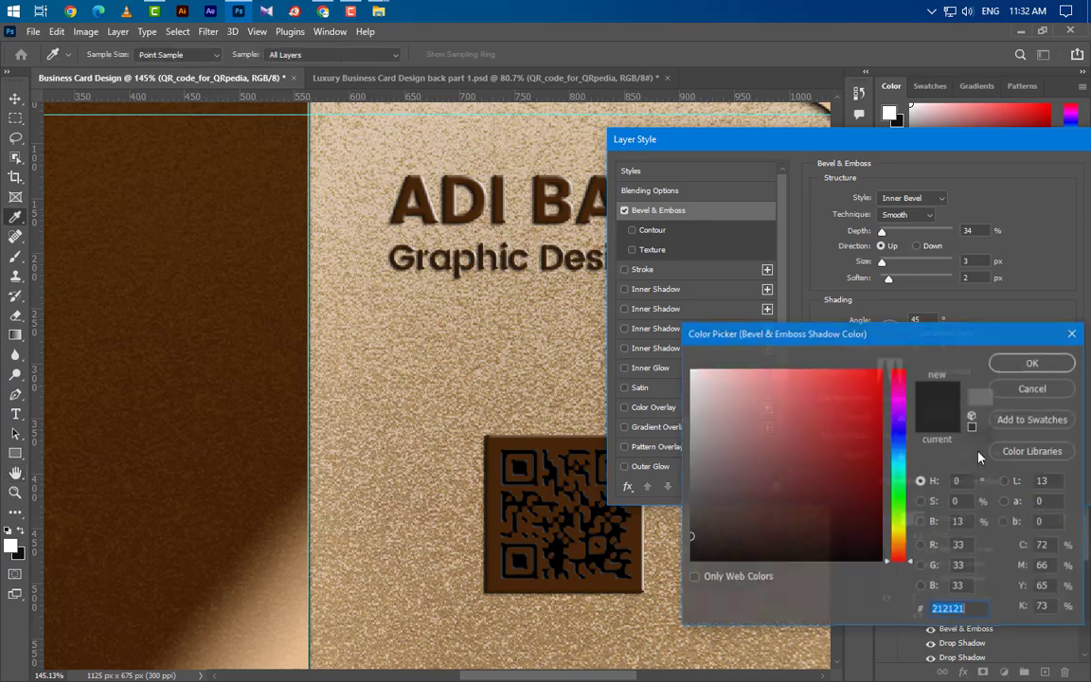
click(1041, 368)
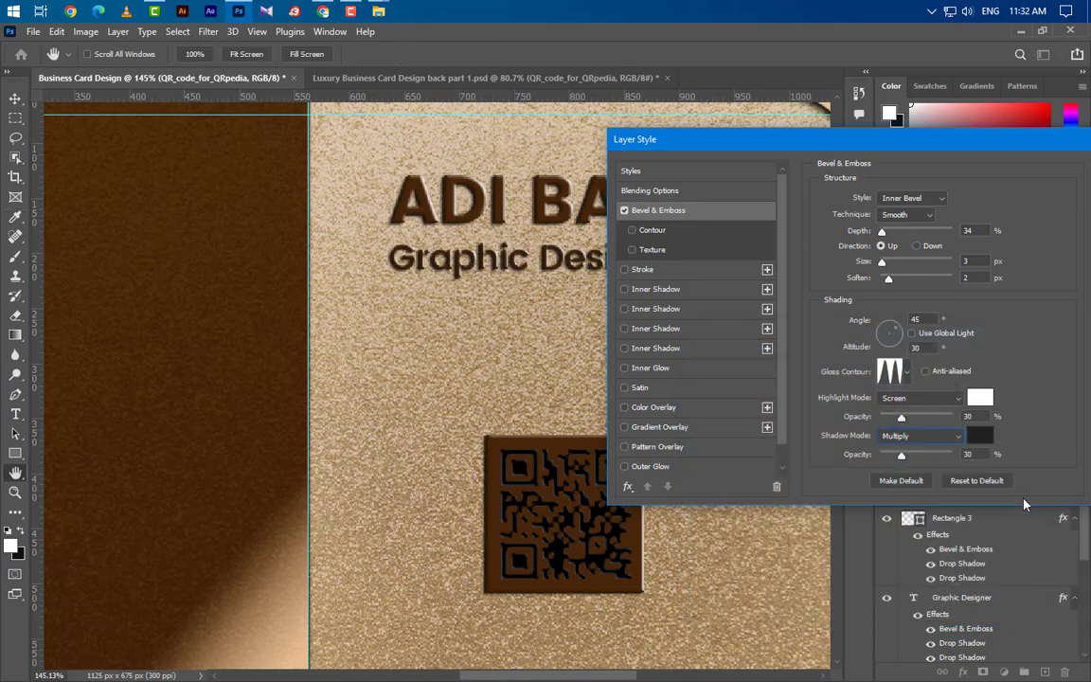
click(712, 294)
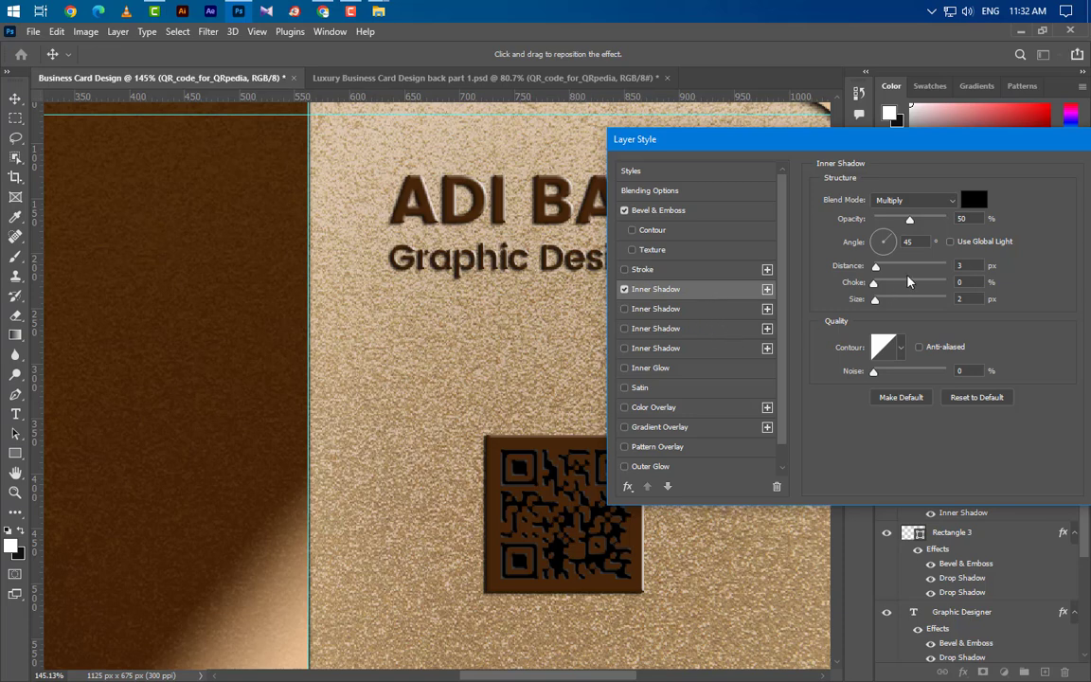
Add second and third Inner Shadows to the QR code, adjusting their distance and size.
key(Tab)
key(Tab)
key(Tab)
click(653, 309)
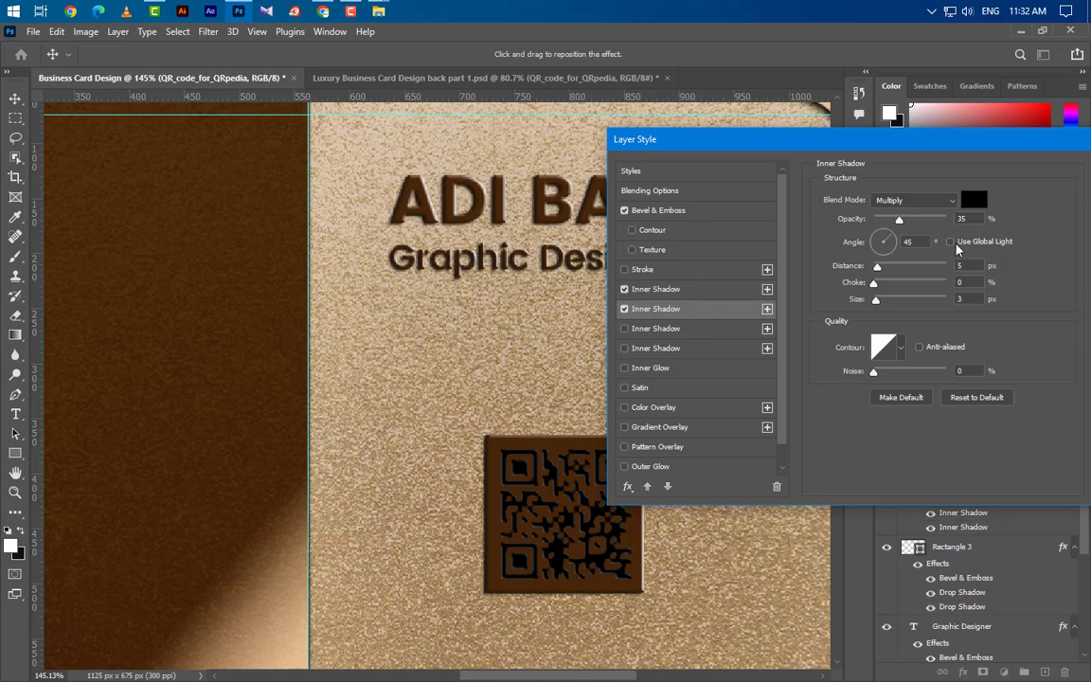
key(Tab)
key(Tab)
key(Tab)
key(Tab)
click(701, 330)
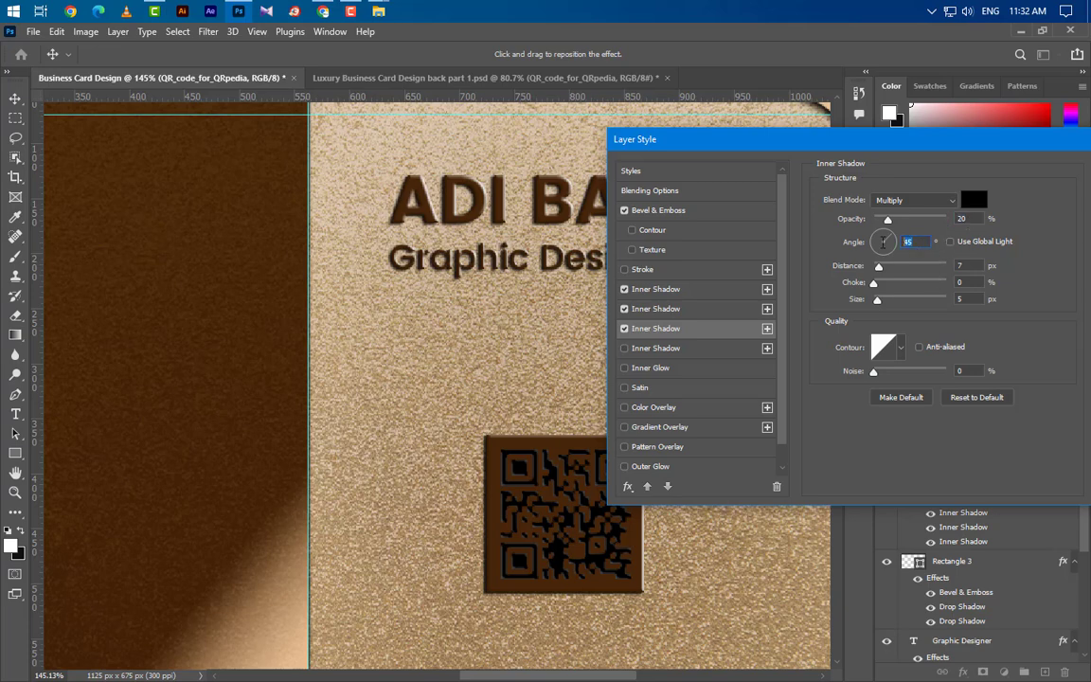
click(953, 267)
key(Tab)
key(Tab)
Add a Screen-mode tan #cb9e72 Inner Glow to the QR code.
click(680, 369)
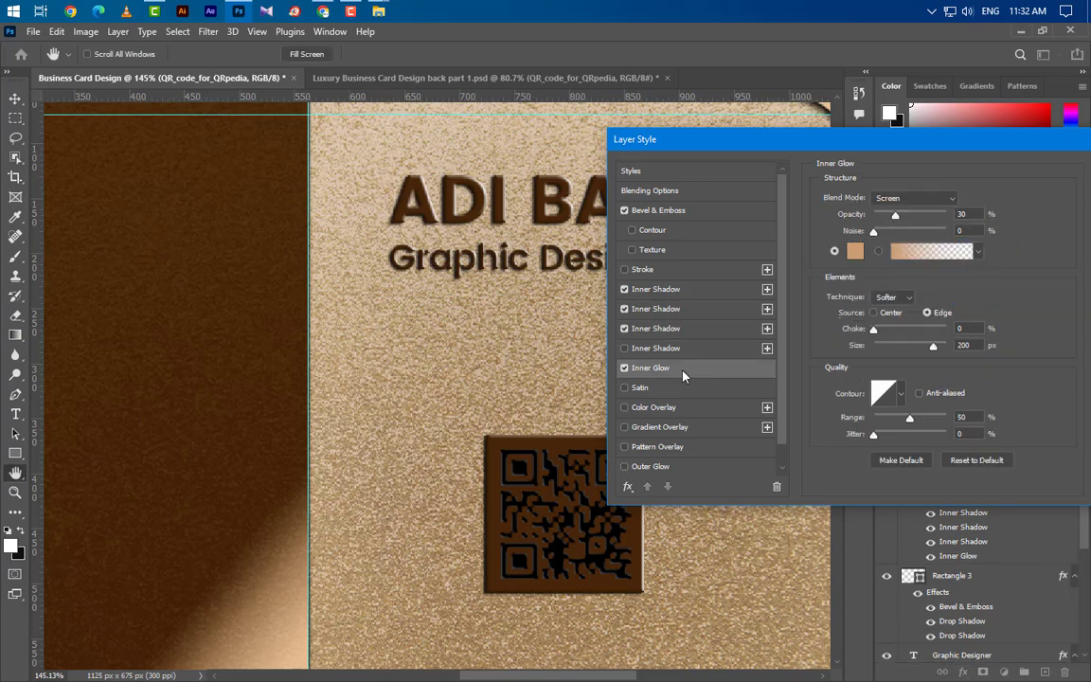
click(938, 198)
click(947, 319)
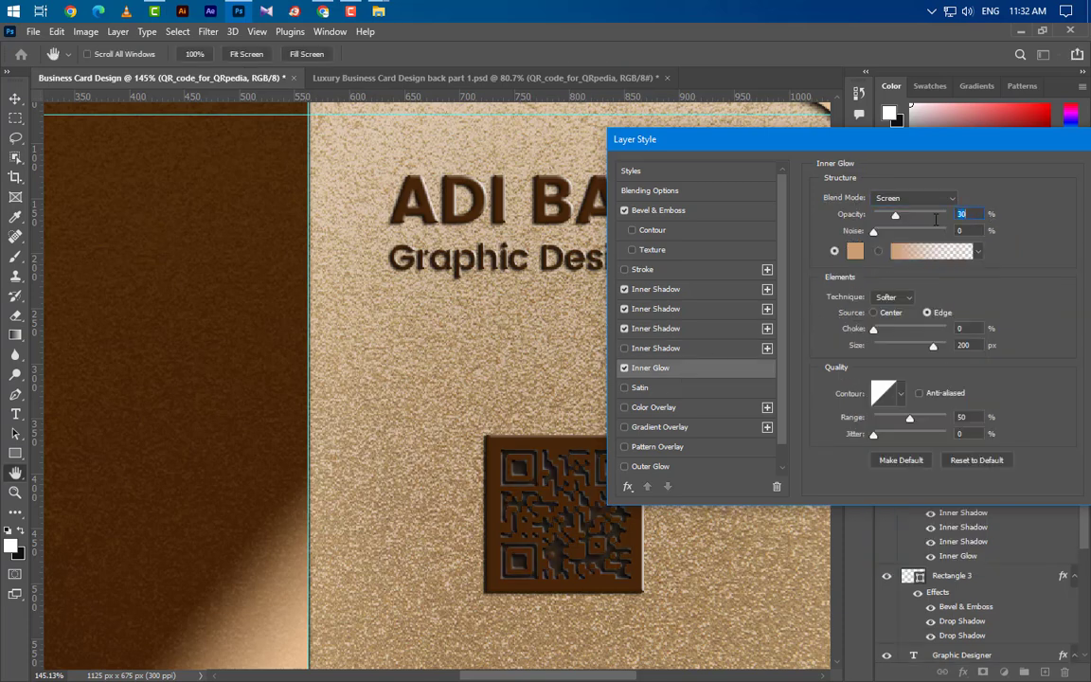
click(856, 253)
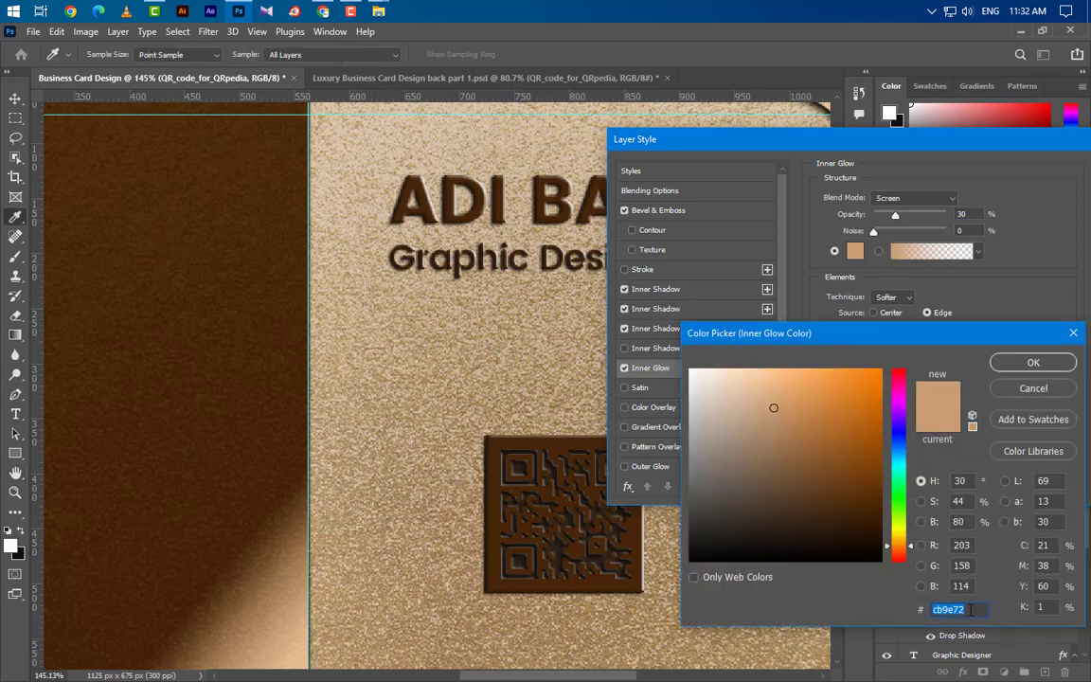
click(1034, 363)
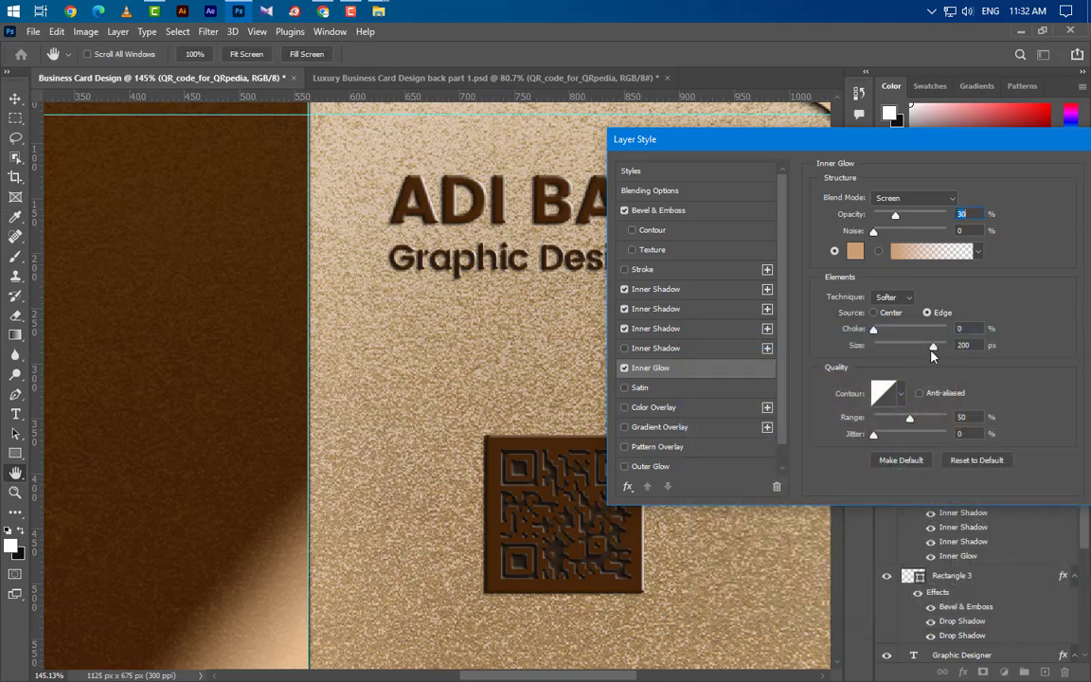
click(978, 345)
Add a light gold #e5be91 Color Overlay.
click(701, 412)
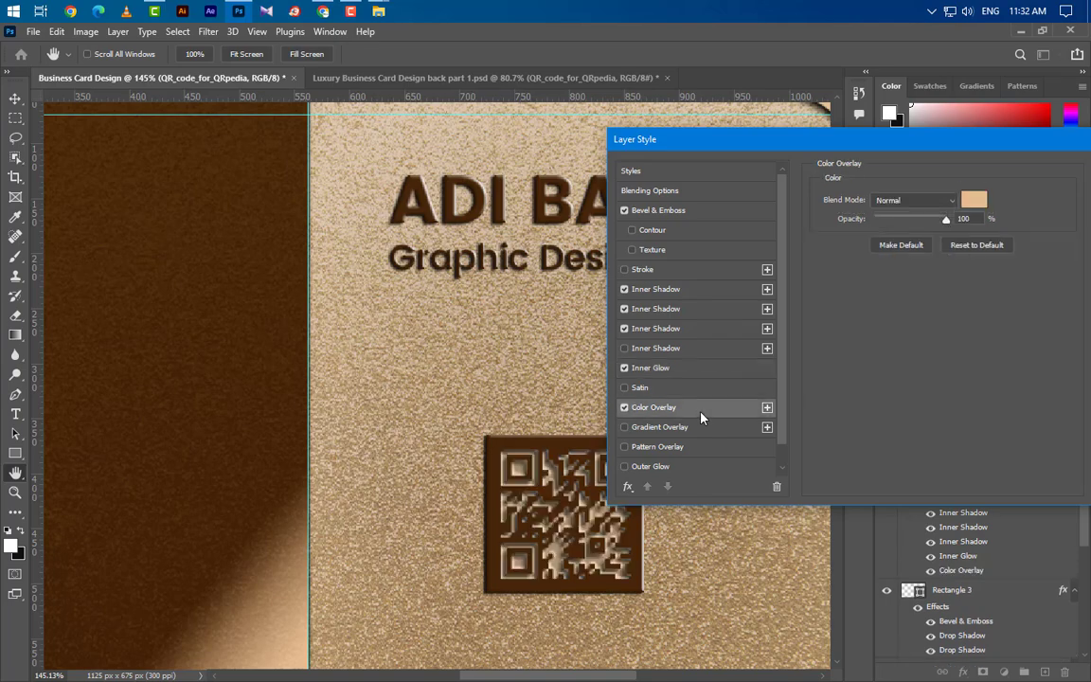
click(974, 200)
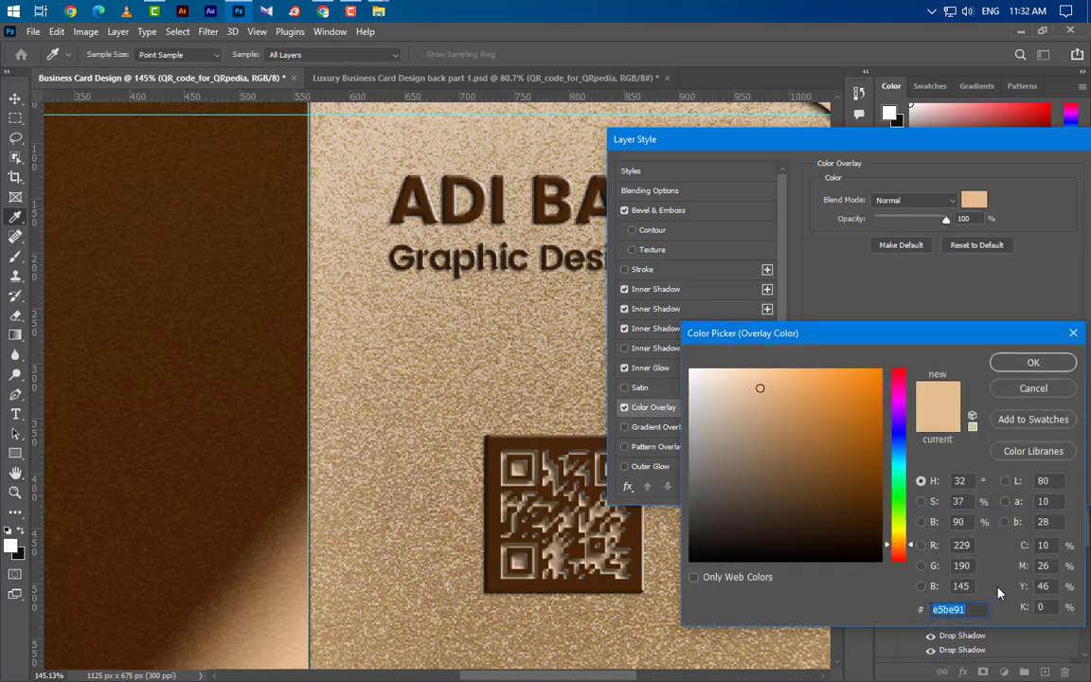
click(1016, 366)
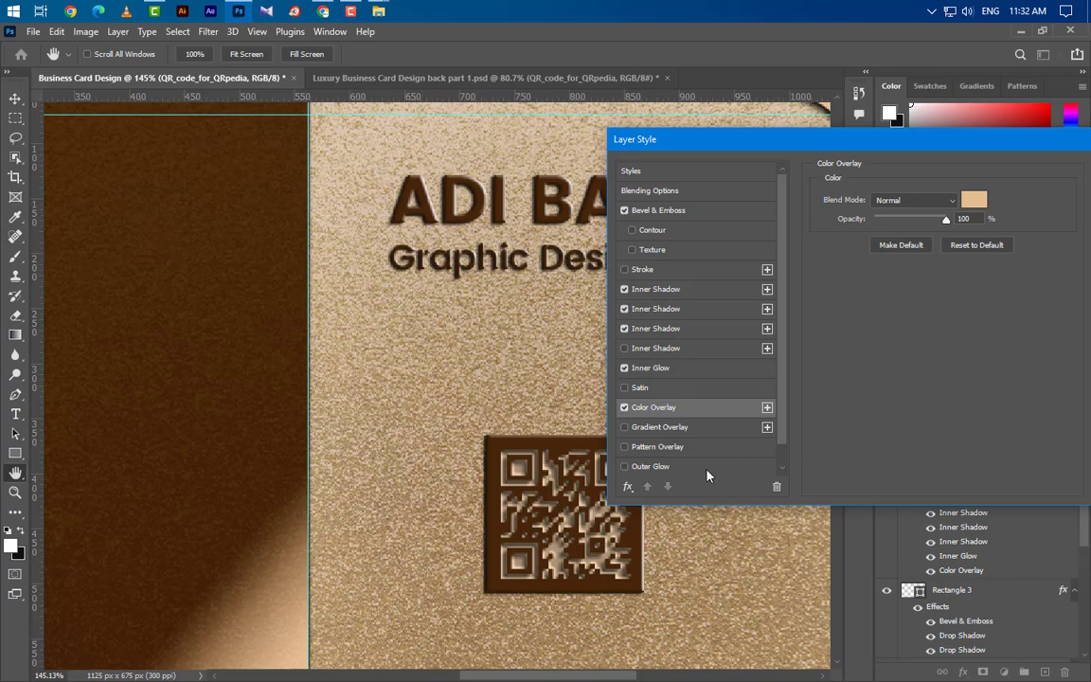
Add a black Multiply Outer Glow at 75% with 2 px size.
click(707, 468)
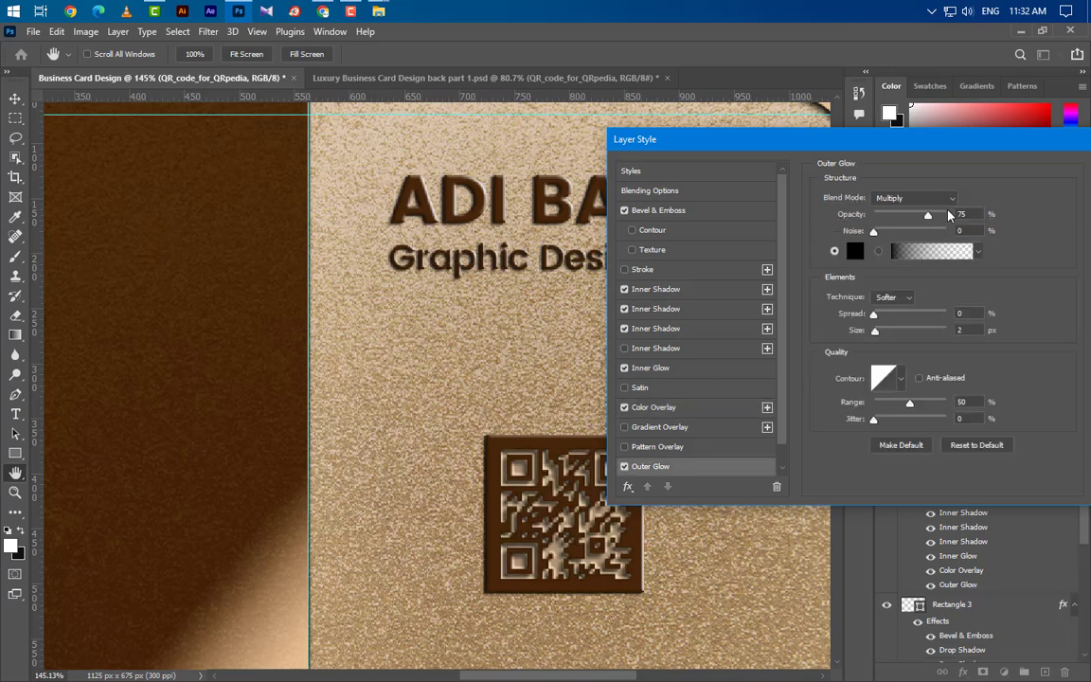
click(914, 198)
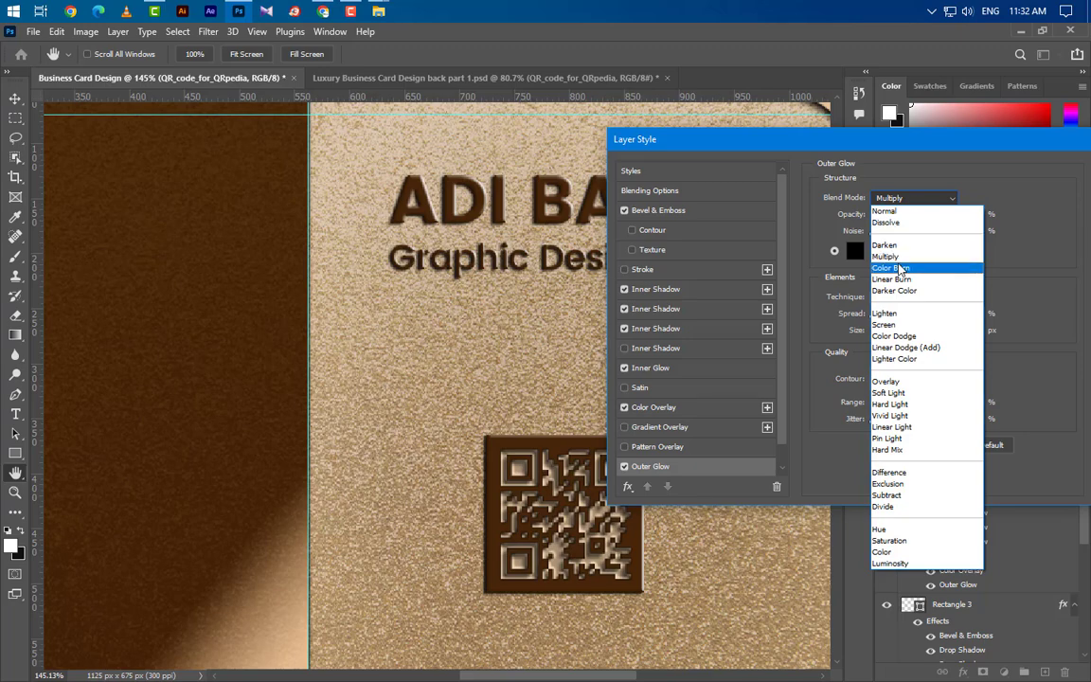
click(885, 255)
click(855, 250)
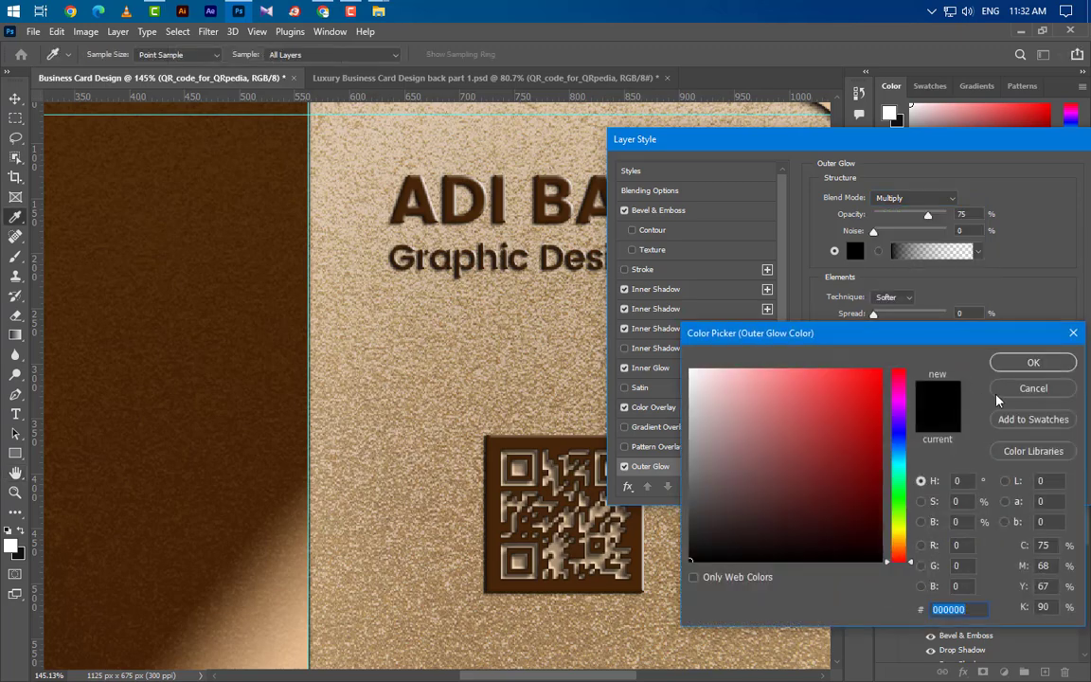
click(1033, 362)
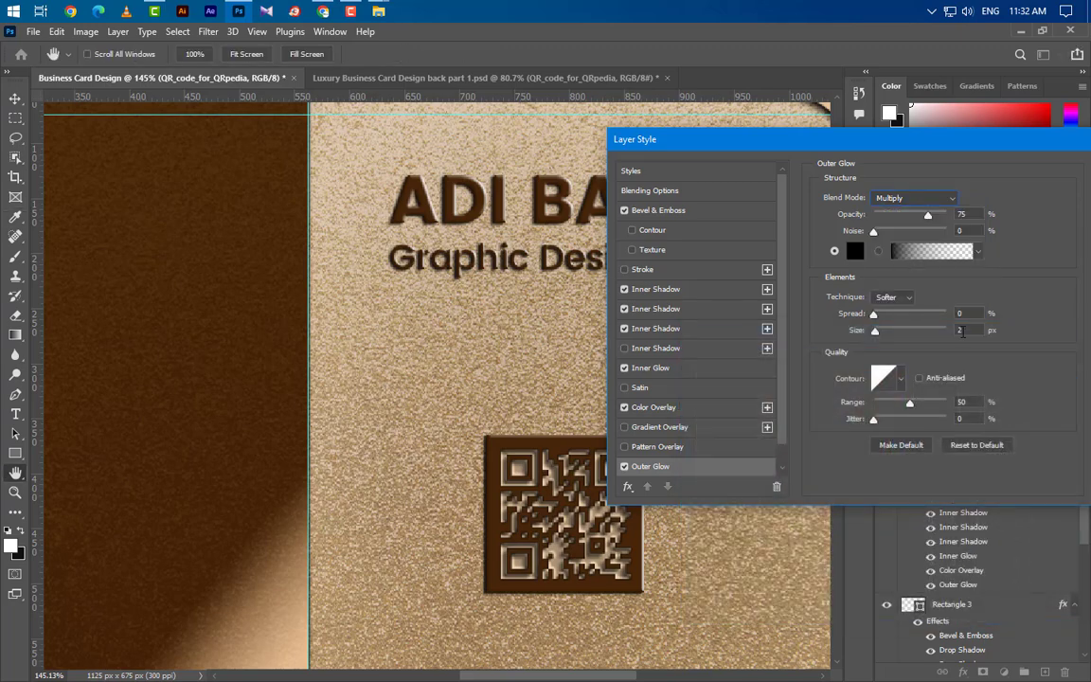
click(973, 401)
Apply the QR code's layer effects and close the Layer Style dialog.
drag(978, 151, 725, 190)
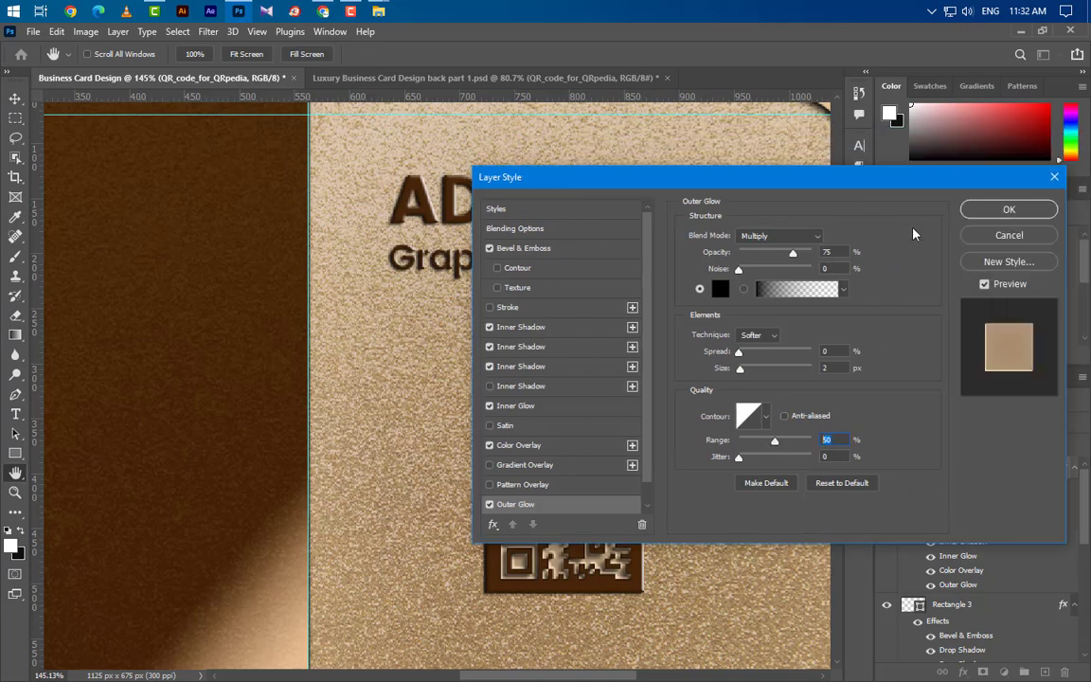
click(975, 210)
scroll(751, 419, down, 1)
scroll(751, 419, down, 3)
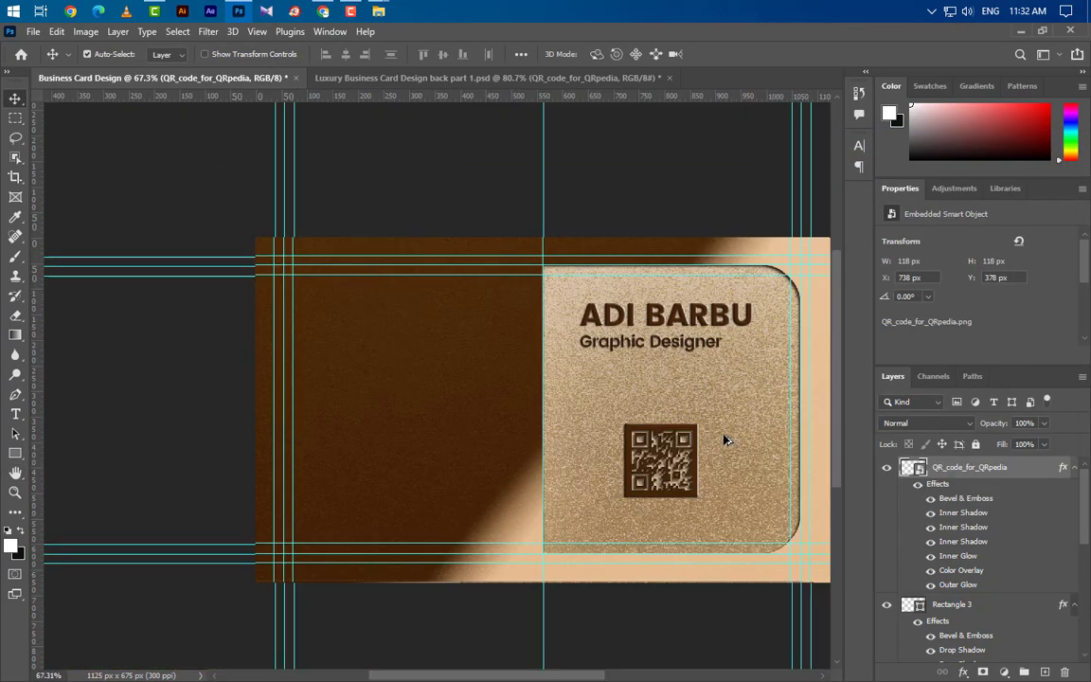
Move the QR code and brown square together to X 734.72, Y 375.38 px.
click(1075, 468)
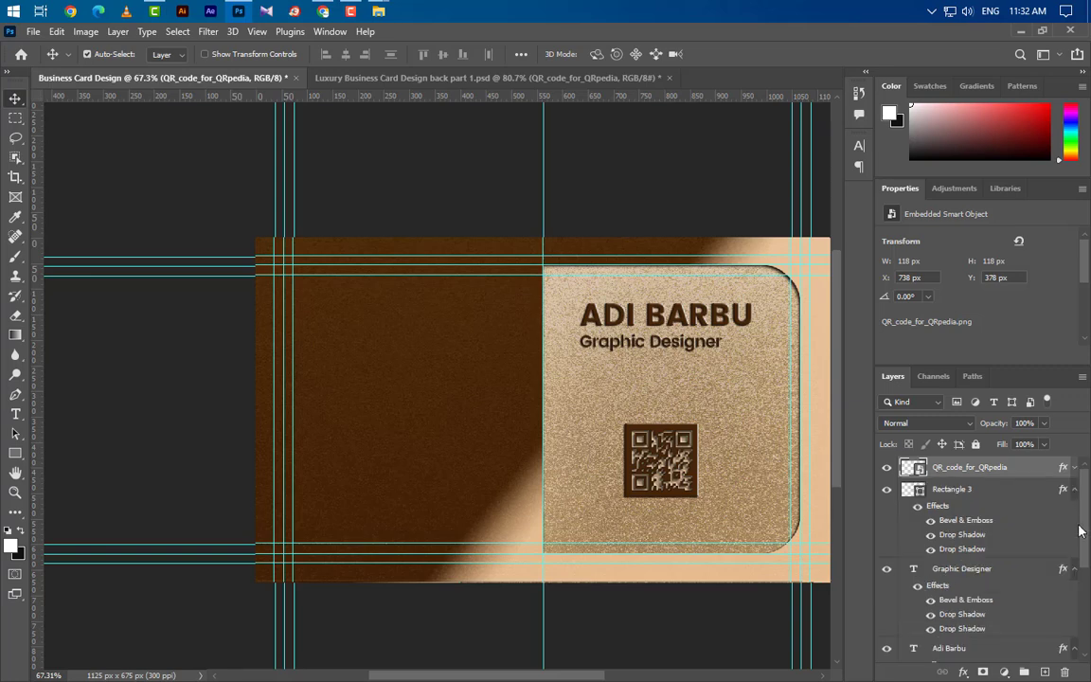
click(1075, 488)
shift+click(1022, 502)
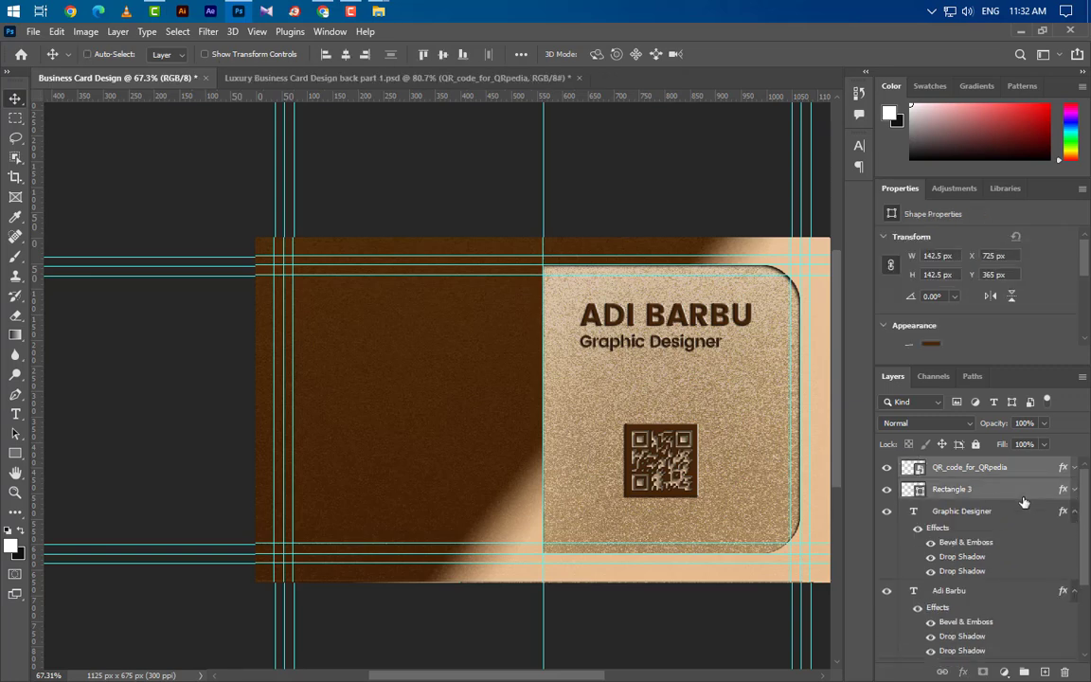
key(ctrl+t)
drag(675, 452, 680, 458)
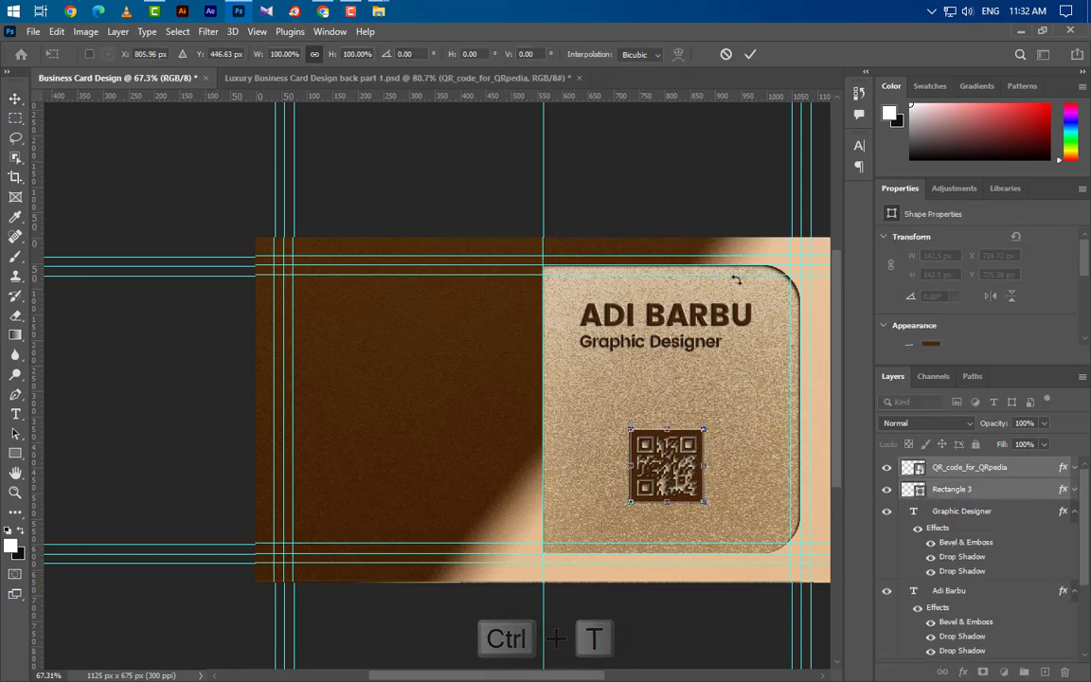
click(748, 54)
scroll(407, 516, up, 5)
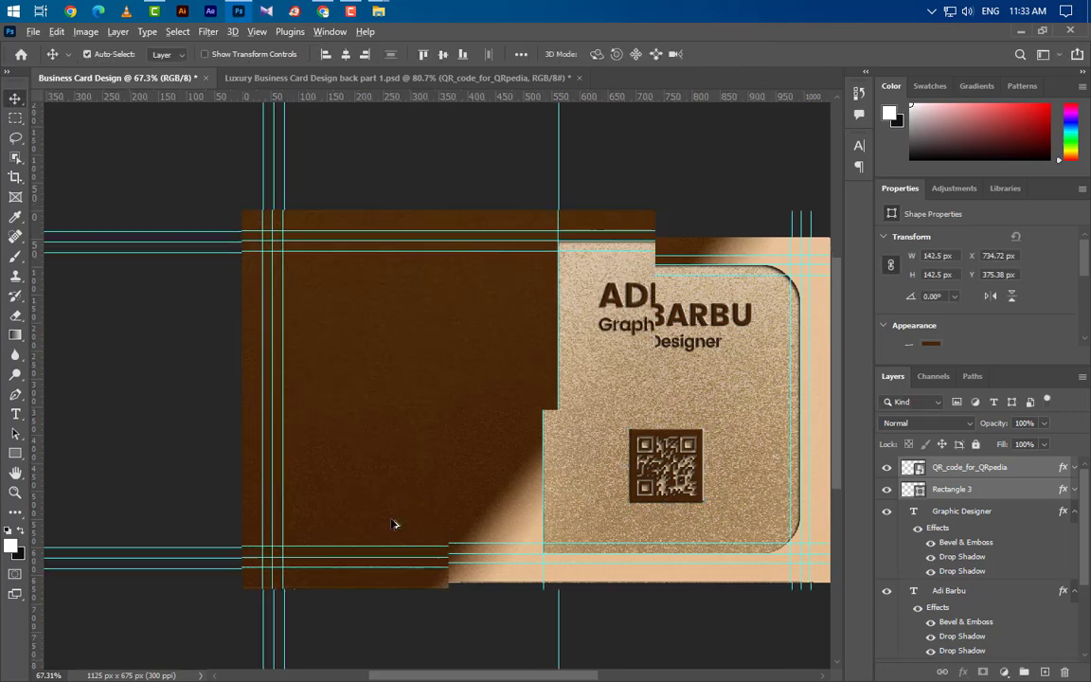
scroll(90, 483, up, 1)
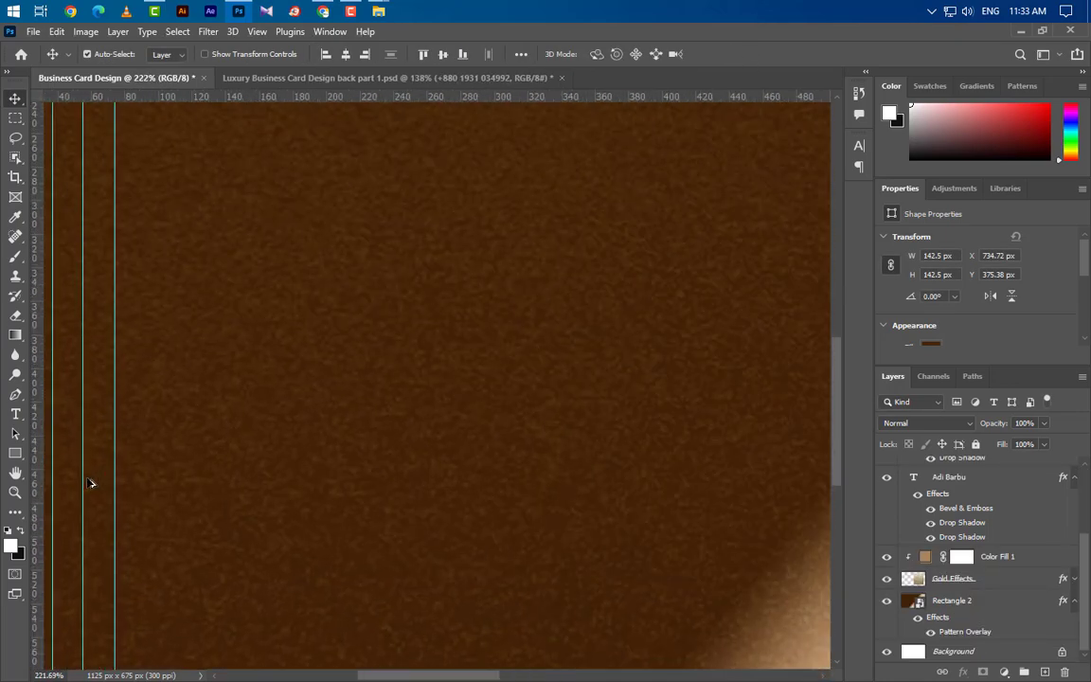
Draw Rectangle 4 near the card's left edge at 40.5 × 40.5 px with 5 px corner radius.
click(15, 453)
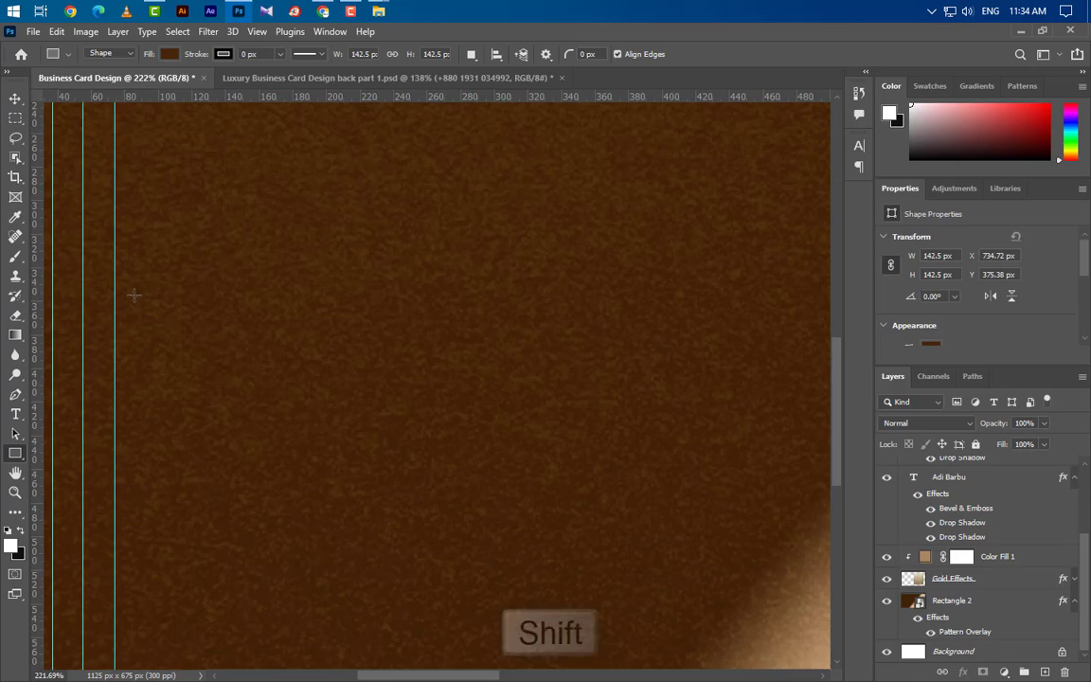
drag(133, 295, 182, 343)
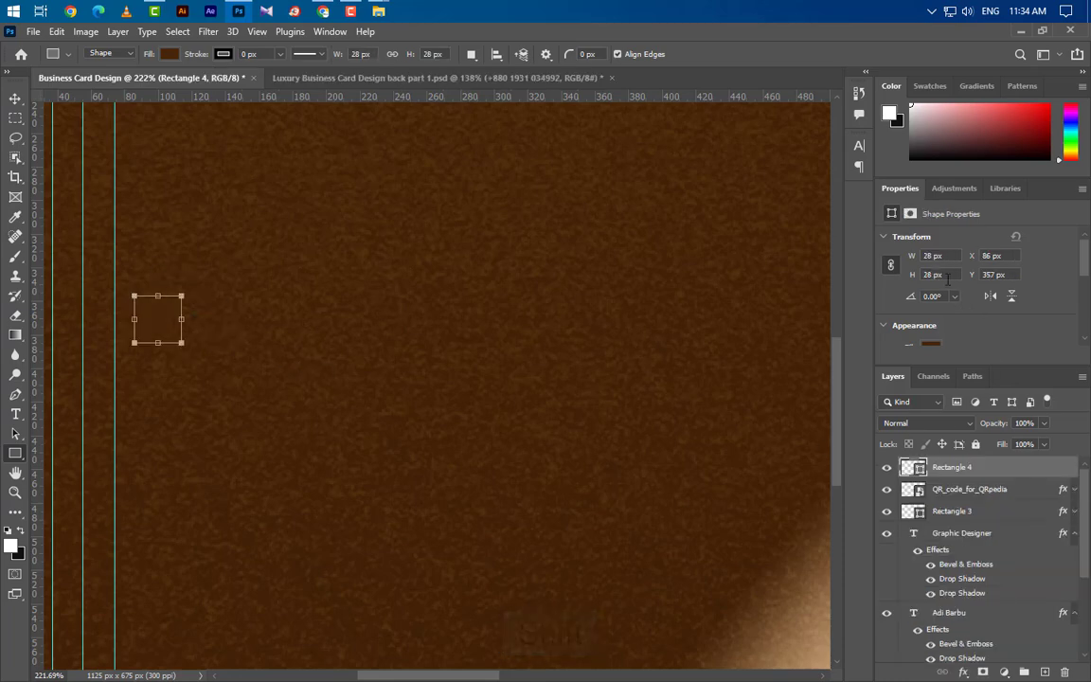
click(928, 255)
text(40.5)
key(Return)
scroll(947, 316, down, 5)
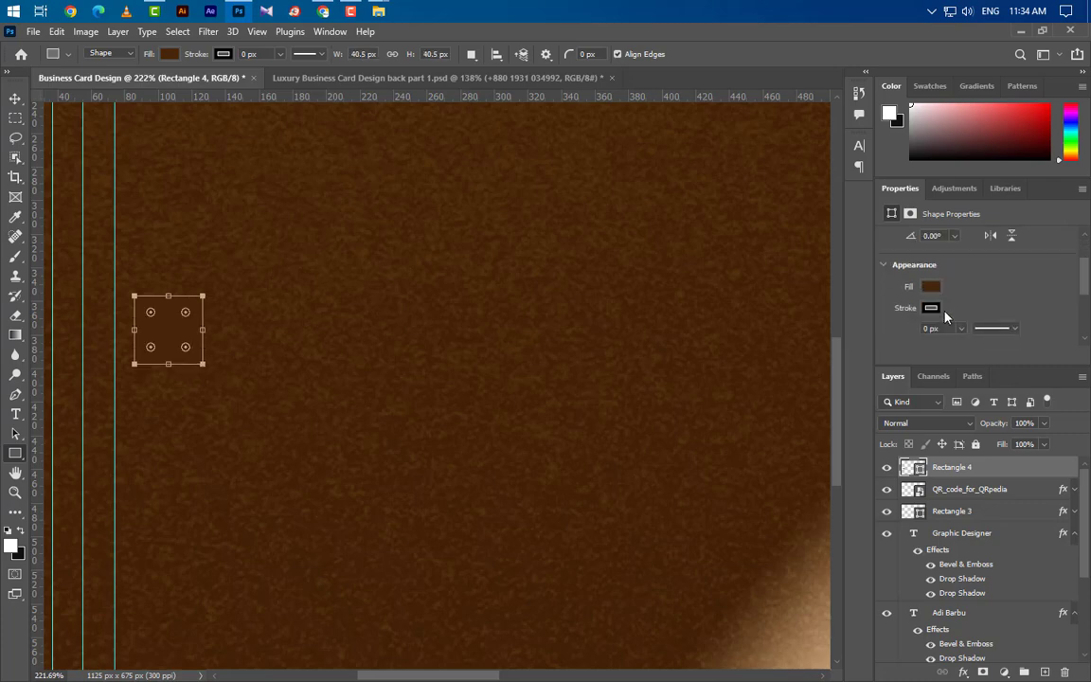
click(931, 320)
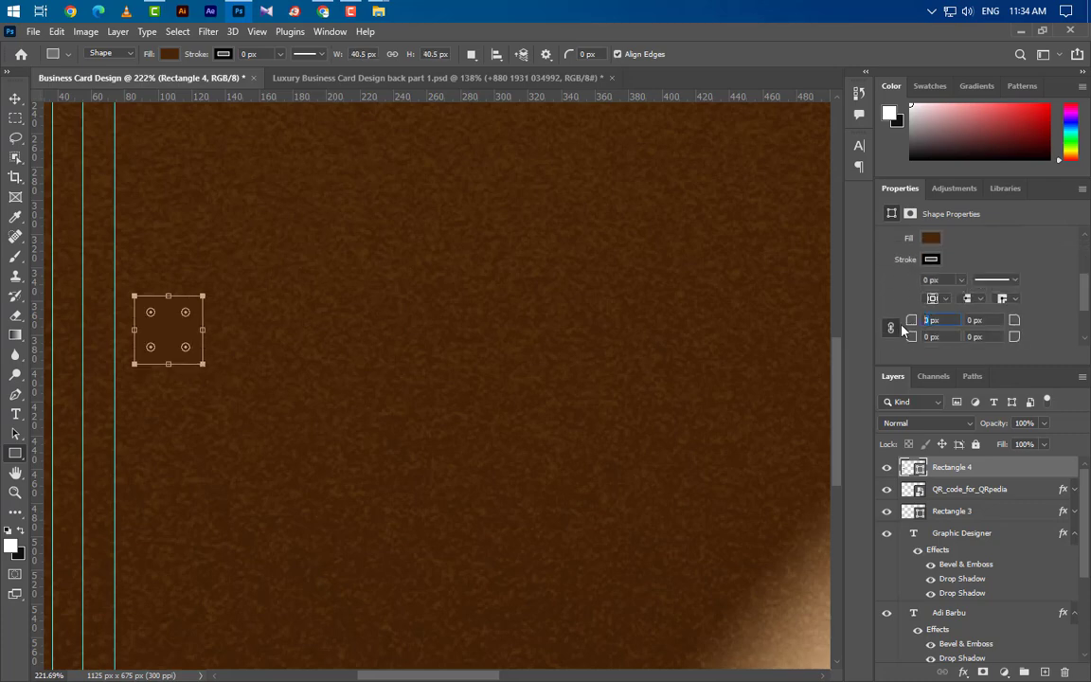
key(Return)
click(15, 98)
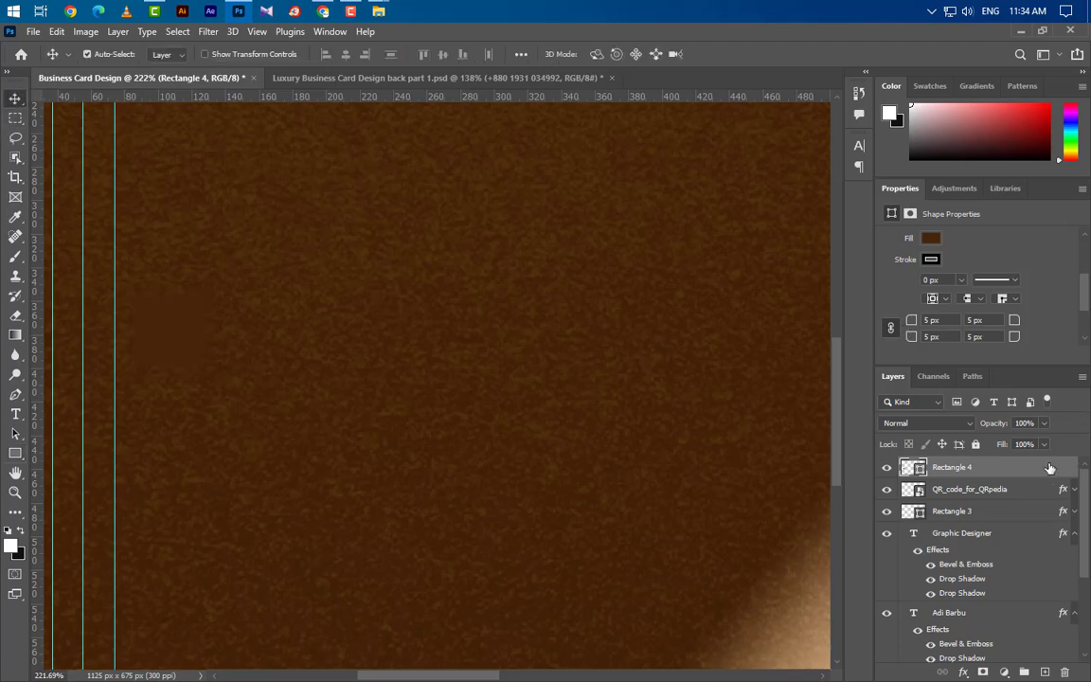
Give Rectangle 4 four stacked black Multiply Inner Shadows, the last lit from 135°.
double_click(1049, 468)
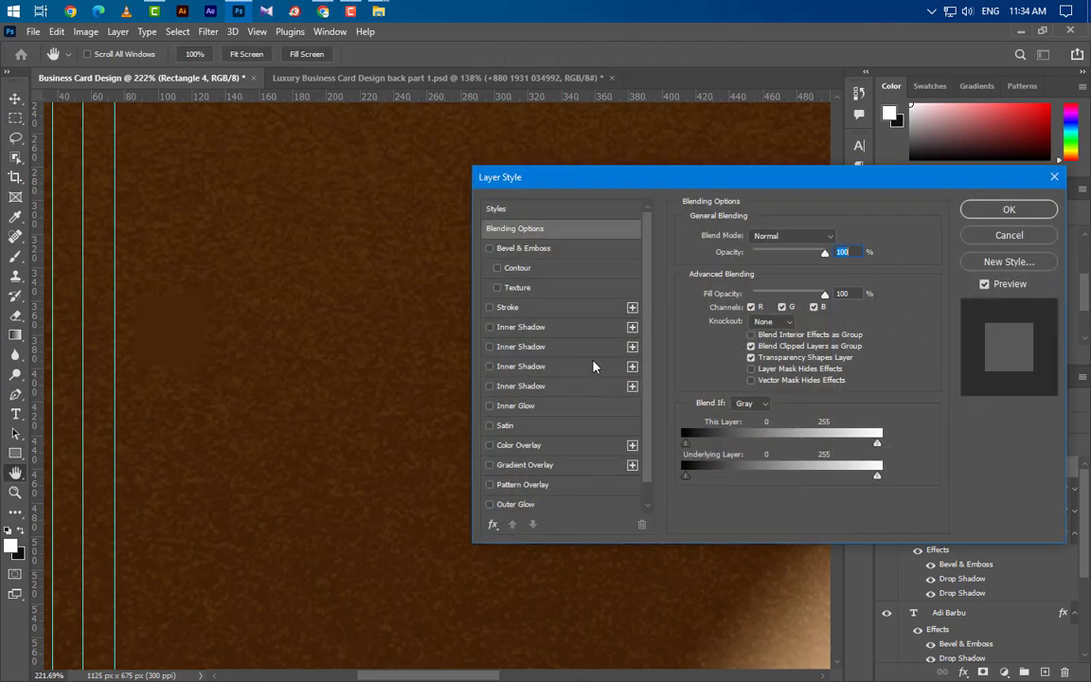
click(573, 330)
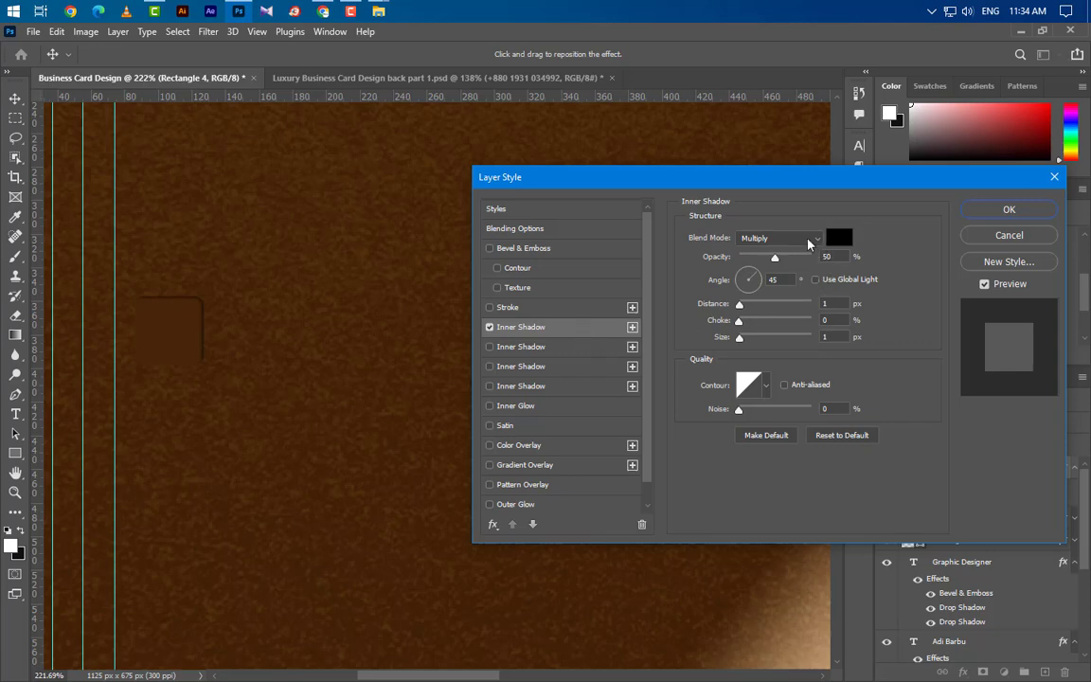
click(808, 238)
click(840, 238)
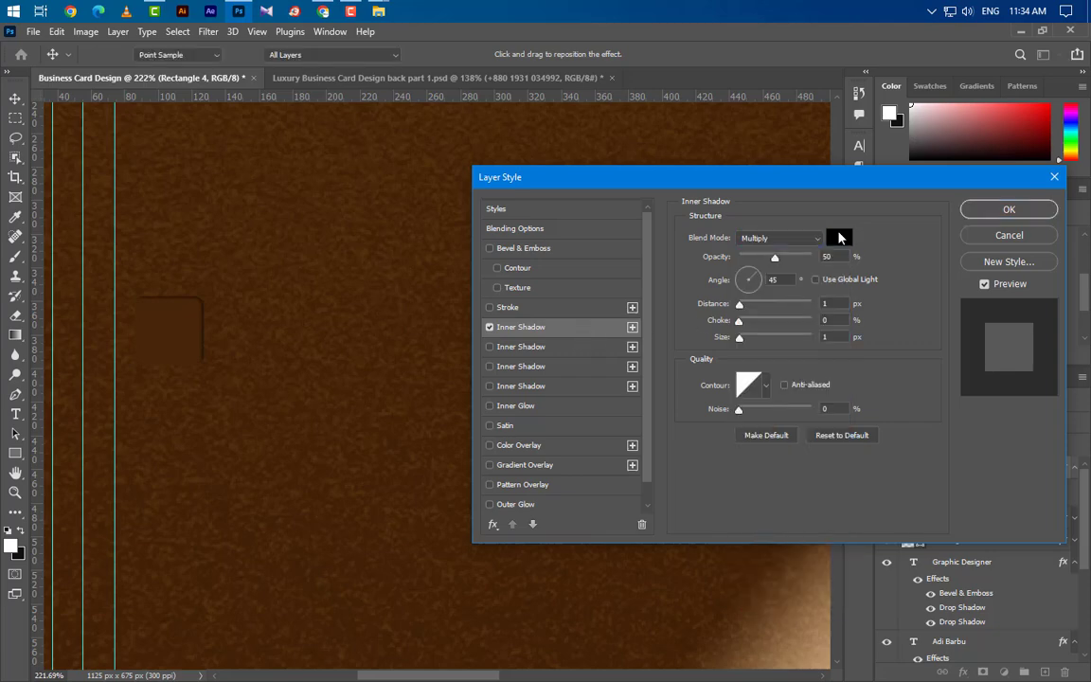
click(840, 237)
click(965, 362)
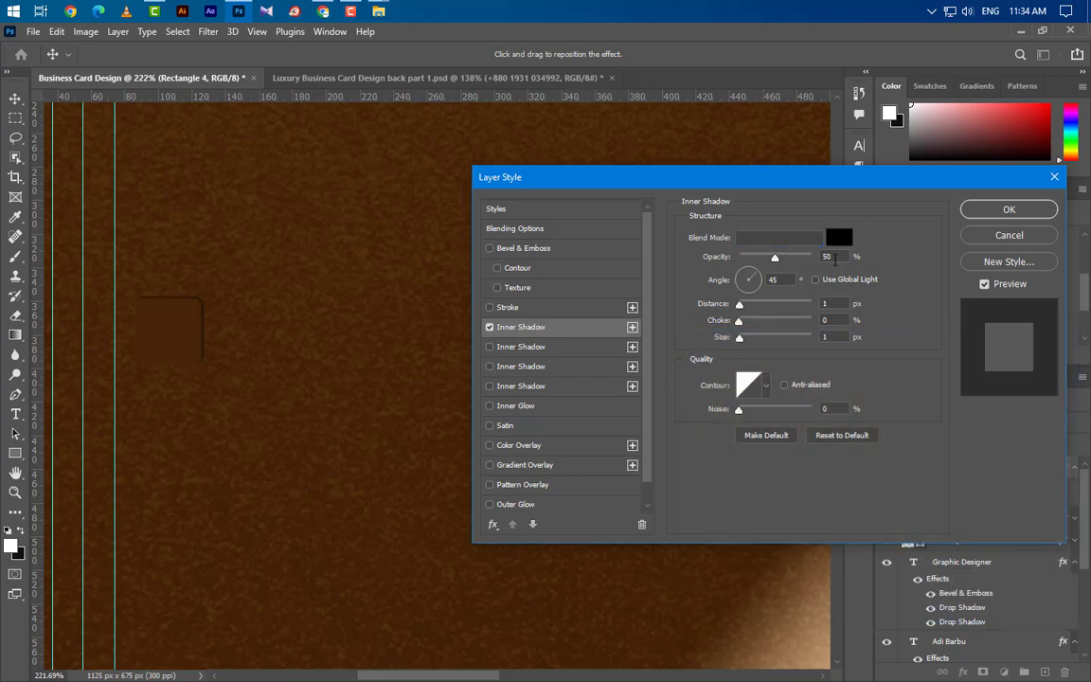
key(Tab)
key(Tab)
click(566, 352)
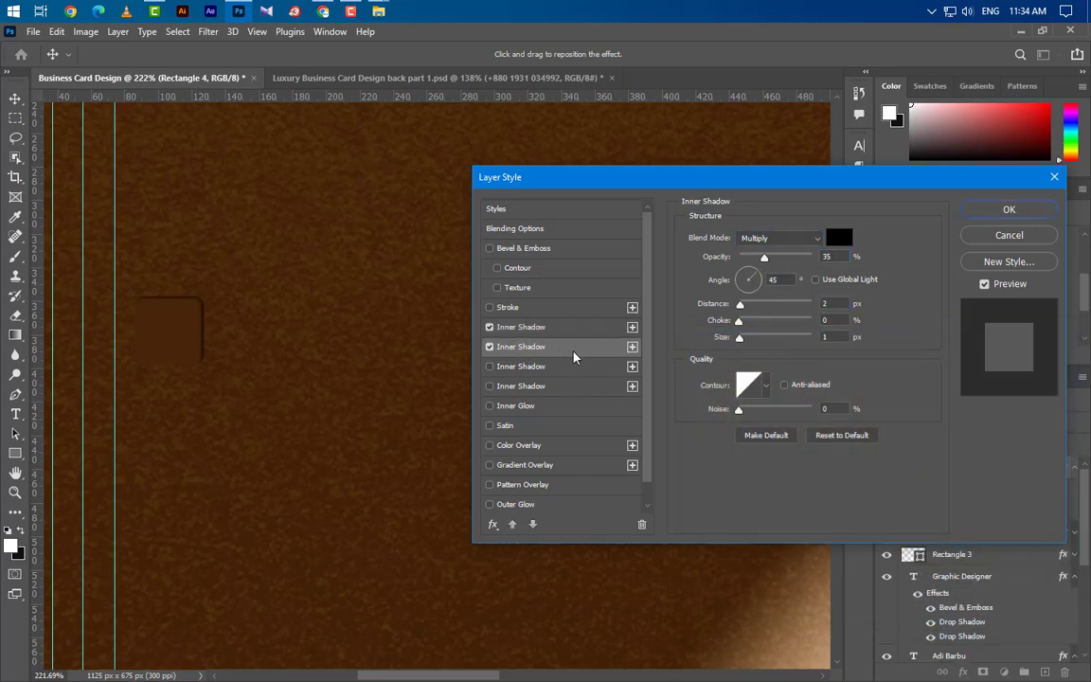
drag(837, 256, 798, 256)
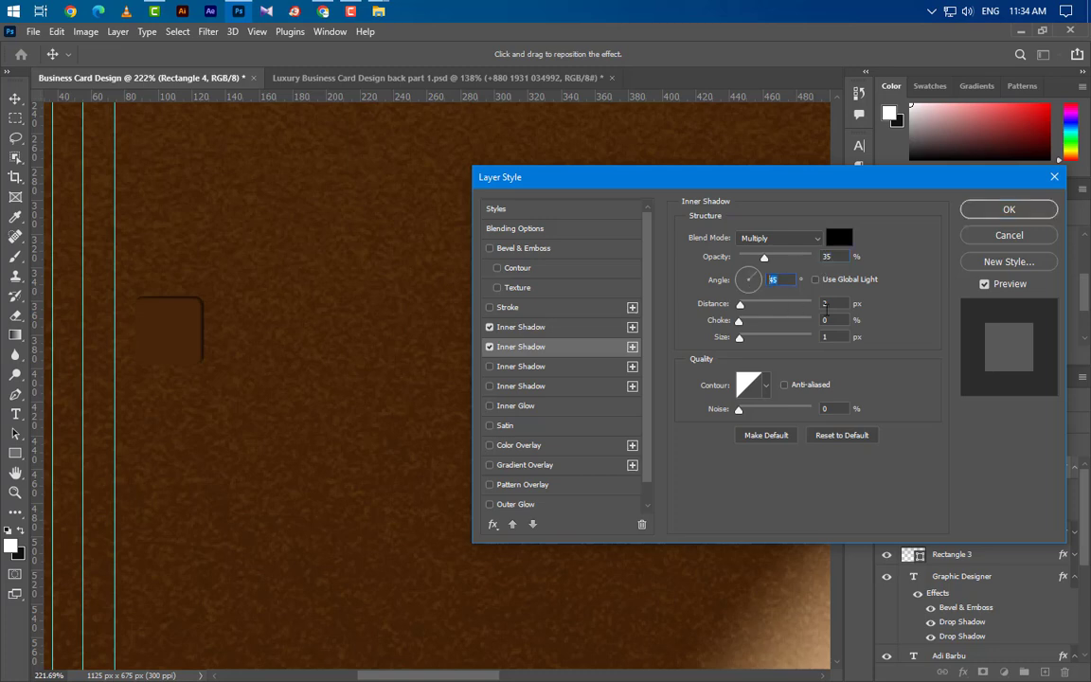
key(Tab)
key(Tab)
key(Tab)
click(573, 367)
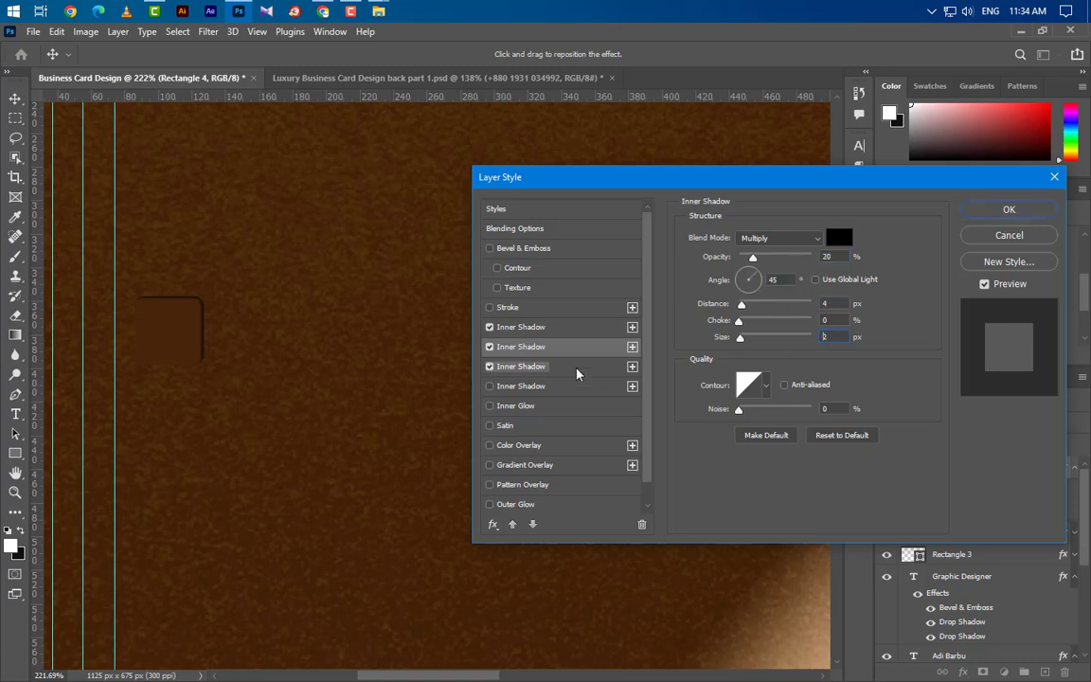
click(760, 282)
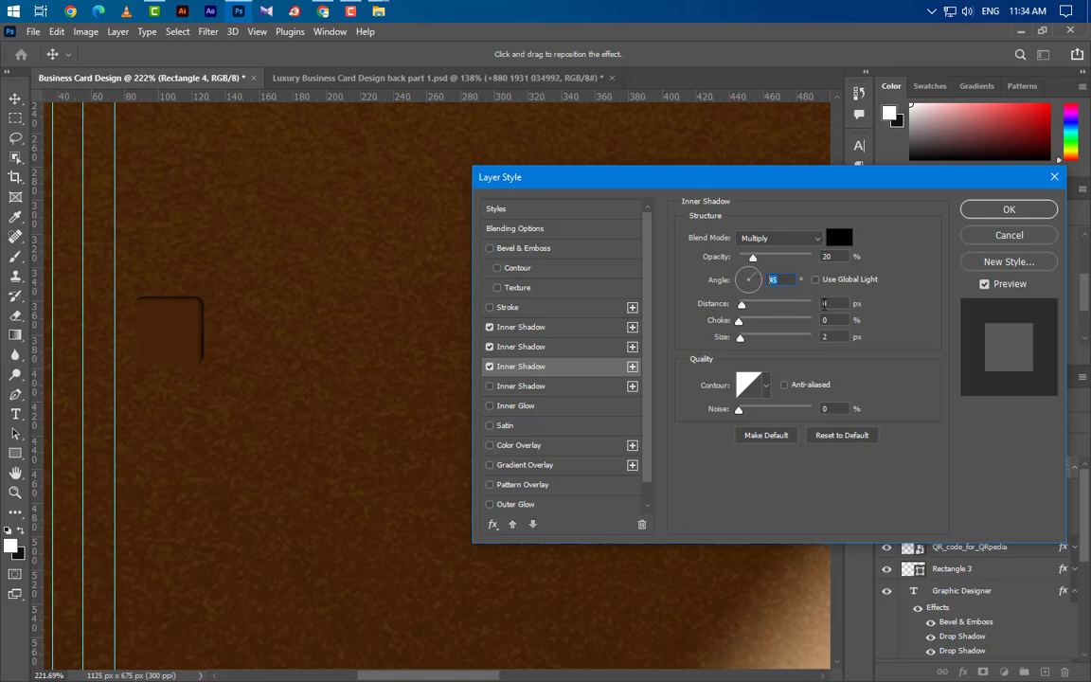
key(Tab)
key(Tab)
key(Tab)
click(578, 386)
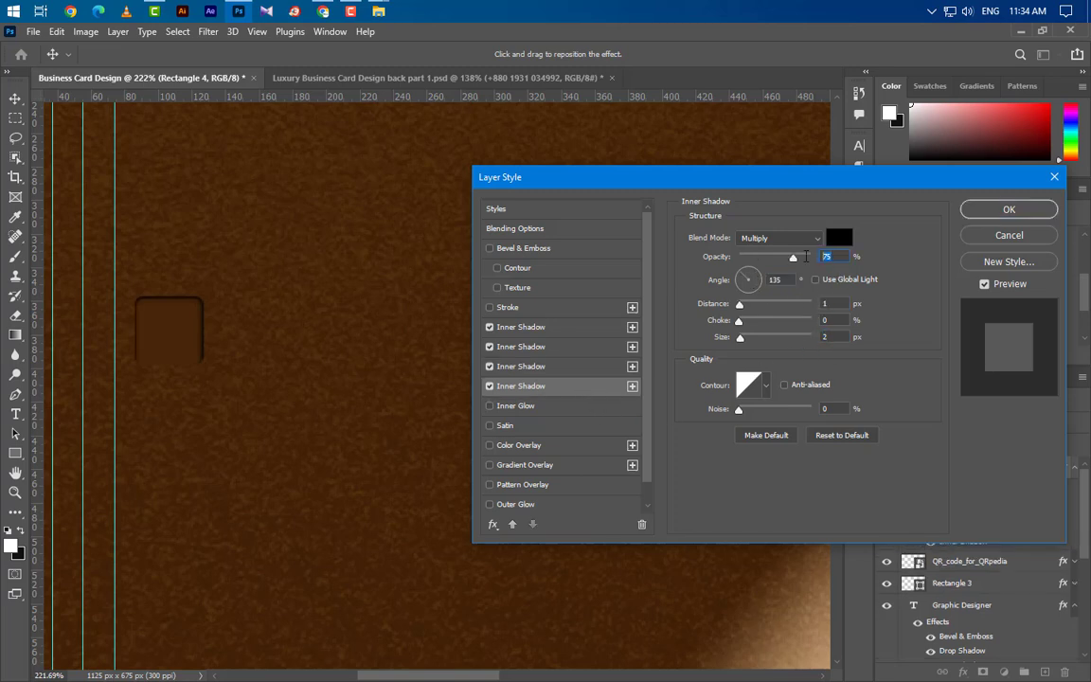
key(Tab)
key(Tab)
key(Tab)
key(Tab)
Add a light Screen-mode Inner Glow at 30% opacity to the tile.
click(568, 408)
click(800, 236)
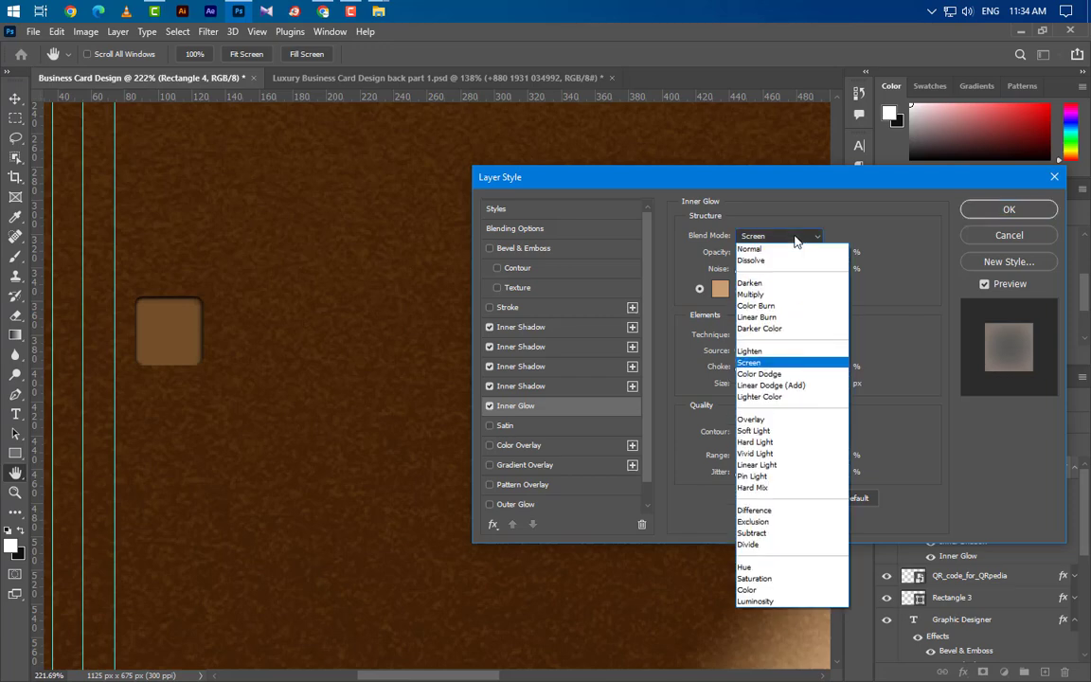
click(829, 267)
click(811, 251)
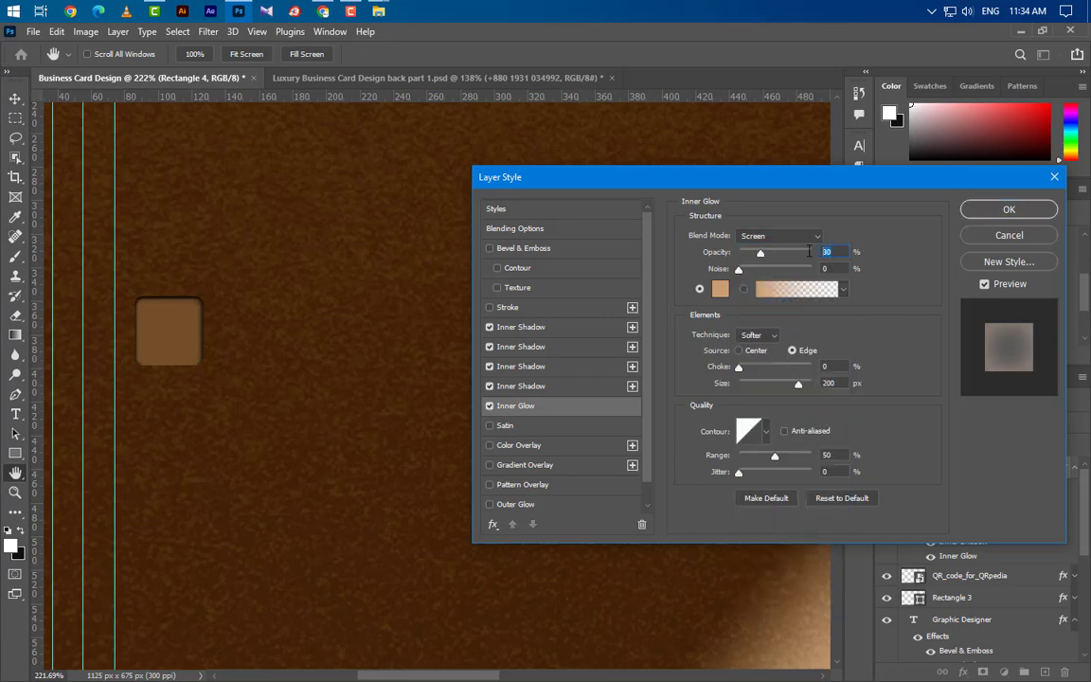
click(720, 288)
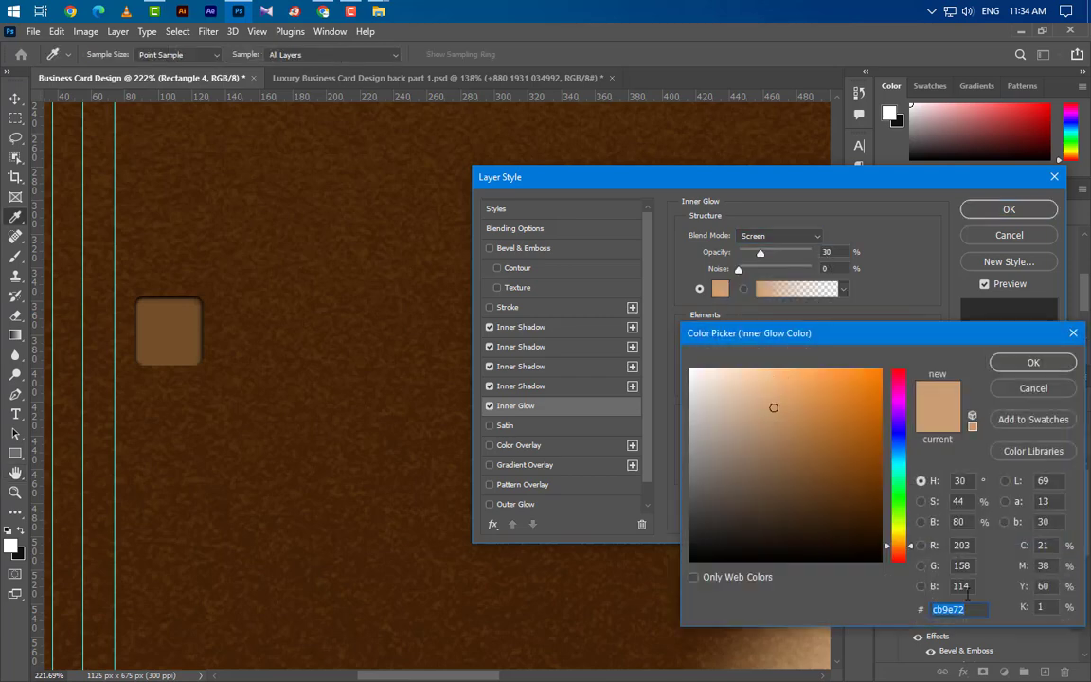
click(1033, 388)
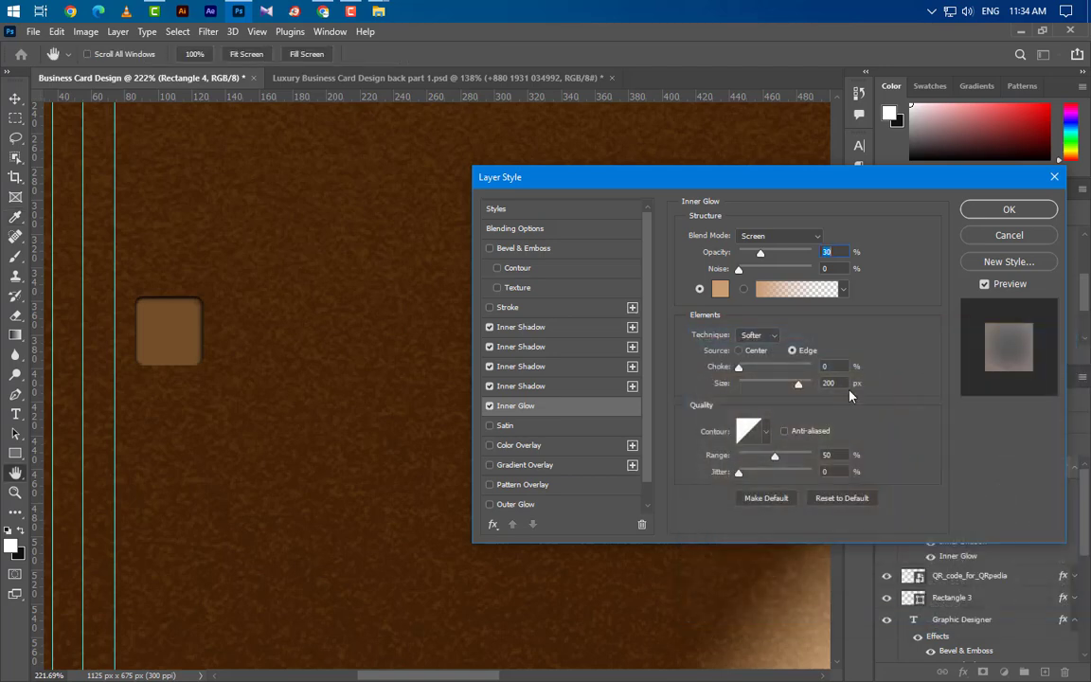
click(841, 383)
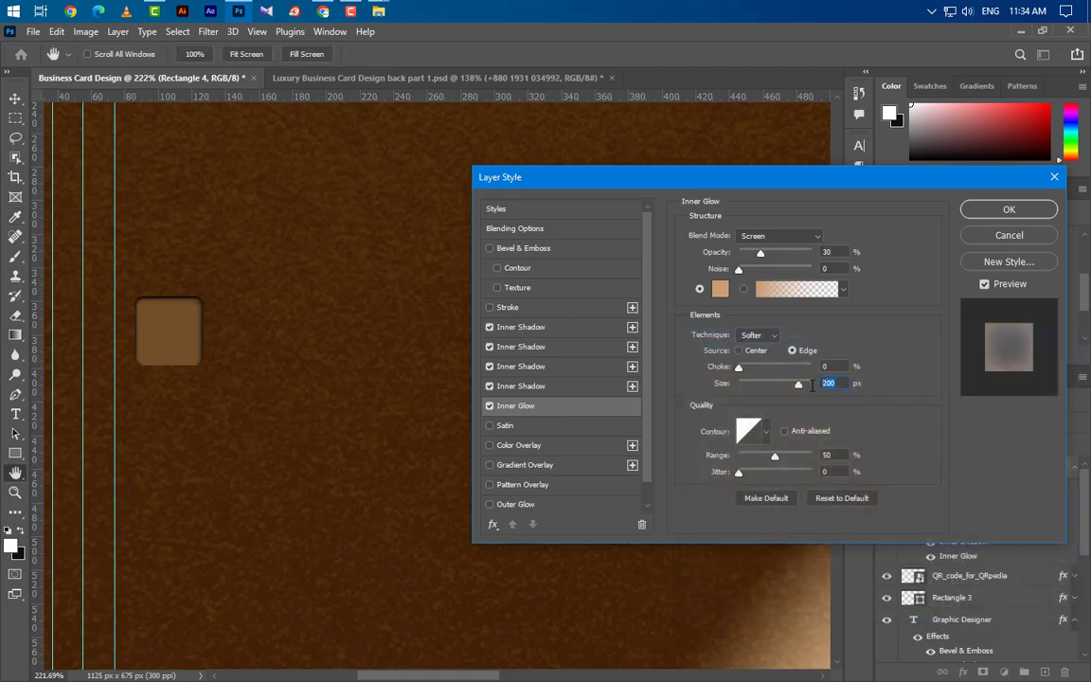
scroll(560, 493, down, 1)
Fill the tile with a gold Pattern Overlay at 20% scale.
click(563, 468)
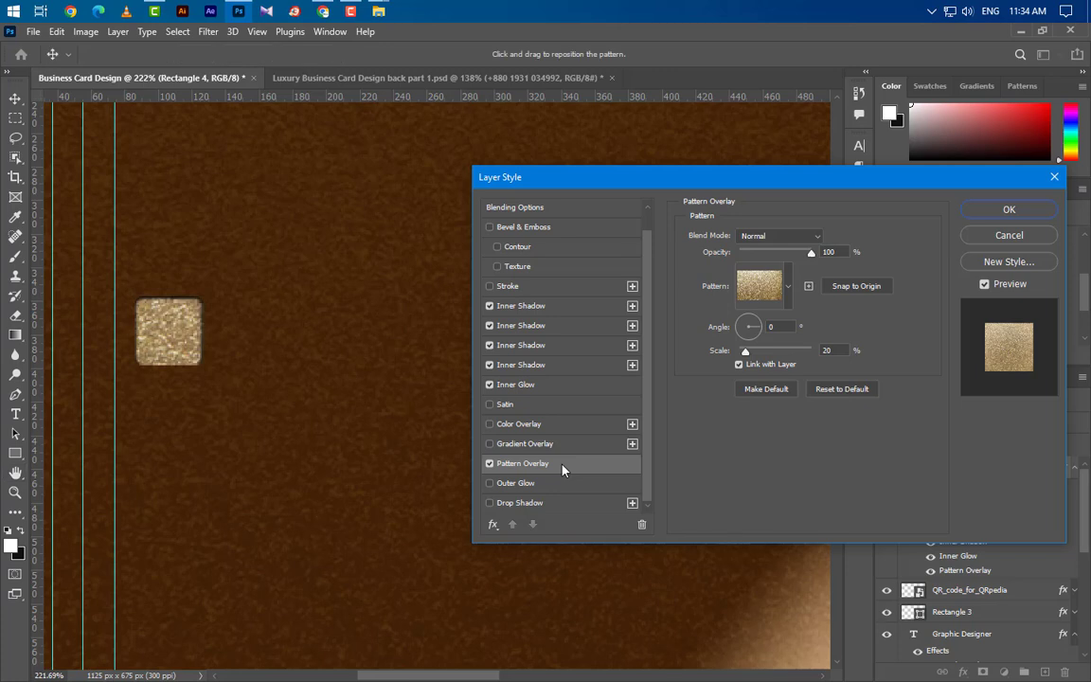
click(837, 252)
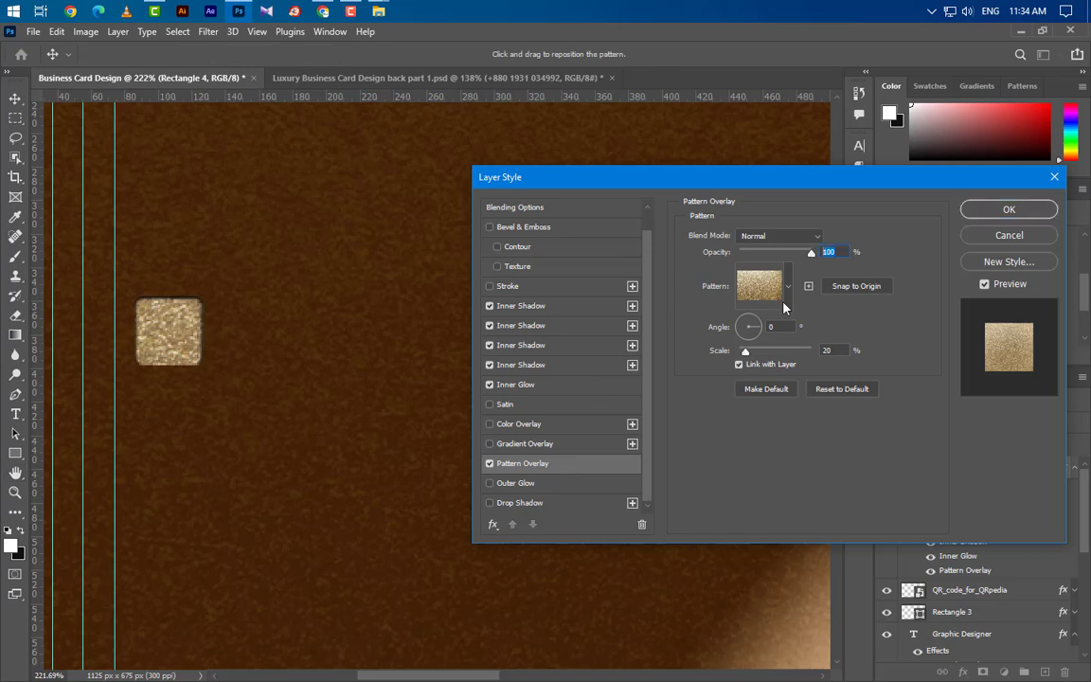
click(819, 351)
Add a 75% Multiply Outer Glow and apply the tile's effects.
click(574, 487)
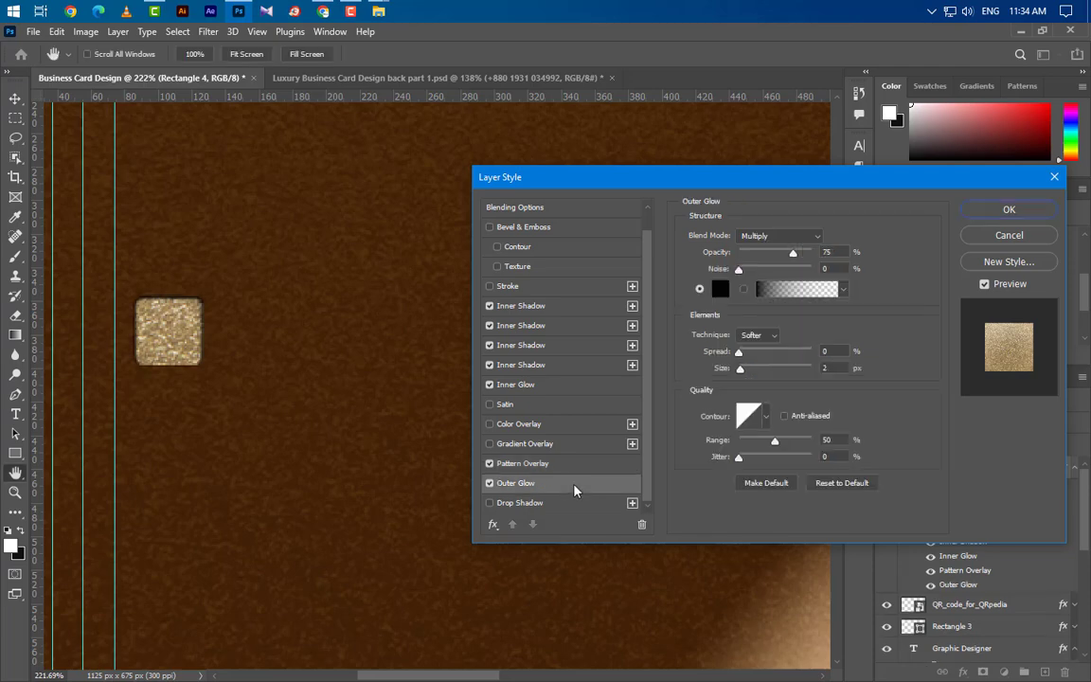
click(778, 236)
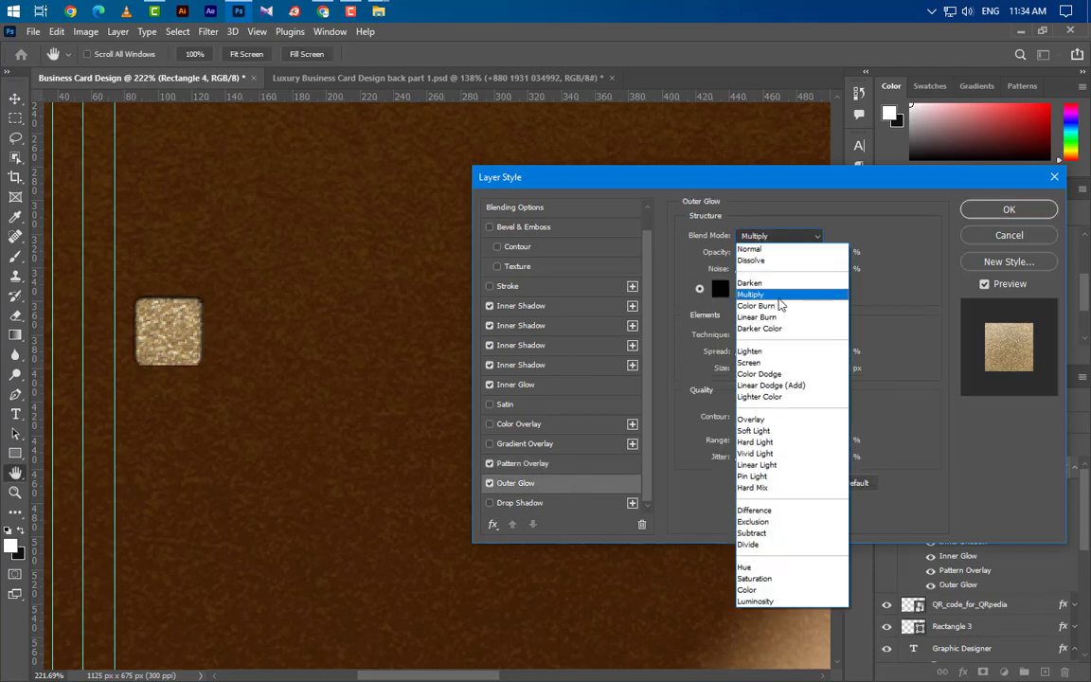
click(824, 287)
click(838, 252)
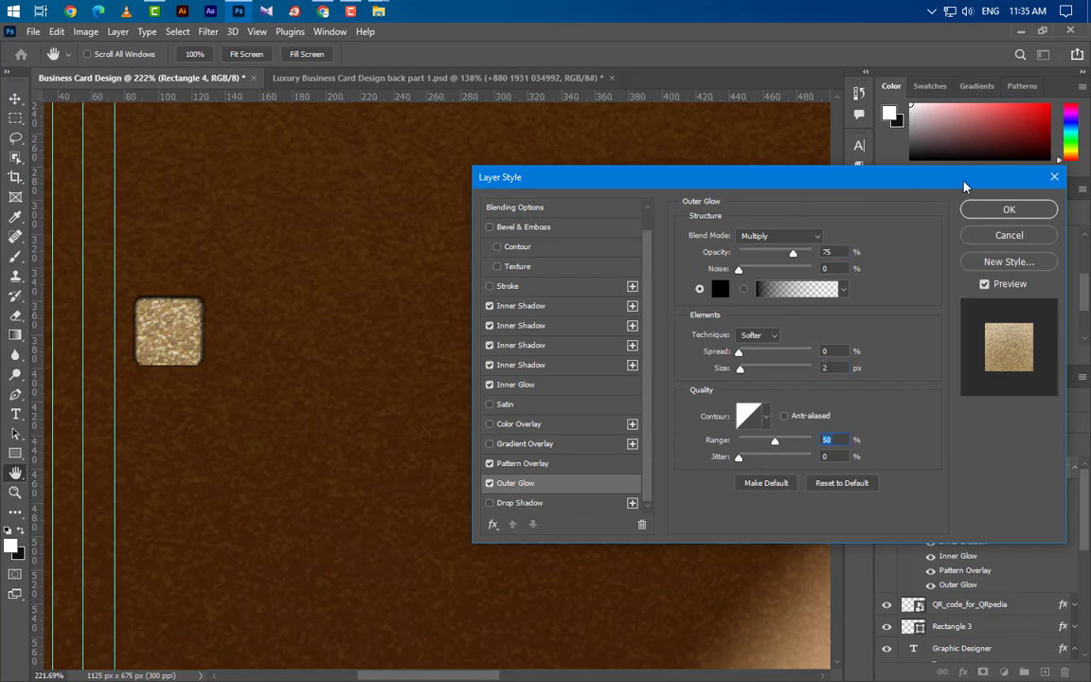
click(1003, 208)
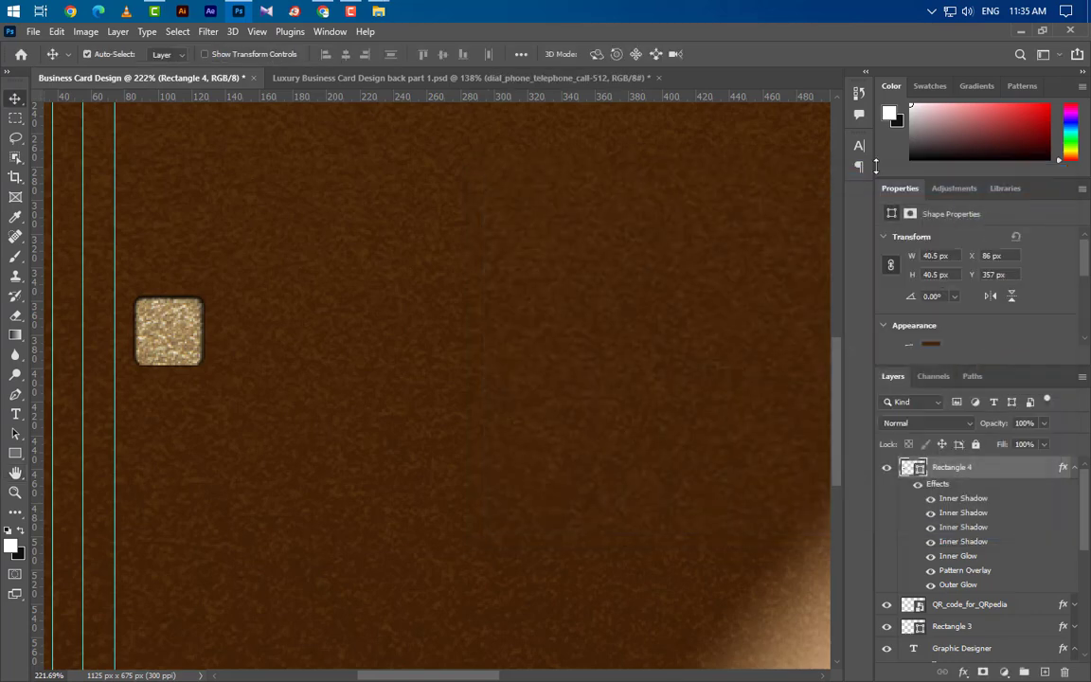
Drag the dial_phone_telephone_call-512 image from File Explorer onto the card canvas.
click(382, 10)
drag(513, 138, 709, 365)
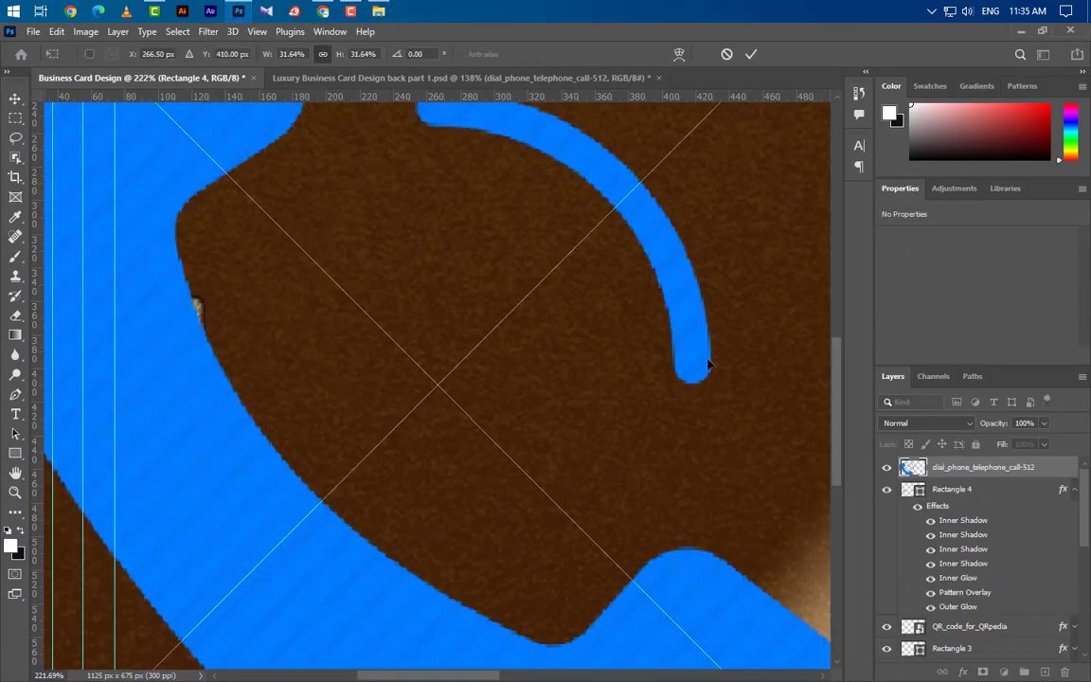
scroll(568, 375, down, 3)
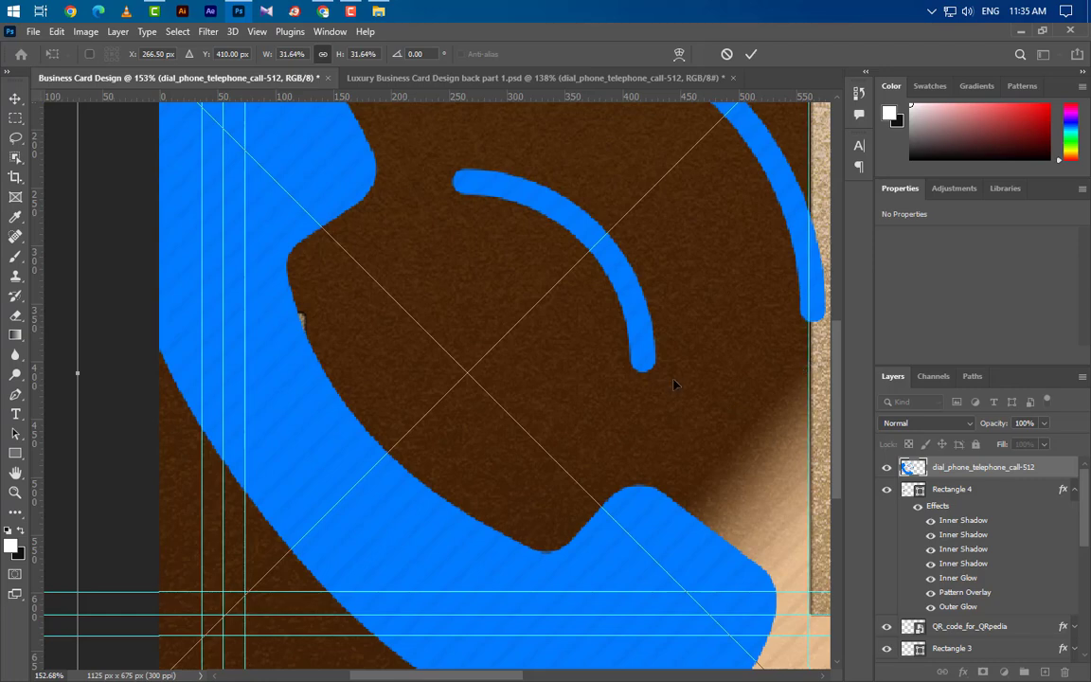
scroll(667, 383, down, 2)
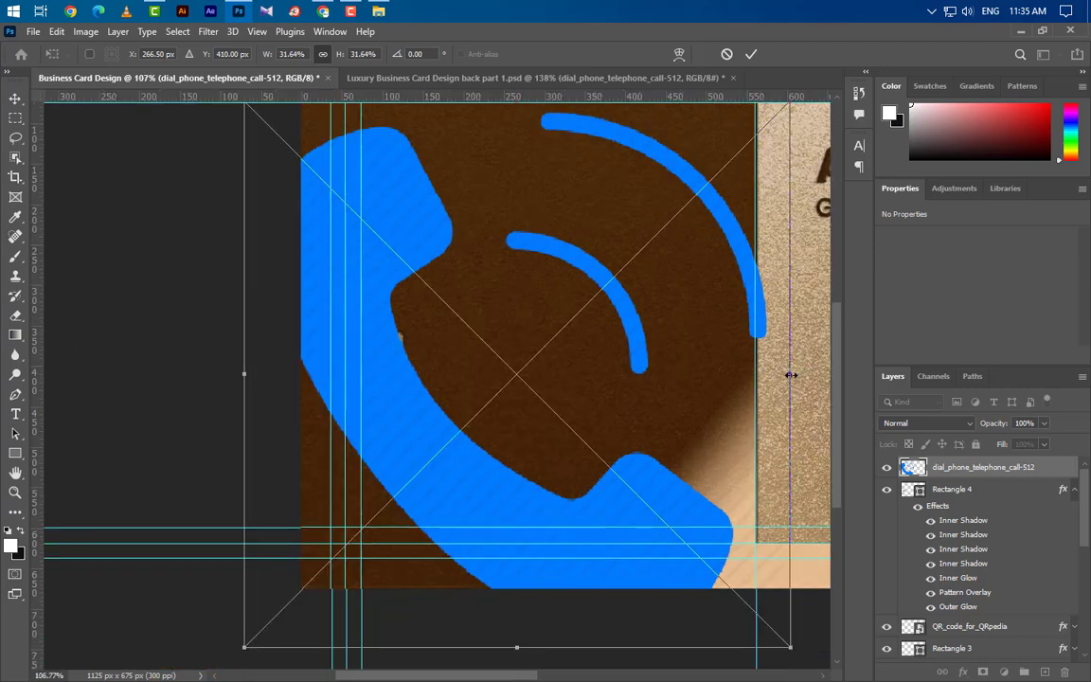
Shrink the phone icon to 28 × 28 px and centre it on the gold square.
drag(790, 375, 403, 375)
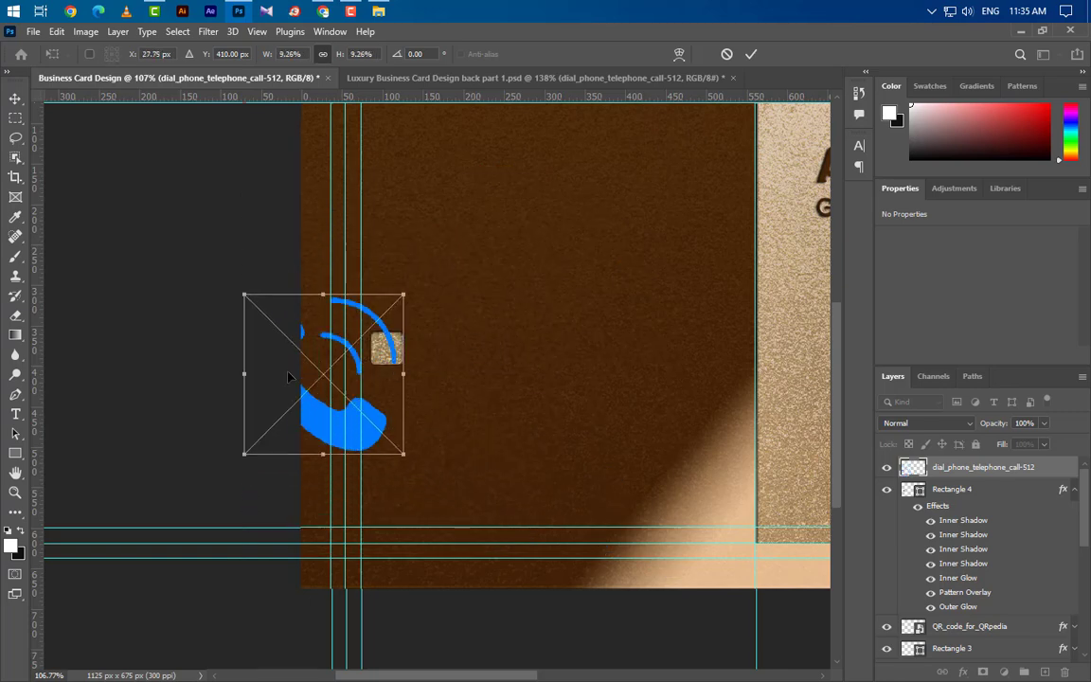
drag(241, 372, 371, 372)
scroll(386, 358, up, 4)
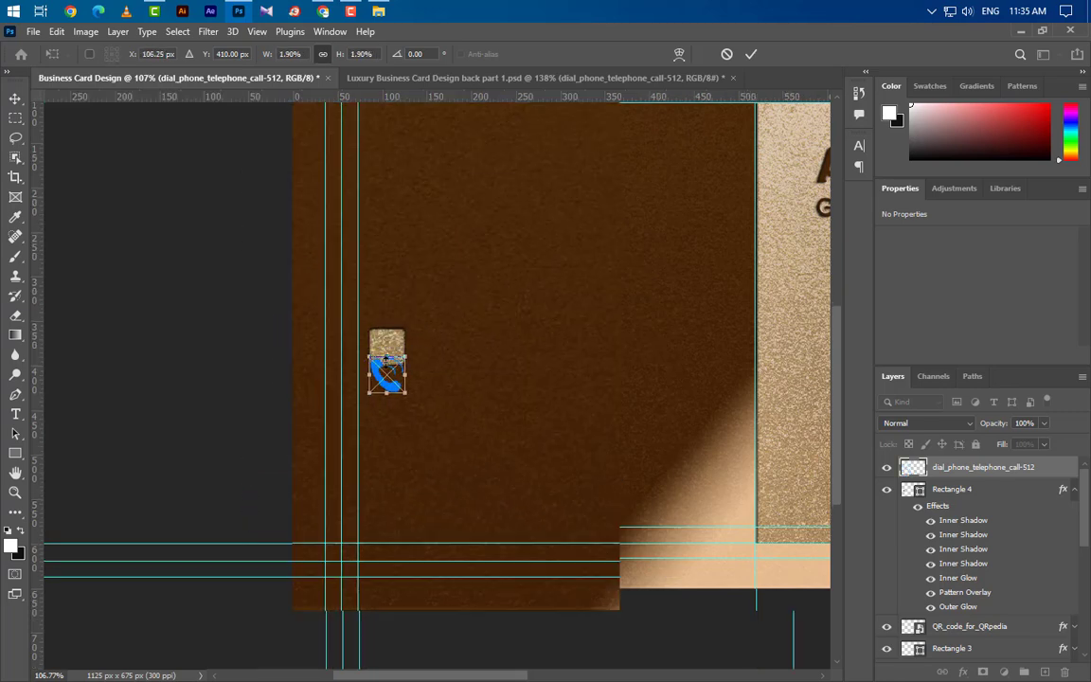
scroll(387, 359, up, 2)
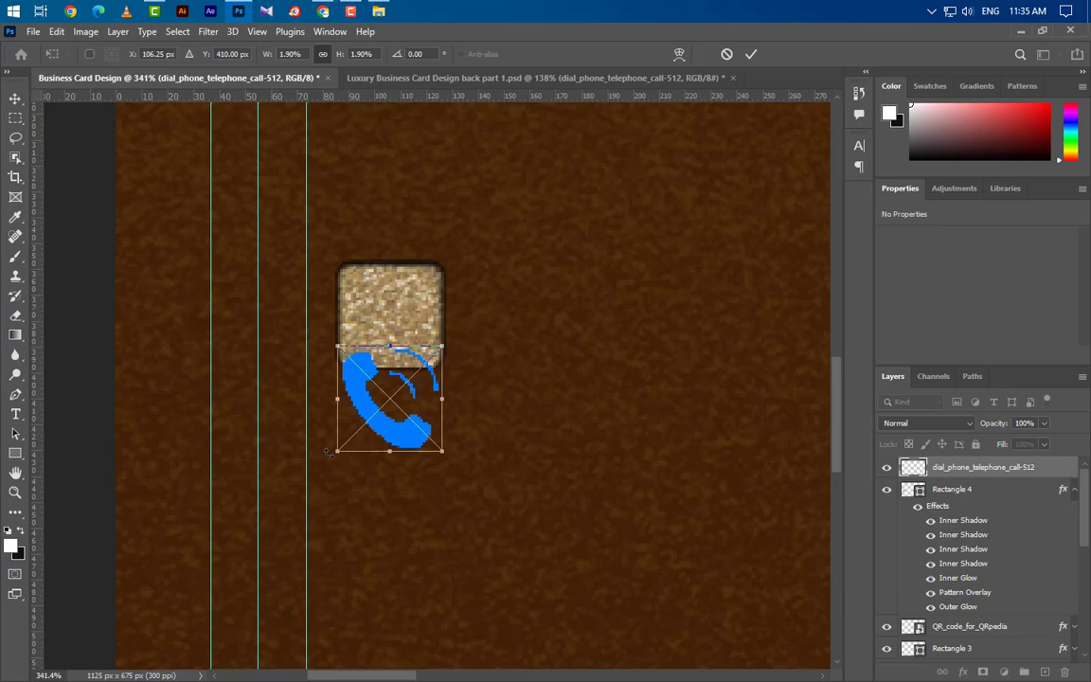
drag(337, 451, 401, 333)
drag(429, 276, 414, 318)
key(Up)
key(Up)
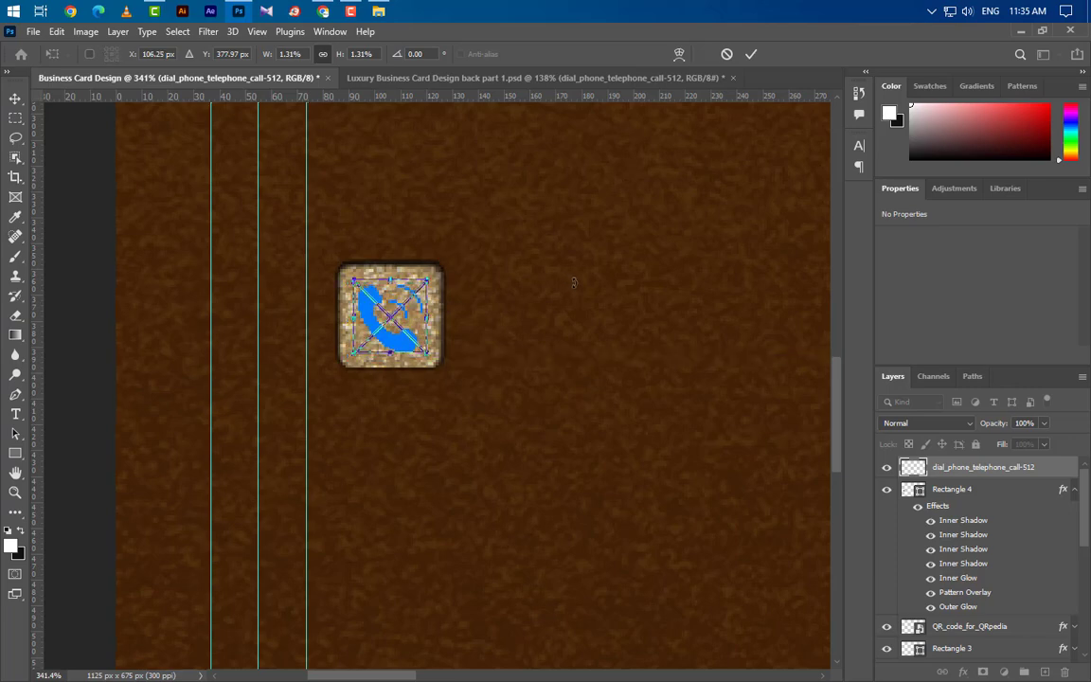
key(Down)
click(750, 55)
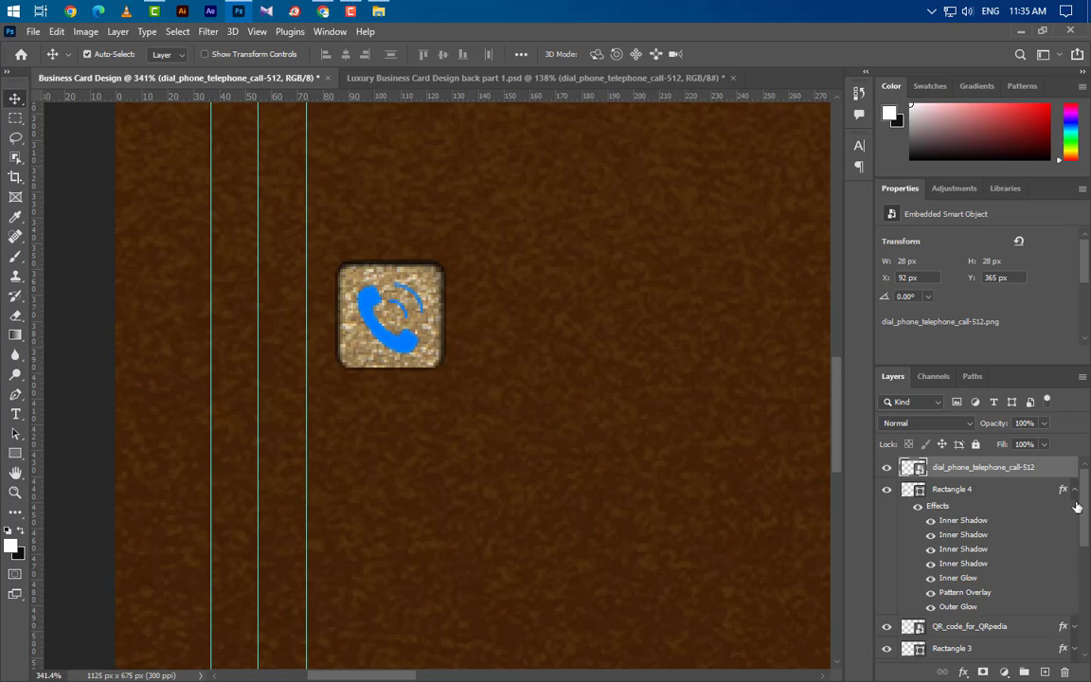
Add Bevel & Emboss to the phone layer: Inner Bevel, Smooth technique, Depth 34%.
double_click(1062, 470)
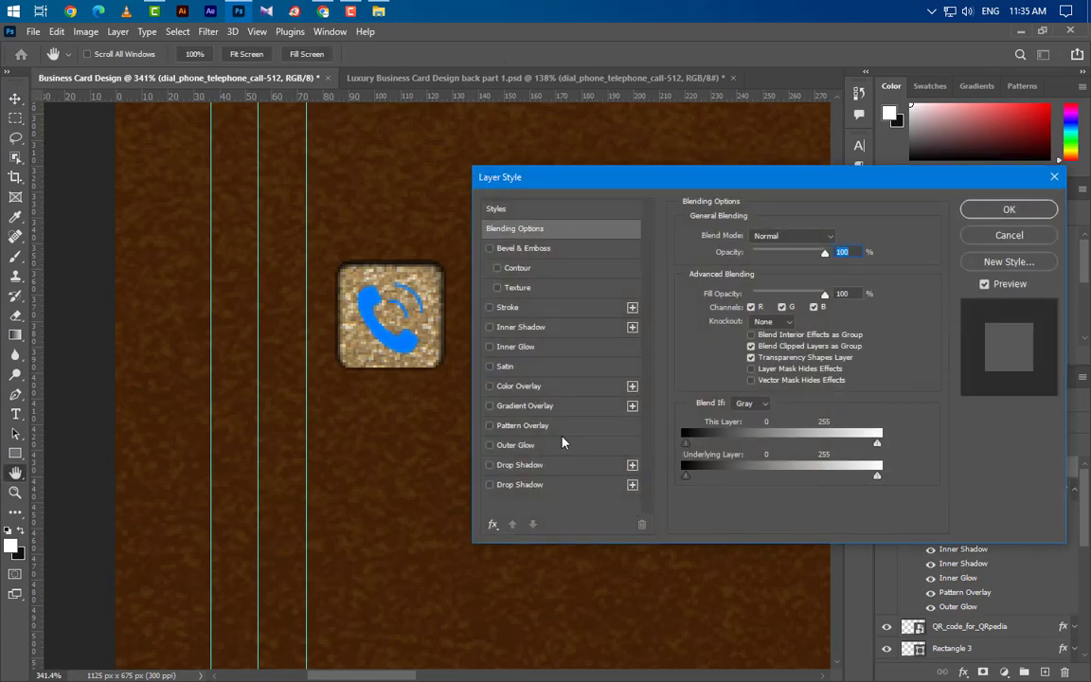
click(524, 248)
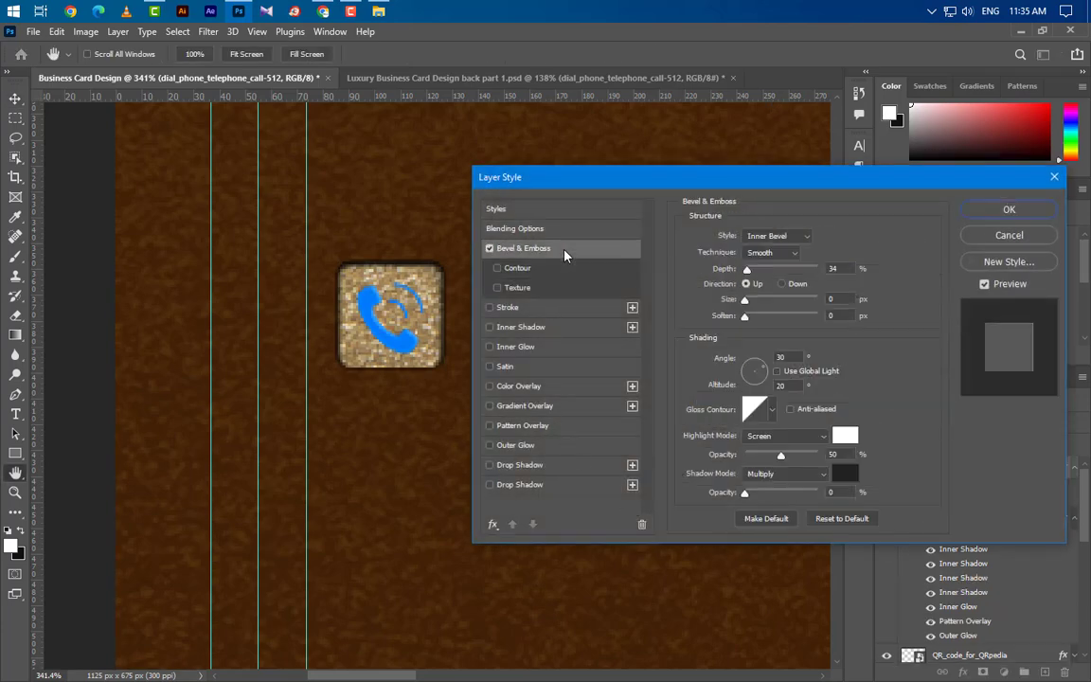
click(787, 237)
click(775, 253)
click(782, 252)
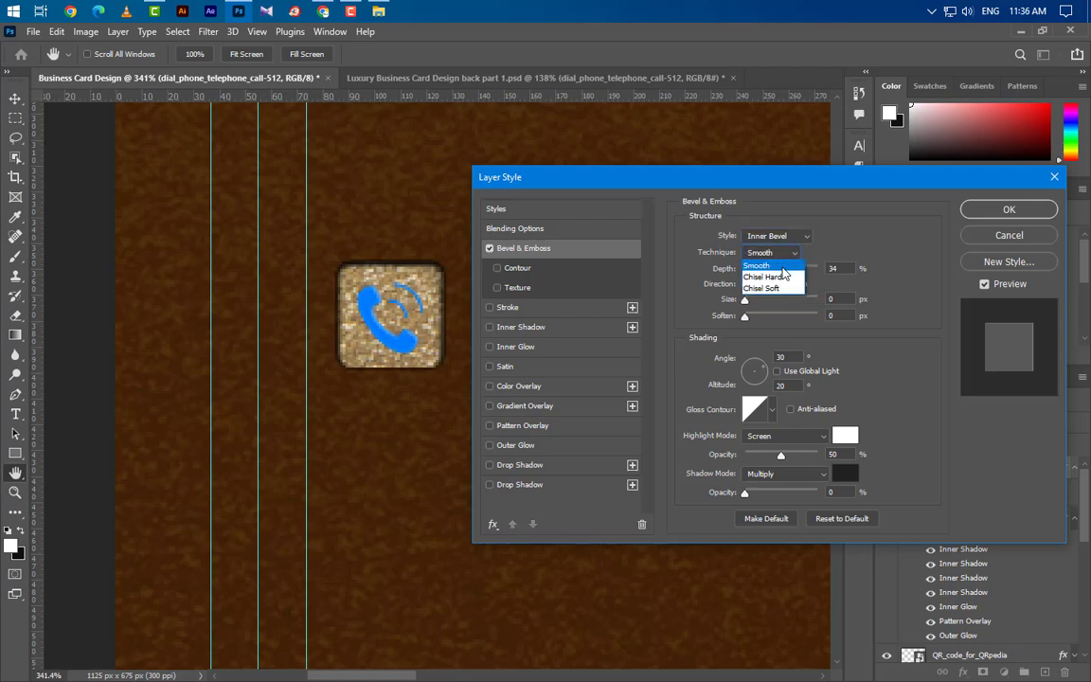
double_click(832, 269)
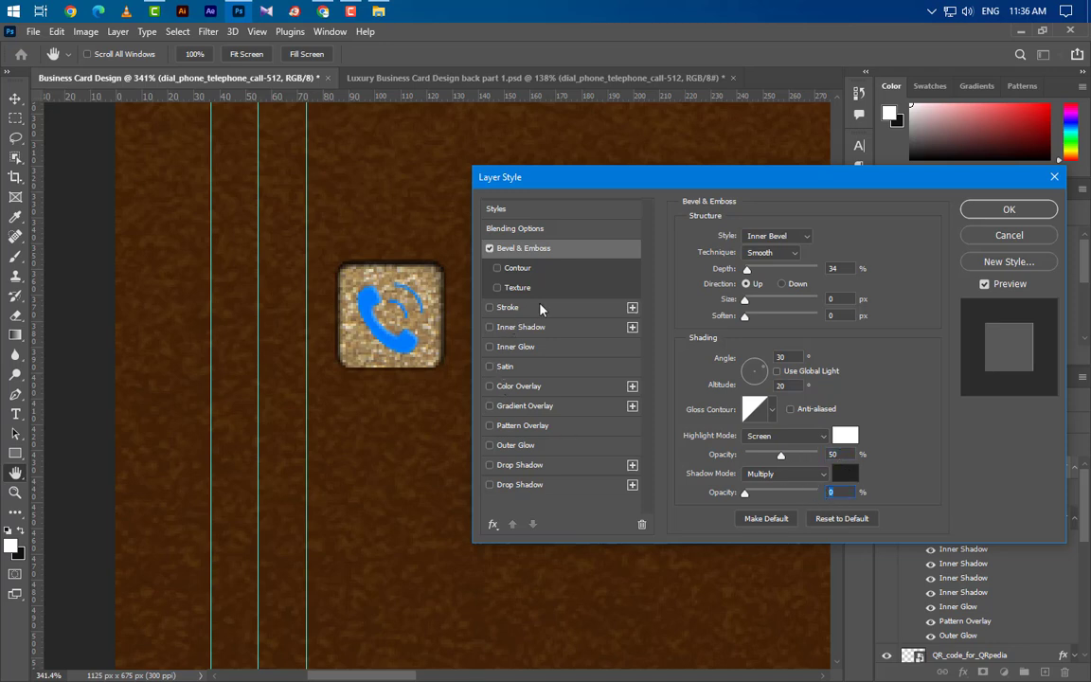
Give the phone icon a #462608 Color Overlay and two drop shadows at 75% and 50% opacity.
click(558, 389)
click(839, 237)
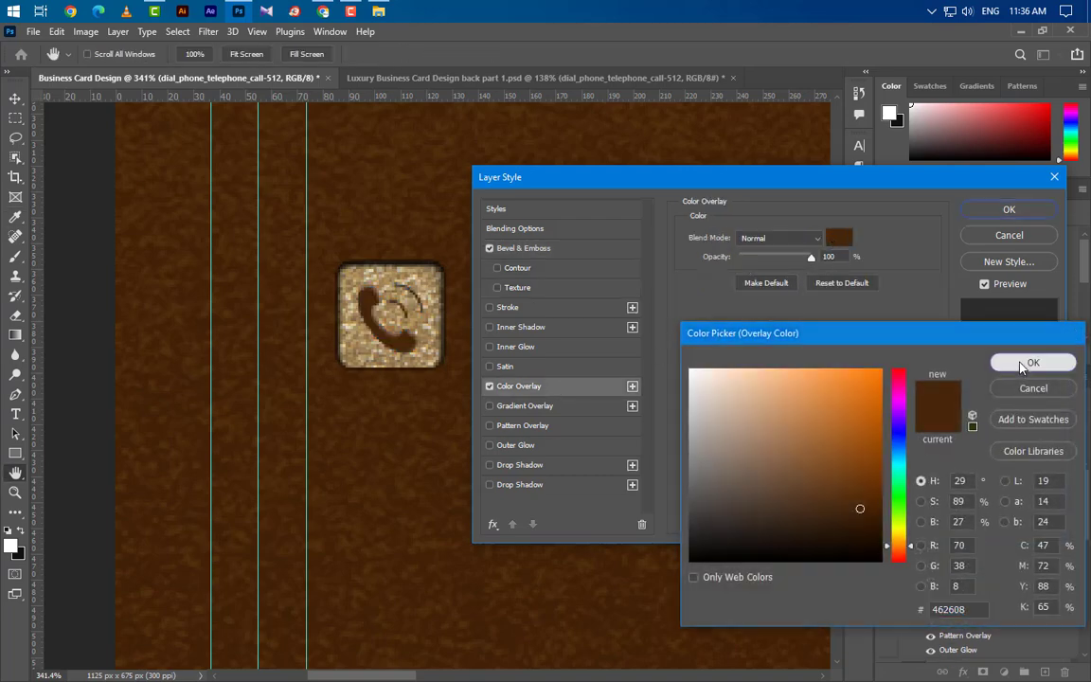
click(1032, 362)
click(559, 466)
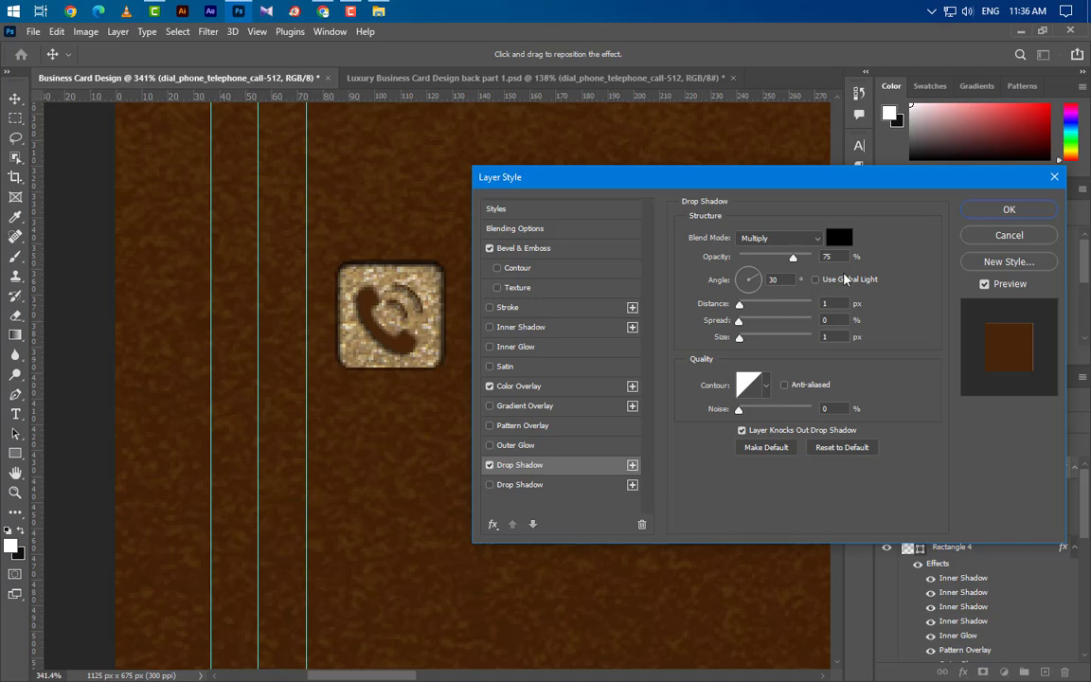
key(Tab)
key(Tab)
key(Tab)
key(Tab)
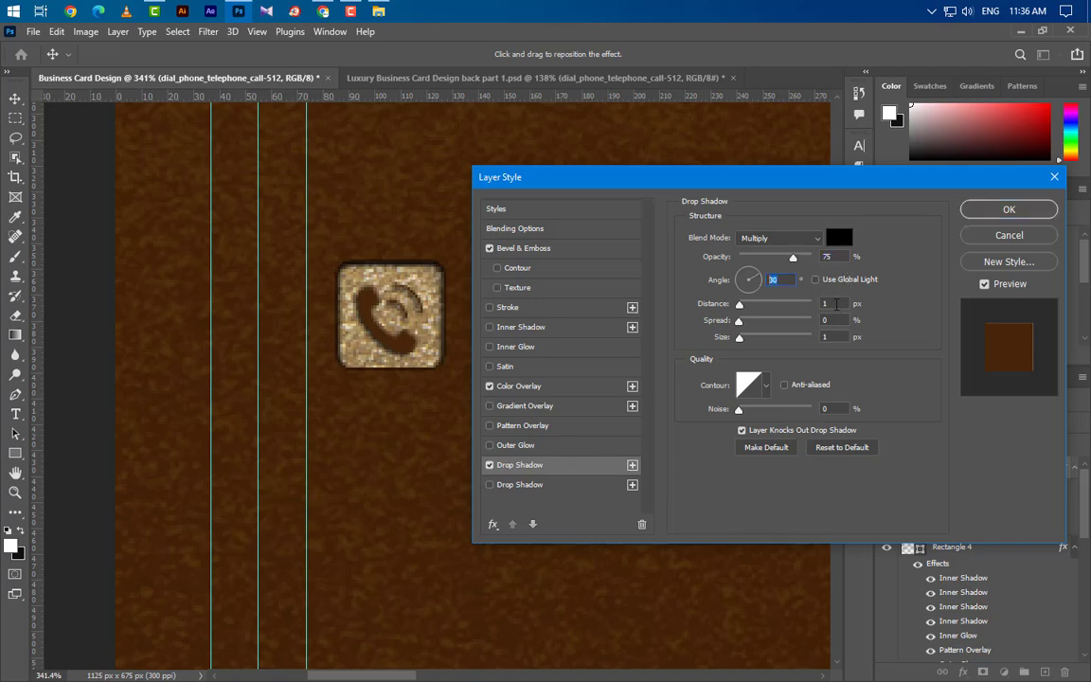
click(559, 485)
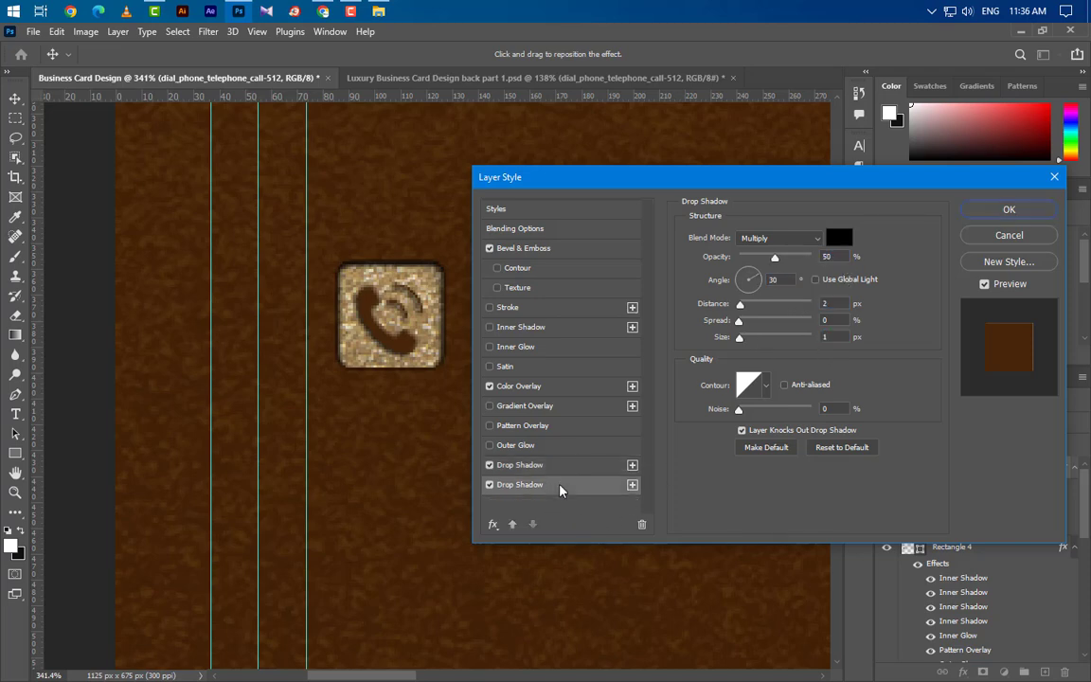
key(Tab)
key(Tab)
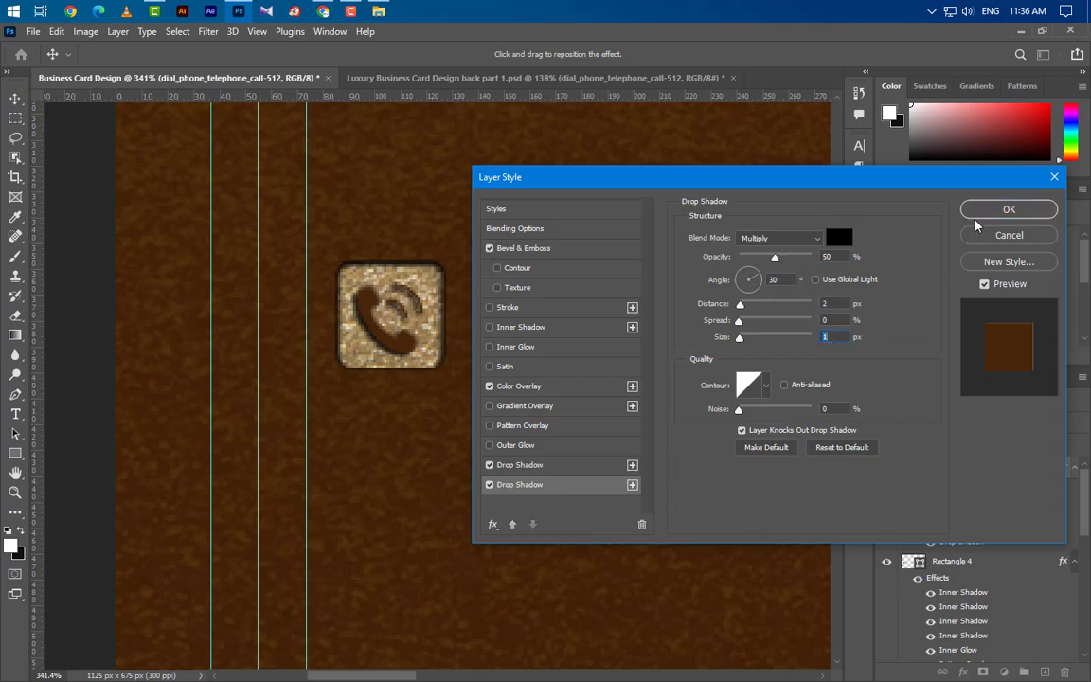
click(1009, 210)
Type the phone number as a text line beside the phone icon.
scroll(196, 459, down, 3)
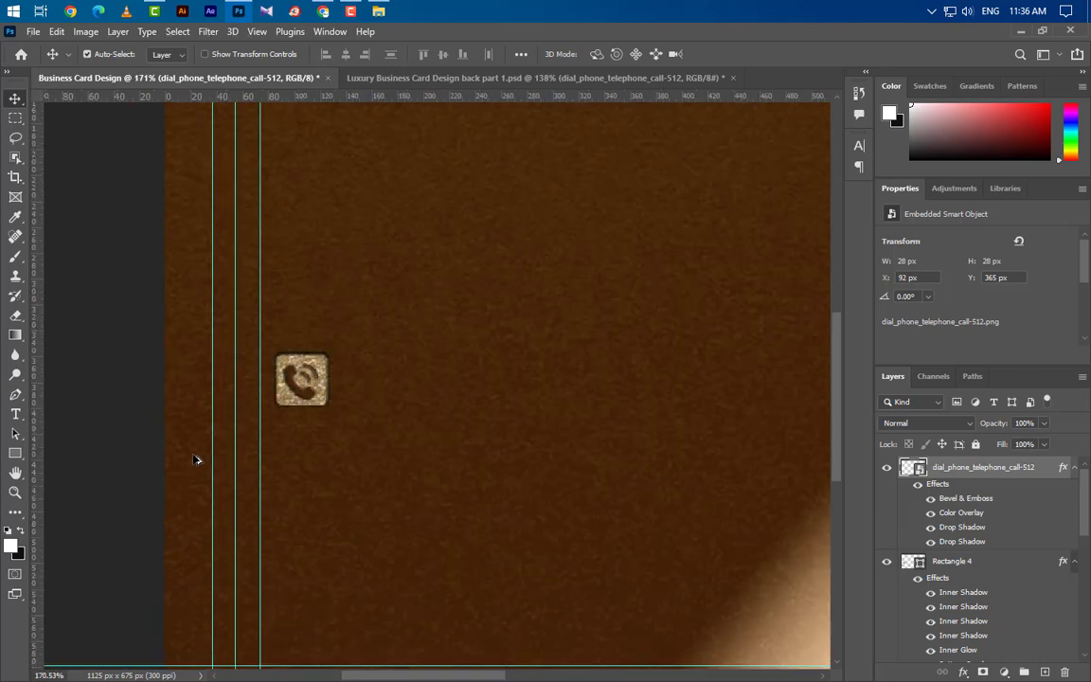
click(15, 414)
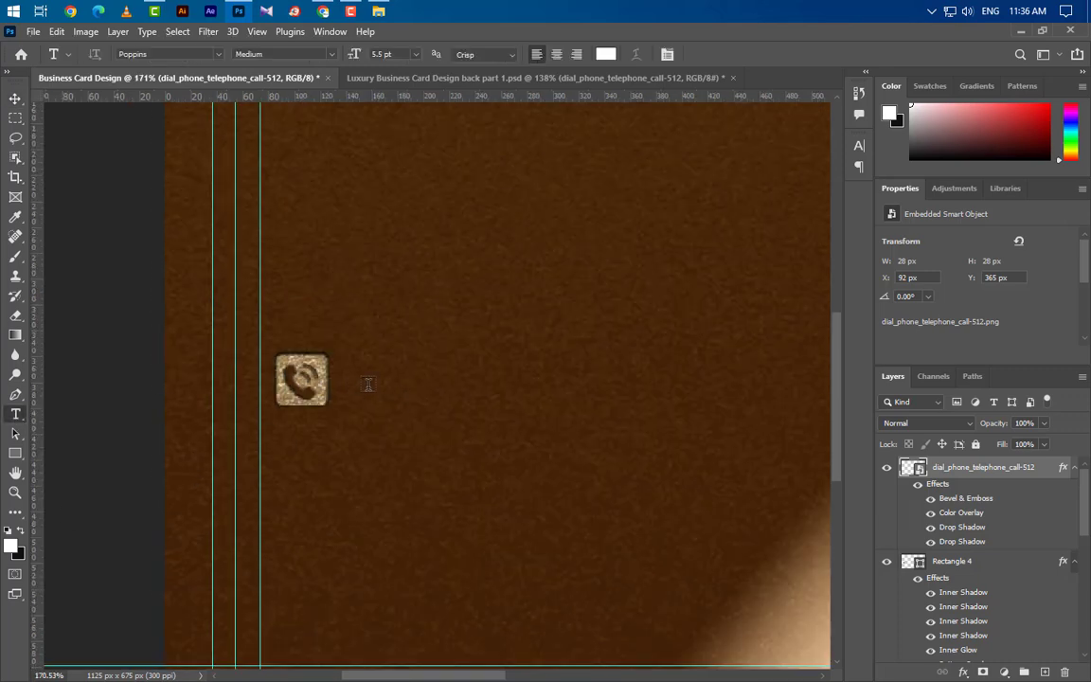
click(378, 384)
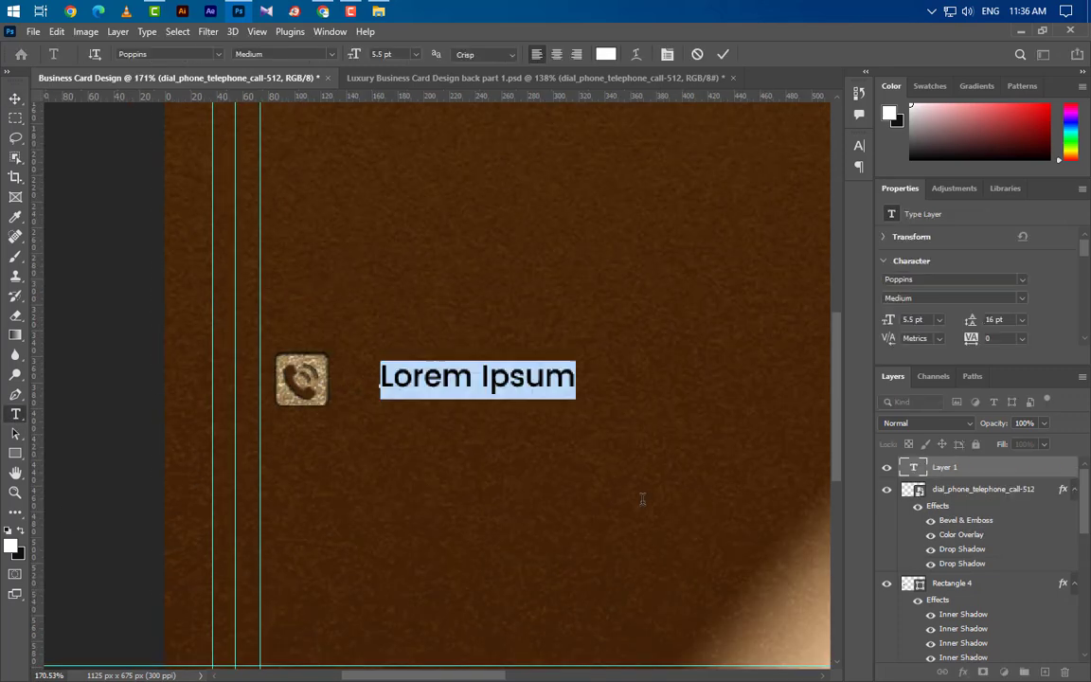
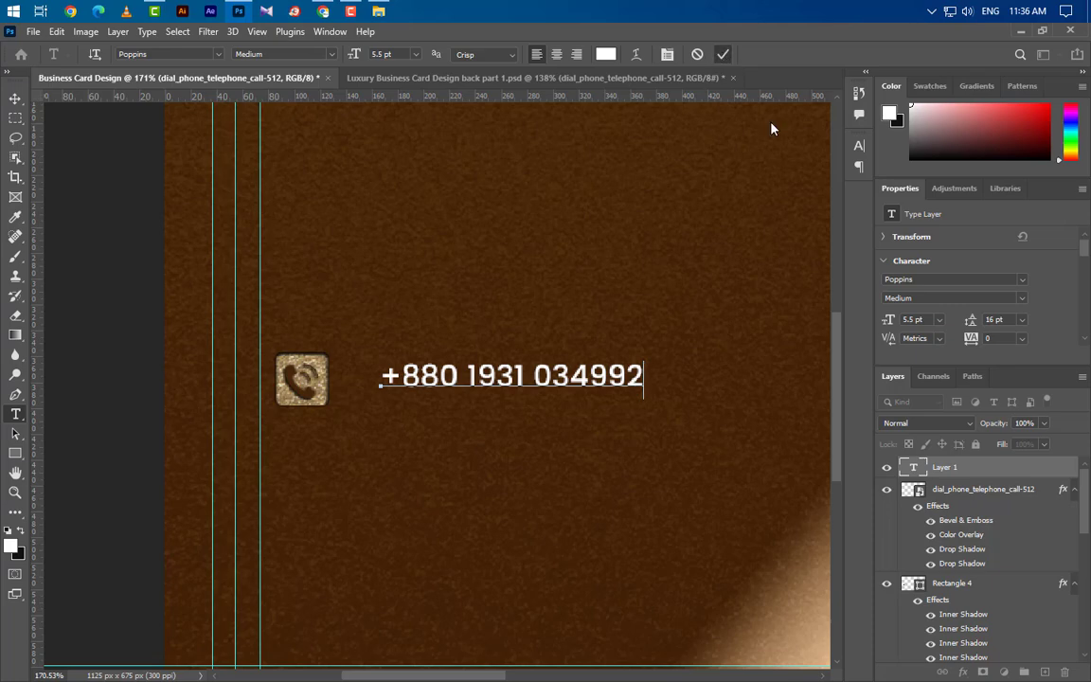
key(ctrl+Return)
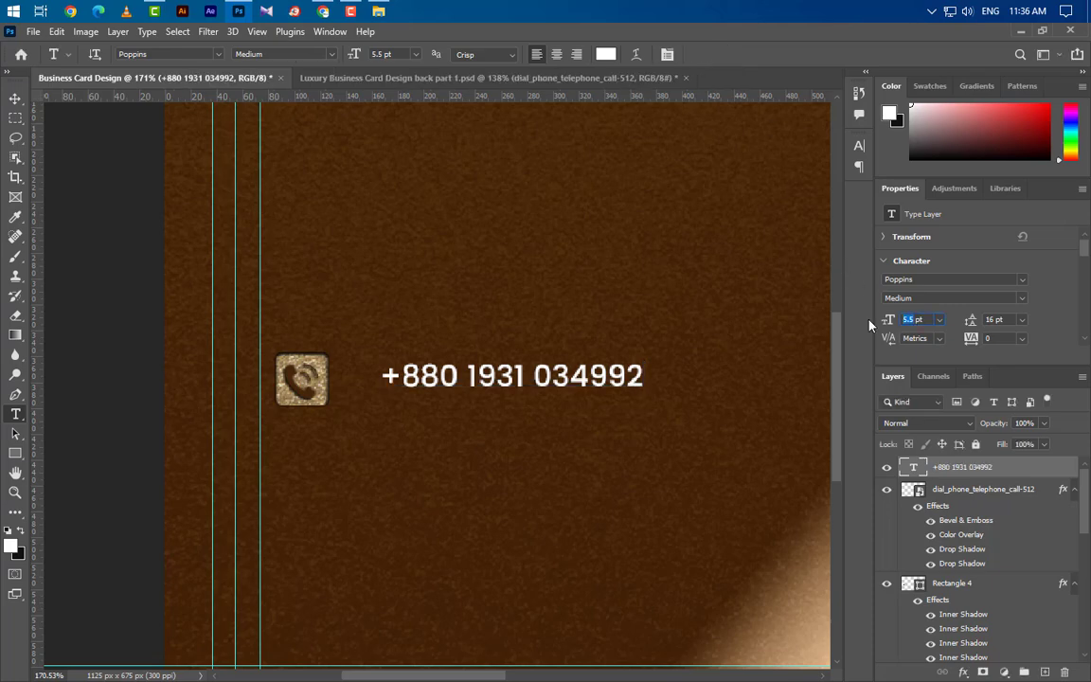
Set the number to 6.5 pt Medium and align it level with the phone icon.
text(6.5)
key(Return)
click(999, 298)
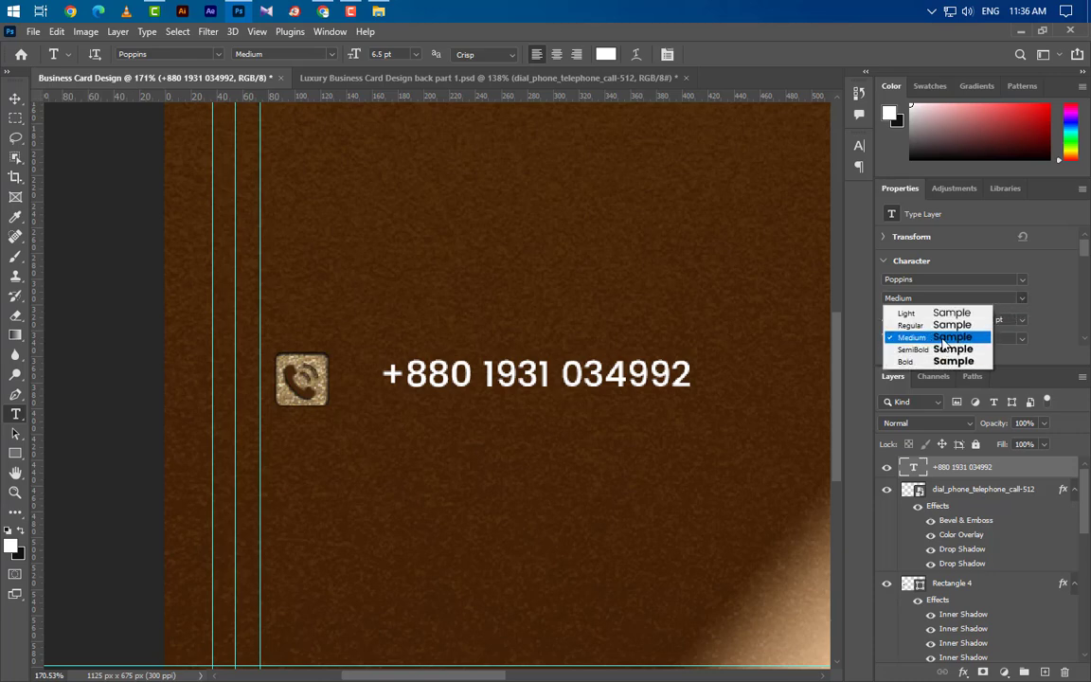
click(848, 303)
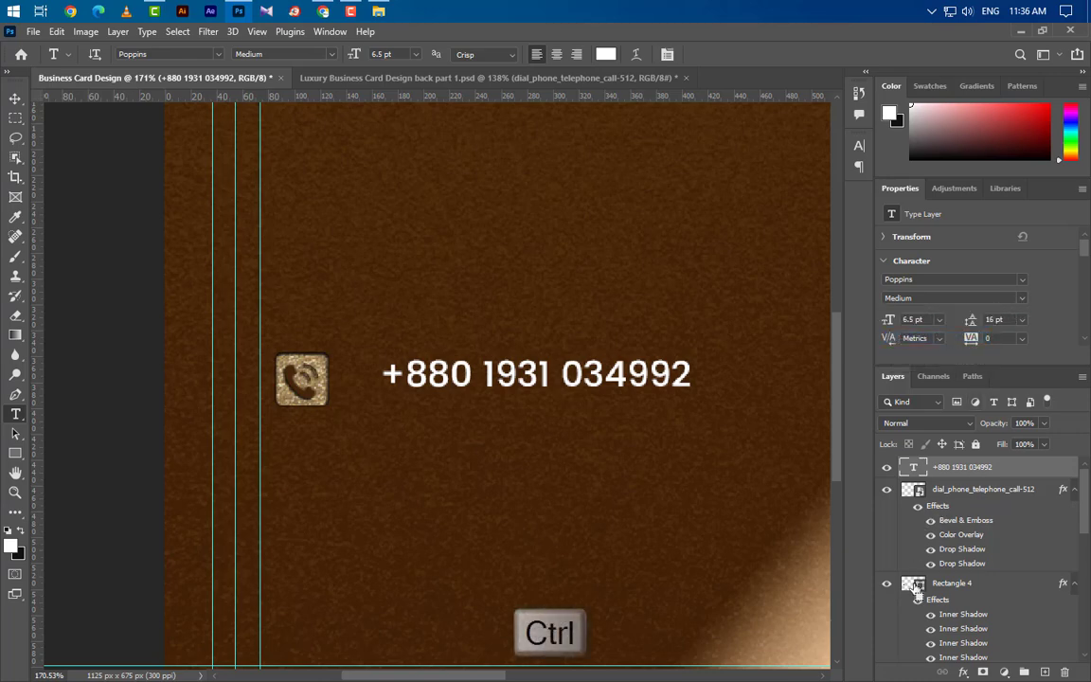
ctrl+click(913, 489)
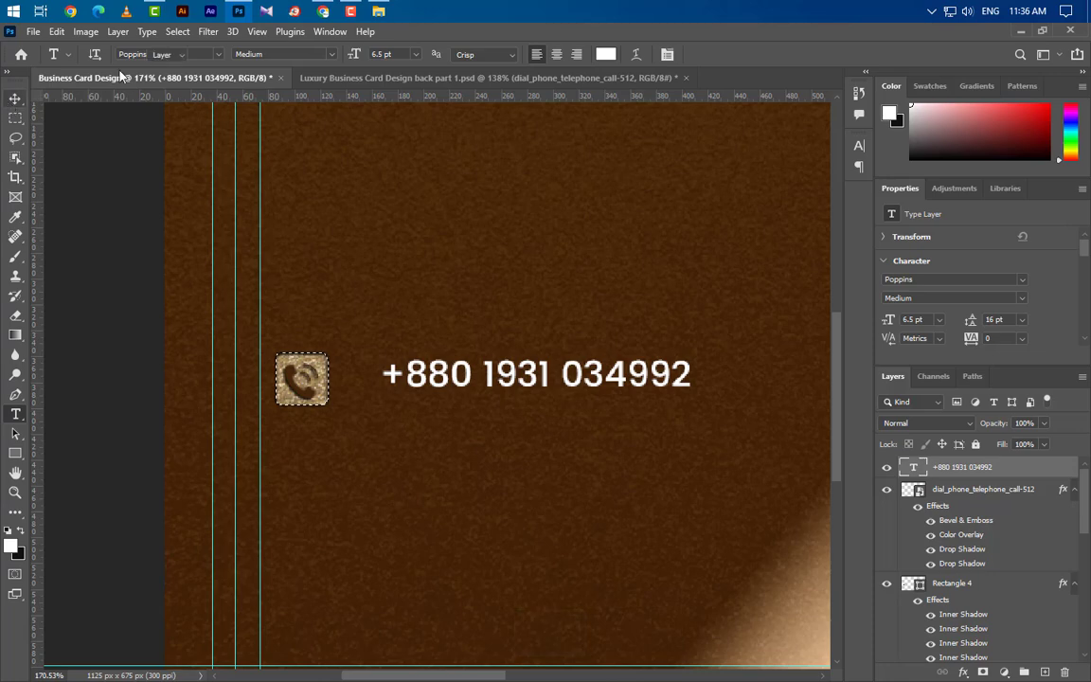
click(15, 97)
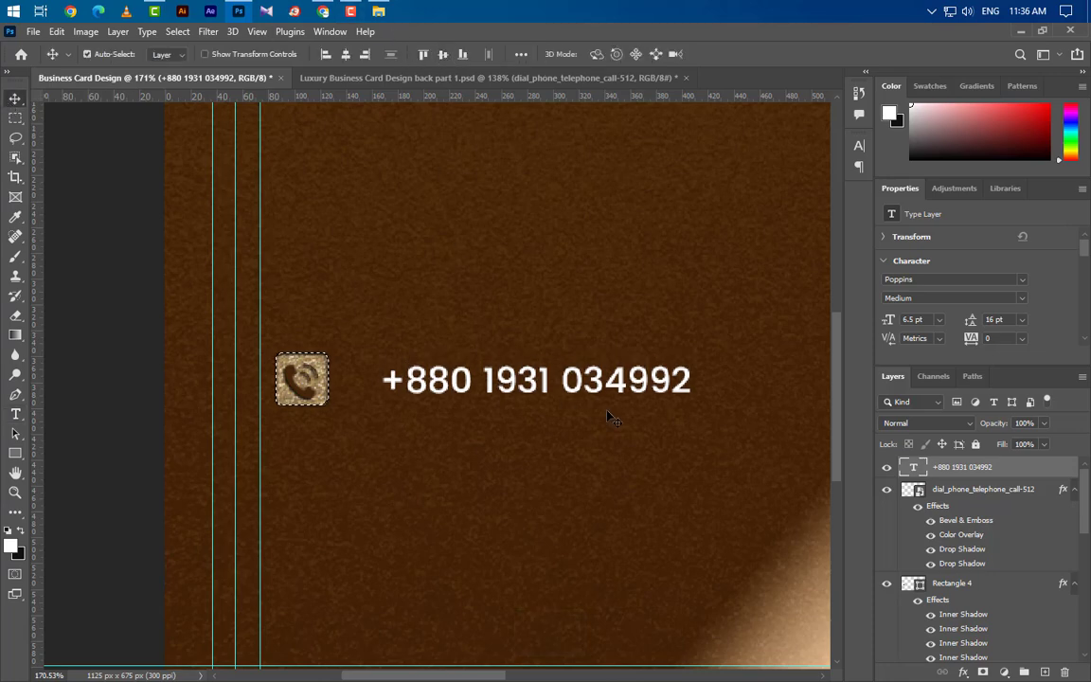
key(ctrl+d)
key(Left)
key(Left)
key(Left)
key(Left)
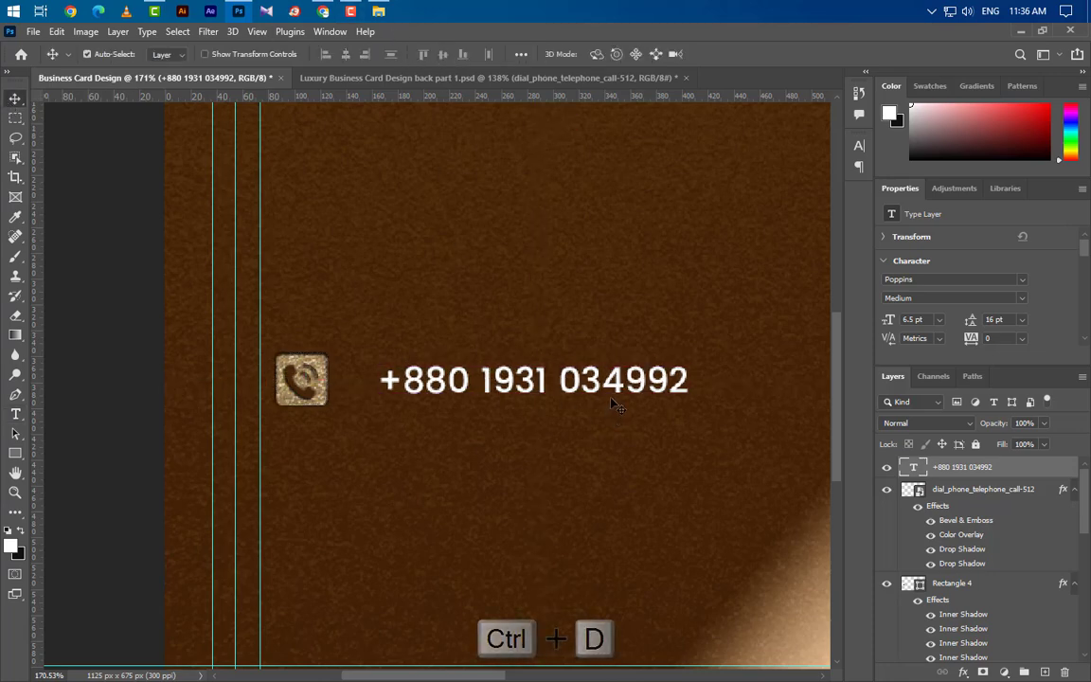
click(323, 403)
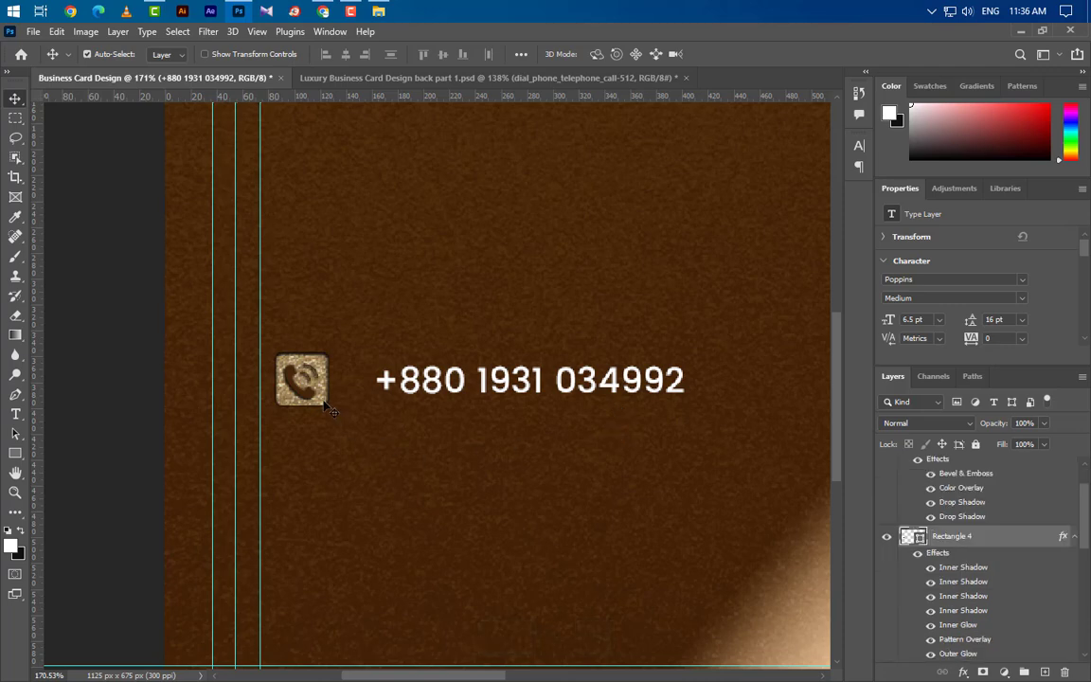
Copy Rectangle 4's layer style and paste it onto the phone number text.
right_click(1014, 541)
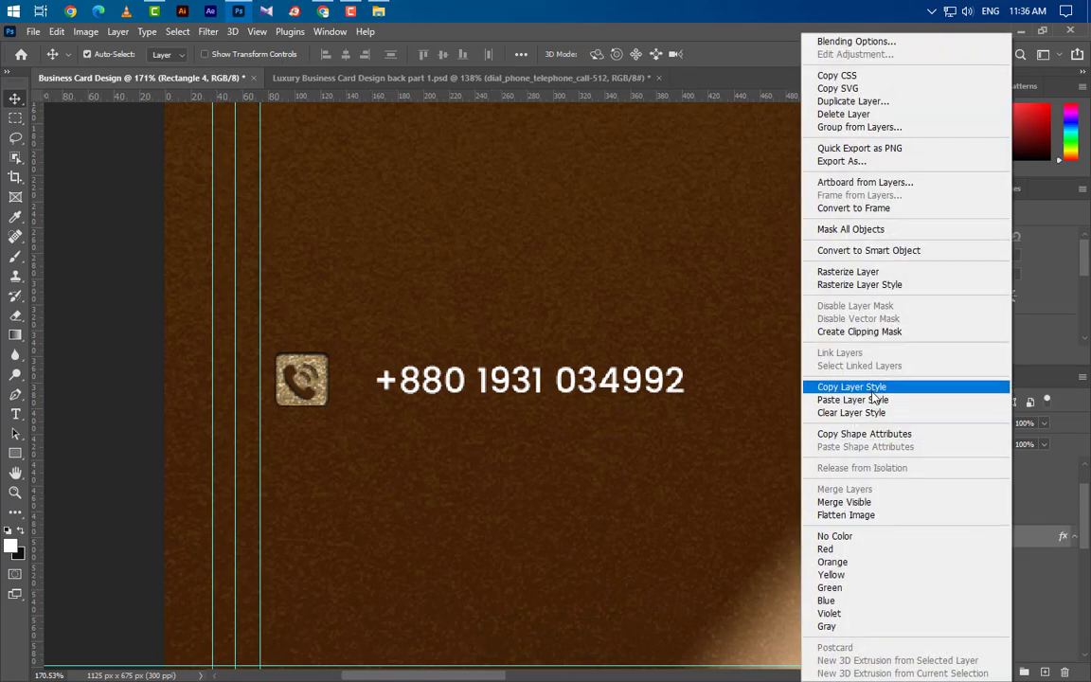
click(757, 384)
scroll(947, 492, up, 2)
click(935, 459)
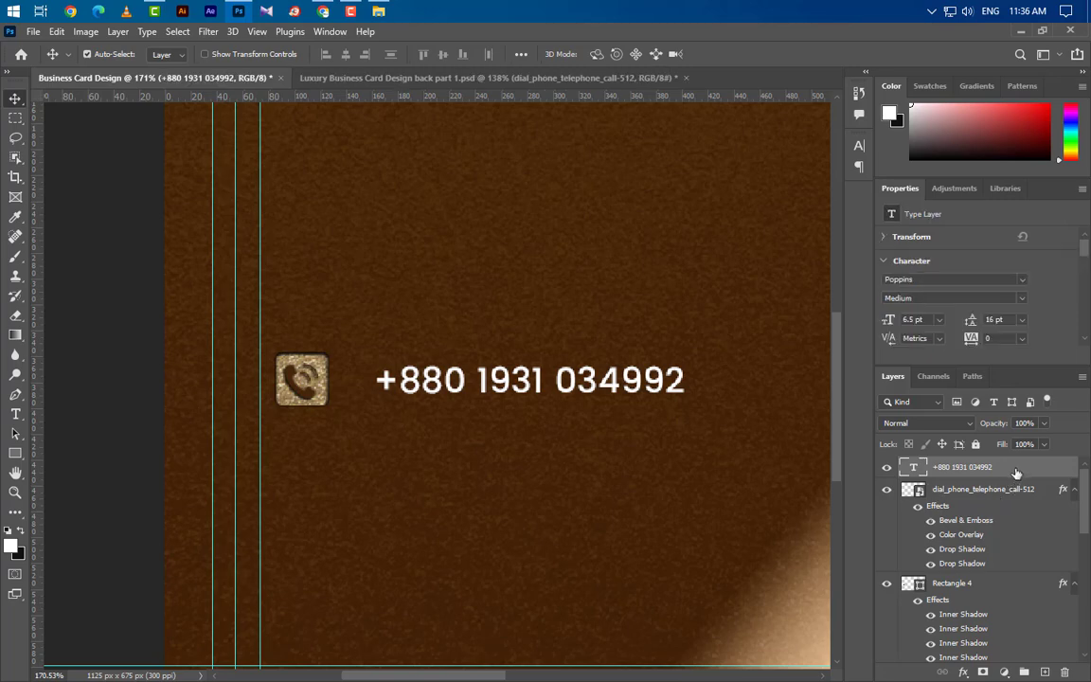
right_click(935, 459)
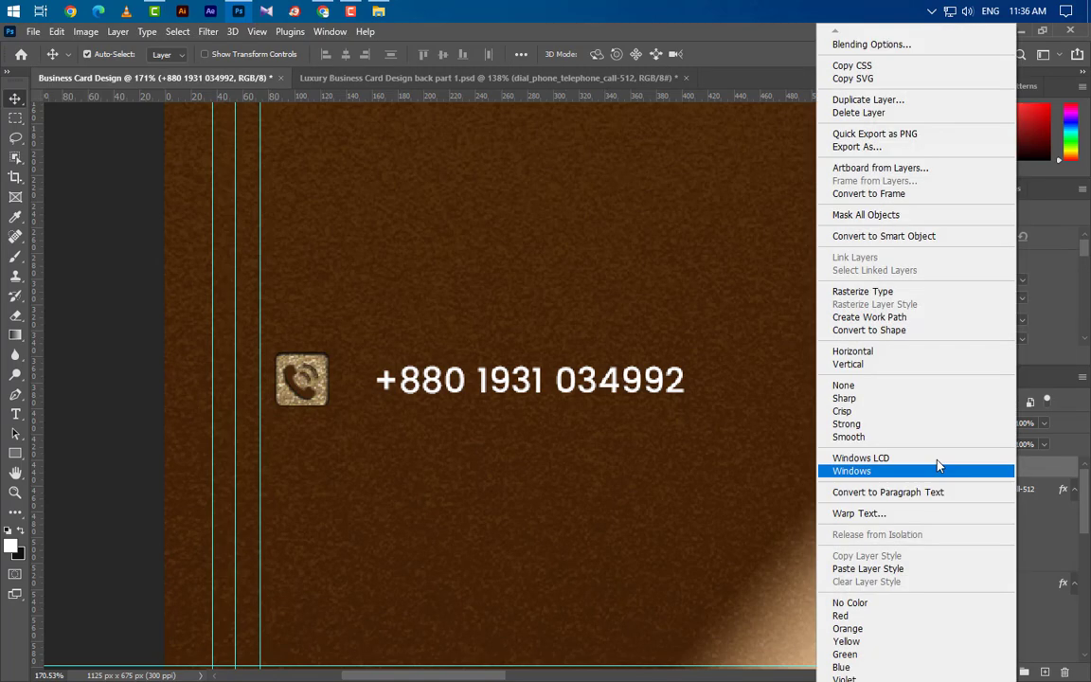
click(875, 569)
Collapse the effects lists and select the text, icon and Rectangle 4 layers together.
scroll(557, 357, down, 2)
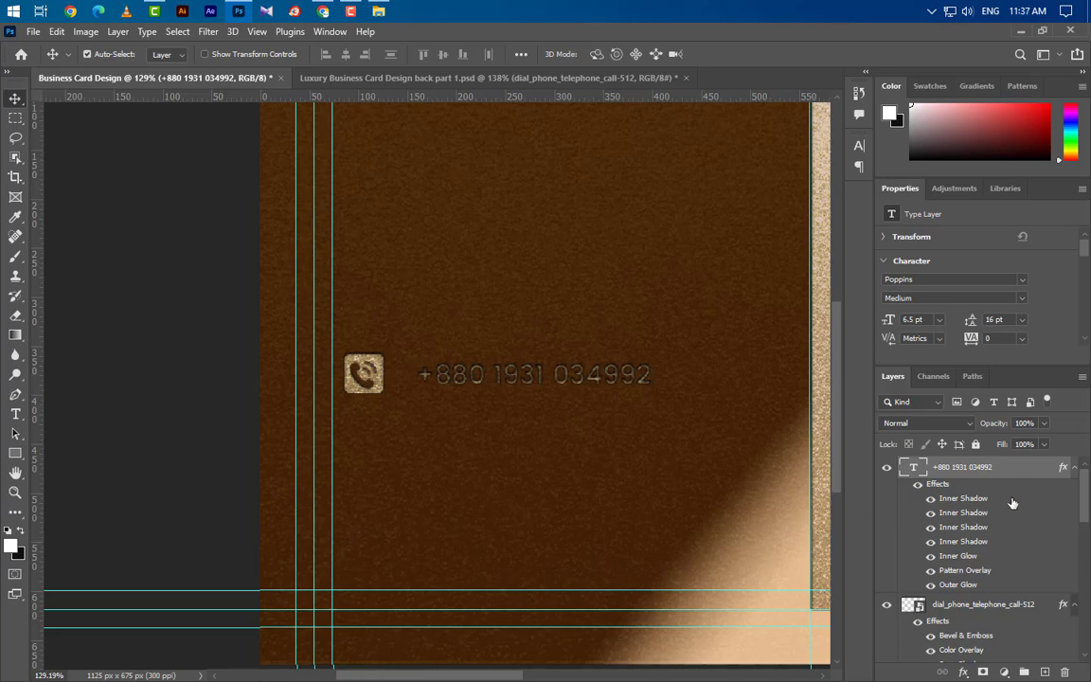
click(1075, 469)
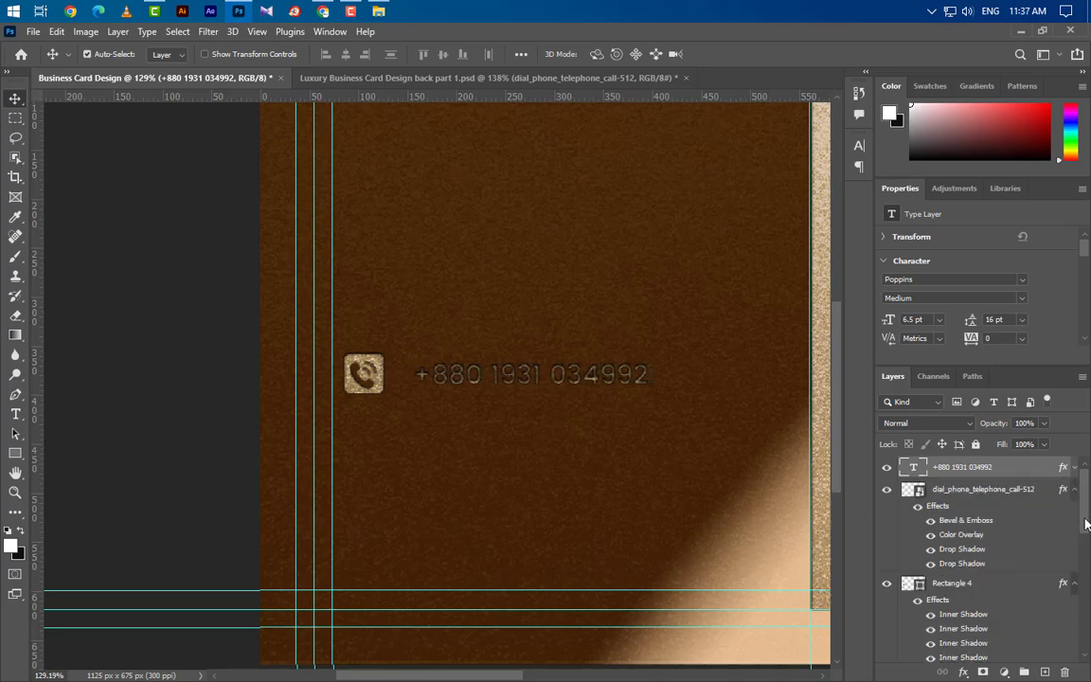
click(1075, 489)
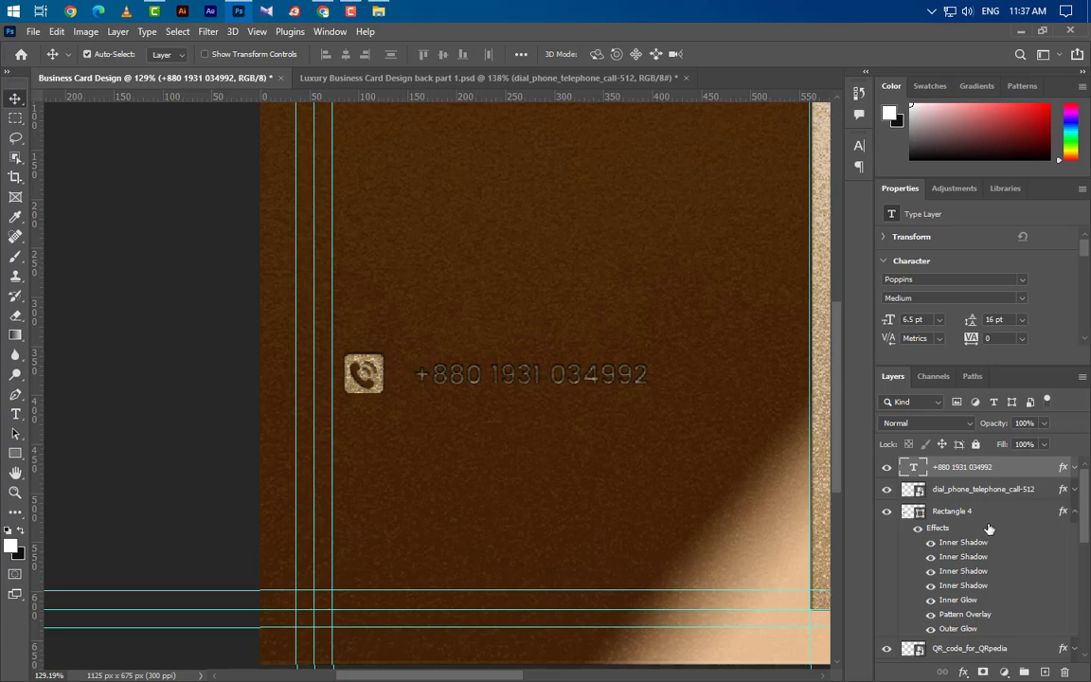
click(1075, 510)
shift+click(981, 515)
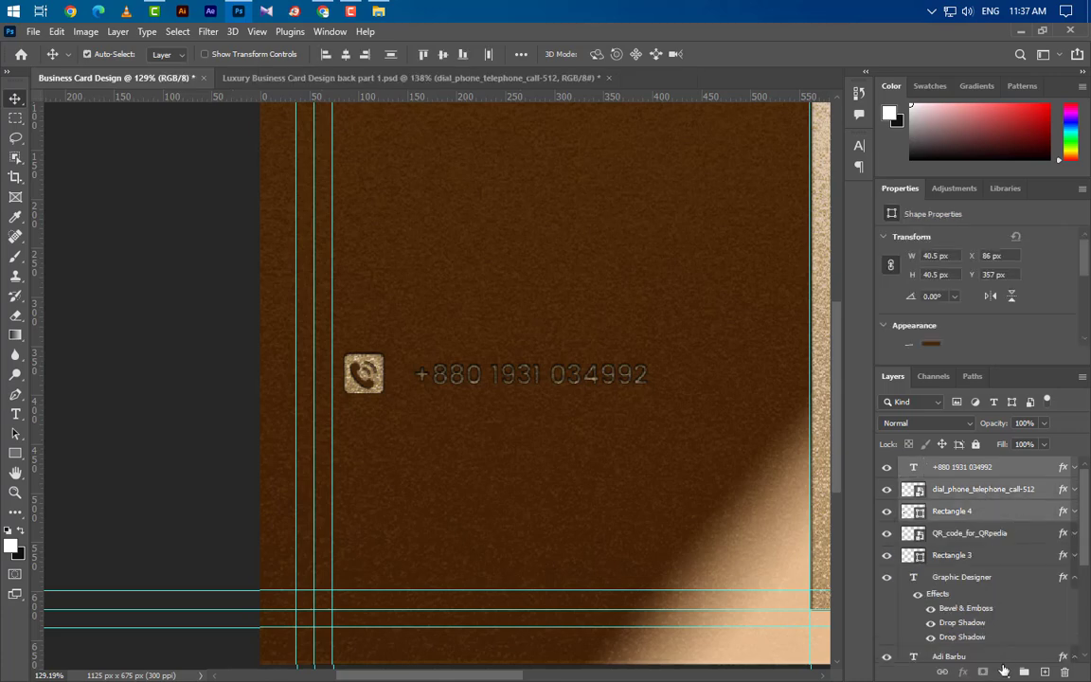
Group the phone-row layers and duplicate the group as a second row below.
key(ctrl+g)
drag(1009, 482, 1045, 672)
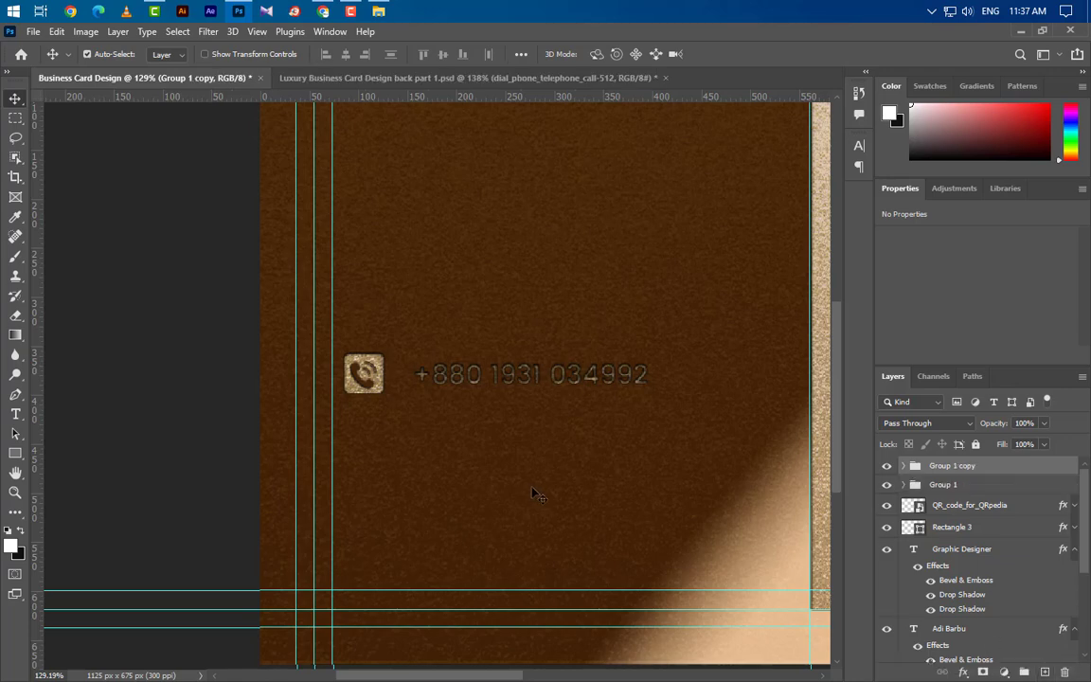
key(Down)
key(Down)
key(Down)
key(Down)
key(Down)
key(Down)
key(Down)
key(Down)
key(Down)
key(Down)
key(Down)
key(Down)
key(Down)
key(Down)
key(Down)
key(Down)
key(Down)
key(Down)
key(Down)
key(Down)
key(Down)
key(Down)
key(Down)
key(Down)
key(Down)
key(Down)
key(Down)
key(Down)
key(Down)
key(Down)
key(Down)
key(Down)
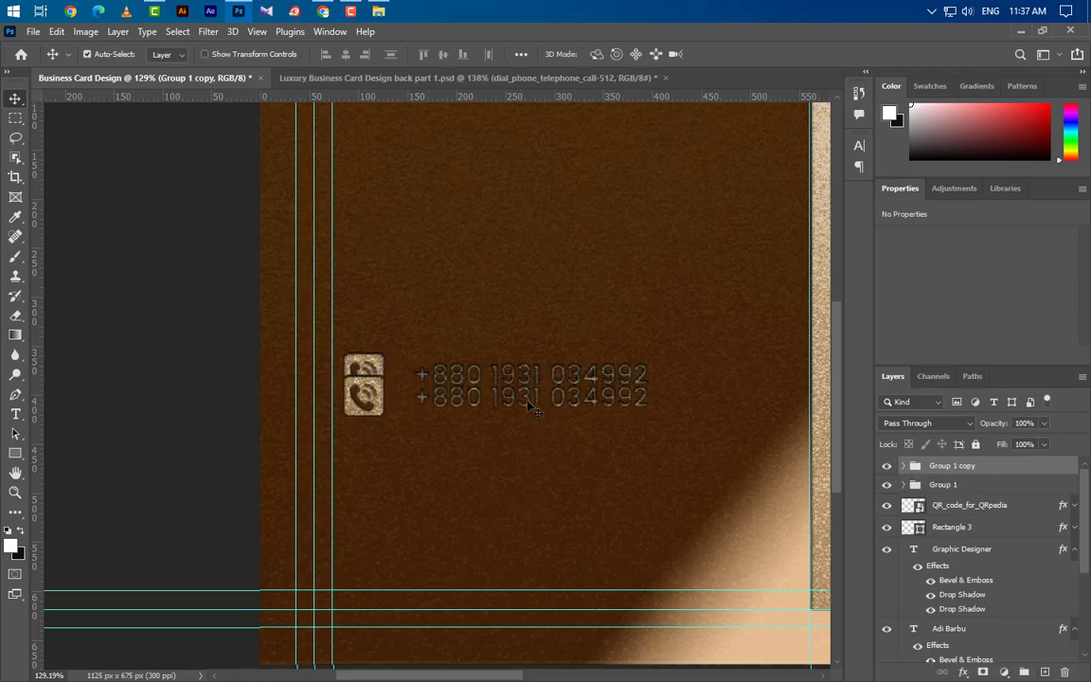
key(Down)
key(Down)
key(Down)
key(Down)
key(Down)
key(Down)
key(Down)
key(Down)
key(Down)
key(Down)
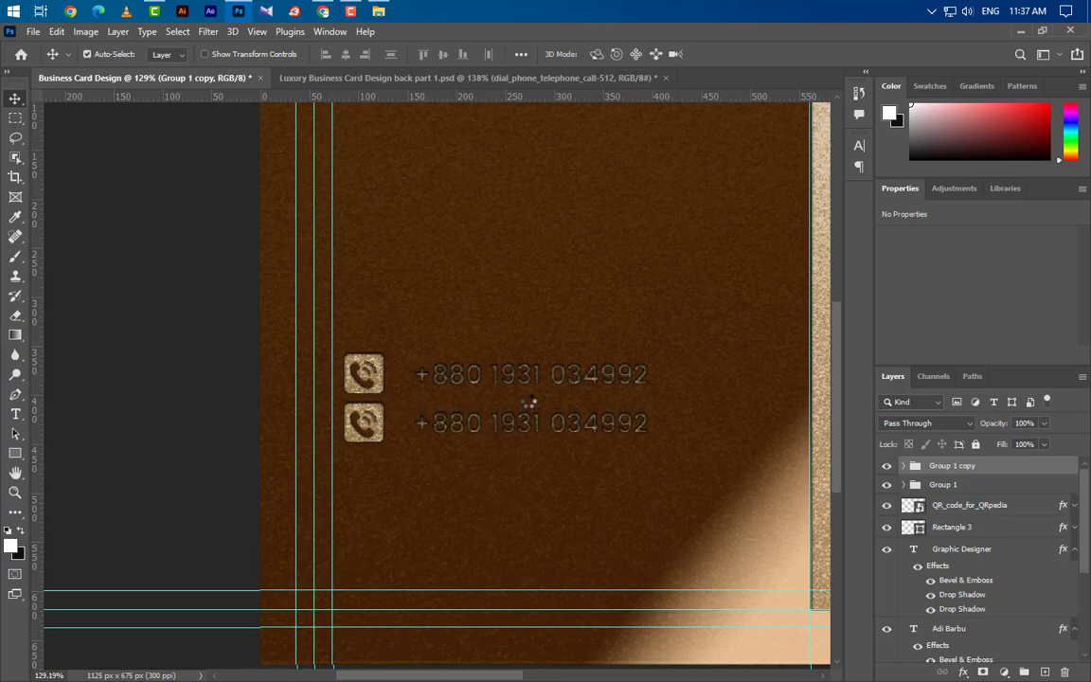
Make third and fourth copies of the row, nudging each down into place.
key(ctrl+j)
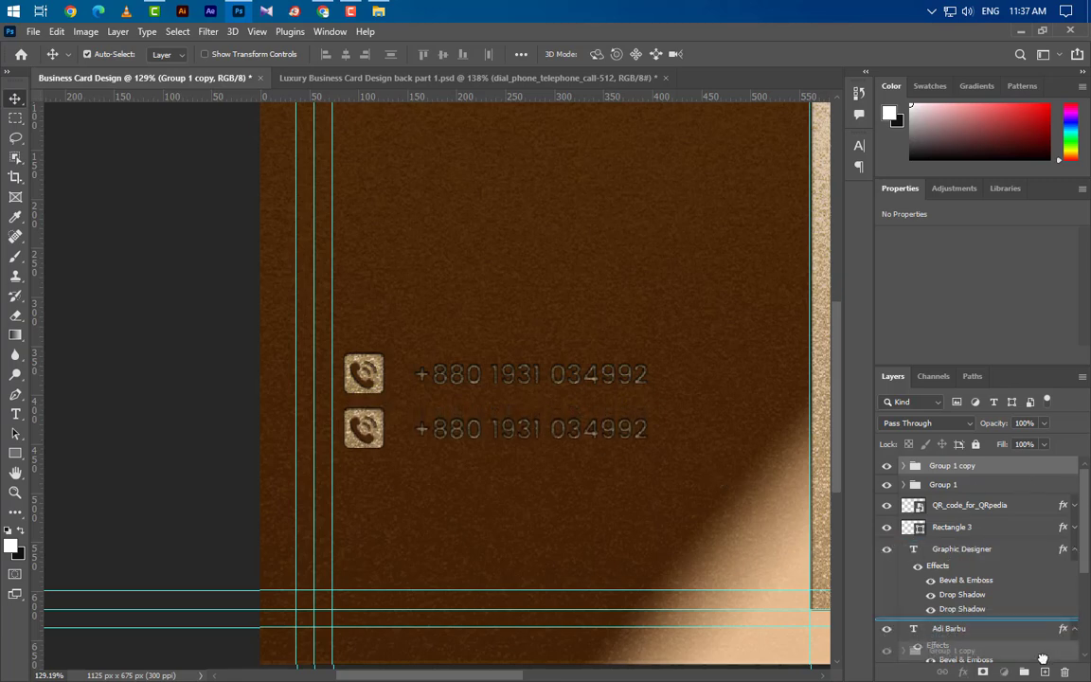
key(Down)
key(Down)
key(Down)
key(Down)
key(Down)
key(Down)
key(Down)
key(Down)
key(Down)
key(Down)
key(Down)
key(Down)
key(Down)
key(Down)
key(Down)
key(Down)
key(Down)
key(Down)
key(Down)
key(Down)
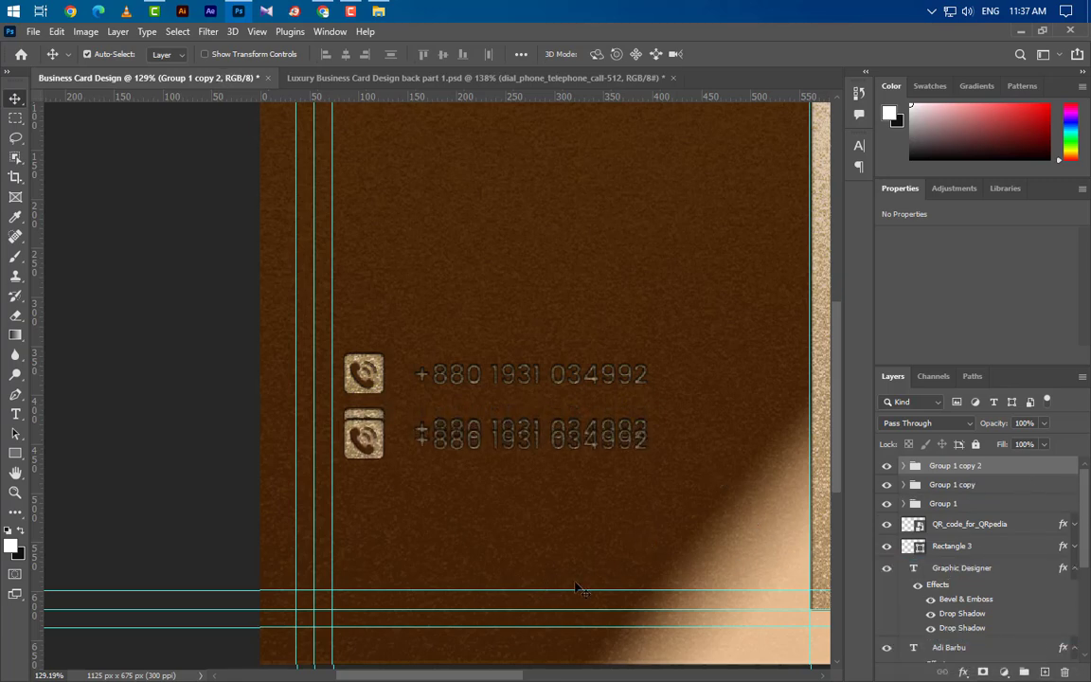
key(Down)
key(Down)
key(Down)
key(Down)
key(Down)
key(Down)
key(Down)
key(Down)
key(Down)
key(Down)
key(Down)
key(Down)
key(Down)
key(Down)
key(Down)
key(Down)
key(Down)
key(Down)
key(Down)
key(Down)
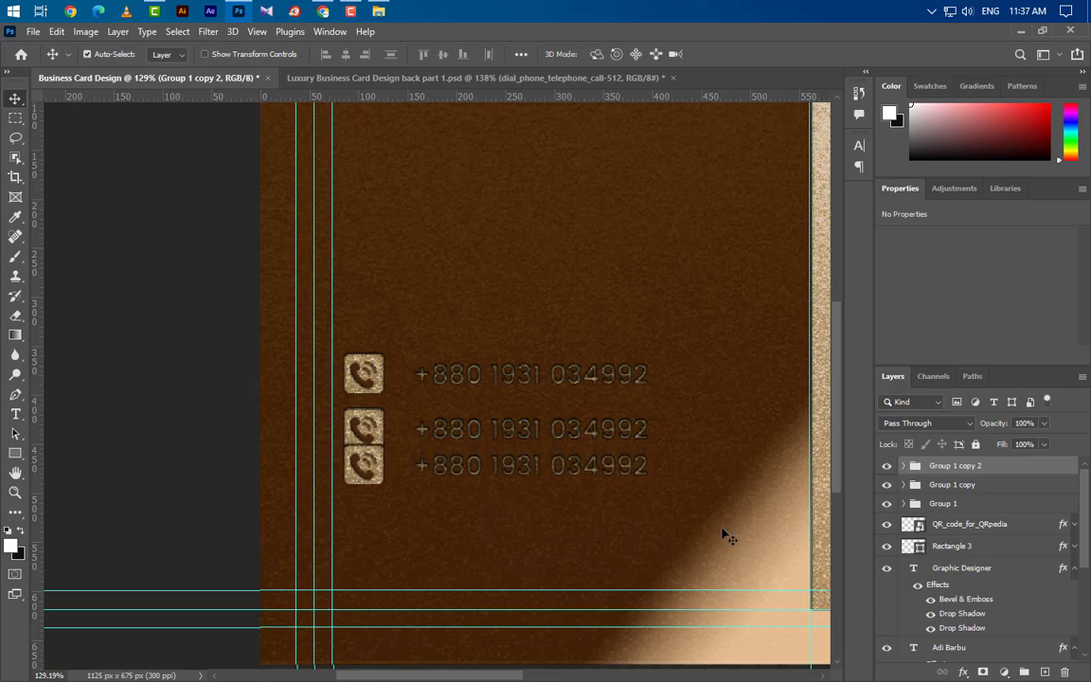
key(Down)
key(Down)
key(Down)
key(Down)
key(Down)
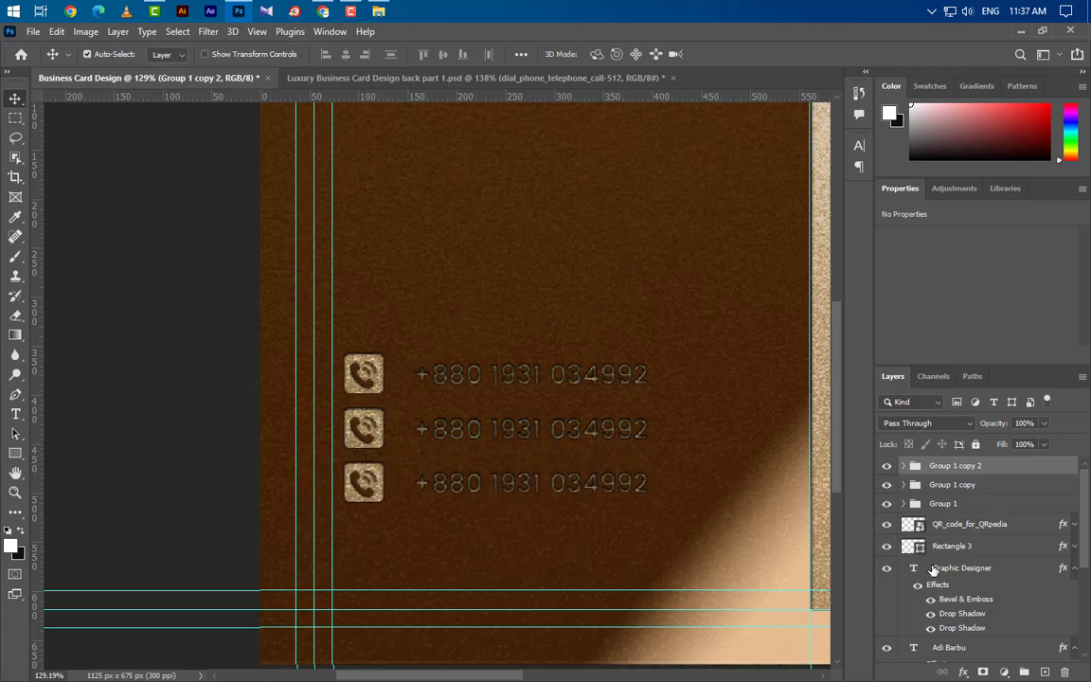
key(ctrl+j)
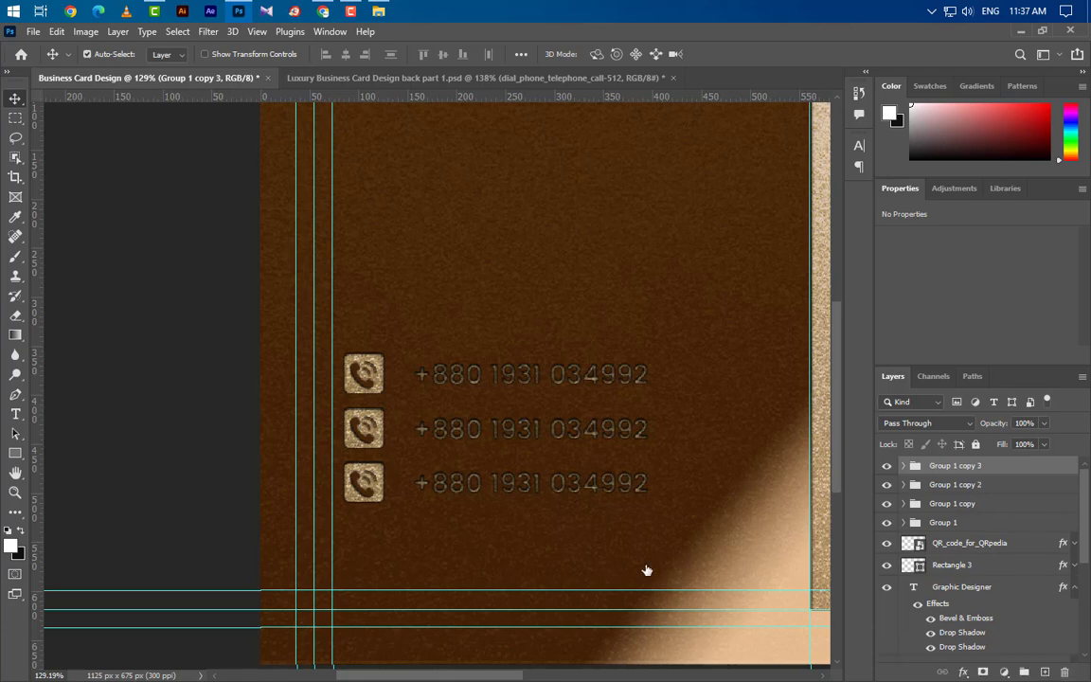
key(Down)
key(Down)
key(Down)
key(Down)
key(Down)
key(Down)
key(Down)
key(Down)
key(Down)
key(Down)
key(Down)
key(Down)
key(Down)
key(Down)
key(Down)
key(Down)
key(Down)
key(Down)
key(Down)
key(Down)
key(Down)
key(Down)
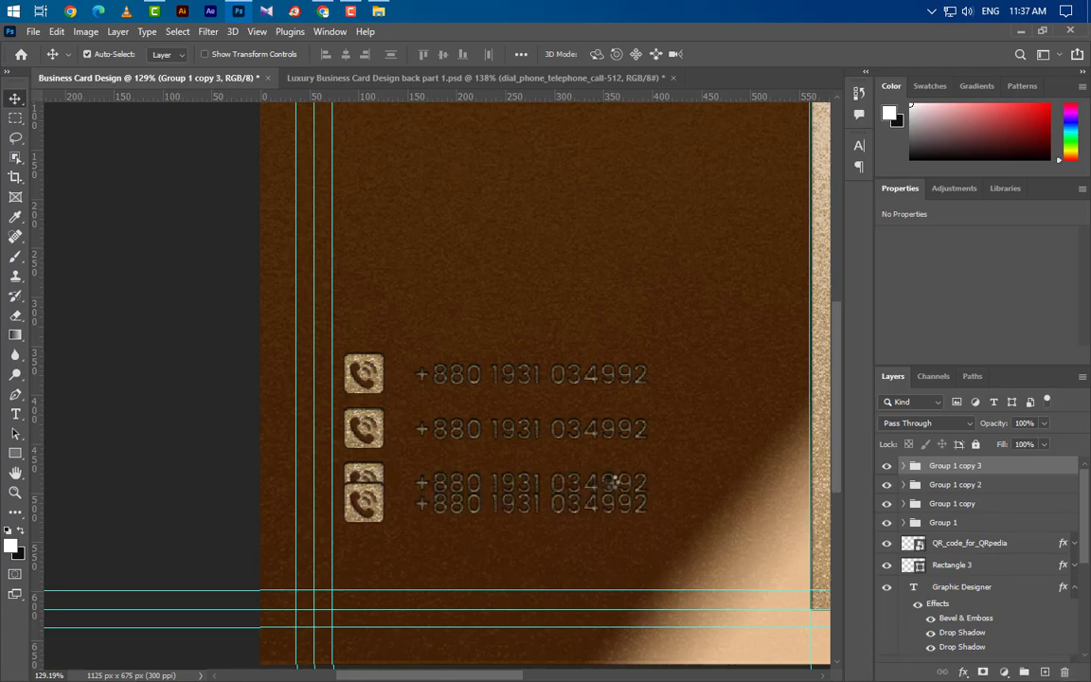
key(Down)
key(Down)
key(Down)
key(Down)
key(Down)
key(Down)
key(Down)
key(Down)
key(Down)
key(Down)
key(Down)
key(Down)
key(Down)
key(Down)
key(Down)
key(Down)
key(Down)
key(Down)
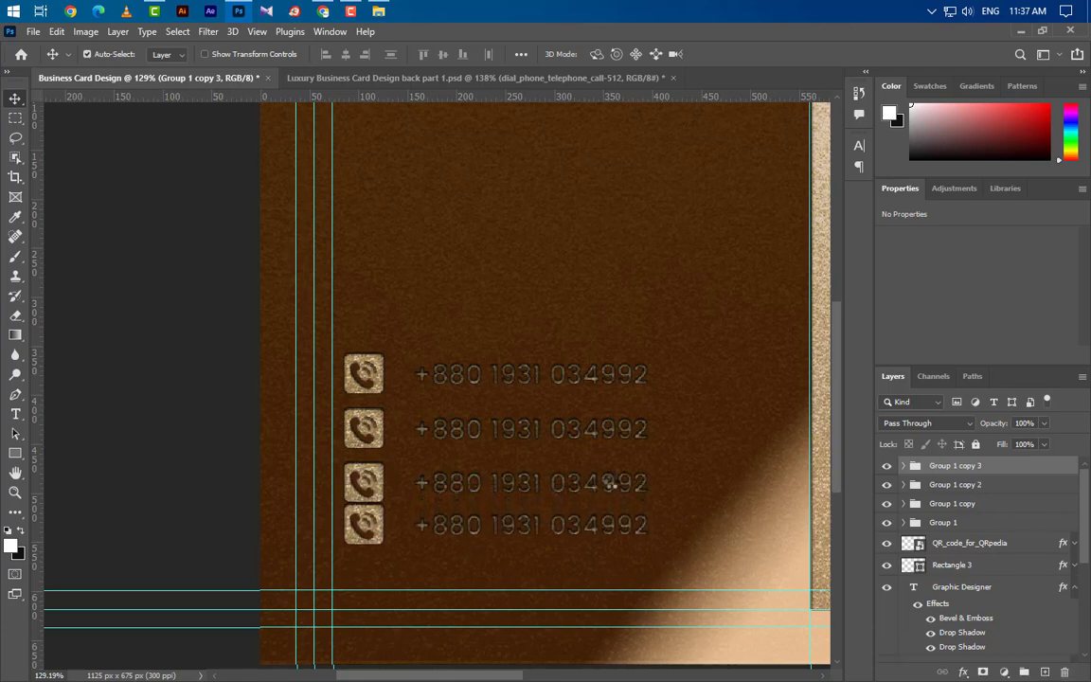
key(Down)
key(Down)
key(Down)
key(Down)
key(Down)
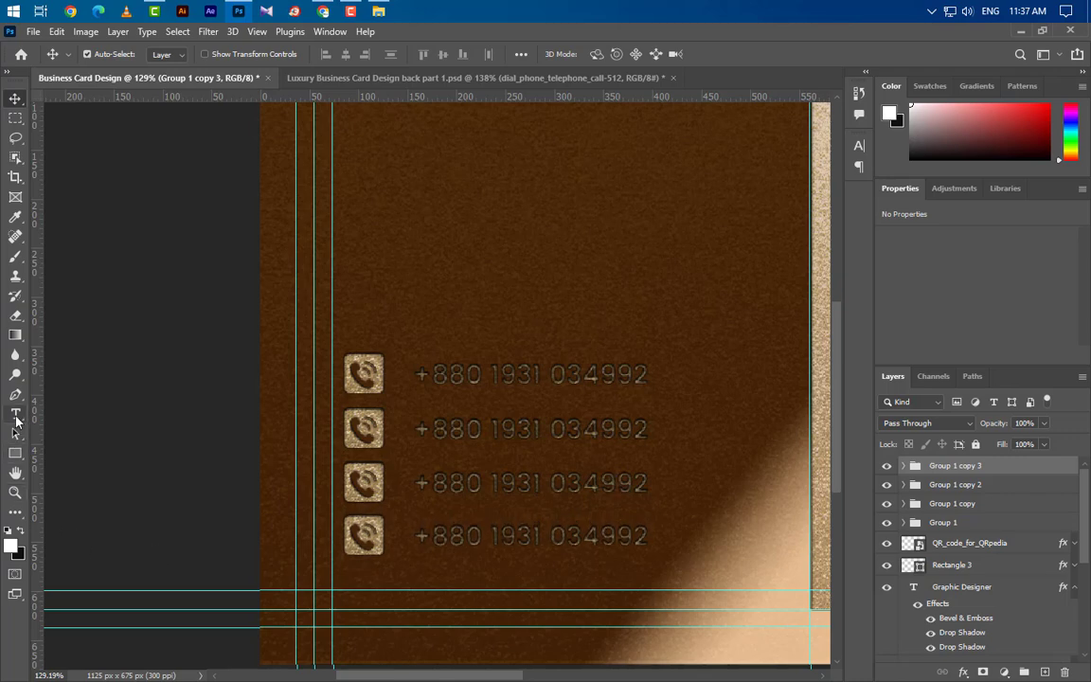
click(16, 414)
drag(420, 429, 649, 431)
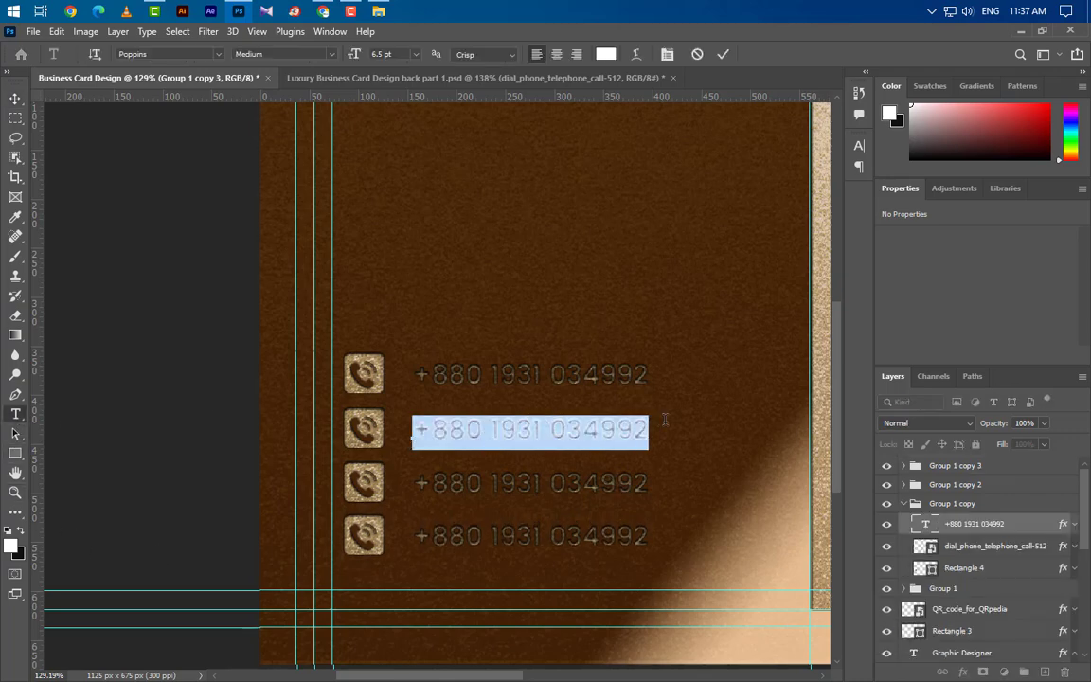
text(exampl)
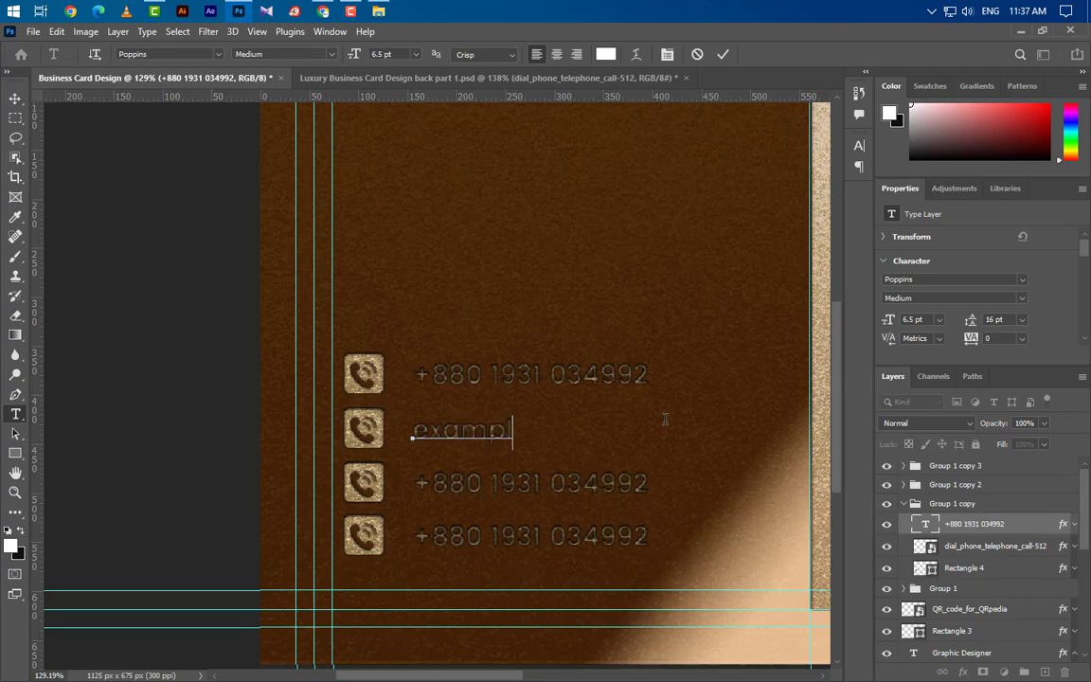
text(e@gmail.com)
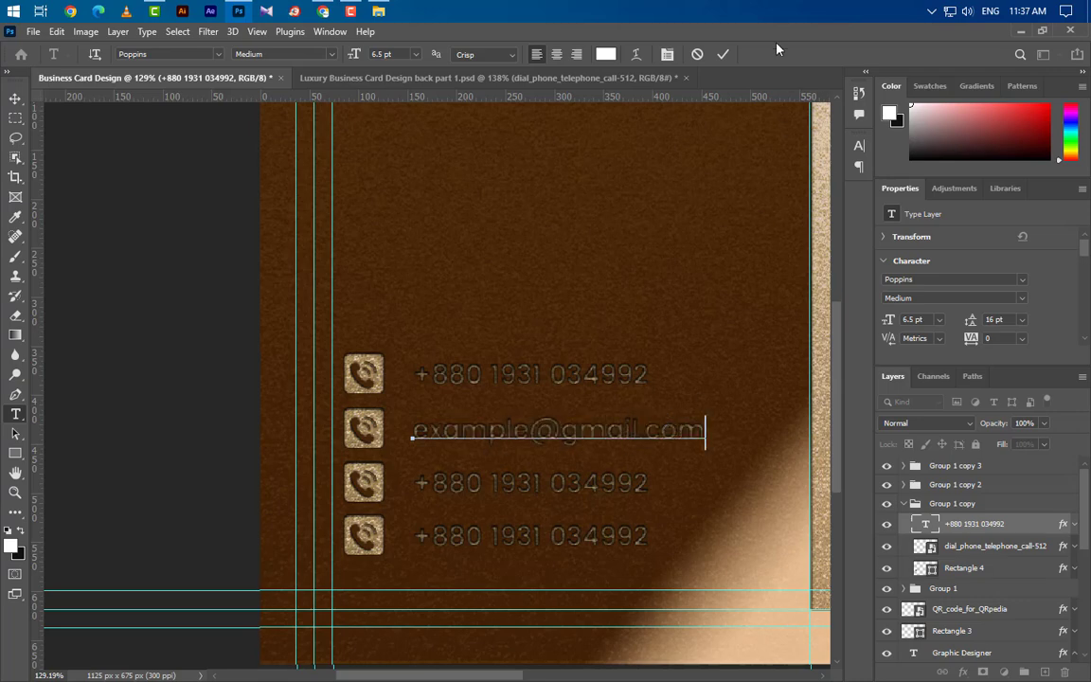
click(723, 56)
drag(414, 483, 649, 485)
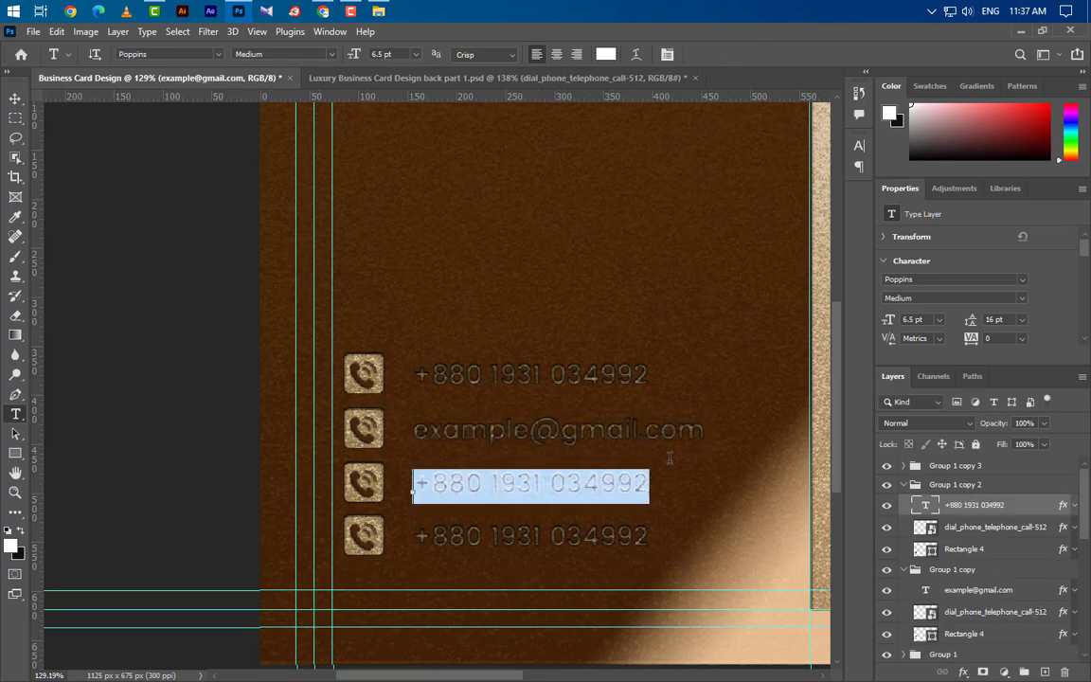
text(www.graphics)
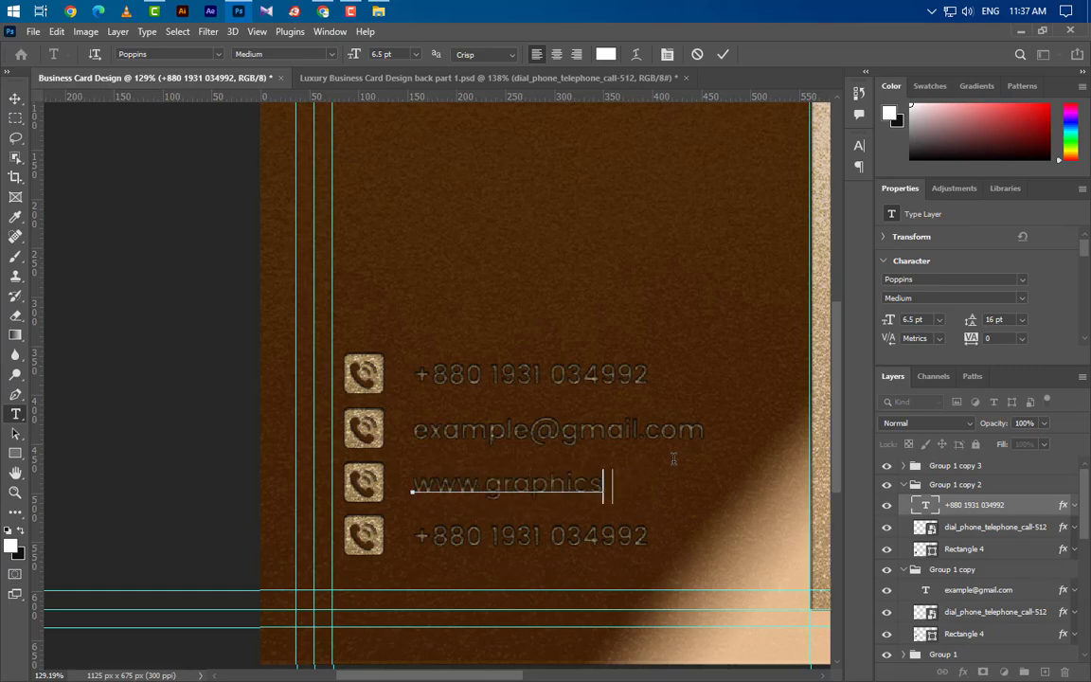
text(family.com)
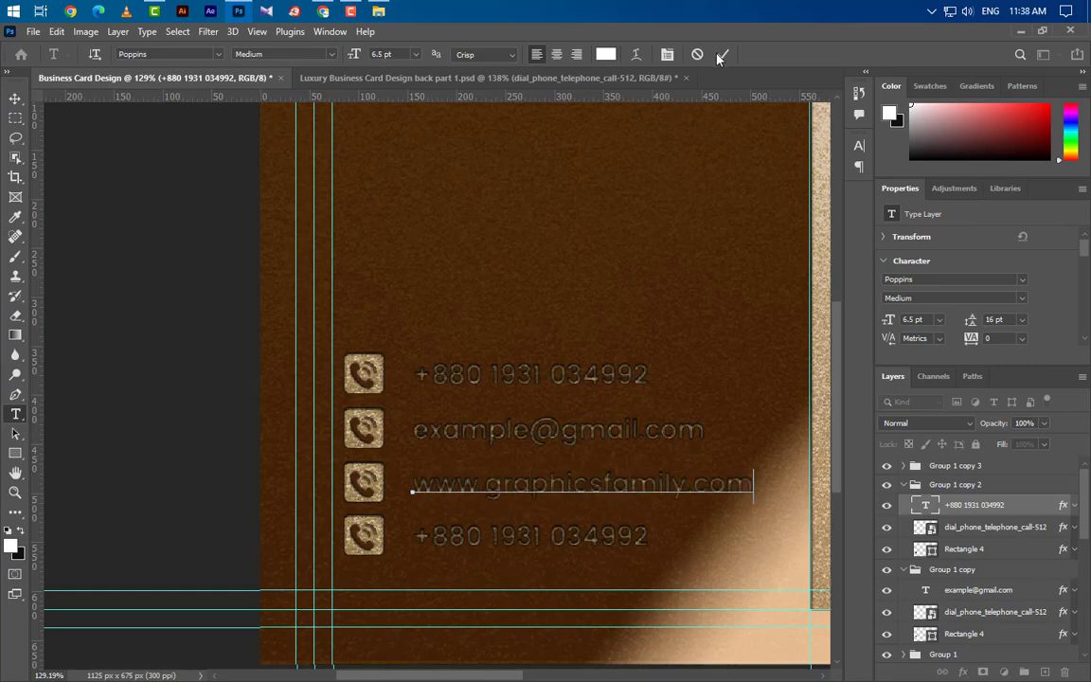
click(722, 55)
Retype the fourth row as a two-line street address.
scroll(643, 324, right, 3)
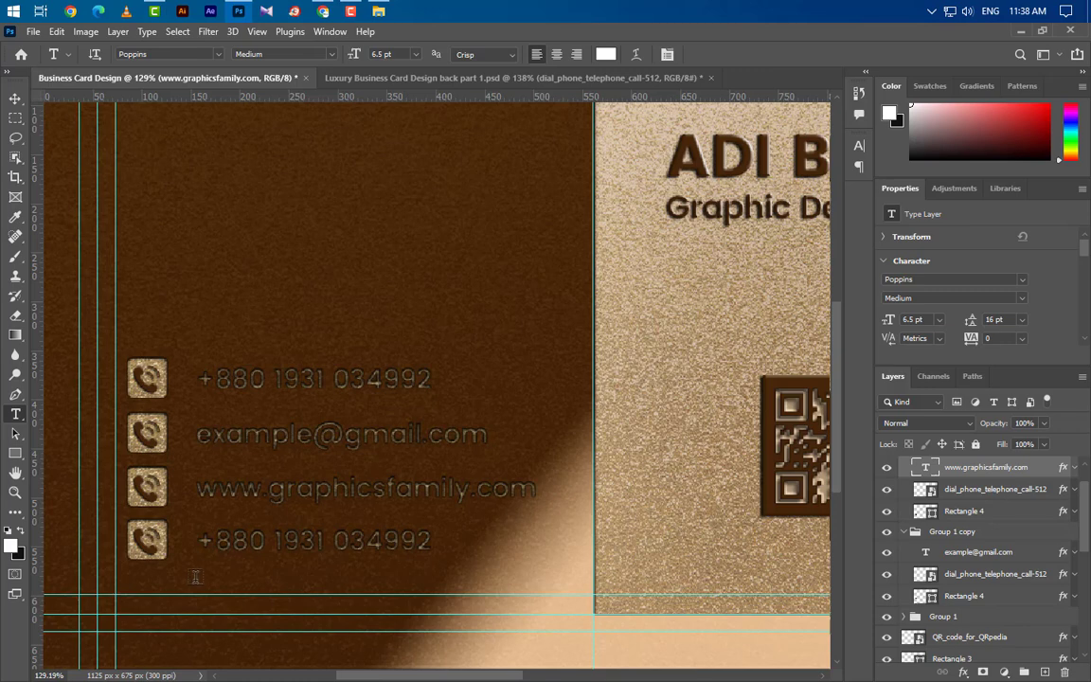
triple_click(202, 541)
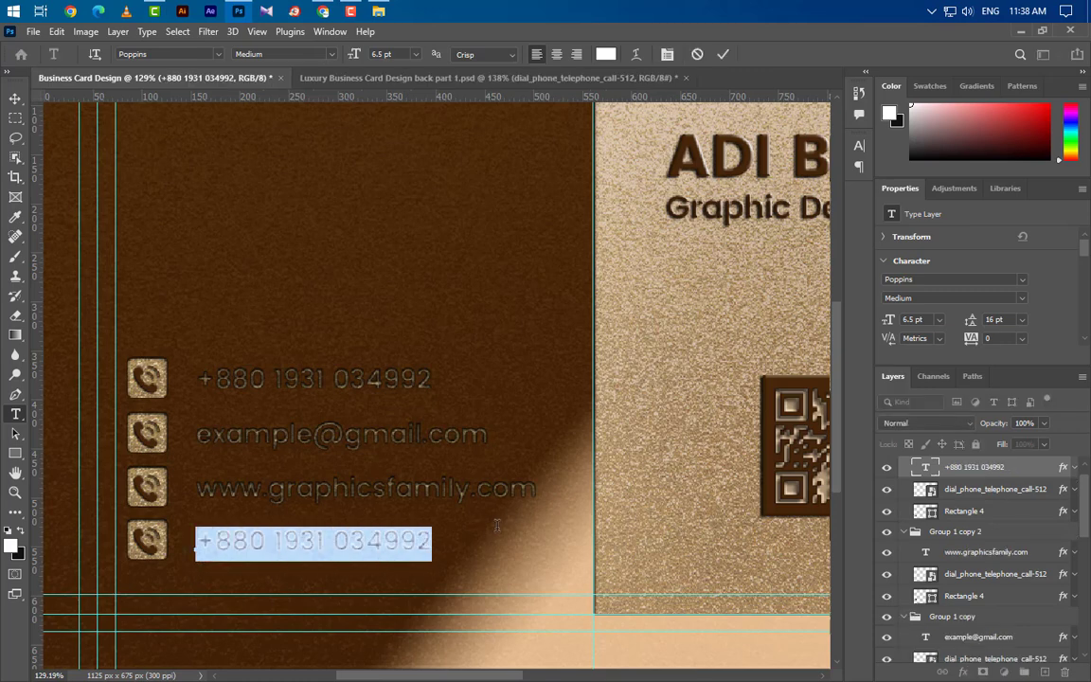
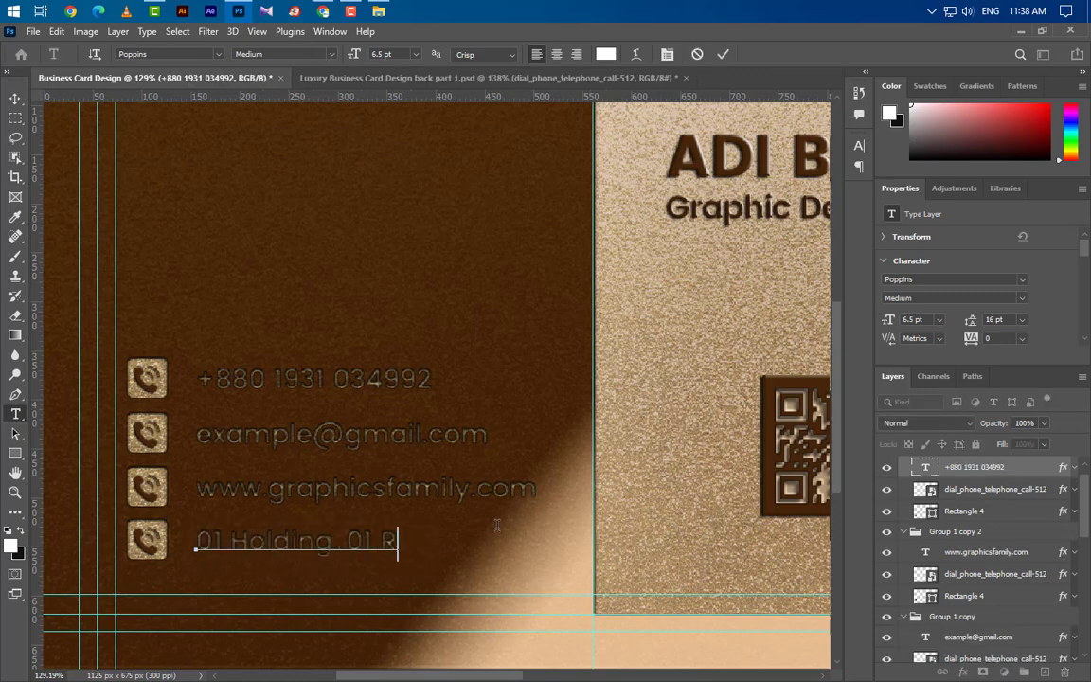
key(Return)
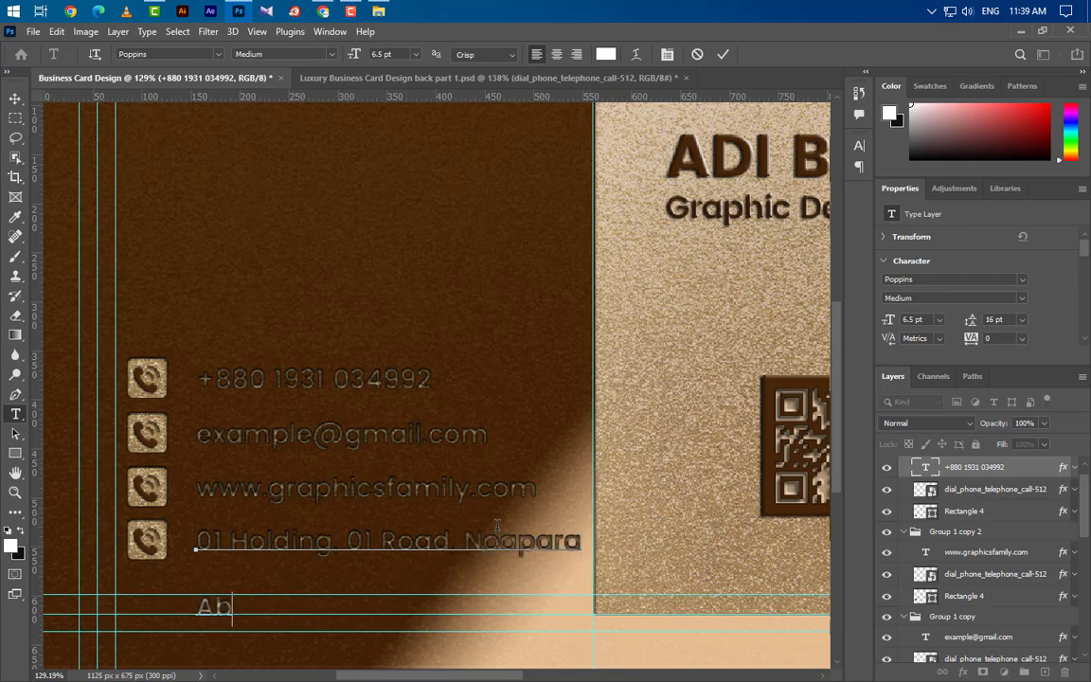
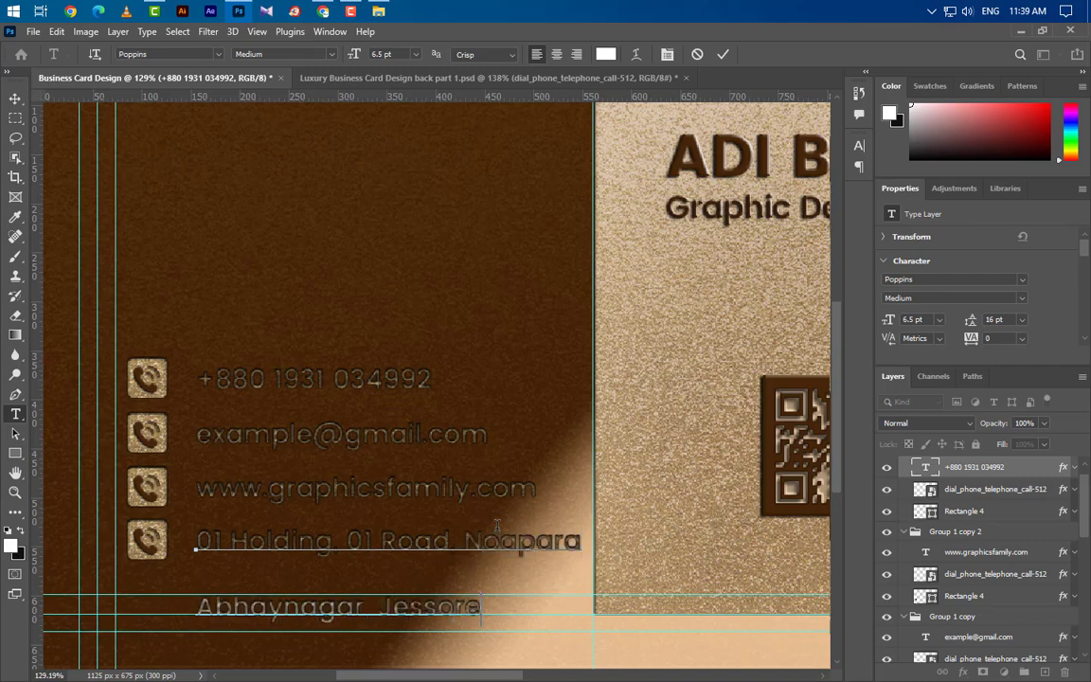
click(720, 53)
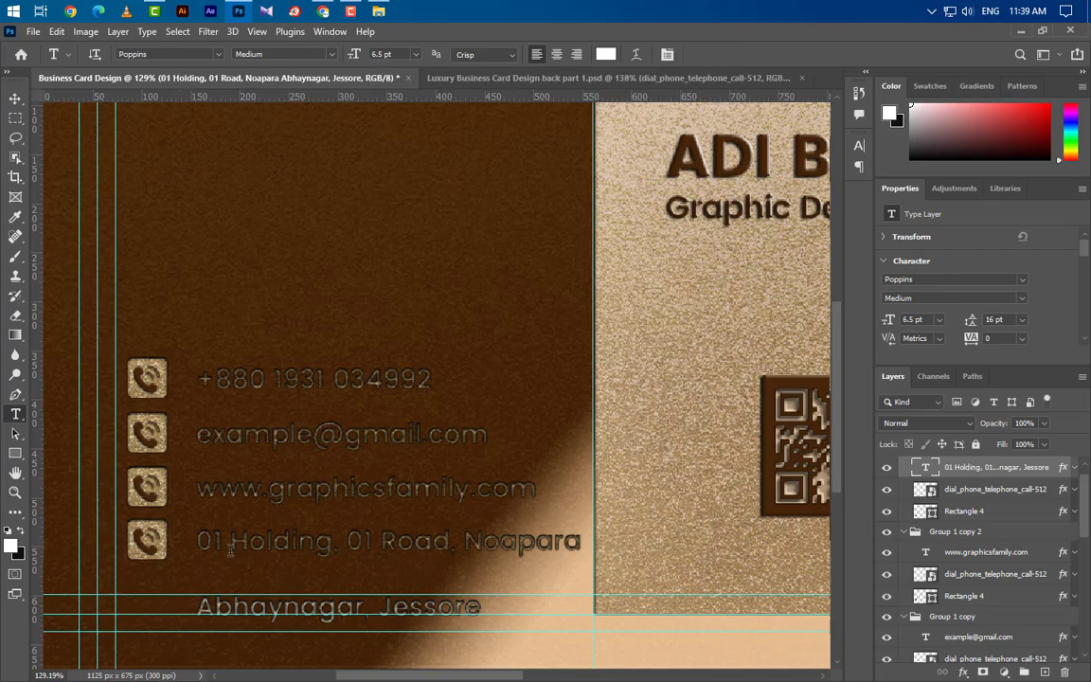
Set the leading of both address lines to 8 pt.
drag(200, 541, 519, 633)
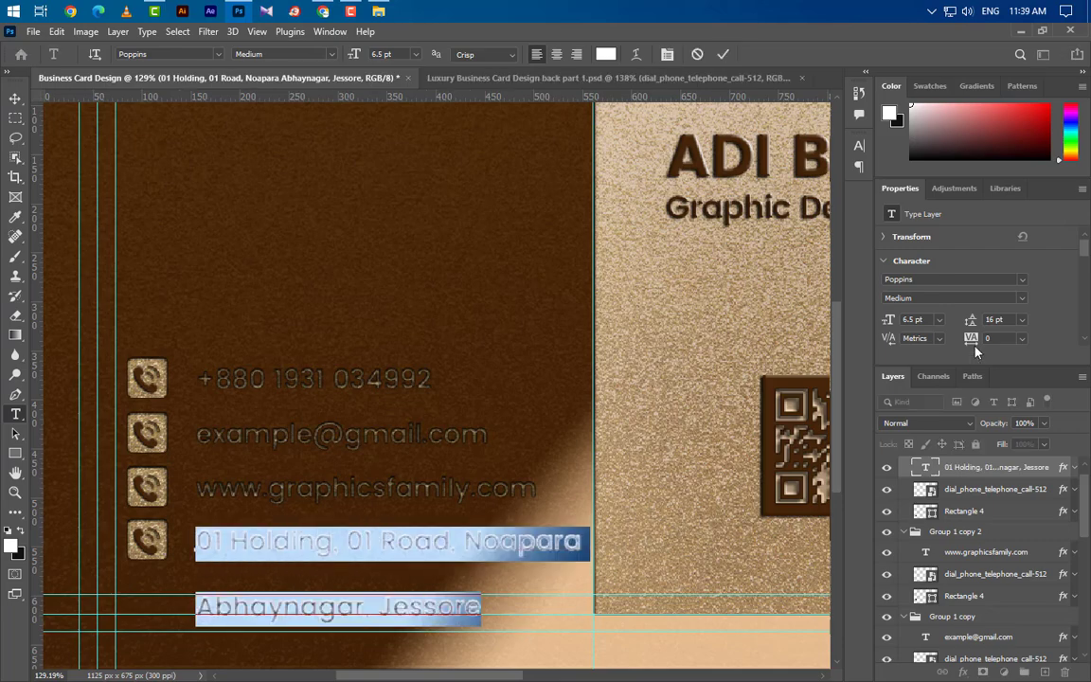
click(993, 319)
text(8)
key(Return)
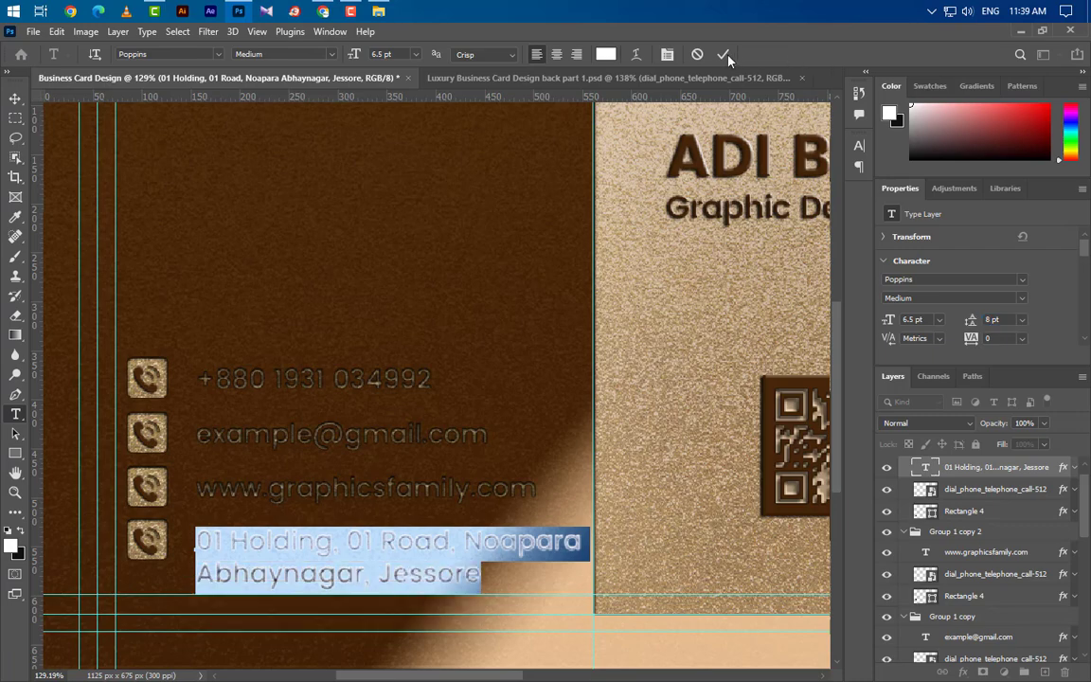
click(724, 54)
Collapse the four contact-row groups and group them into Group 2, nudging it slightly.
key(v)
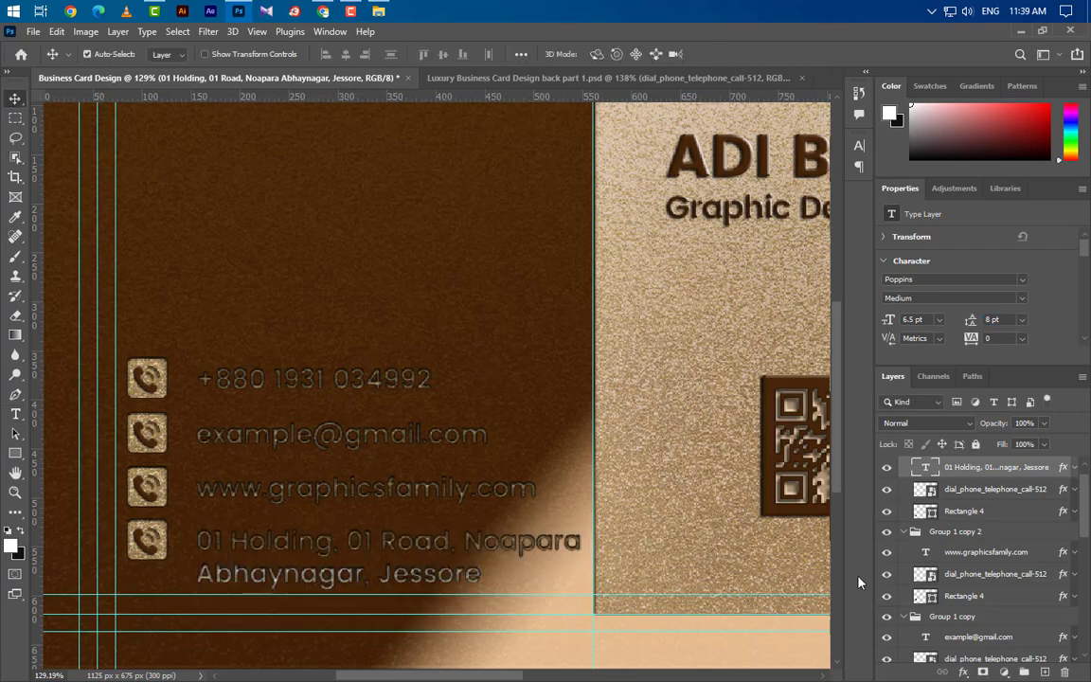
scroll(883, 474, up, 1)
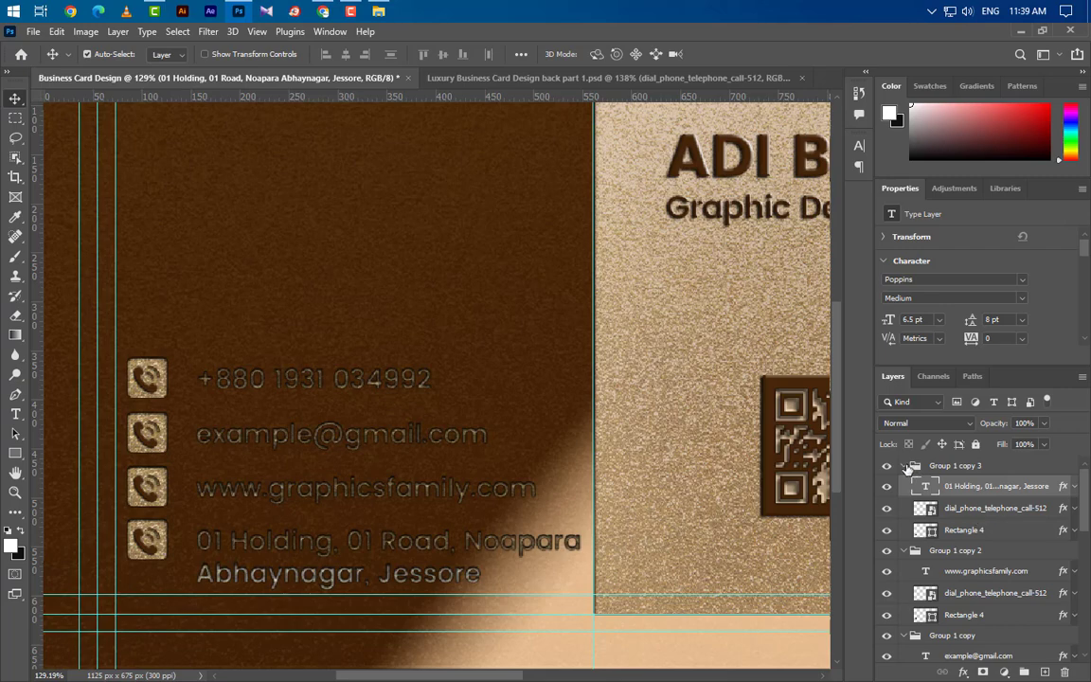
click(905, 466)
click(904, 484)
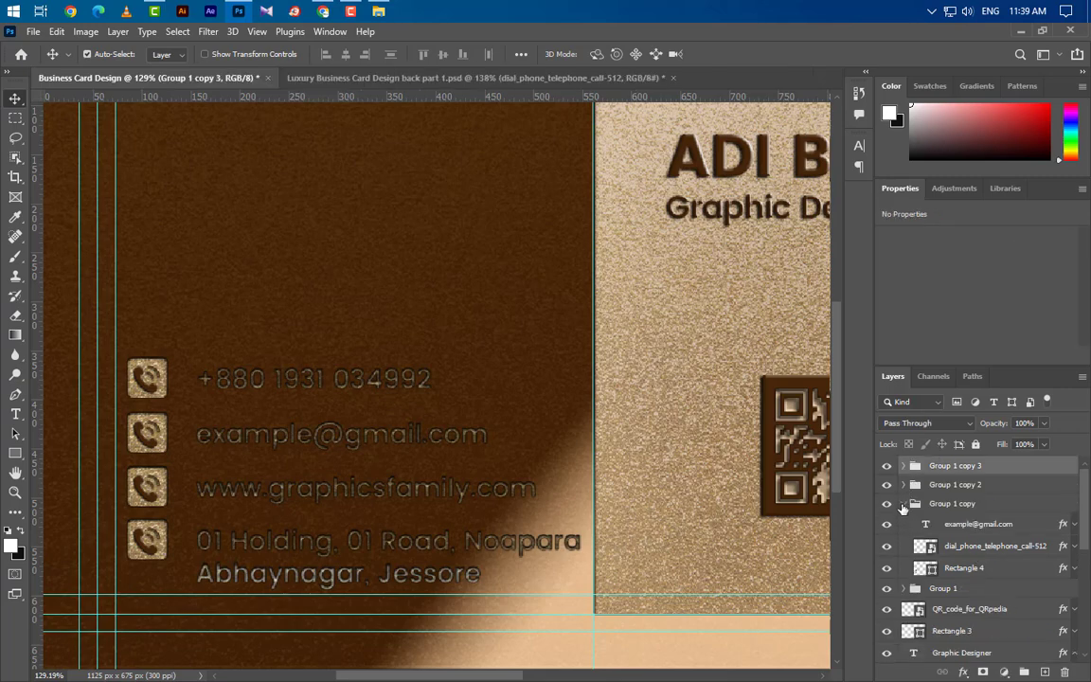
click(904, 504)
shift+click(940, 523)
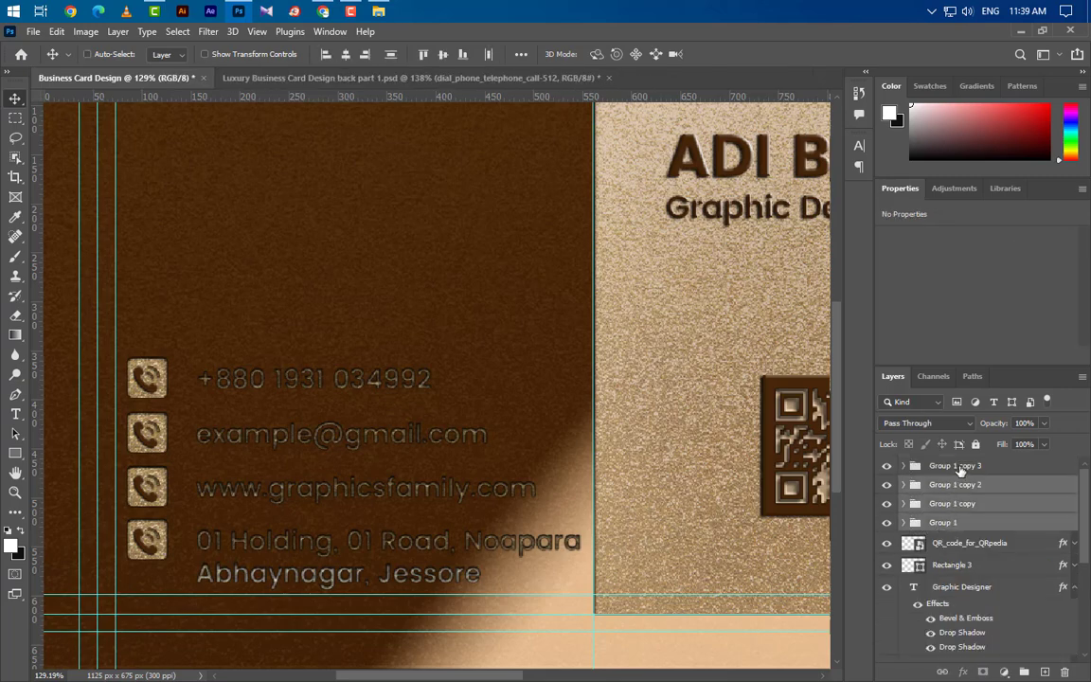
click(1024, 672)
key(Up)
key(Up)
key(Up)
key(Up)
key(Up)
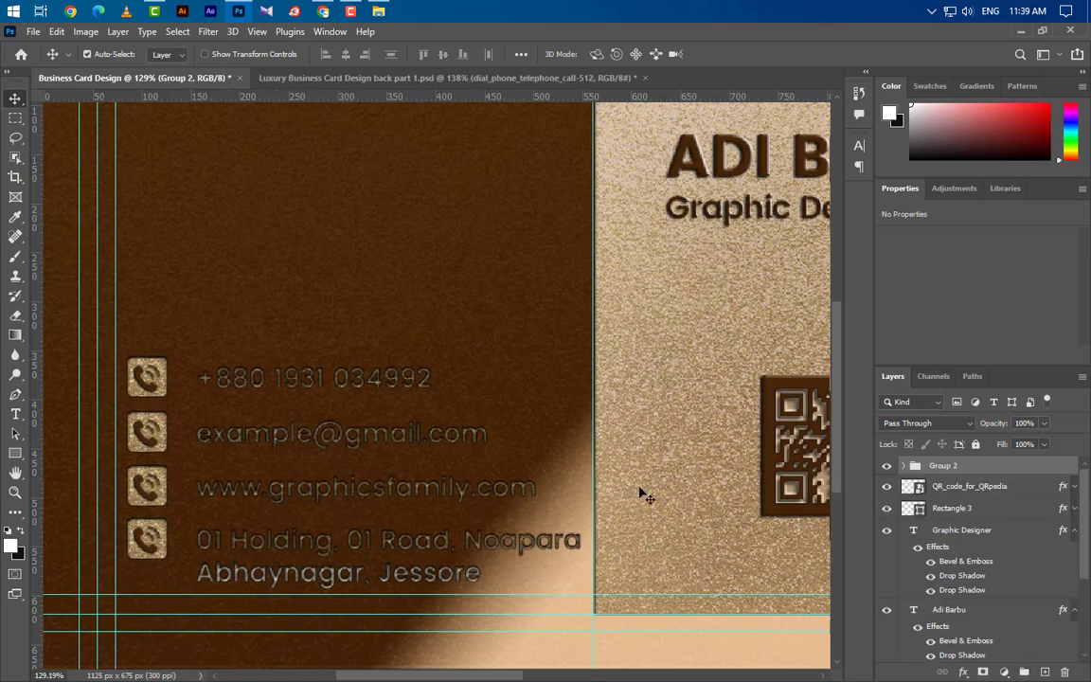
key(Down)
key(Right)
Delete the address text's fourth inner shadow and copy its layer style.
click(641, 489)
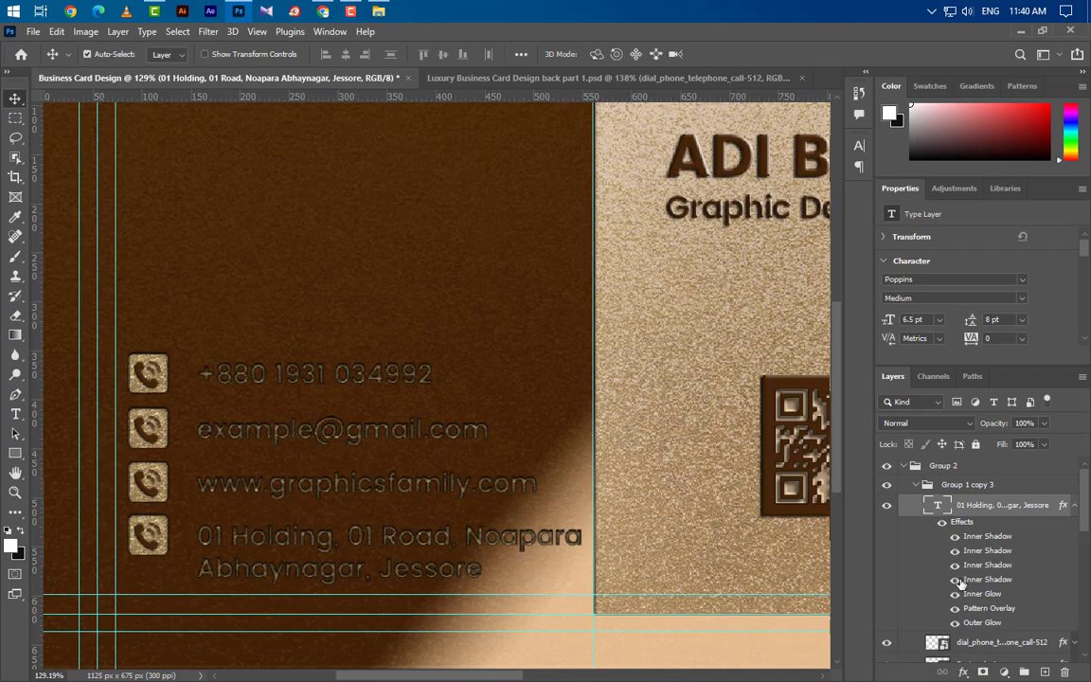
click(955, 580)
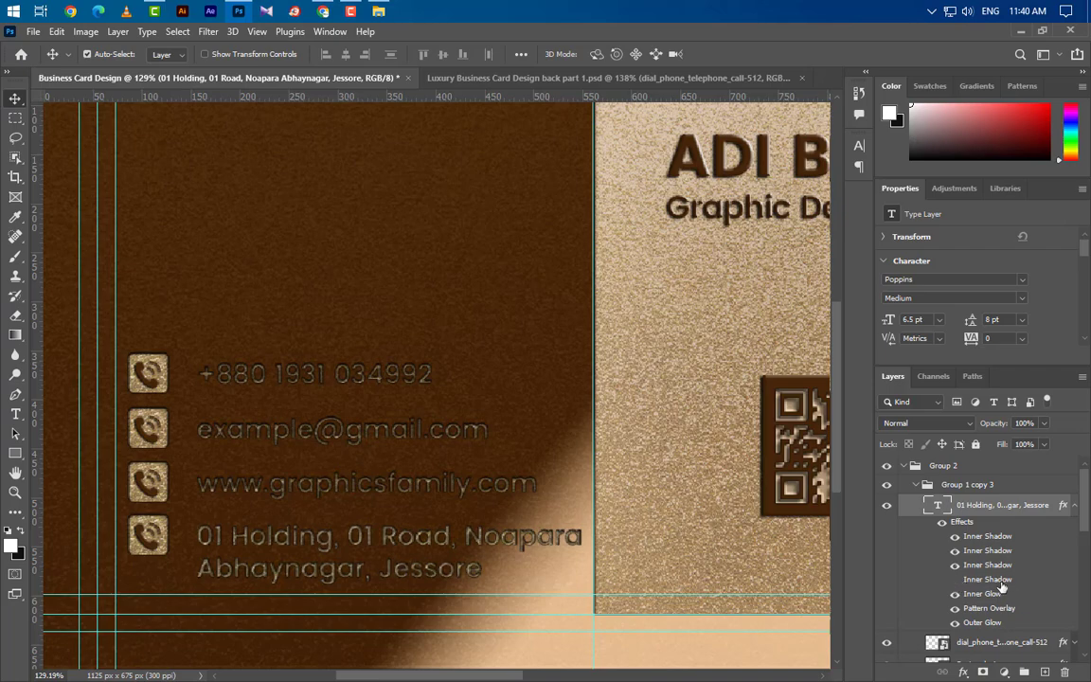
drag(1001, 582, 1020, 520)
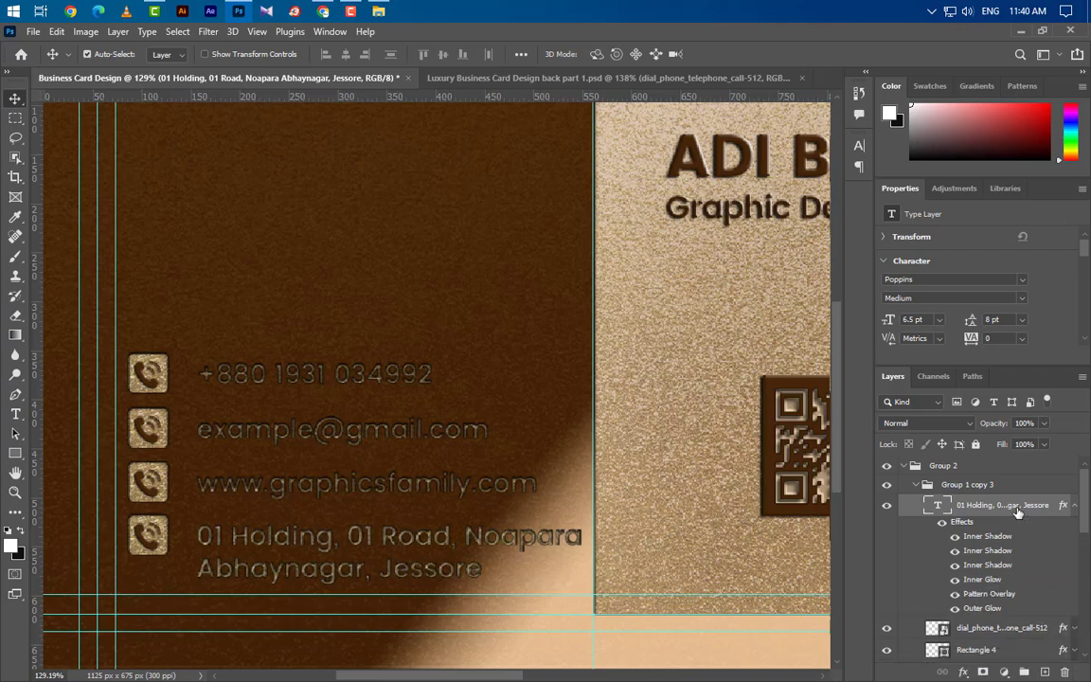
right_click(1018, 512)
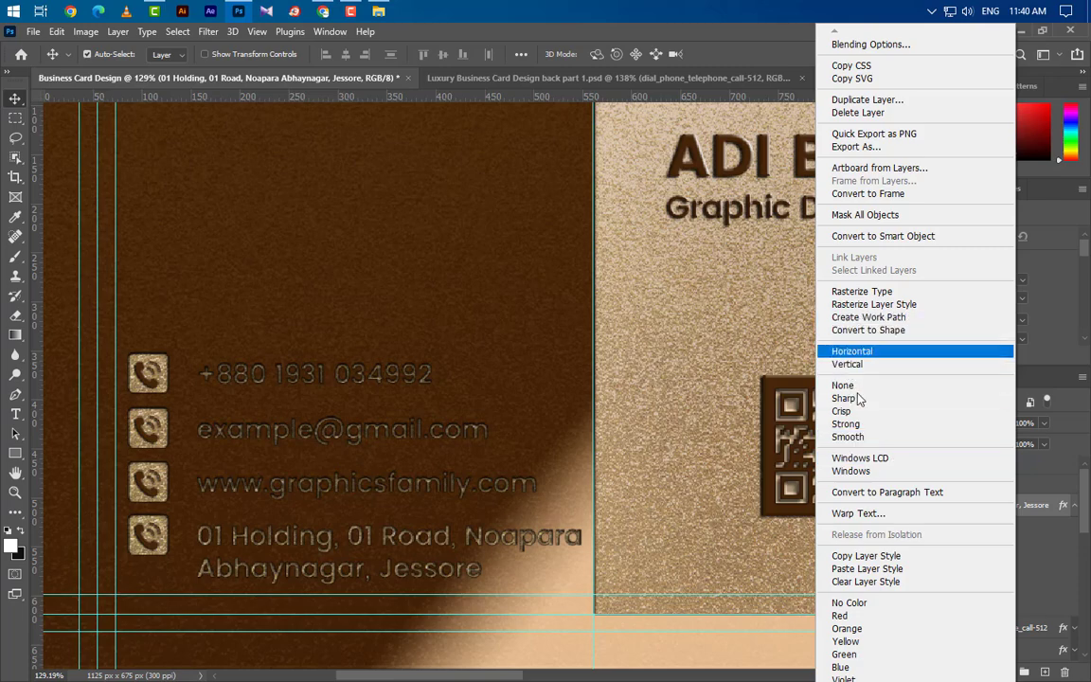
click(886, 557)
Paste the address text style onto the website, e-mail and phone number layers.
click(1007, 646)
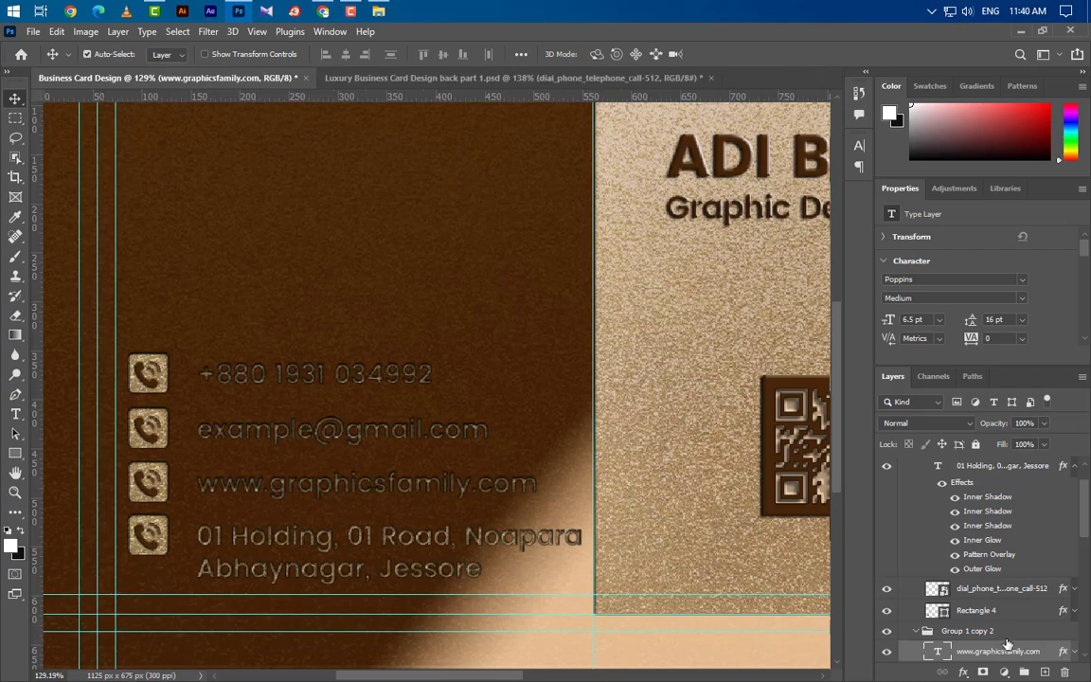
right_click(1007, 646)
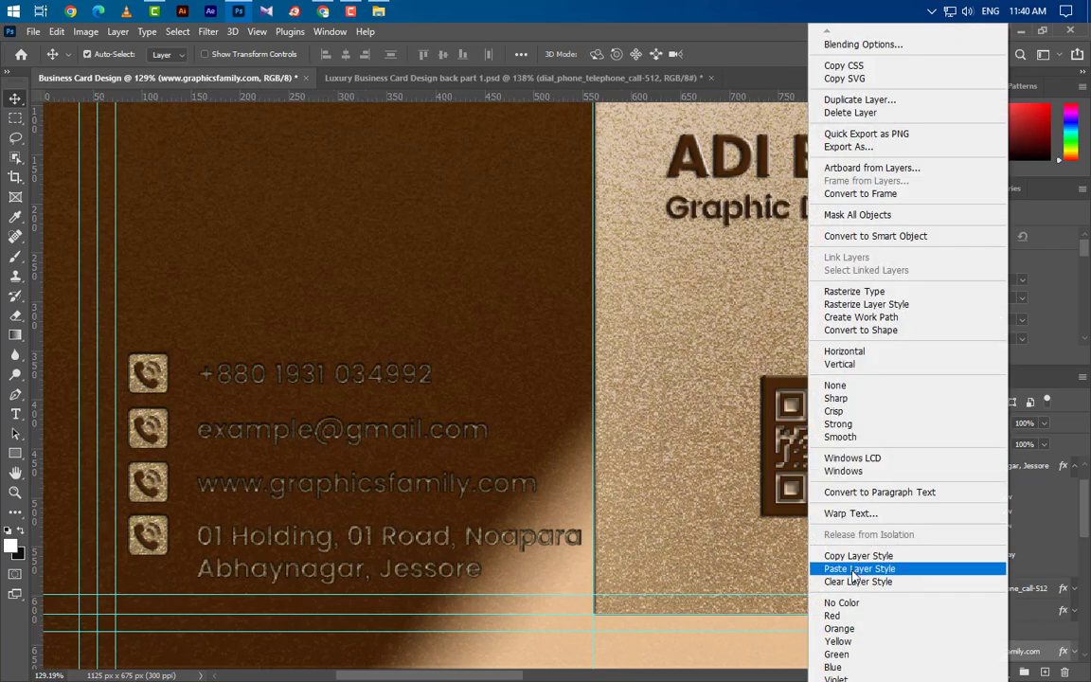
click(858, 570)
click(990, 652)
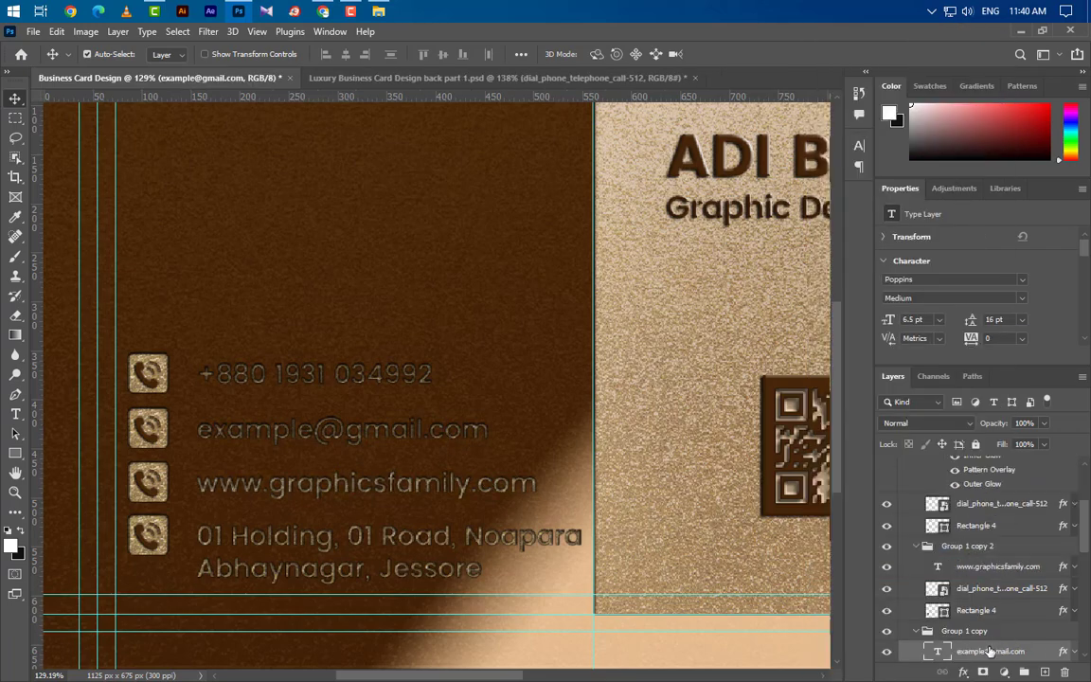
right_click(990, 652)
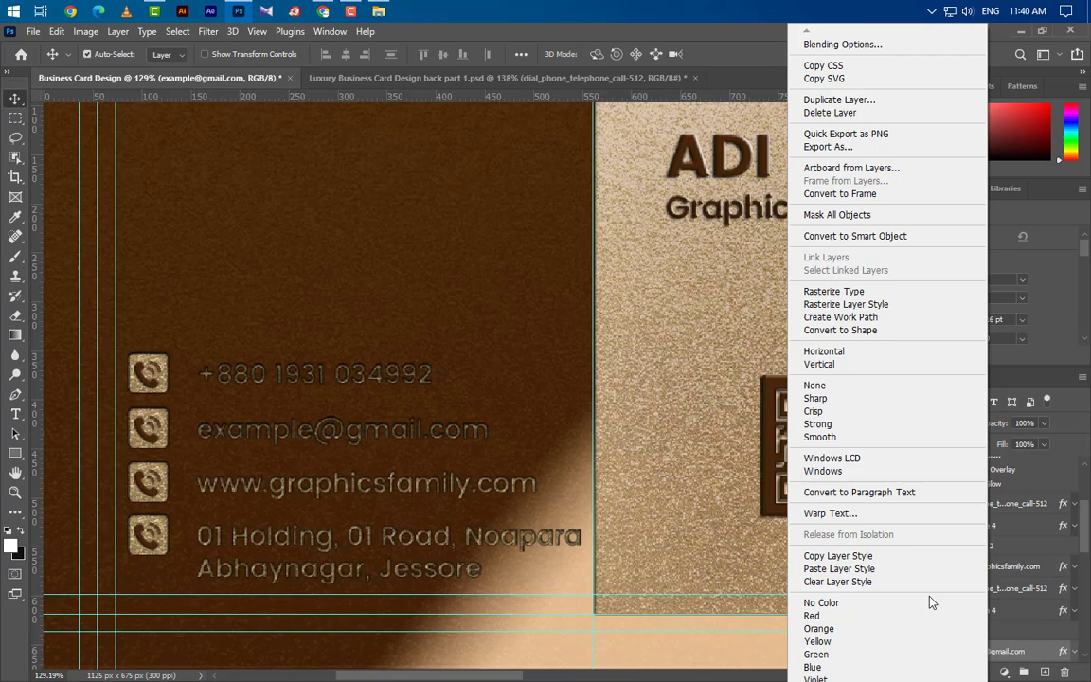
click(857, 569)
scroll(1004, 587, down, 2)
click(1004, 651)
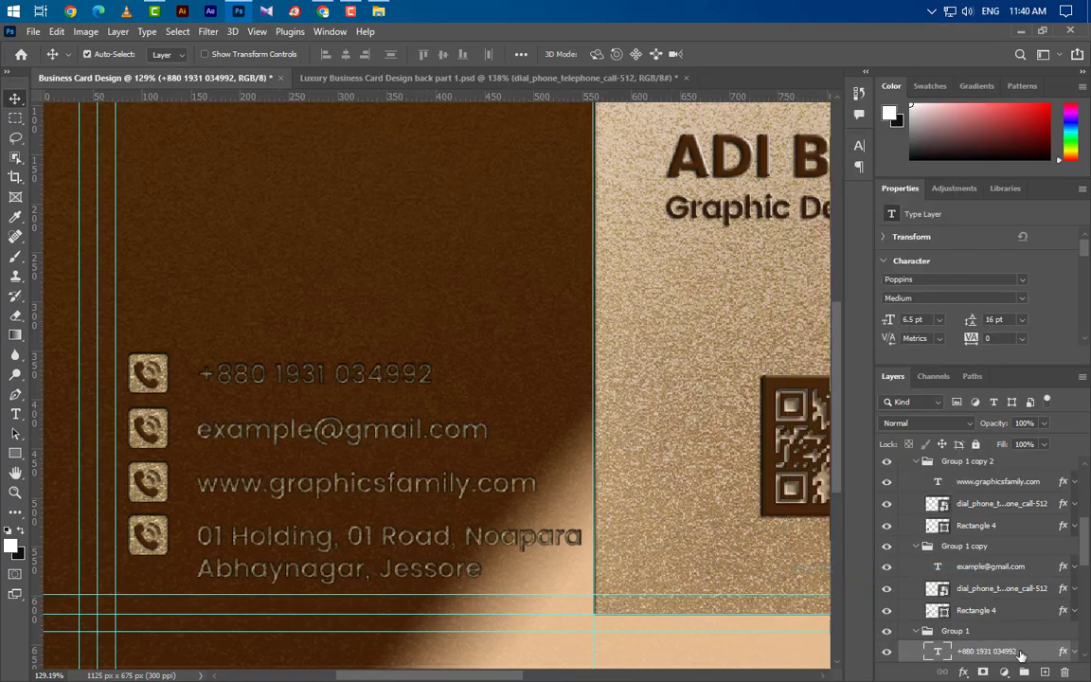
right_click(1020, 653)
click(880, 568)
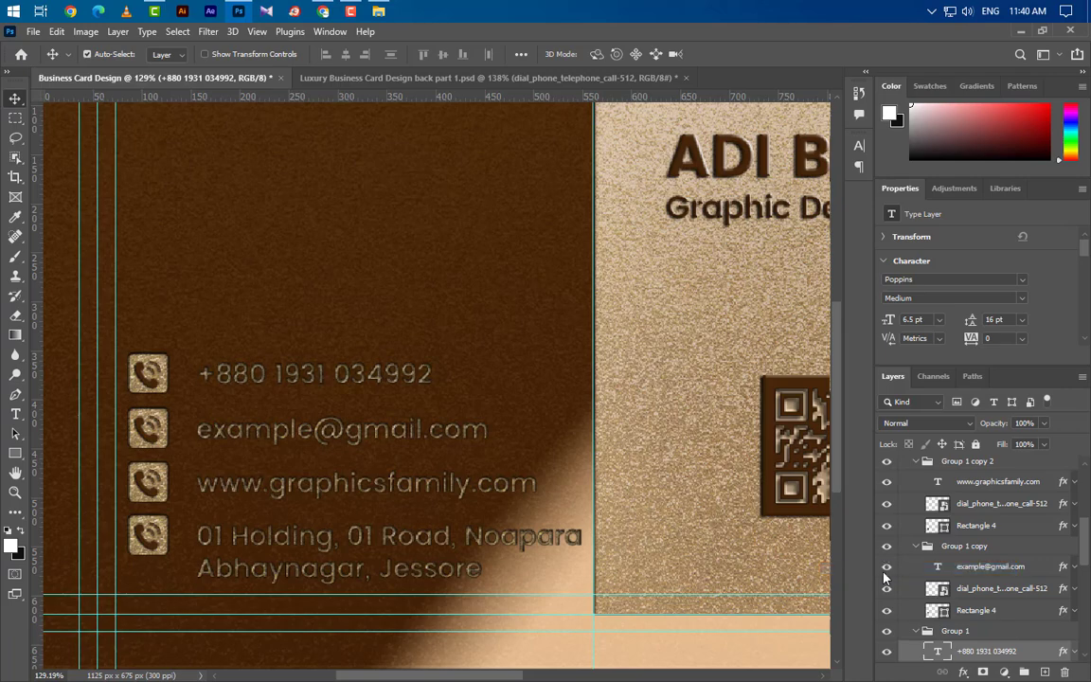
scroll(942, 561, up, 5)
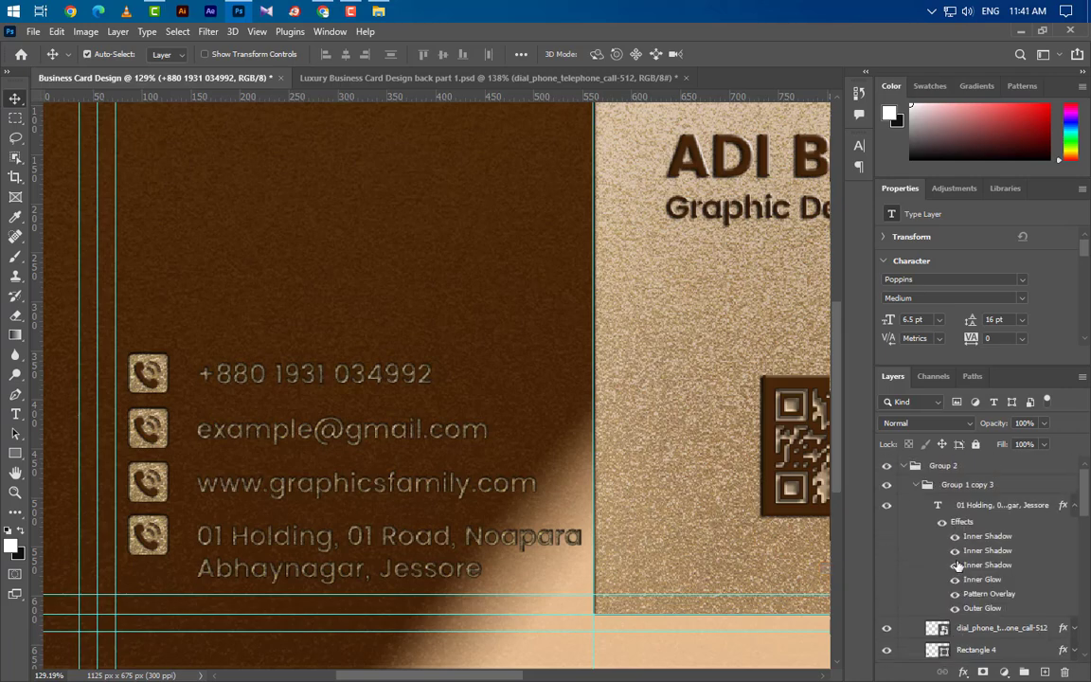
click(907, 465)
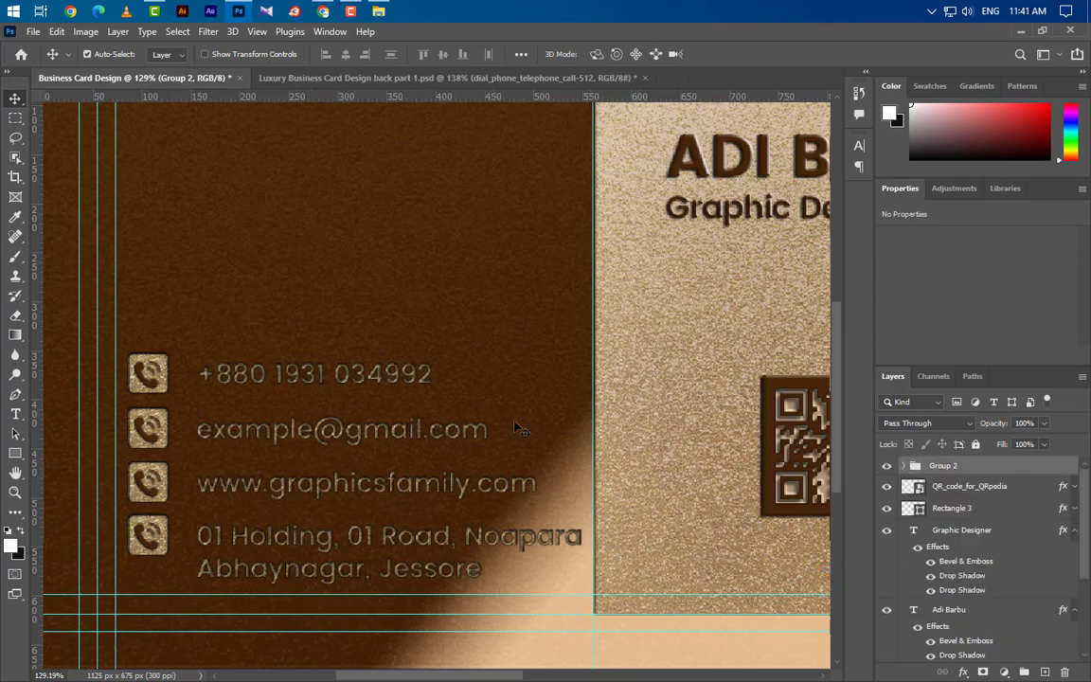
scroll(516, 429, down, 4)
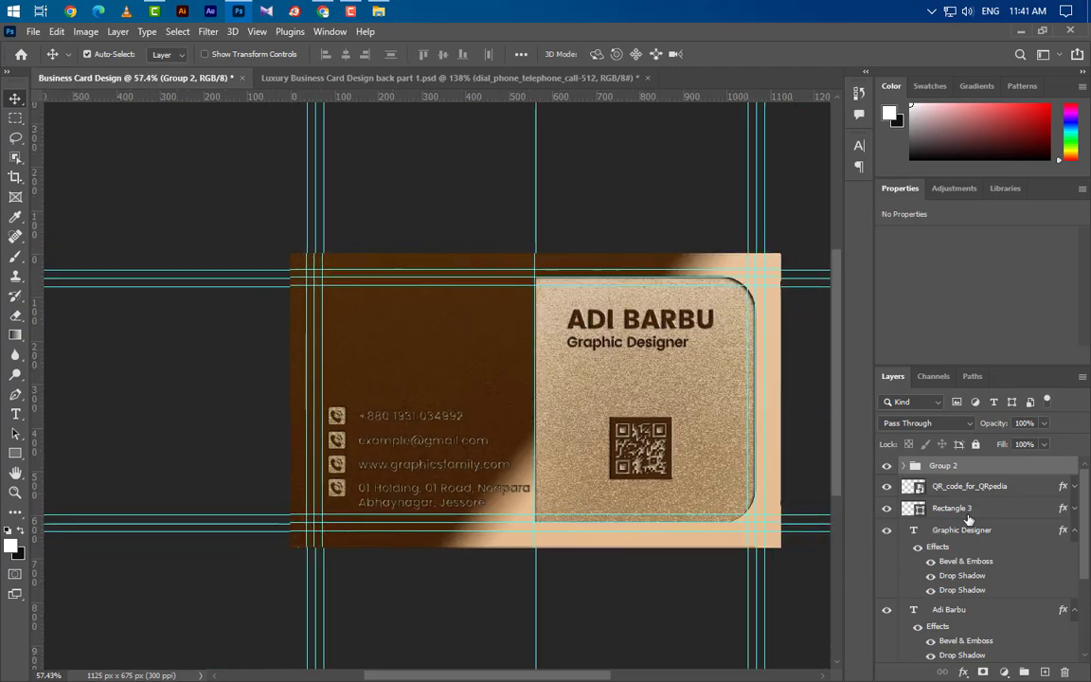
Nudge Group 2 up two Shift-steps, then stamp all visible layers into Layer 1.
key(shift+Up)
key(shift+Up)
key(shift+Up)
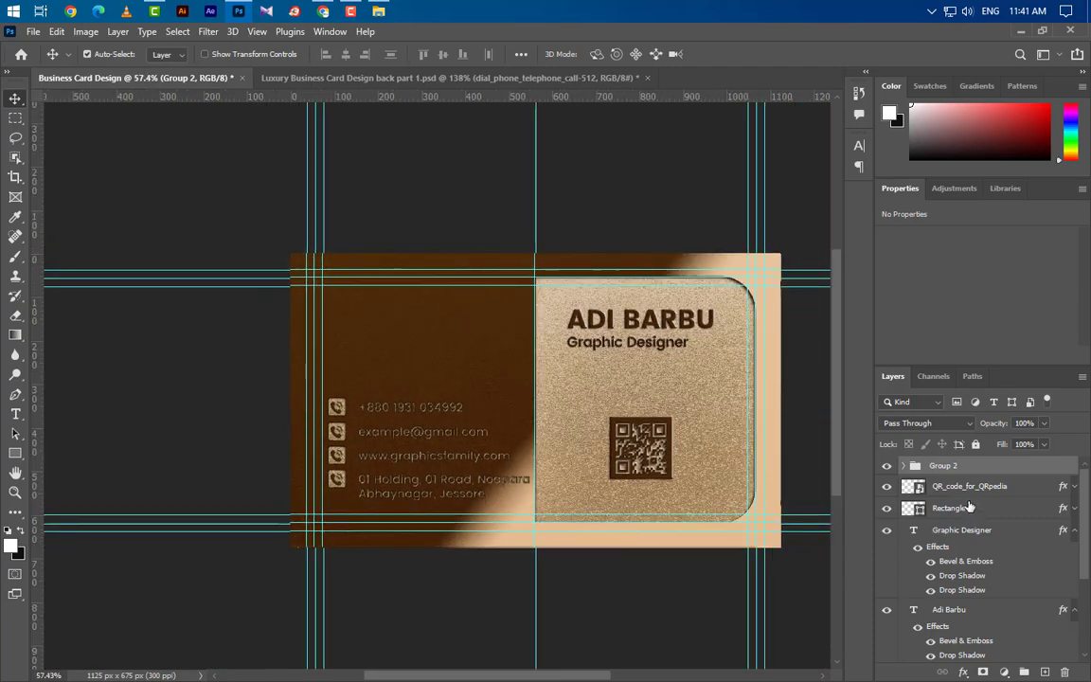
key(shift+Up)
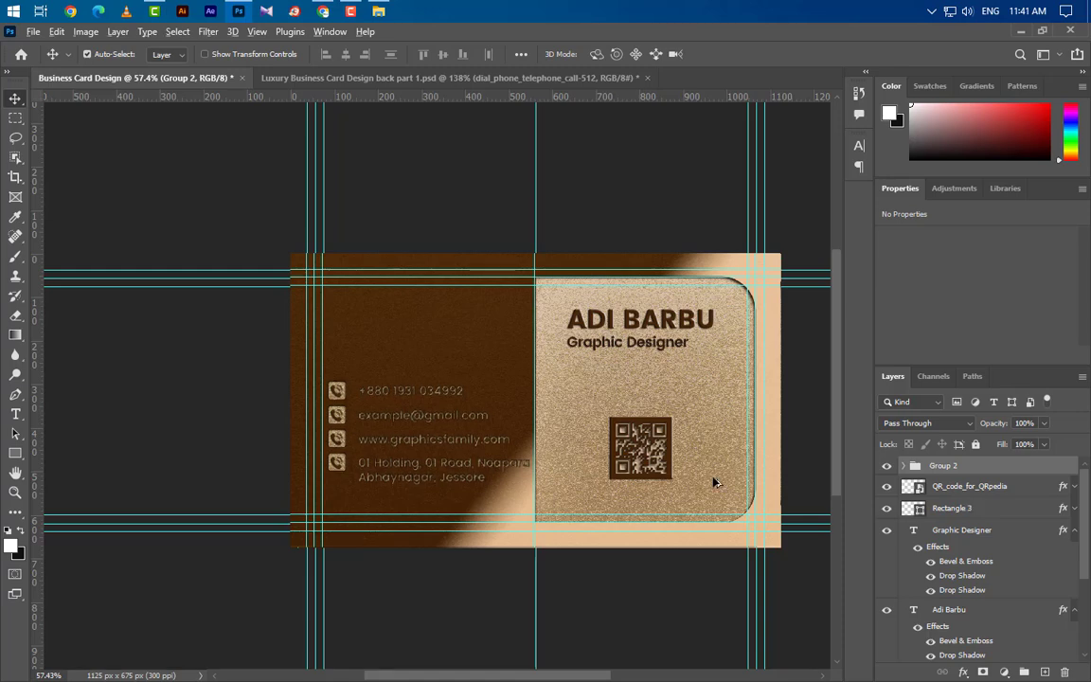
scroll(713, 480, up, 5)
key(ctrl+t)
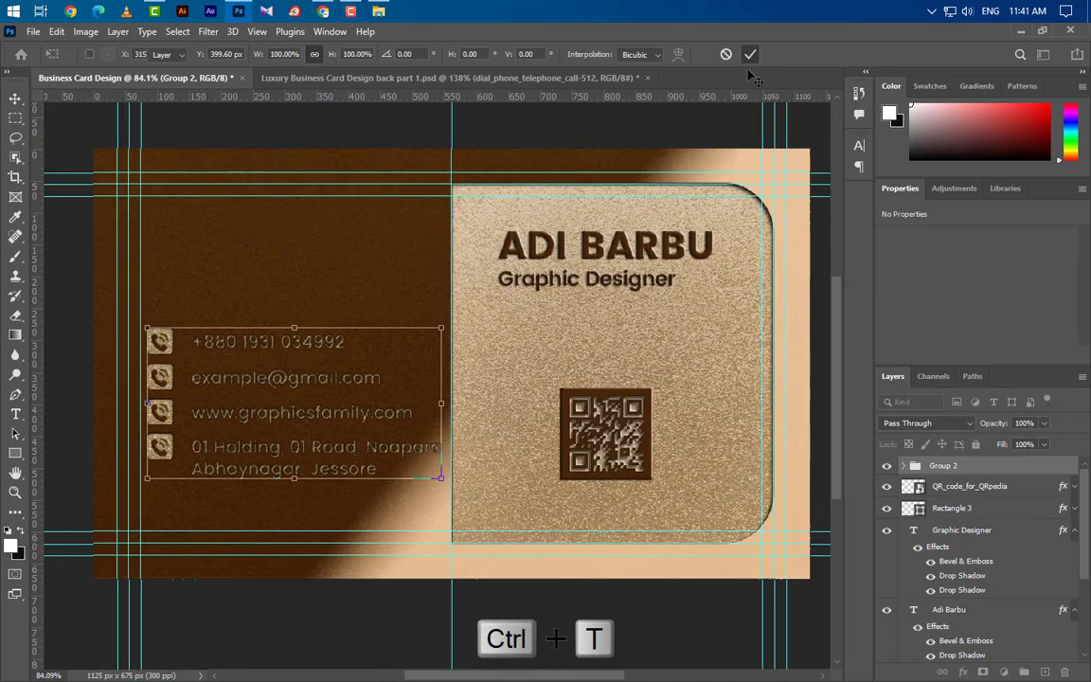
click(750, 54)
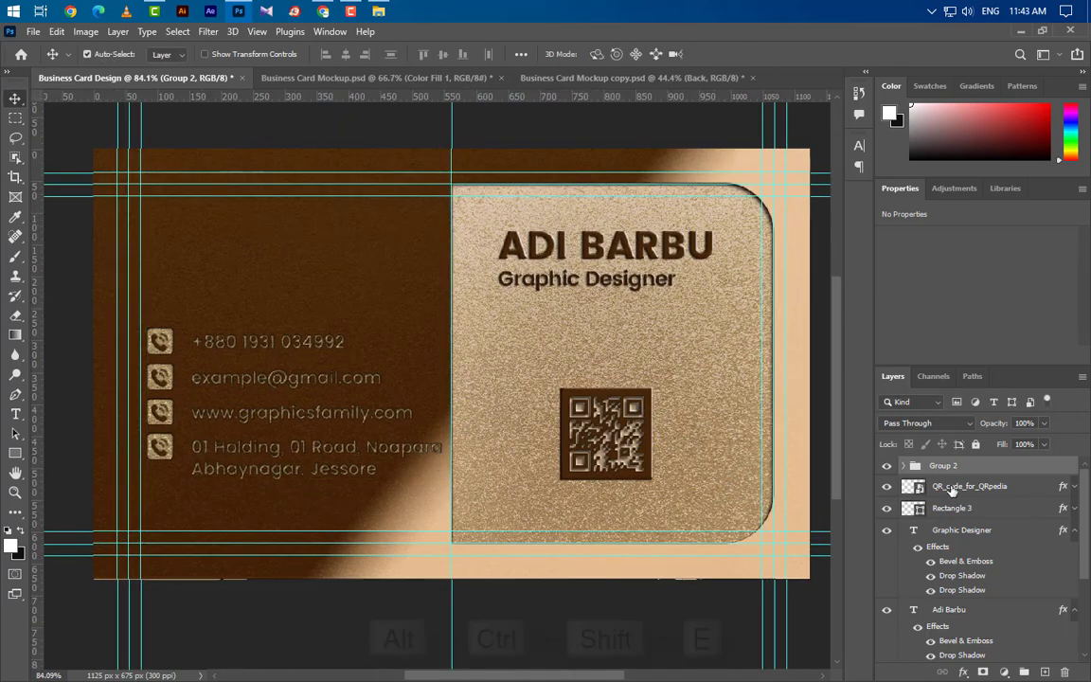
key(ctrl+alt+shift+e)
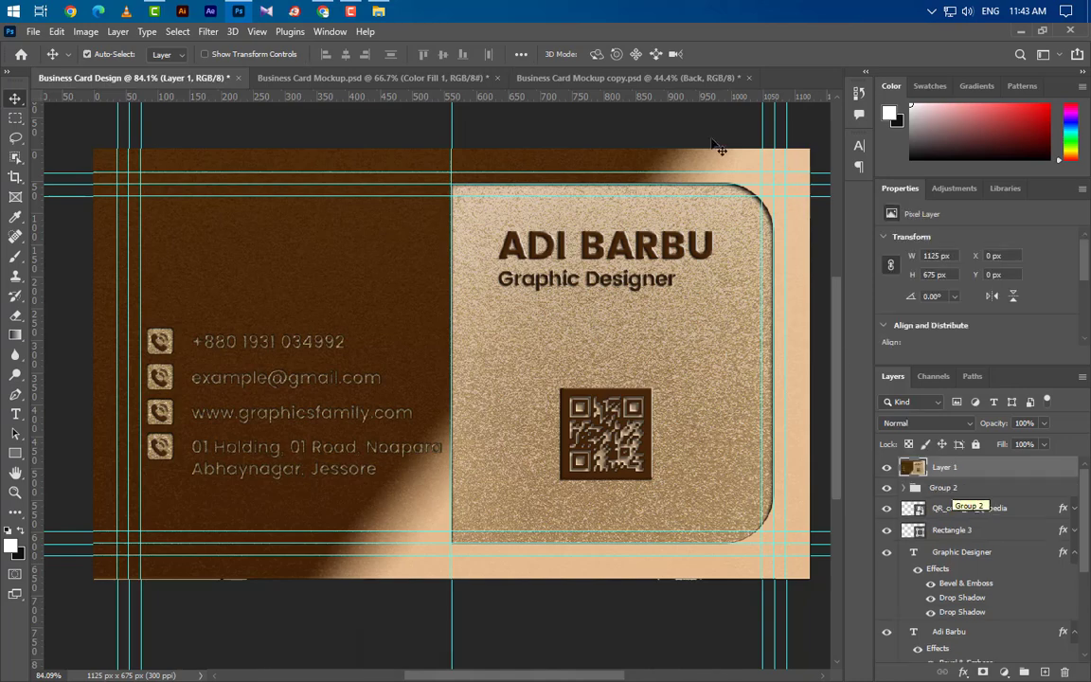
Drag the stamped card into the Back smart object and centre it on the canvas.
click(618, 75)
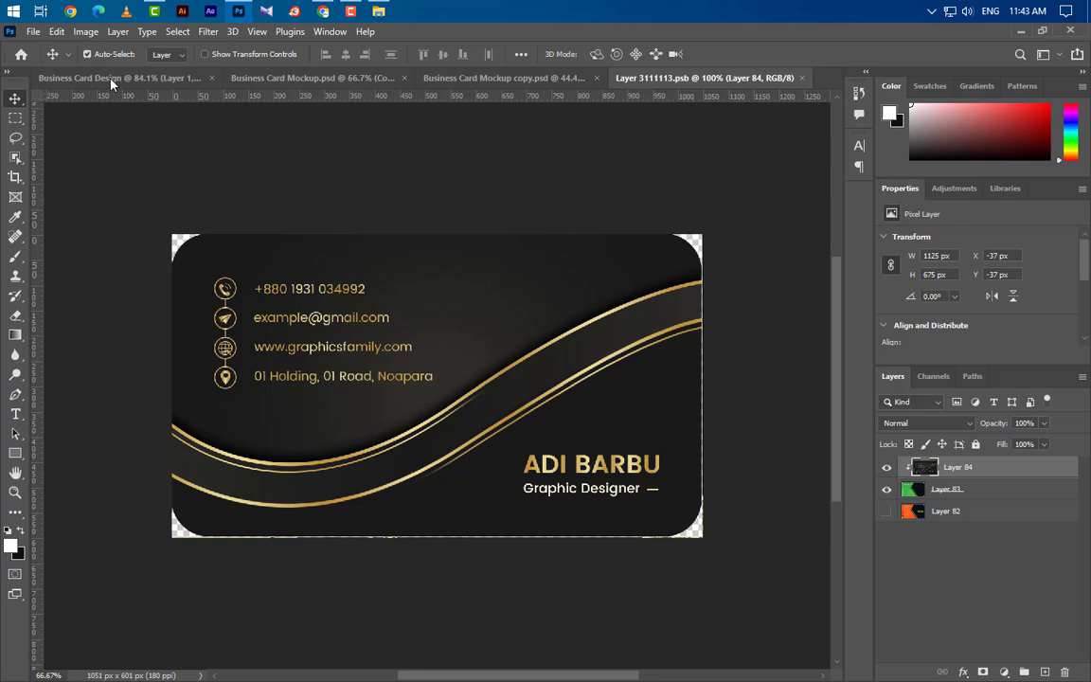
click(98, 72)
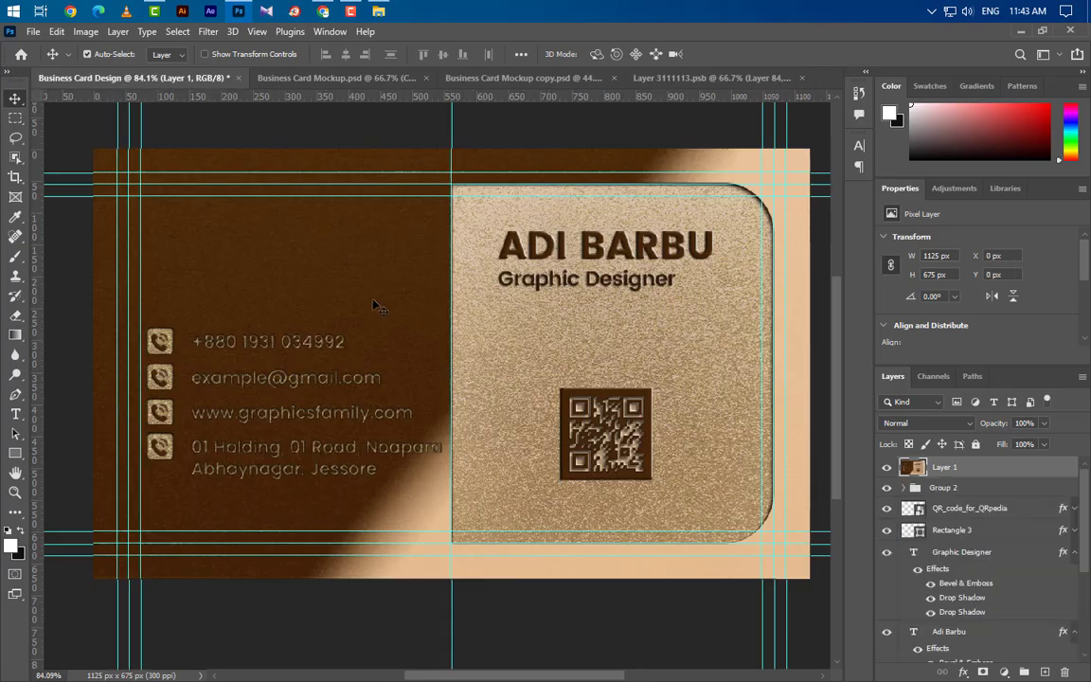
drag(512, 284, 439, 378)
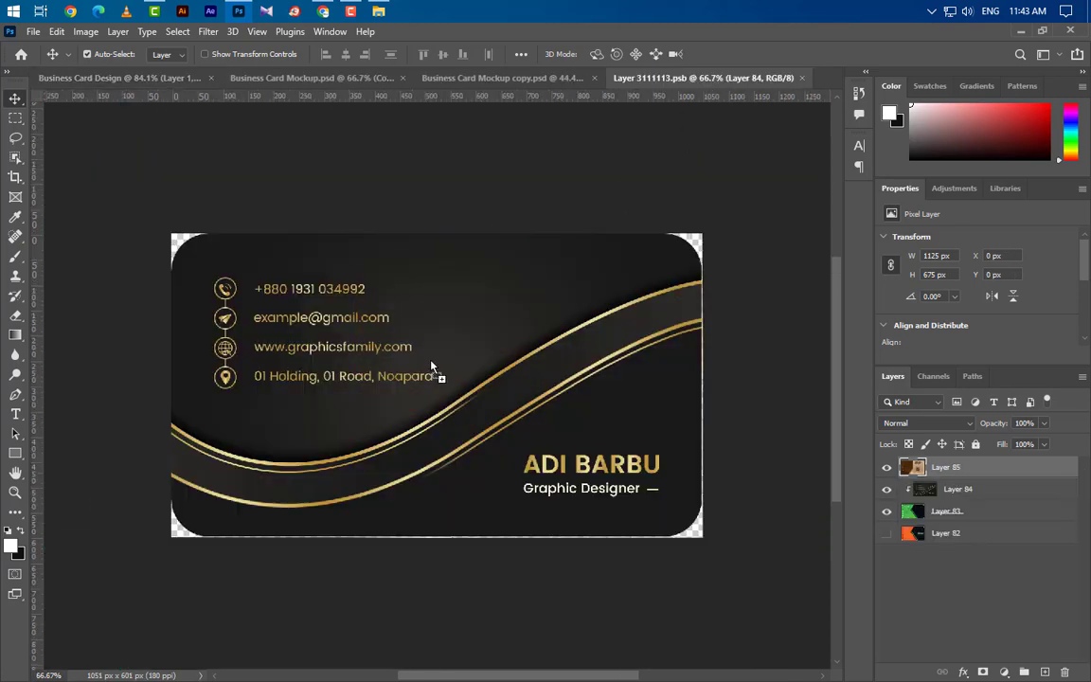
key(ctrl+a)
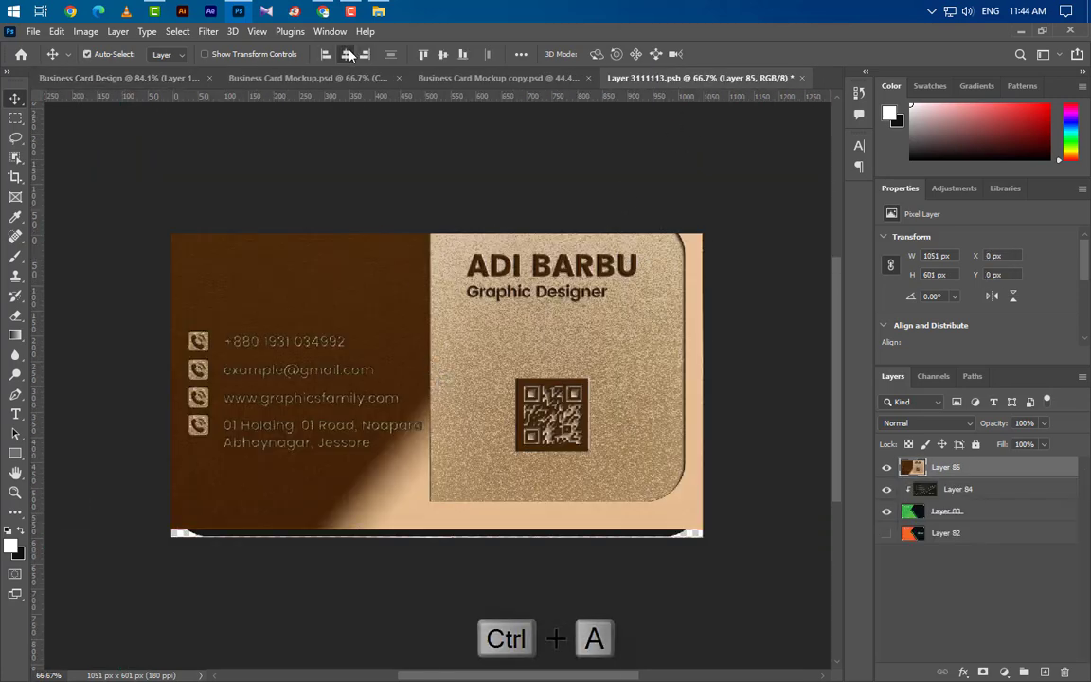
click(346, 54)
click(444, 55)
key(ctrl+d)
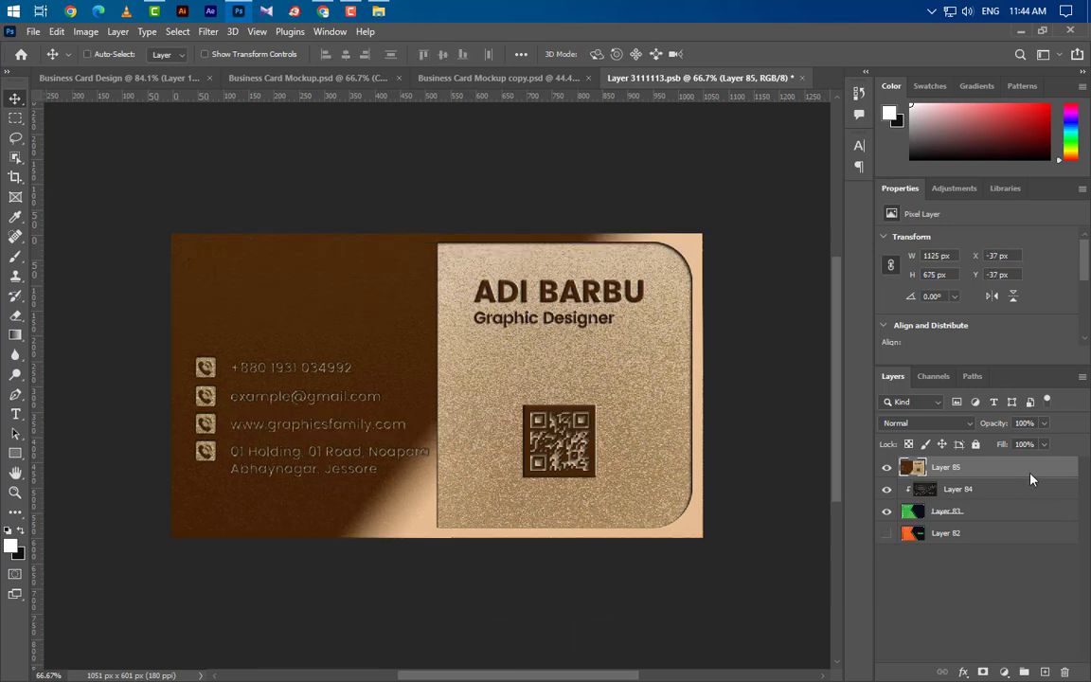
Clip the card design to the card shape and save the Layer 3111113.psb smart object.
right_click(1031, 476)
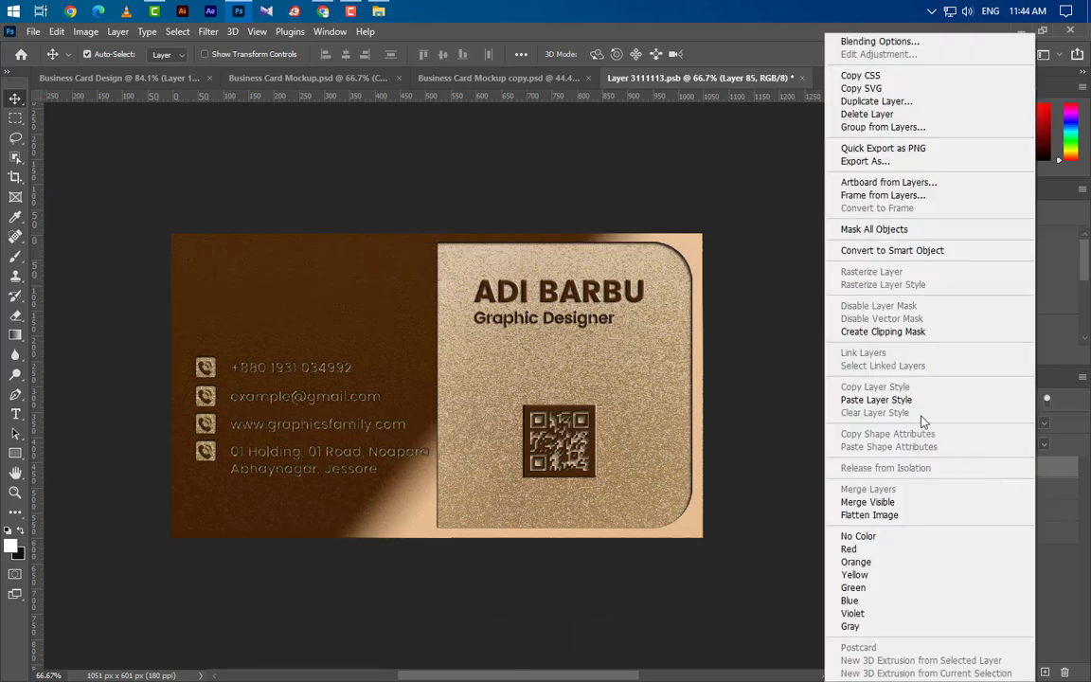
click(895, 331)
click(801, 78)
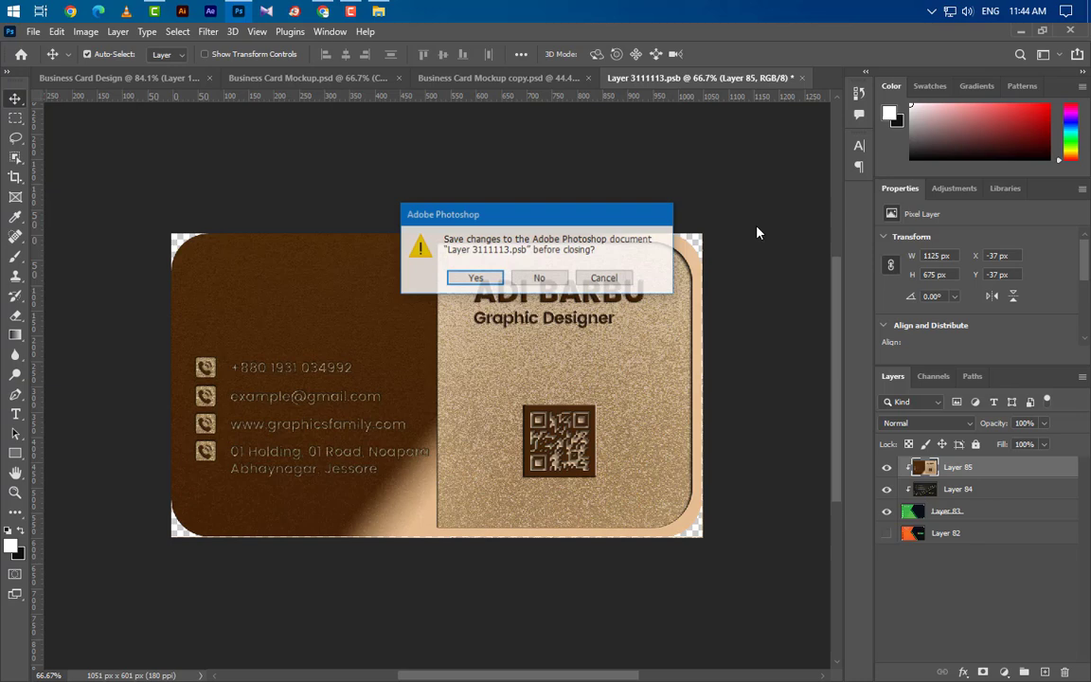
click(478, 281)
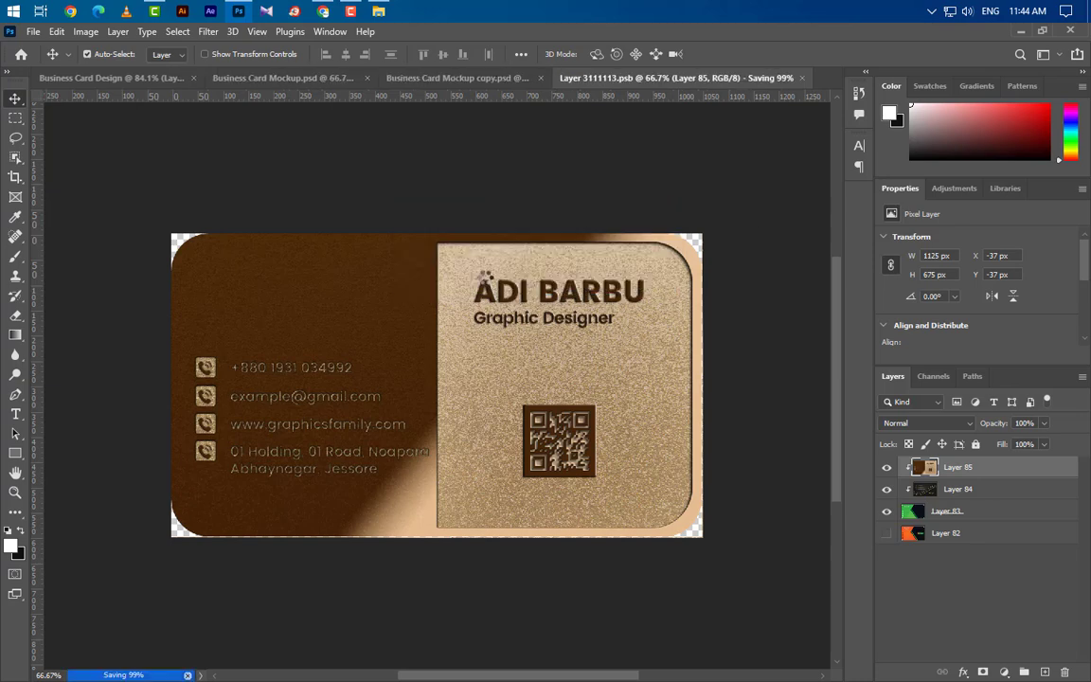
click(663, 81)
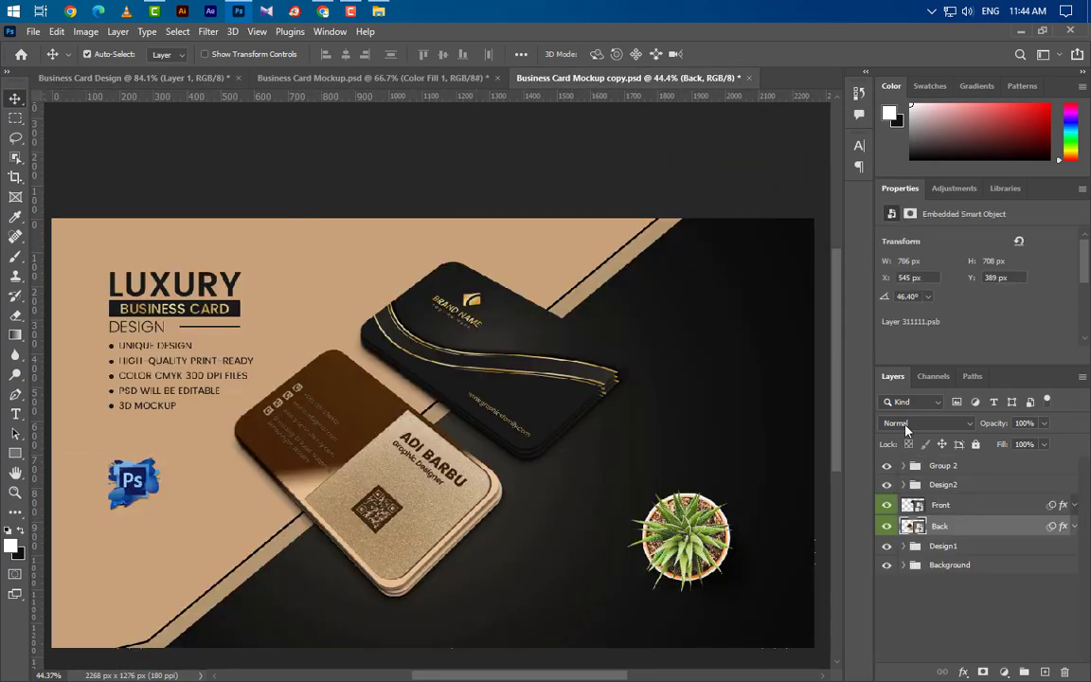
Stamp the gold logo card and place it centred in the Front smart object.
double_click(913, 506)
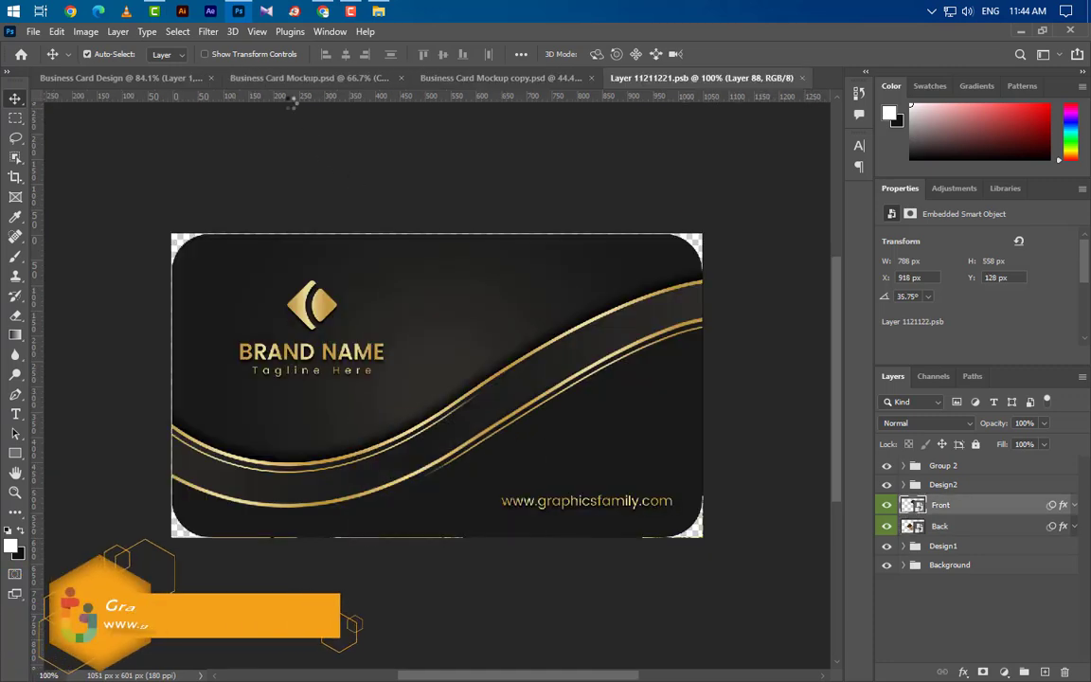
click(286, 79)
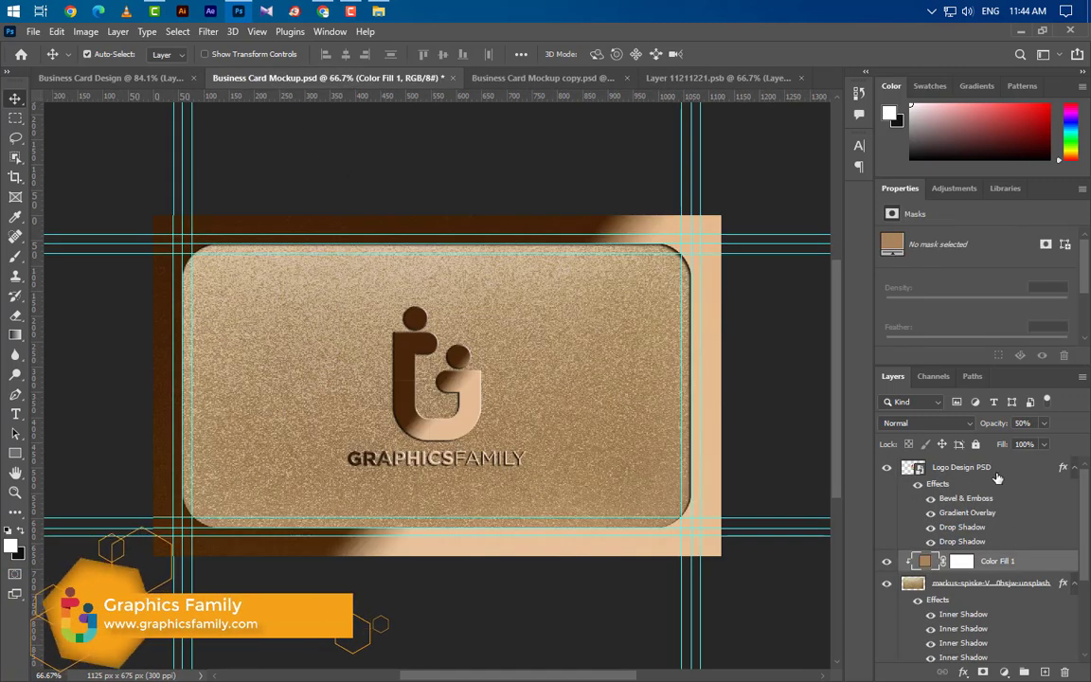
key(ctrl+shift+alt+e)
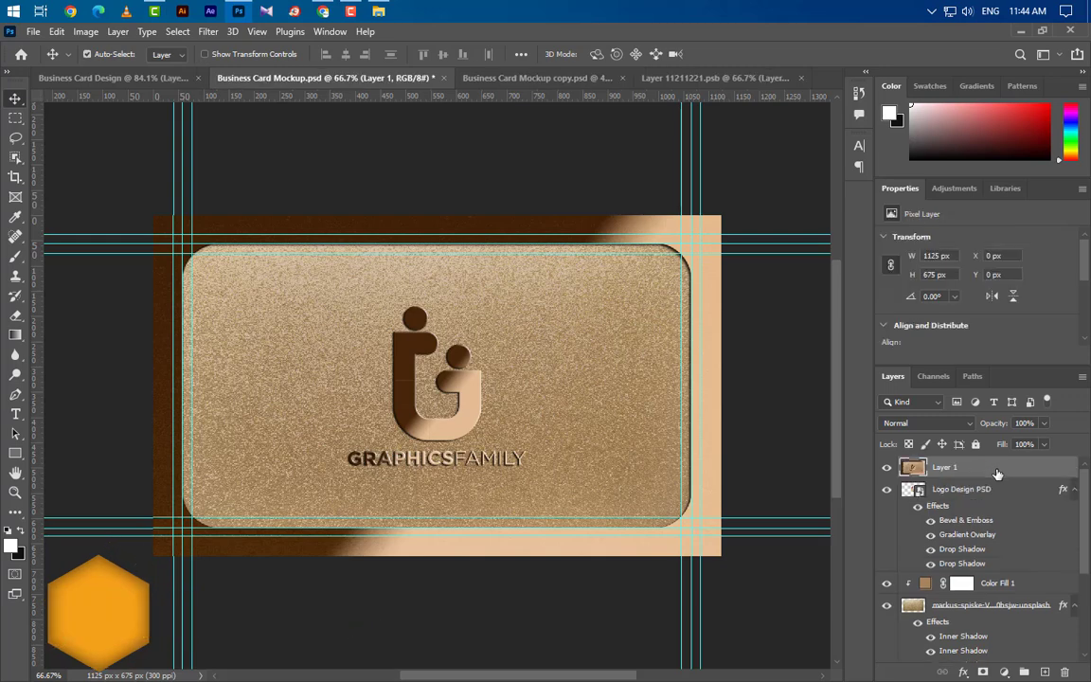
drag(716, 199, 352, 443)
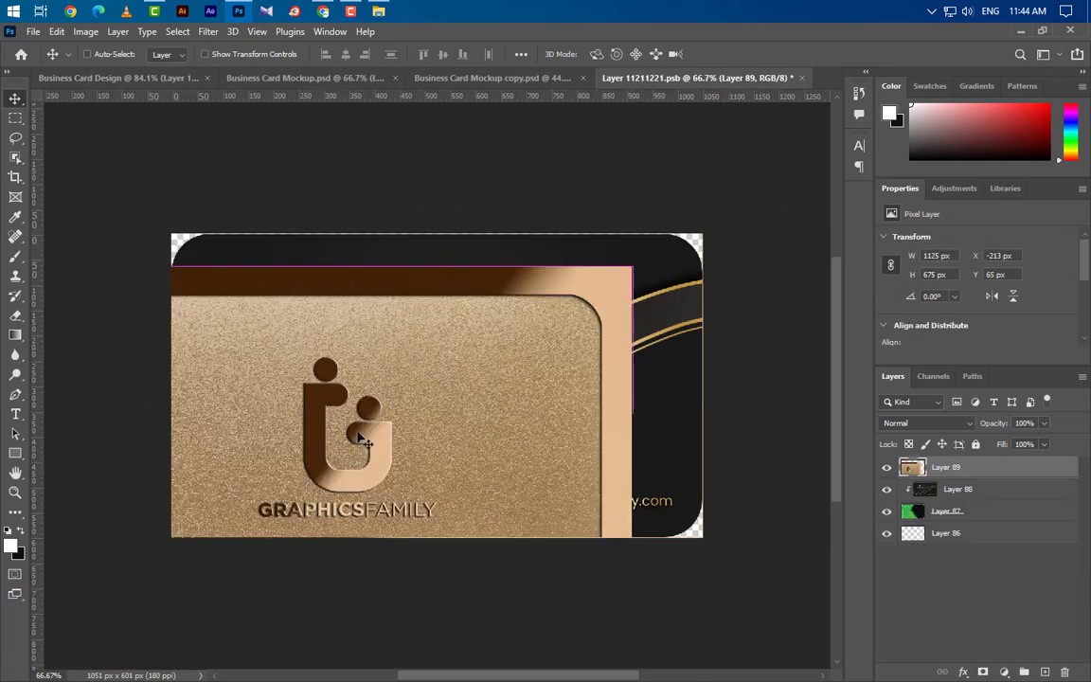
click(346, 55)
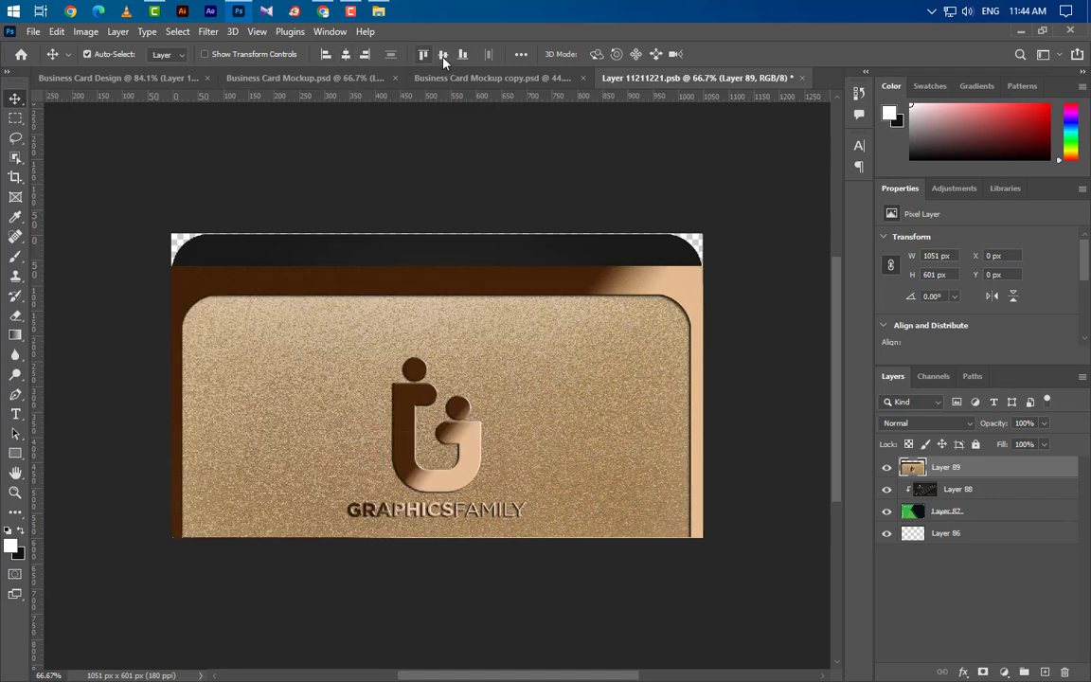
click(442, 54)
Clip the logo card to the card shape and save the front smart object.
right_click(1016, 471)
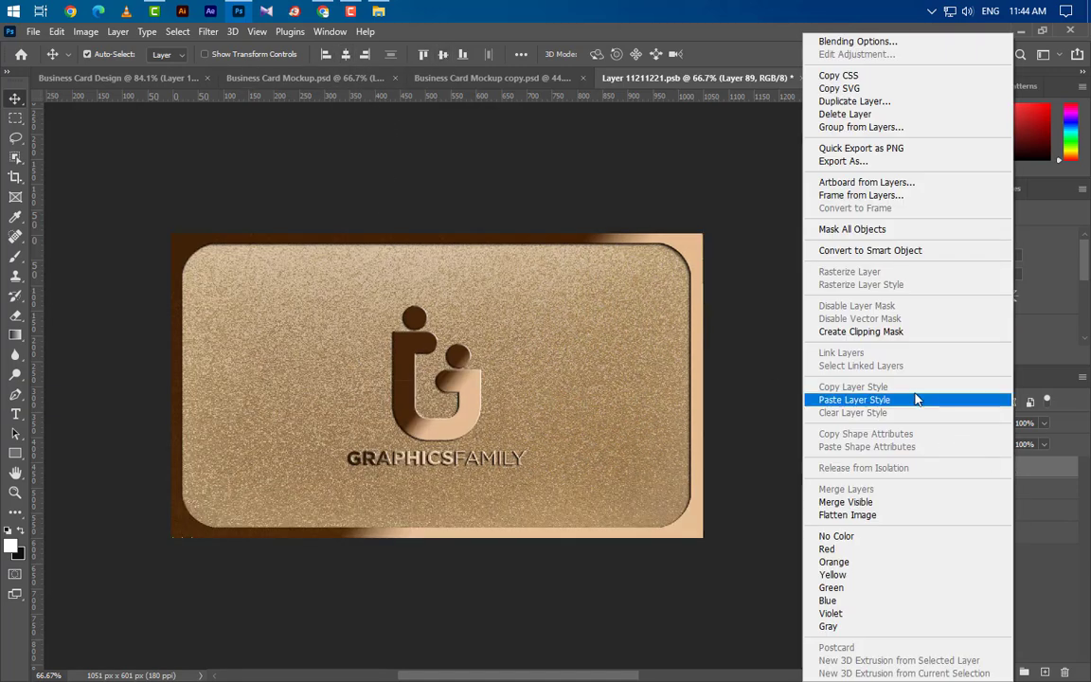
click(888, 336)
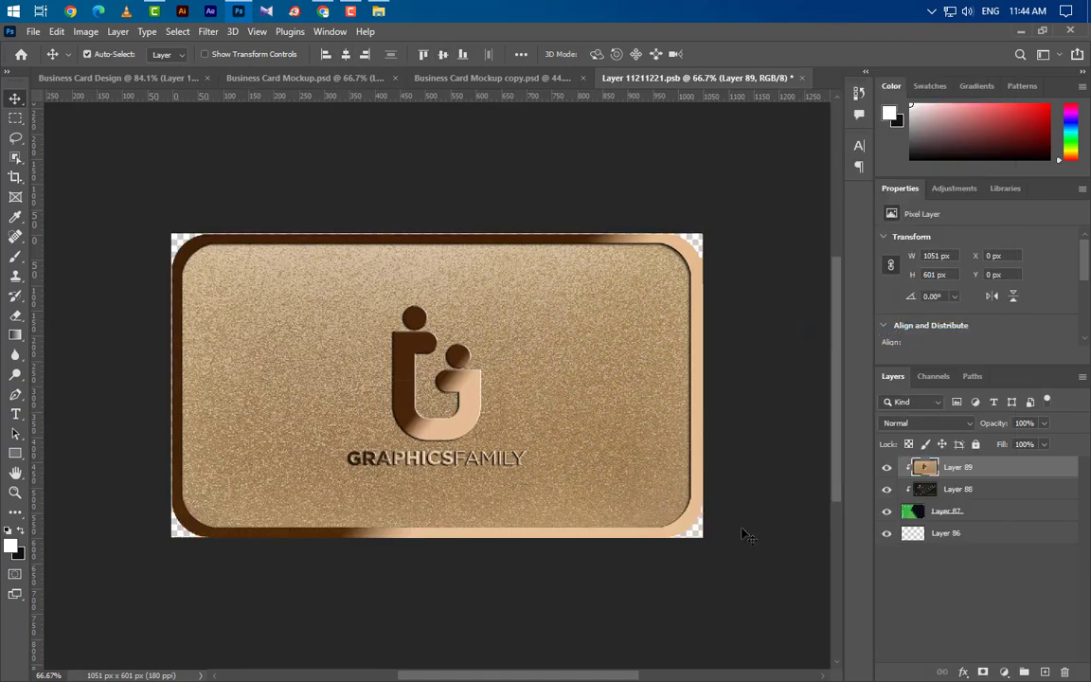
click(801, 77)
click(475, 279)
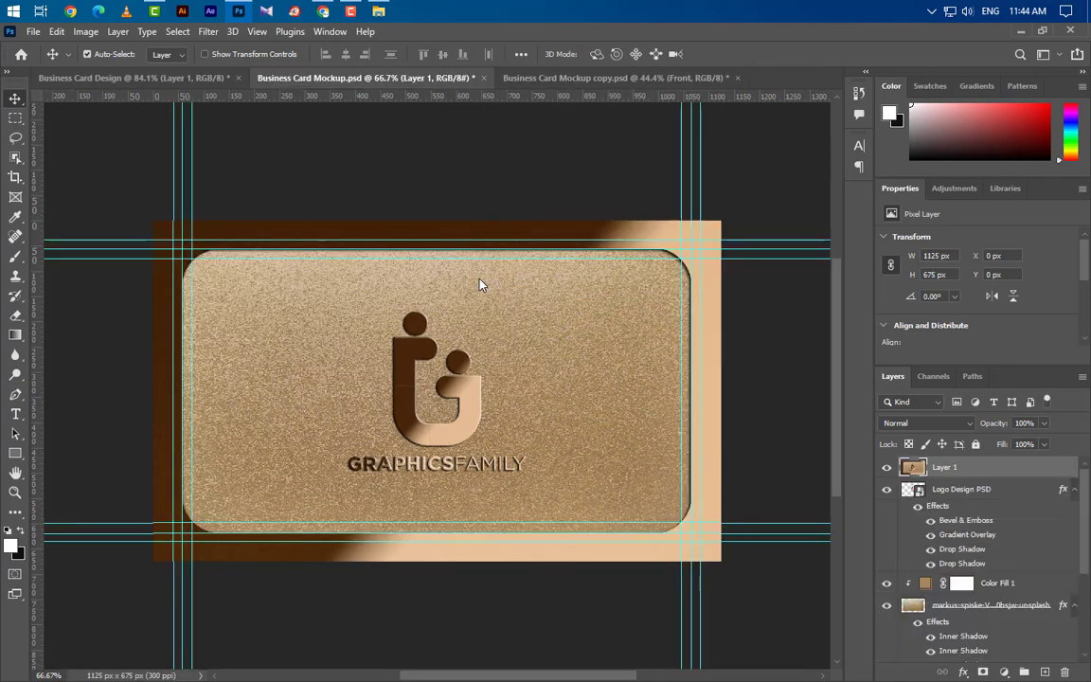
key(ctrl+Tab)
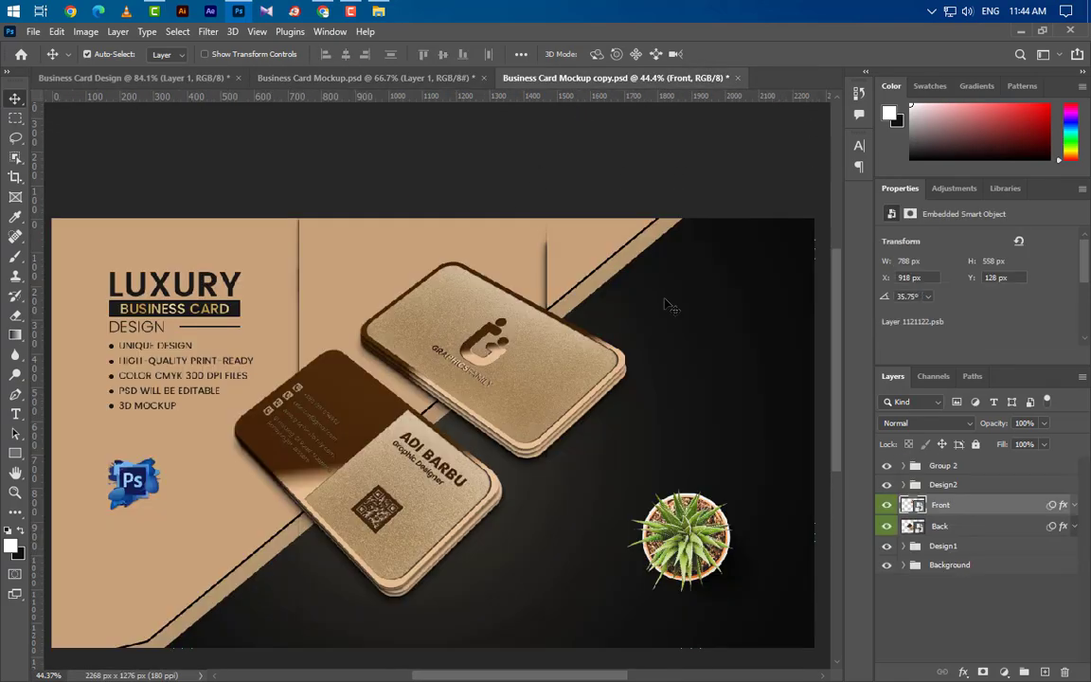